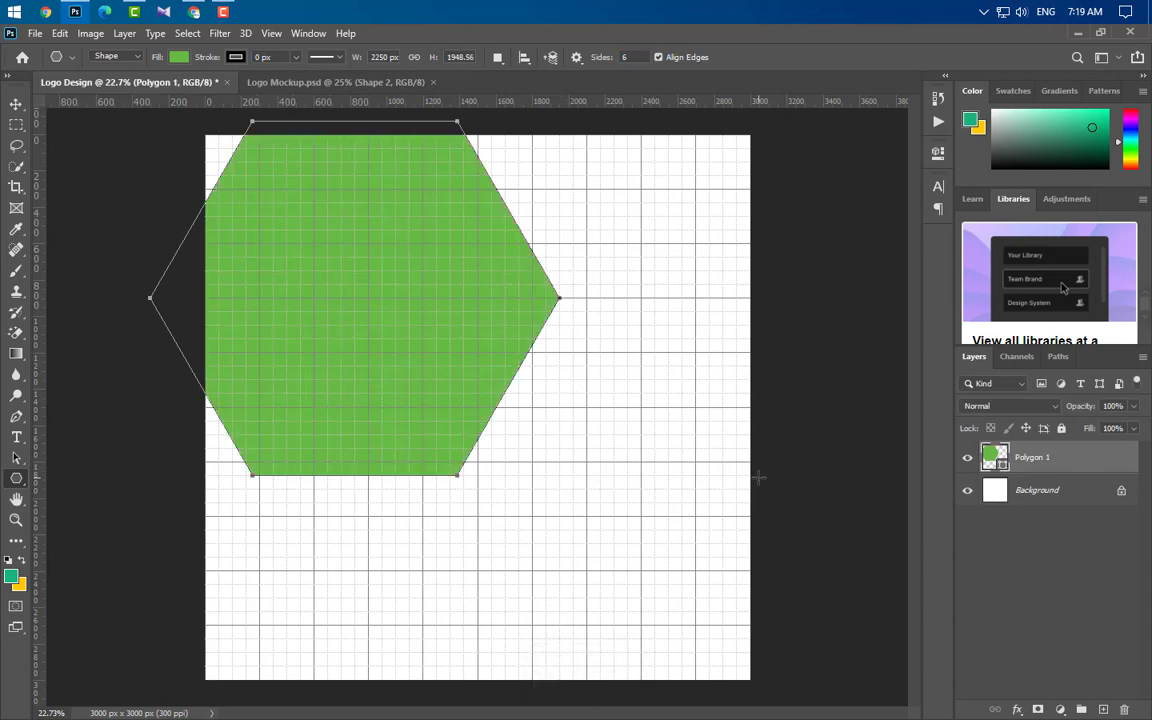
# - Enlarge the green hexagon to about 2770 × 2399 px and center it on the canvas
pyautogui.hotkey('ctrl', 't')
pyautogui.moveTo(365, 380); pyautogui.dragTo(489, 442)
pyautogui.moveTo(481, 545); pyautogui.dragTo(486, 636)
pyautogui.click(763, 59)
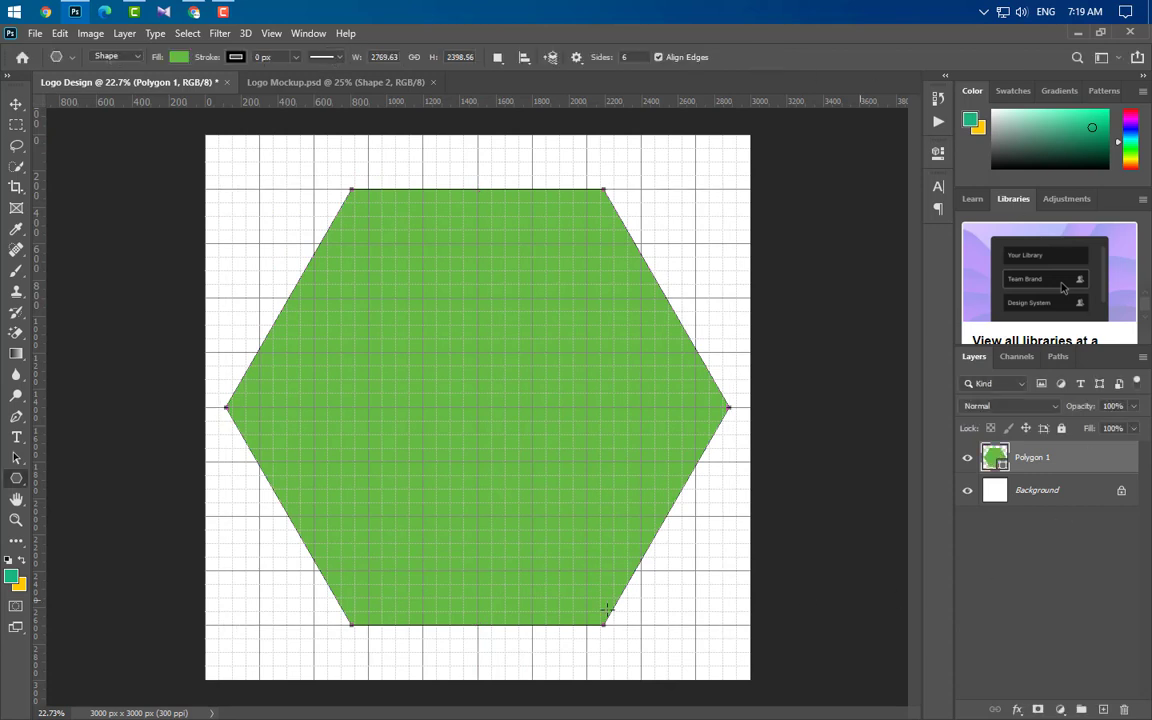
# - Draw a circle about 1125 px in diameter near the hexagon's center on a new layer
pyautogui.rightClick(16, 480)
pyautogui.click(80, 506)
pyautogui.click(1103, 710)
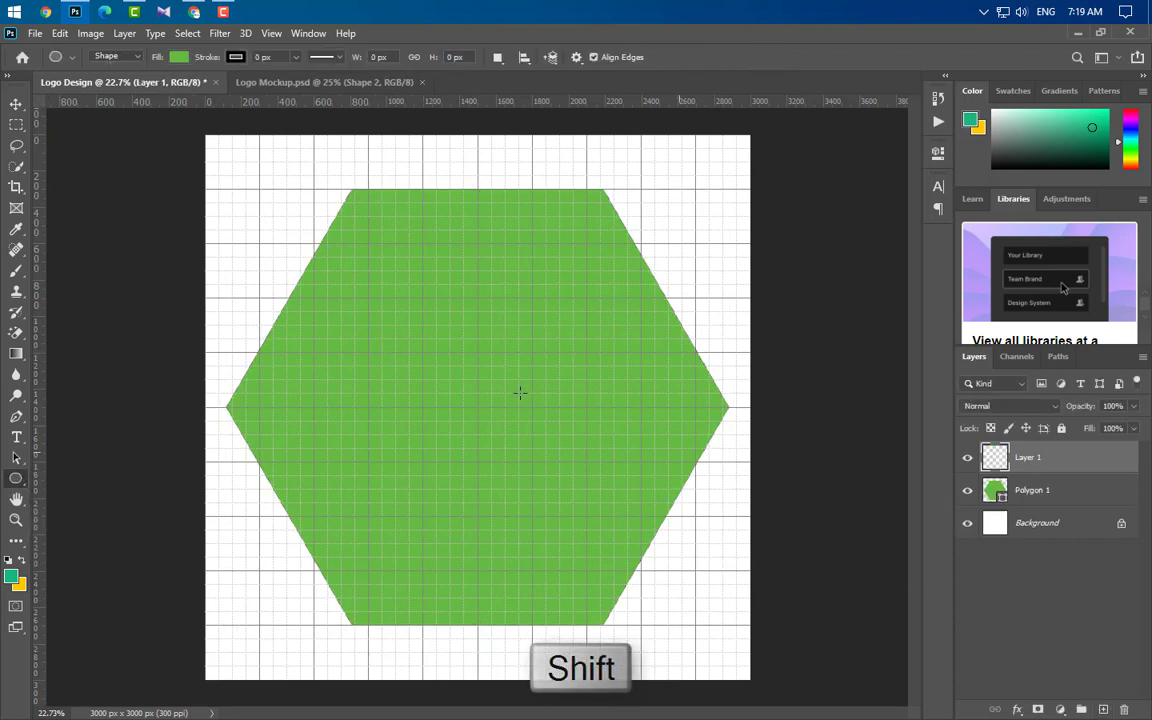
pyautogui.moveTo(368, 311); pyautogui.dragTo(586, 514)
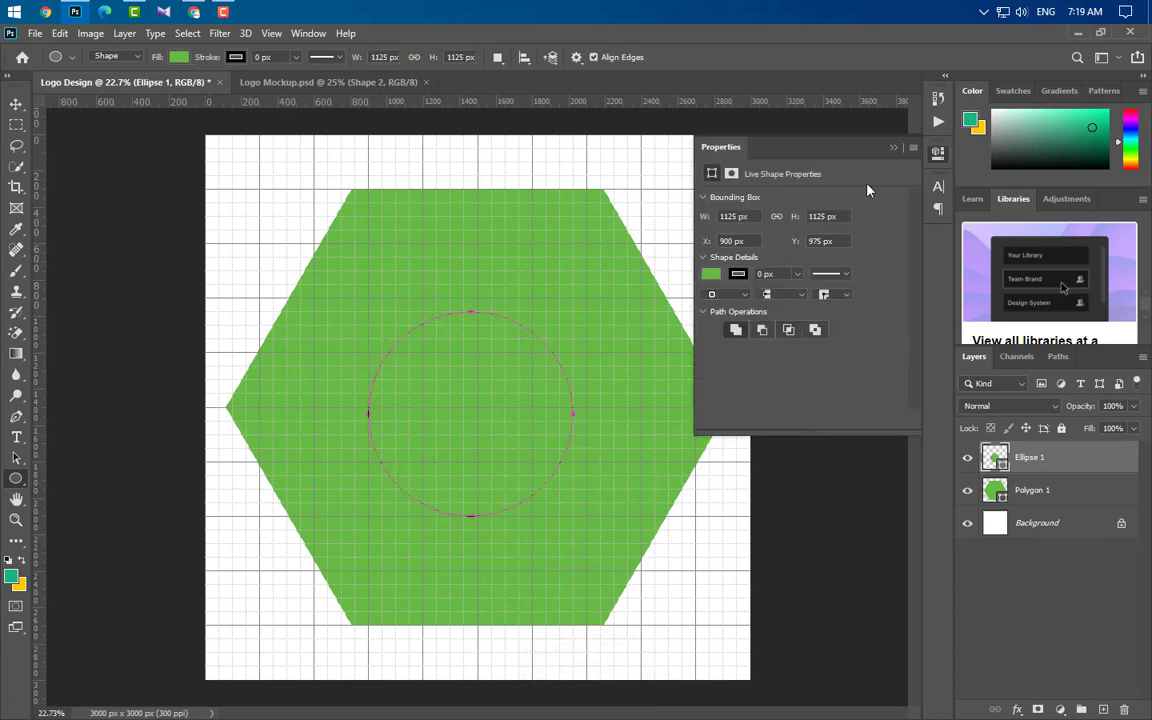
pyautogui.click(895, 149)
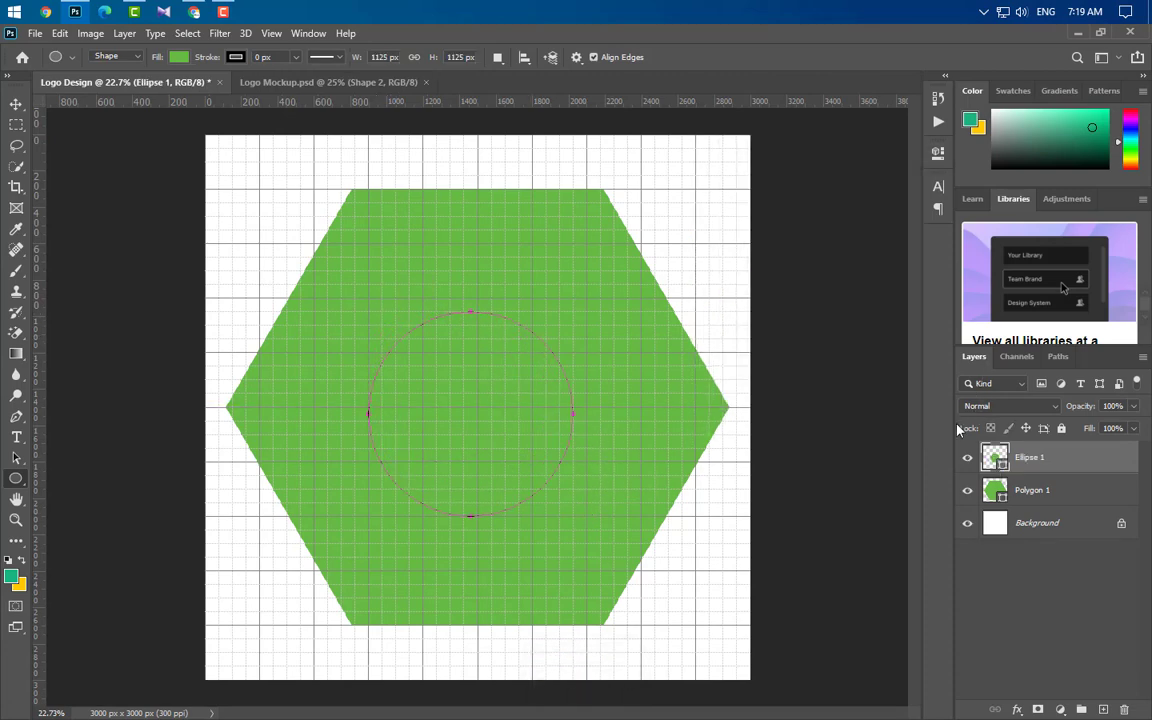
# - Change the circle's fill color to white
pyautogui.doubleClick(995, 457)
pyautogui.click(742, 215)
pyautogui.click(1087, 354)
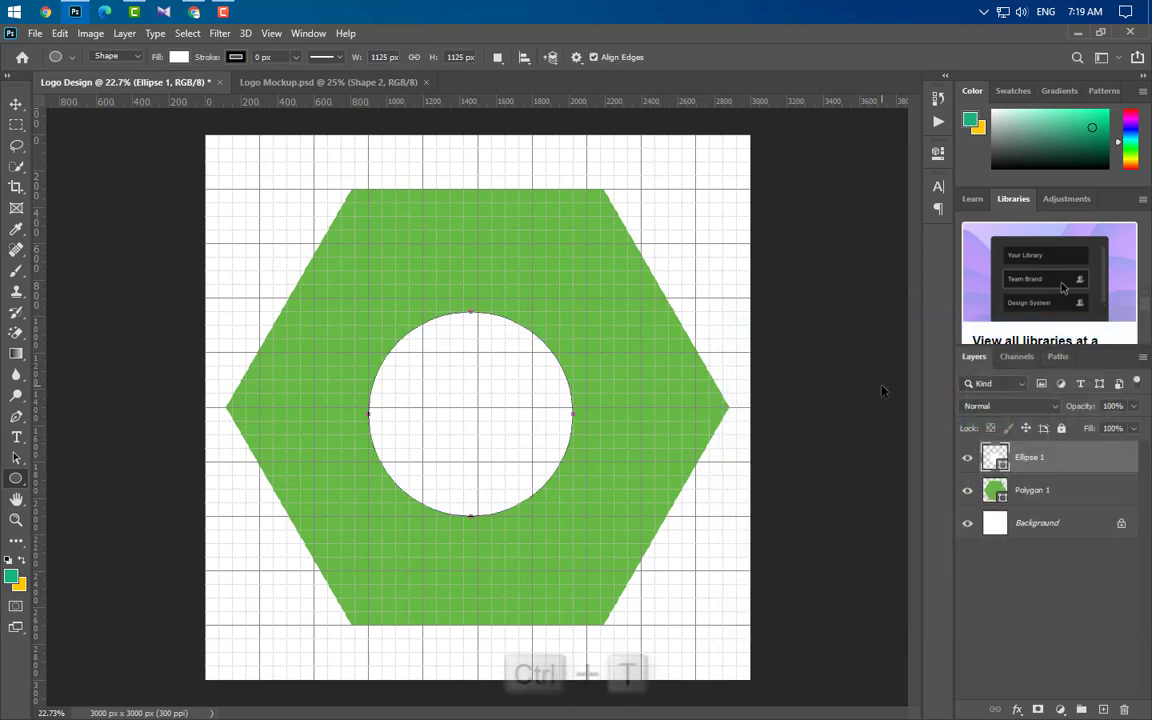
# - Resize the white circle to 1050 × 1050 px and center it on the canvas at 1500, 1500 px
pyautogui.hotkey('ctrl', 't')
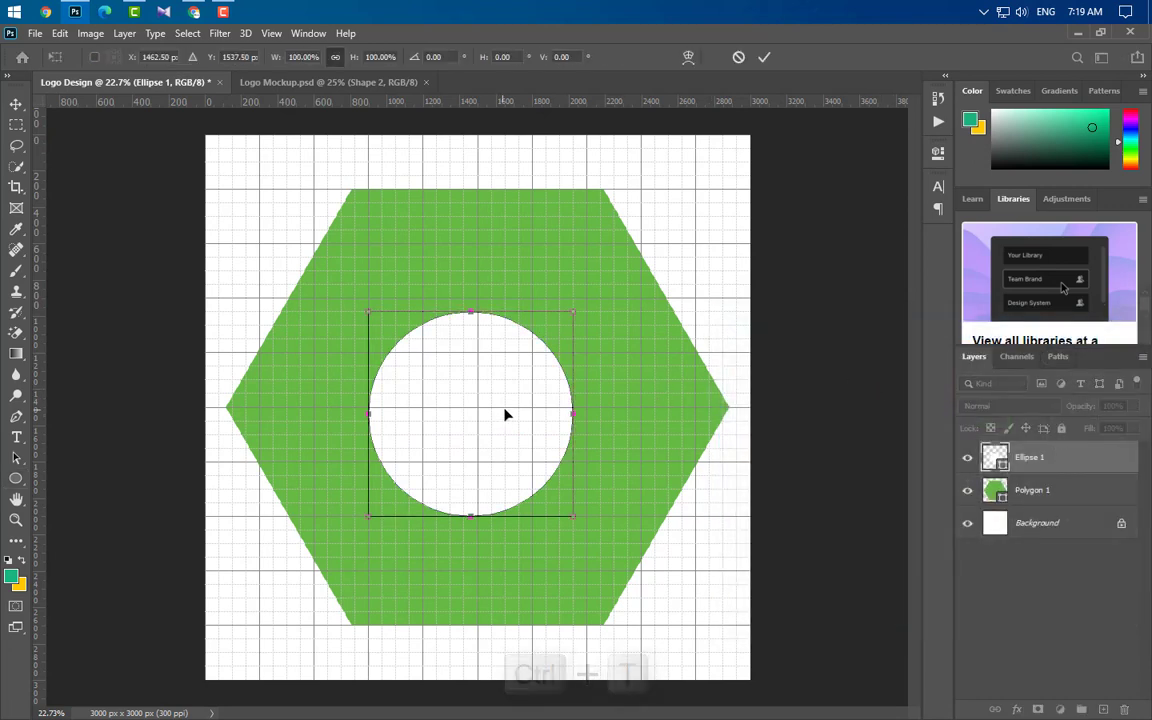
pyautogui.moveTo(505, 414); pyautogui.dragTo(512, 413)
pyautogui.moveTo(480, 515); pyautogui.dragTo(479, 503)
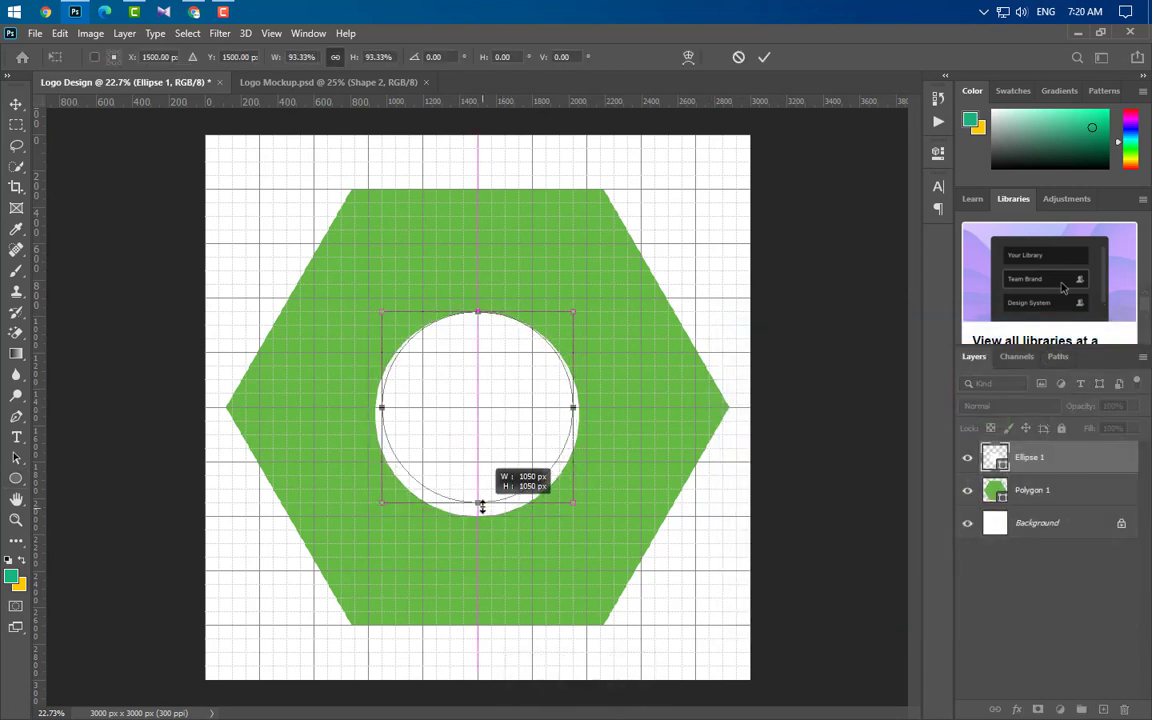
pyautogui.click(764, 57)
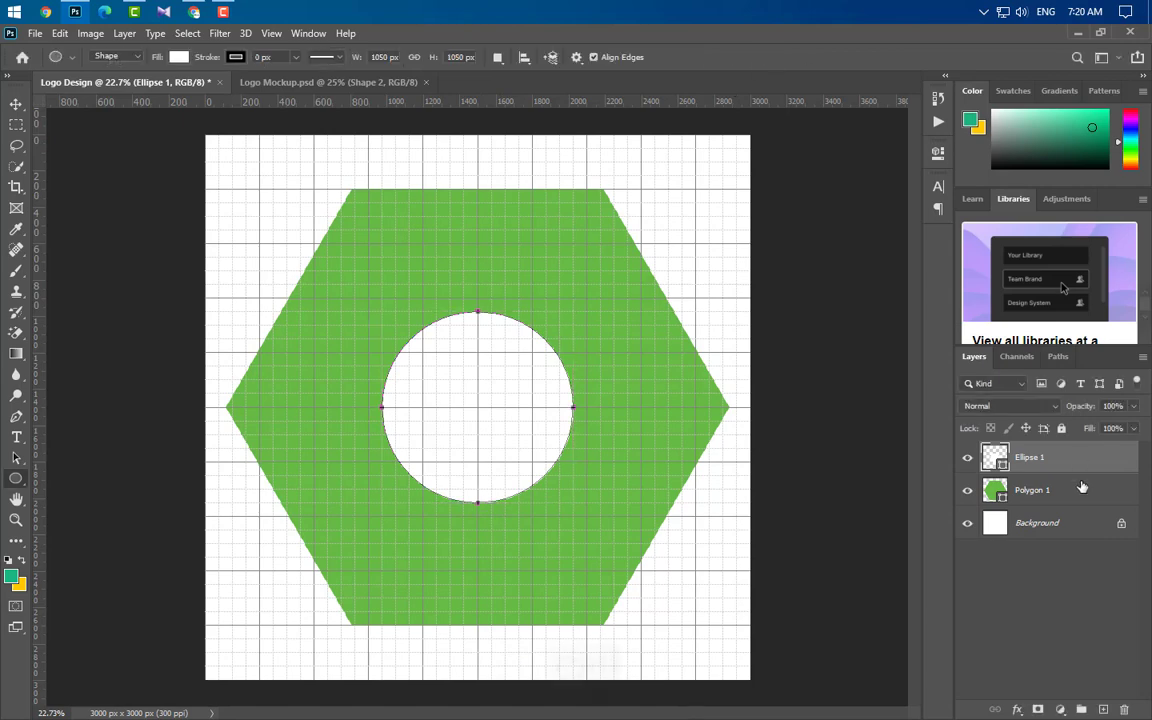
# - Cut a circular hole in the rasterized hexagon using the circle's outline as selection, removing the circle layer and deselecting
pyautogui.keyDown('ctrl'); pyautogui.click(995, 457); pyautogui.keyUp('ctrl')
pyautogui.moveTo(1113, 450); pyautogui.dragTo(1124, 708)
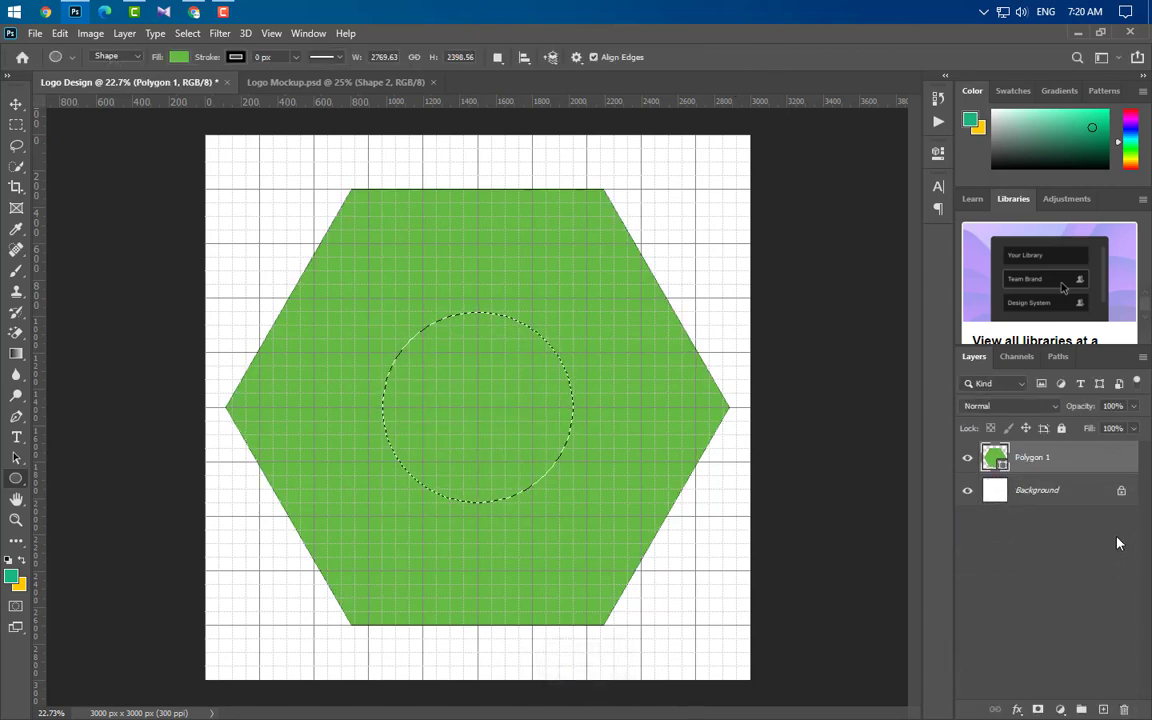
pyautogui.rightClick(1100, 461)
pyautogui.click(870, 284)
pyautogui.press('Delete')
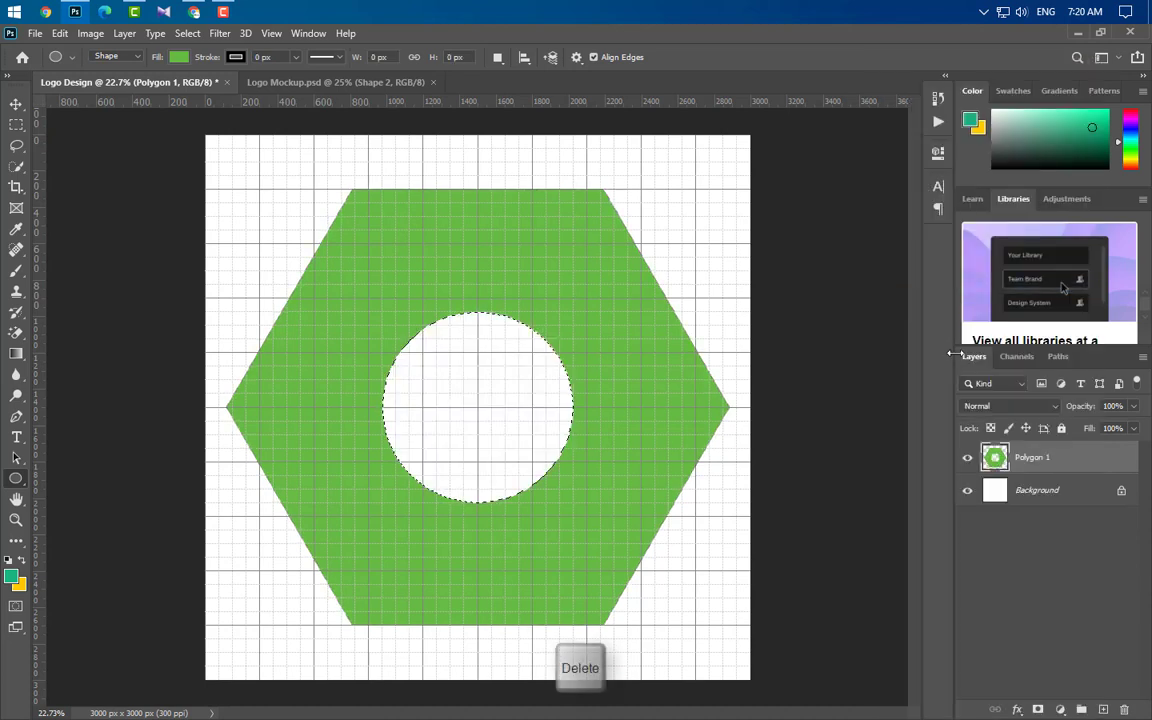
pyautogui.hotkey('ctrl', 'd')
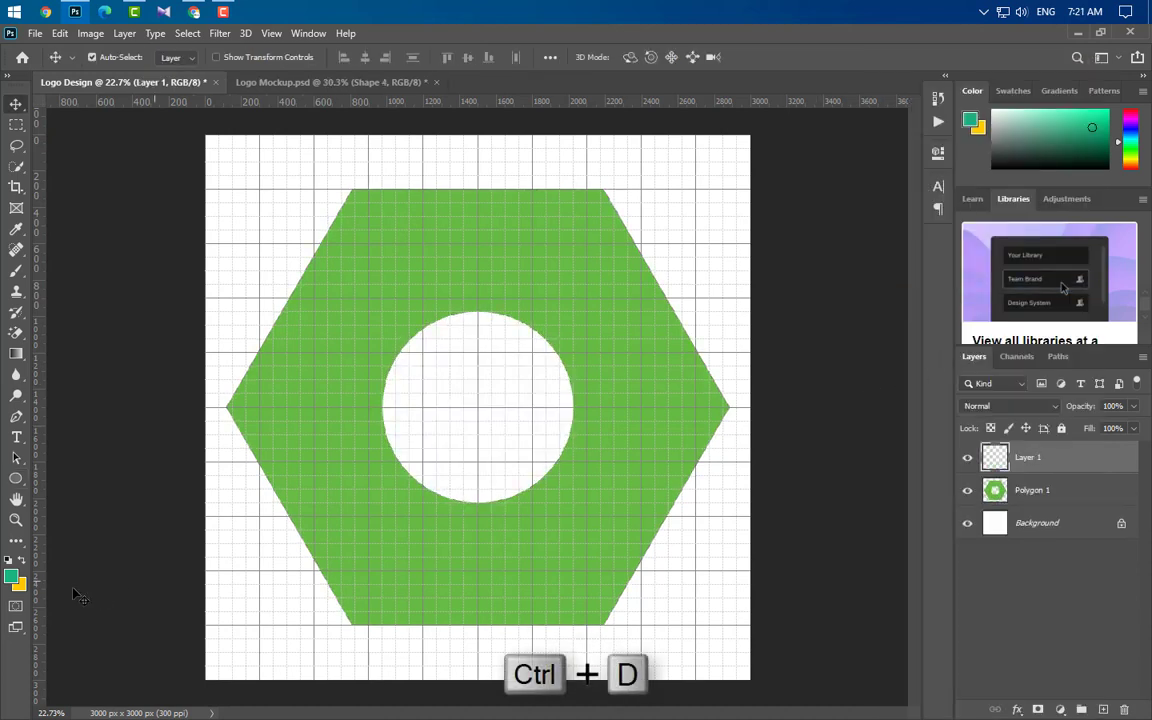
# - With the Pen tool in Shape mode, draw a curve from the hole's rightmost point to the hexagon's top edge, ending in a corner anchor
pyautogui.click(16, 416)
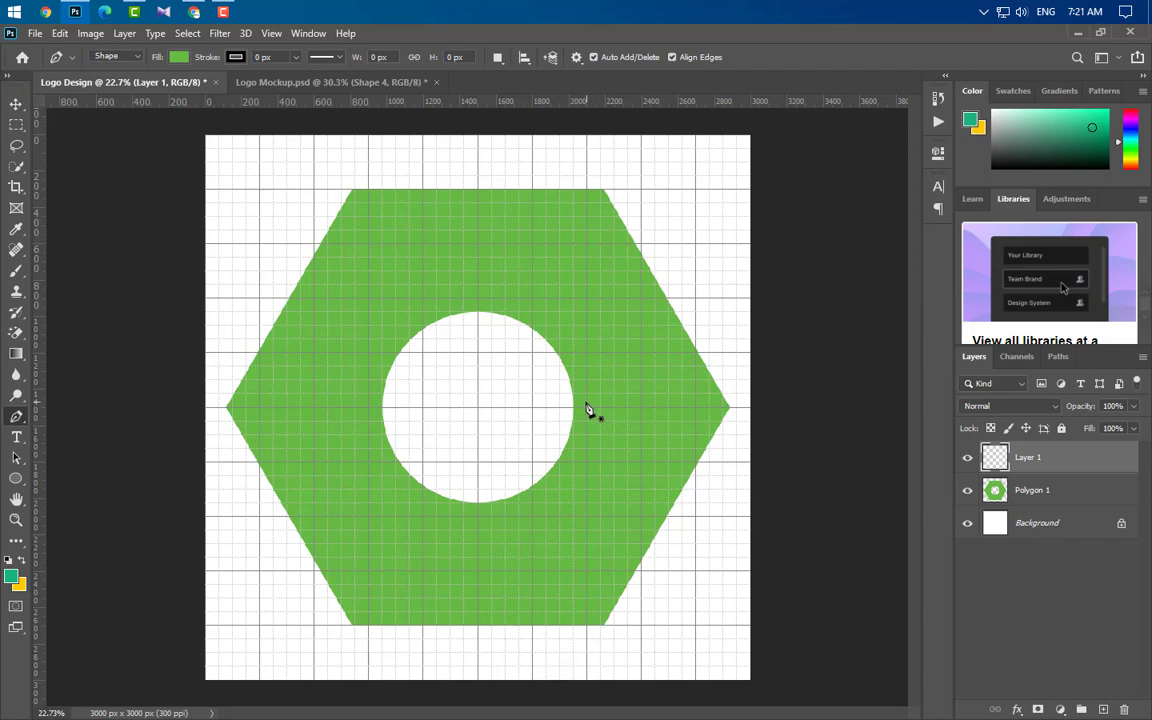
pyautogui.scroll(5, 588, 410)
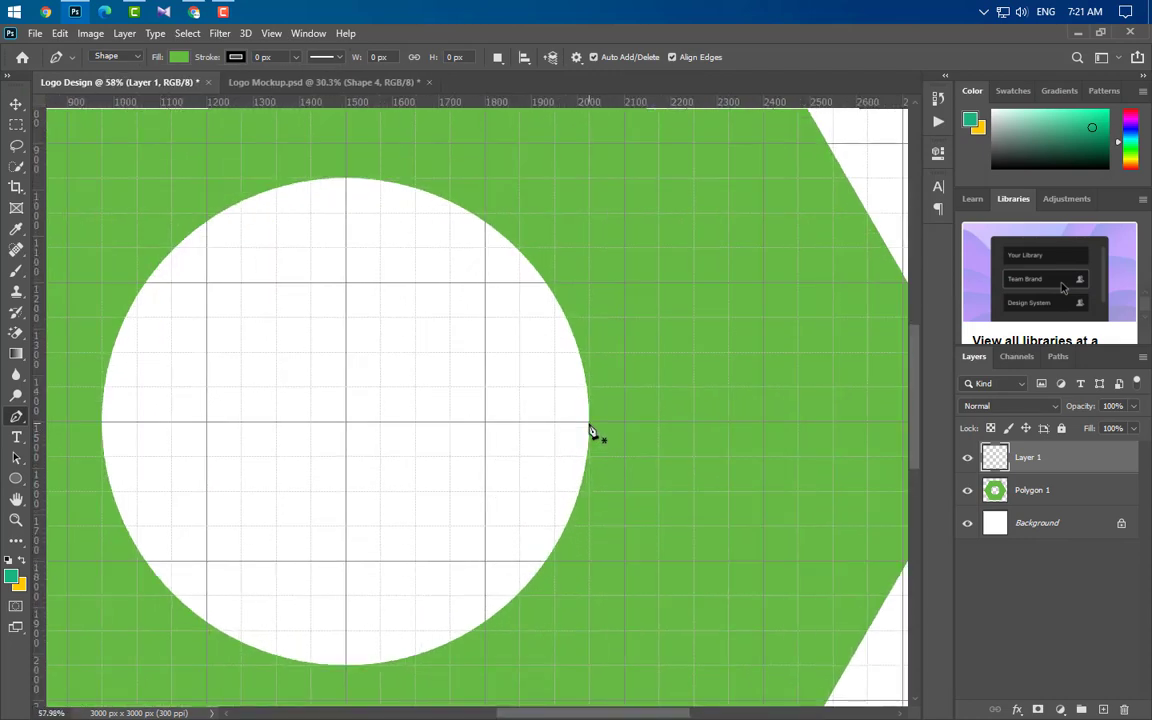
pyautogui.click(590, 432)
pyautogui.scroll(-3, 596, 540)
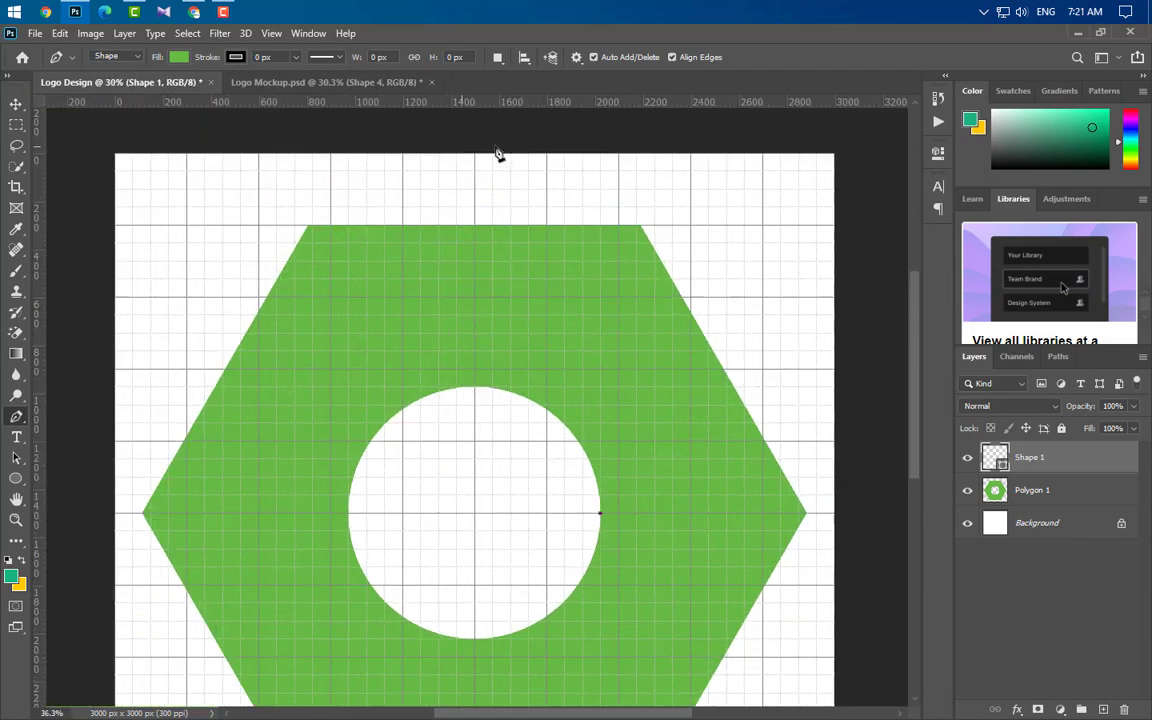
pyautogui.scroll(2, 497, 153)
pyautogui.scroll(1, 515, 240)
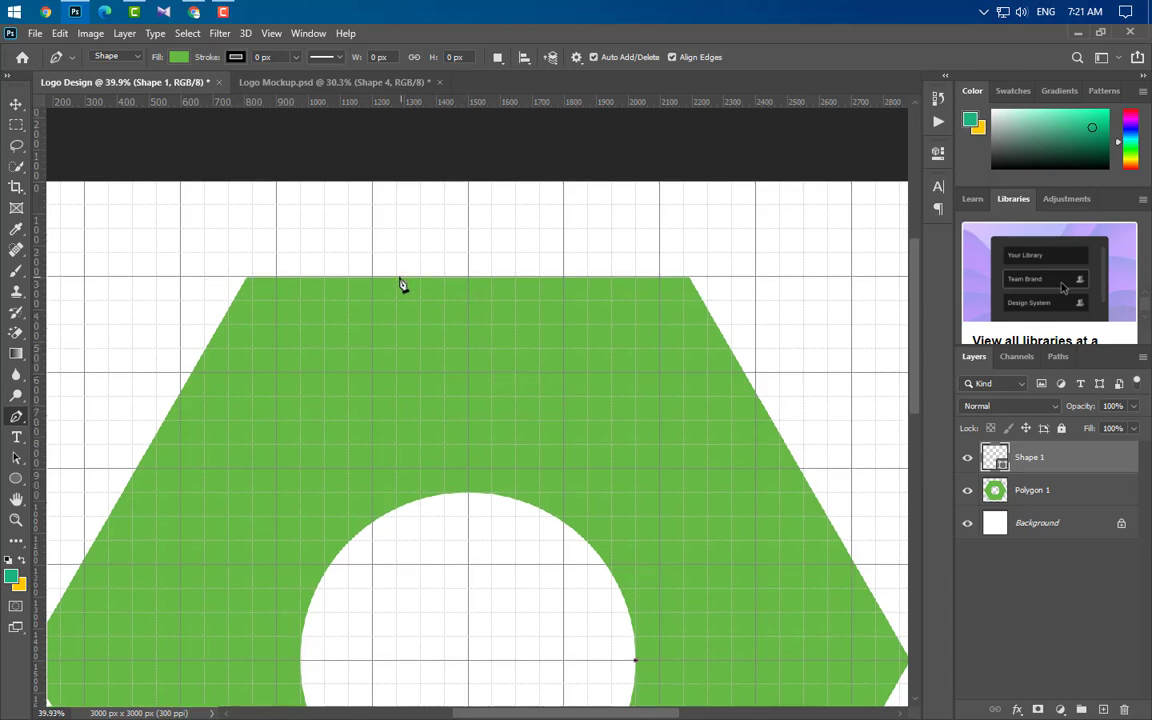
pyautogui.moveTo(398, 281); pyautogui.dragTo(133, 158)
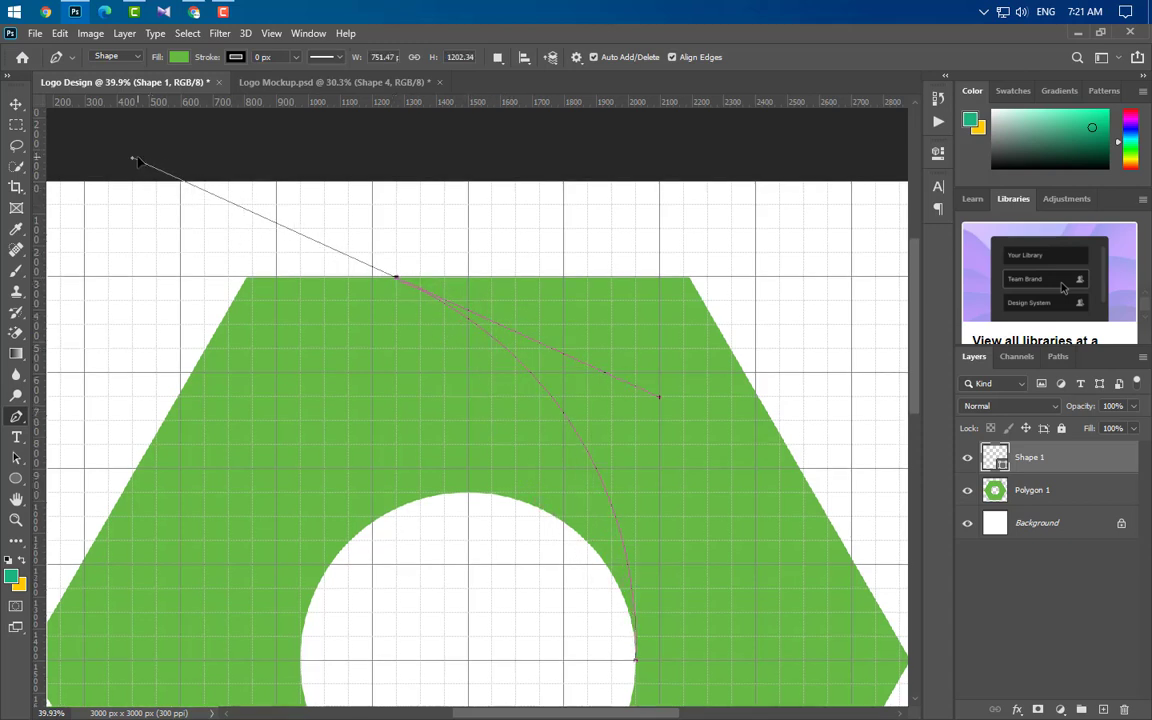
pyautogui.keyDown('alt'); pyautogui.click(398, 281); pyautogui.keyUp('alt')
# - Continue the path around the hexagon's upper-left corner and close it with a second curve back to the hole's rightmost point
pyautogui.click(236, 264)
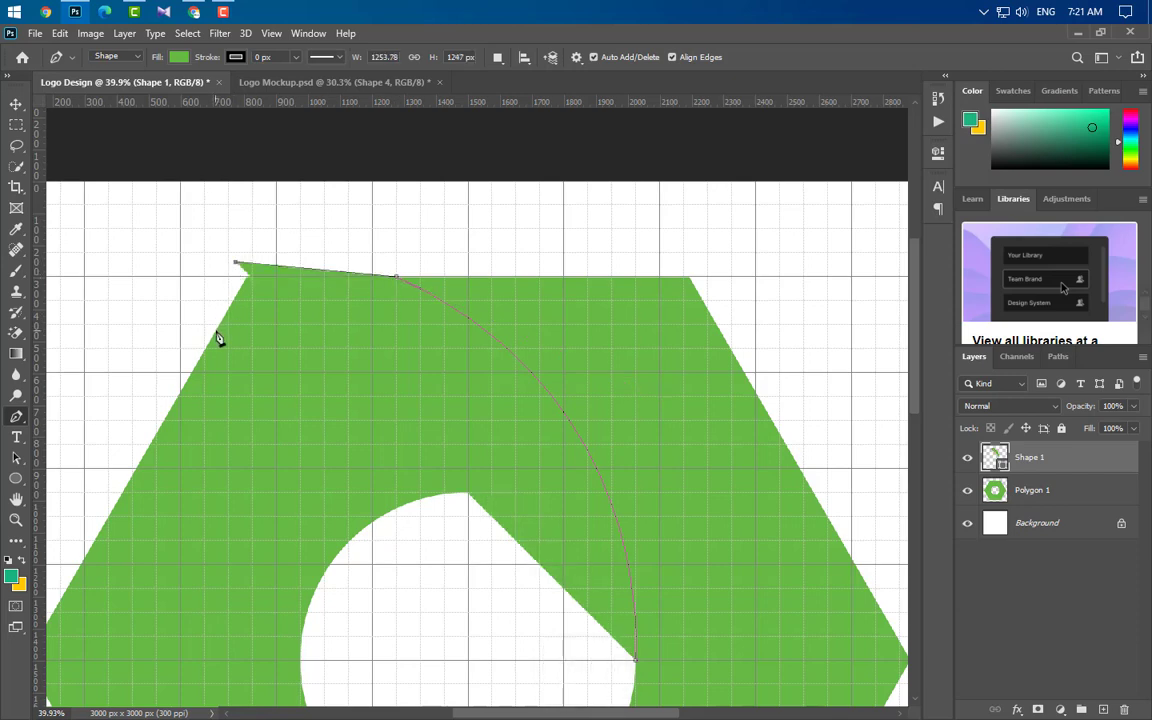
pyautogui.click(221, 326)
pyautogui.scroll(-2, 480, 358)
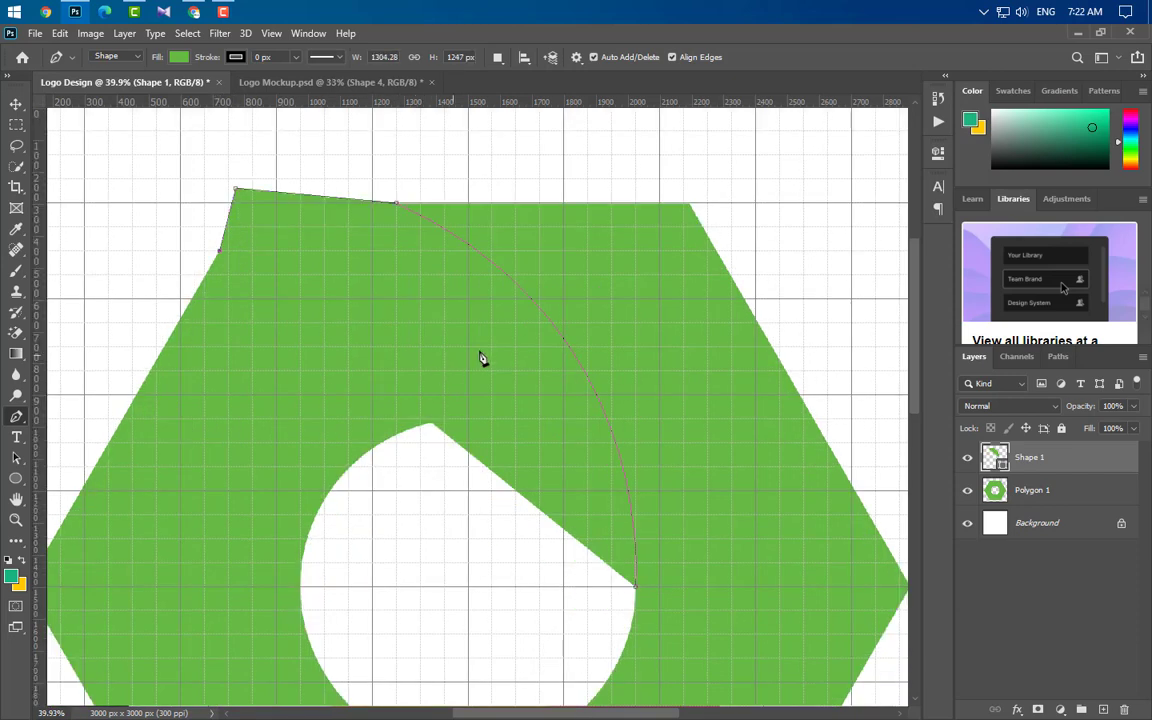
pyautogui.scroll(-1, 662, 293)
pyautogui.scroll(-2, 700, 333)
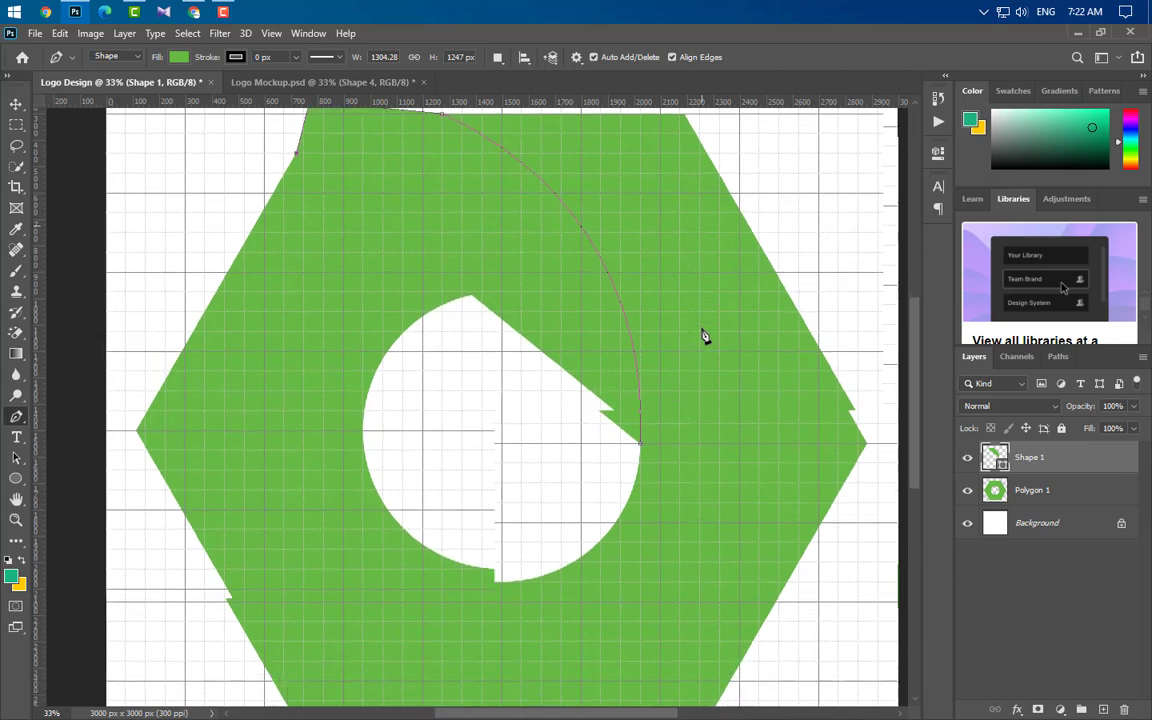
pyautogui.scroll(-1, 655, 467)
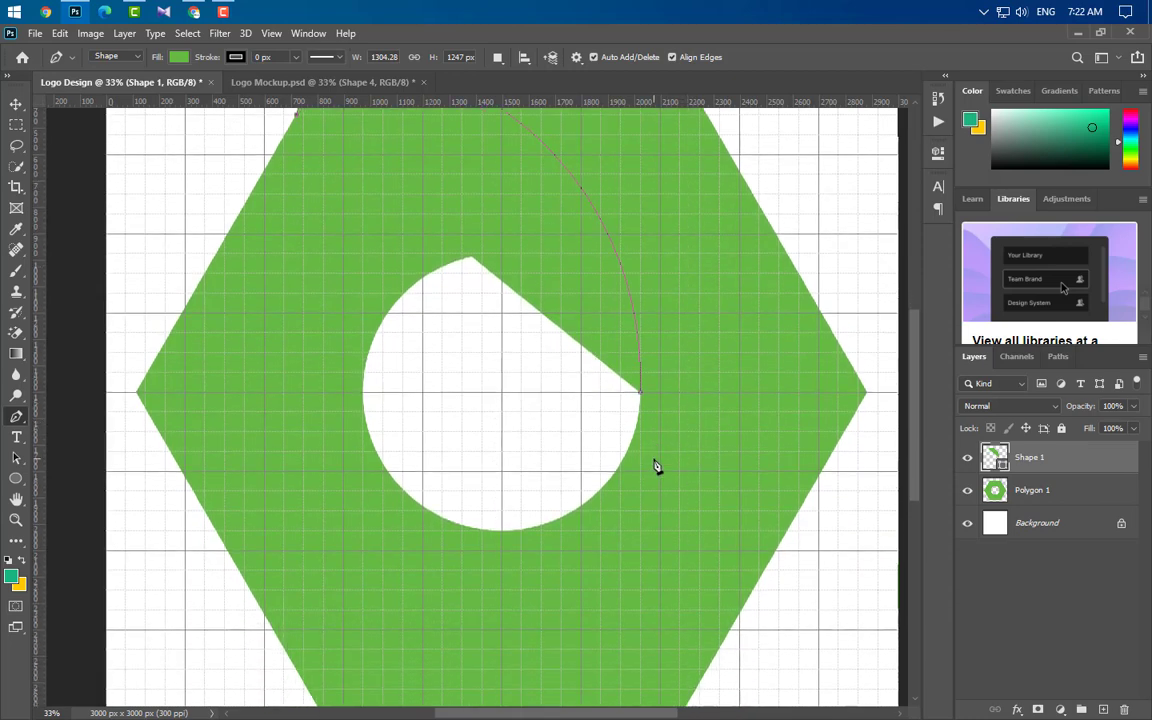
pyautogui.scroll(-1, 657, 465)
pyautogui.scroll(-1, 662, 462)
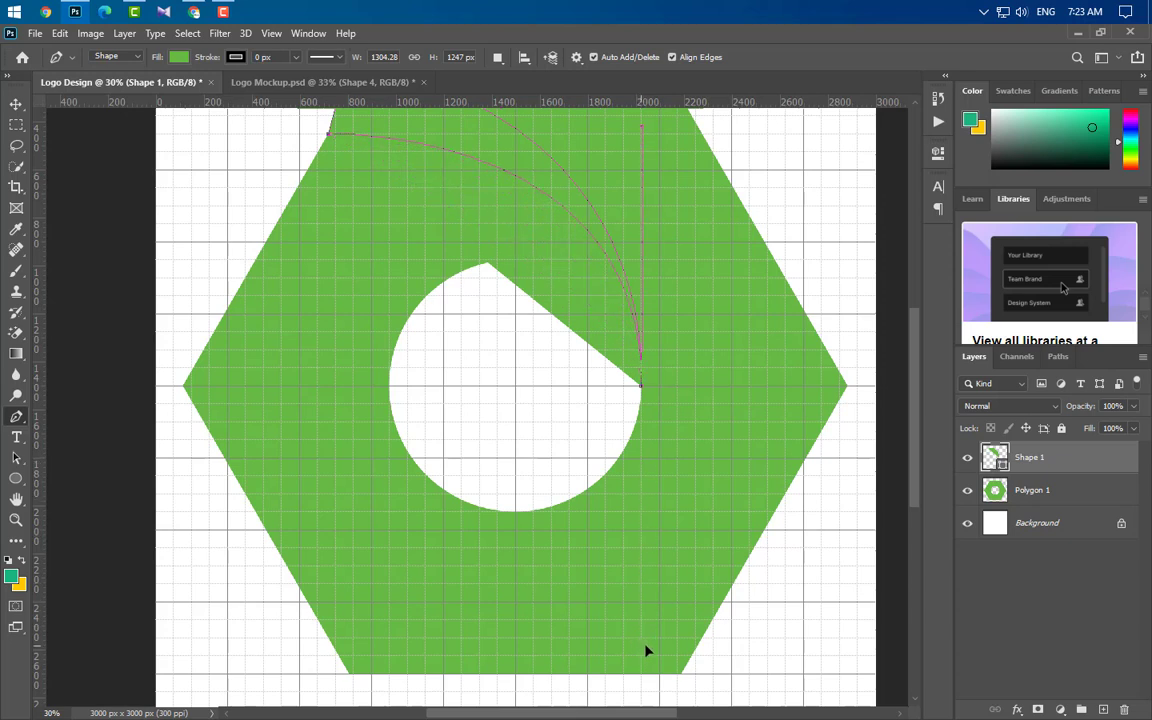
pyautogui.hotkey('ctrl', 'z')
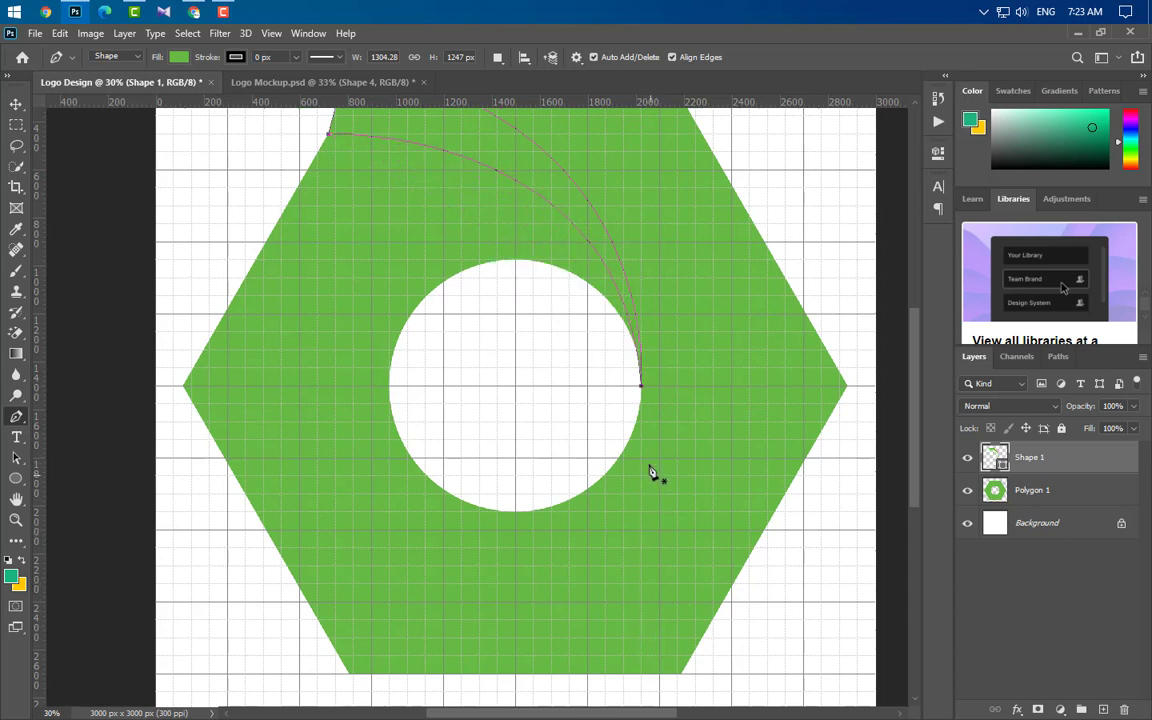
# - Set the curved shape's fill color to dark green 318a0d
pyautogui.doubleClick(1003, 463)
pyautogui.write('318a0d')
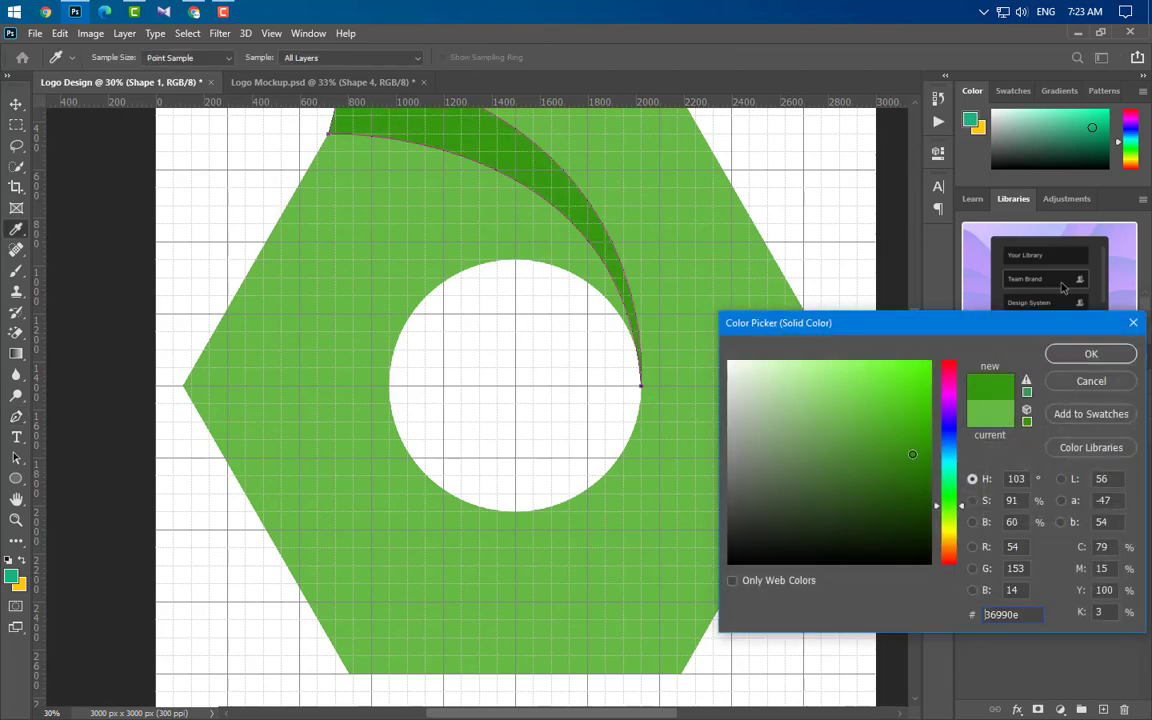
pyautogui.click(1092, 357)
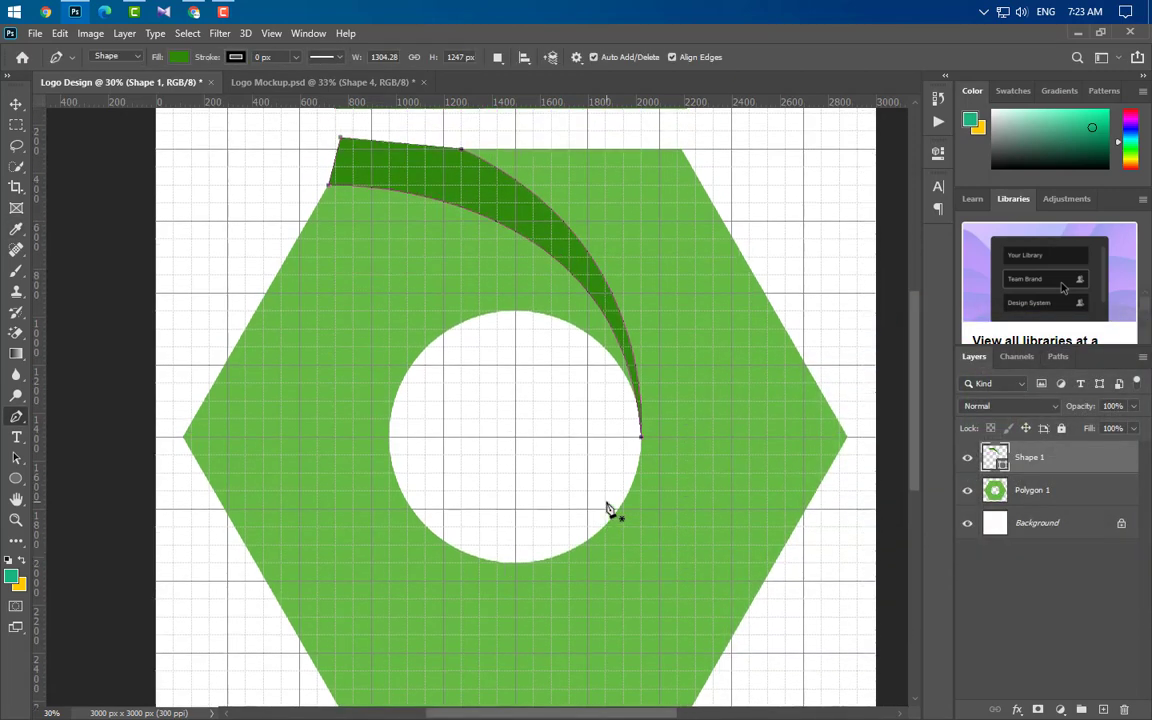
# - On a new layer, draw connected straight Pen segments along the dark green crescent from its upper-left end toward the hole
pyautogui.scroll(5, 400, 147)
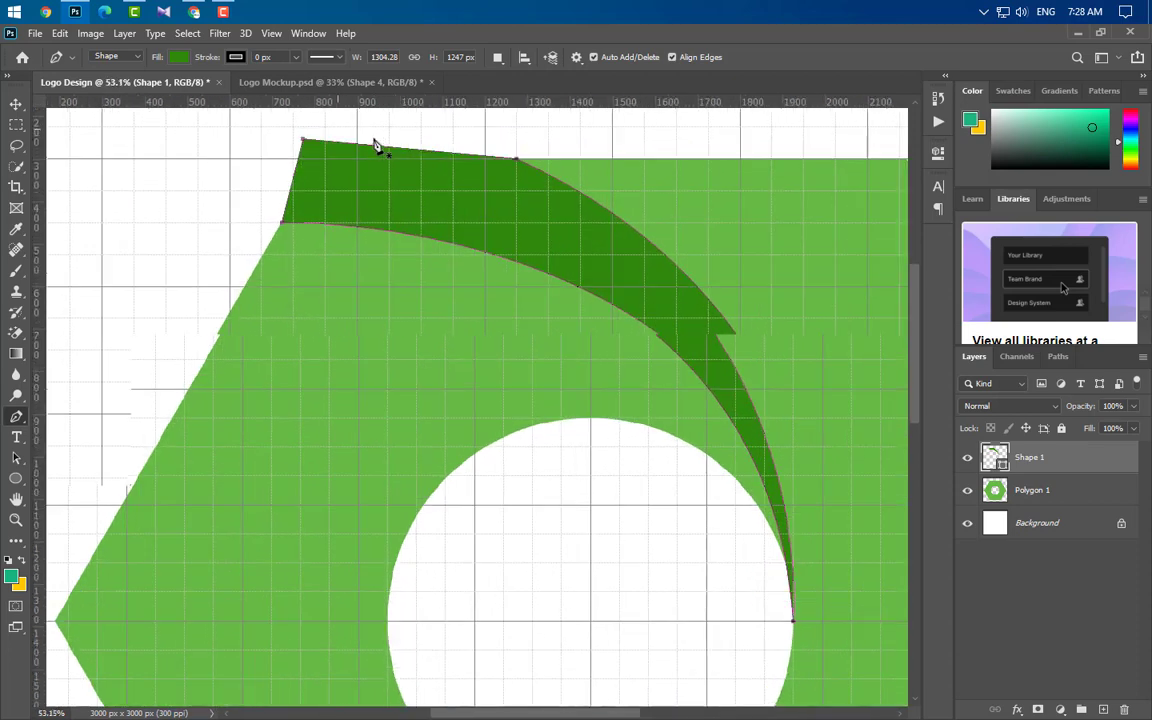
pyautogui.click(1105, 710)
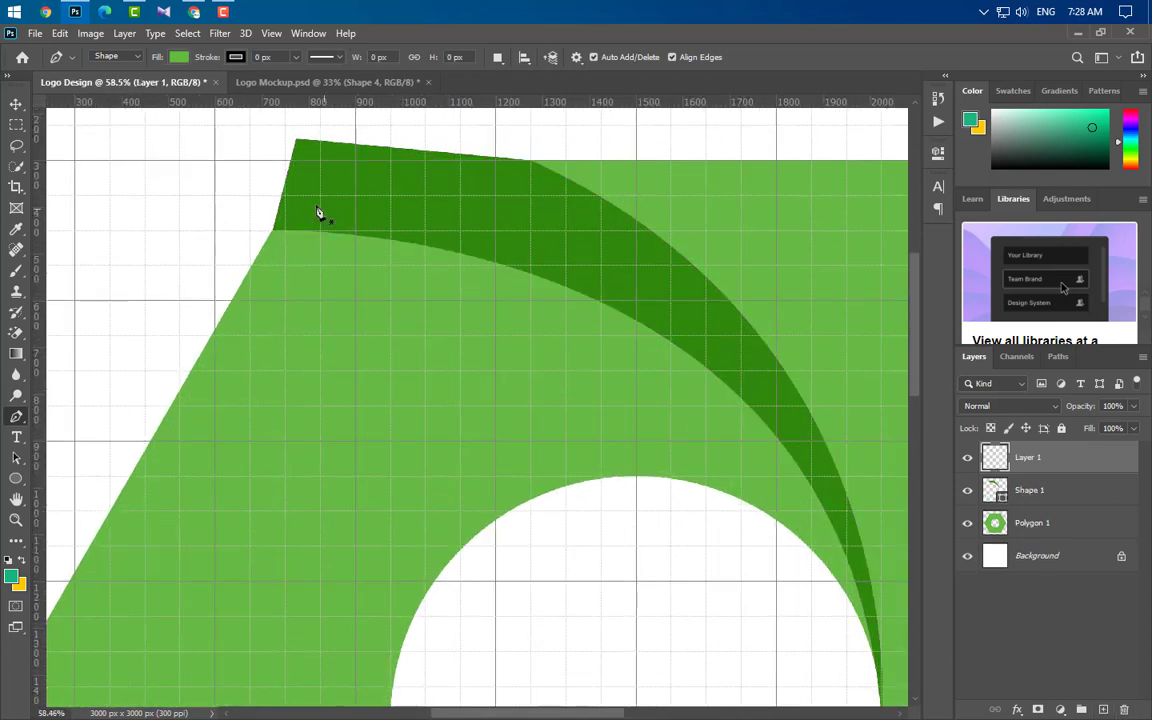
pyautogui.click(359, 220)
pyautogui.click(717, 327)
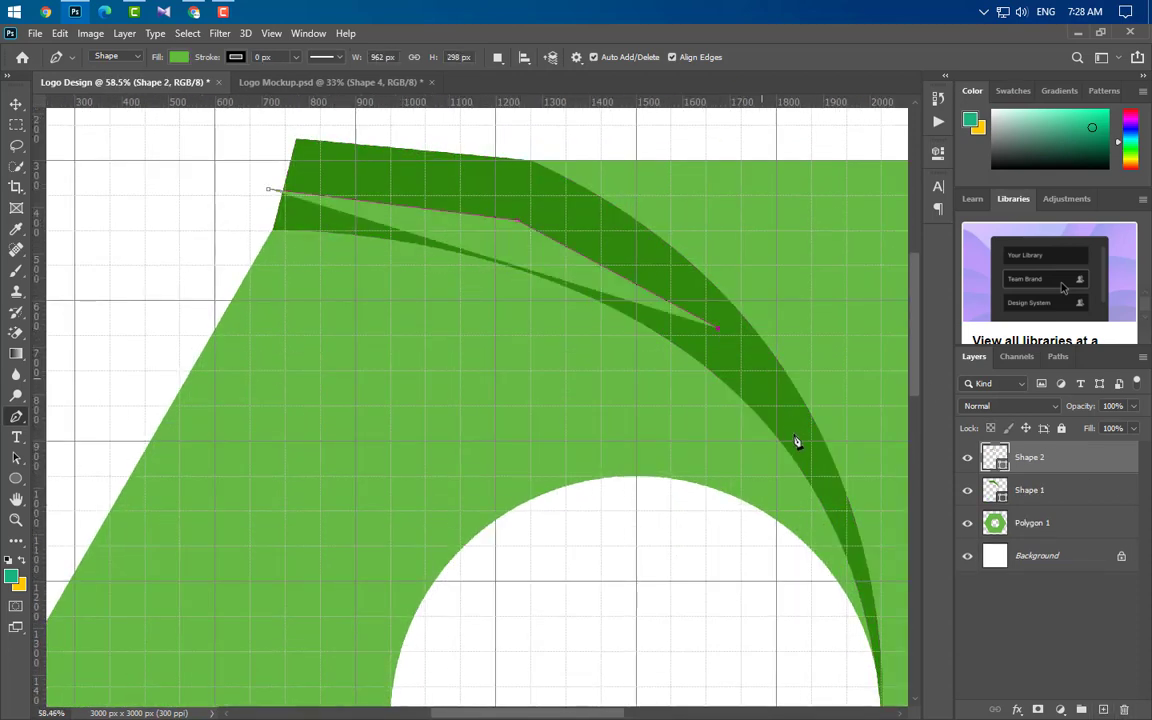
pyautogui.scroll(-3, 324, 432)
pyautogui.scroll(5, 722, 650)
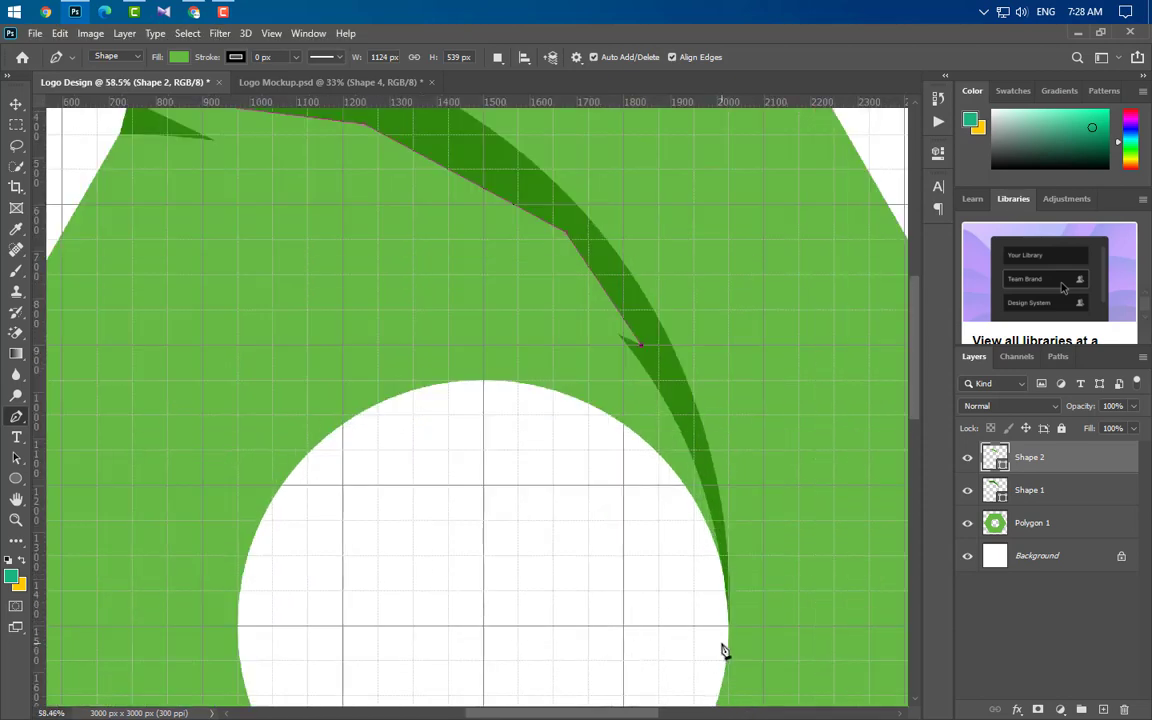
pyautogui.scroll(1, 727, 651)
pyautogui.scroll(-3, 740, 420)
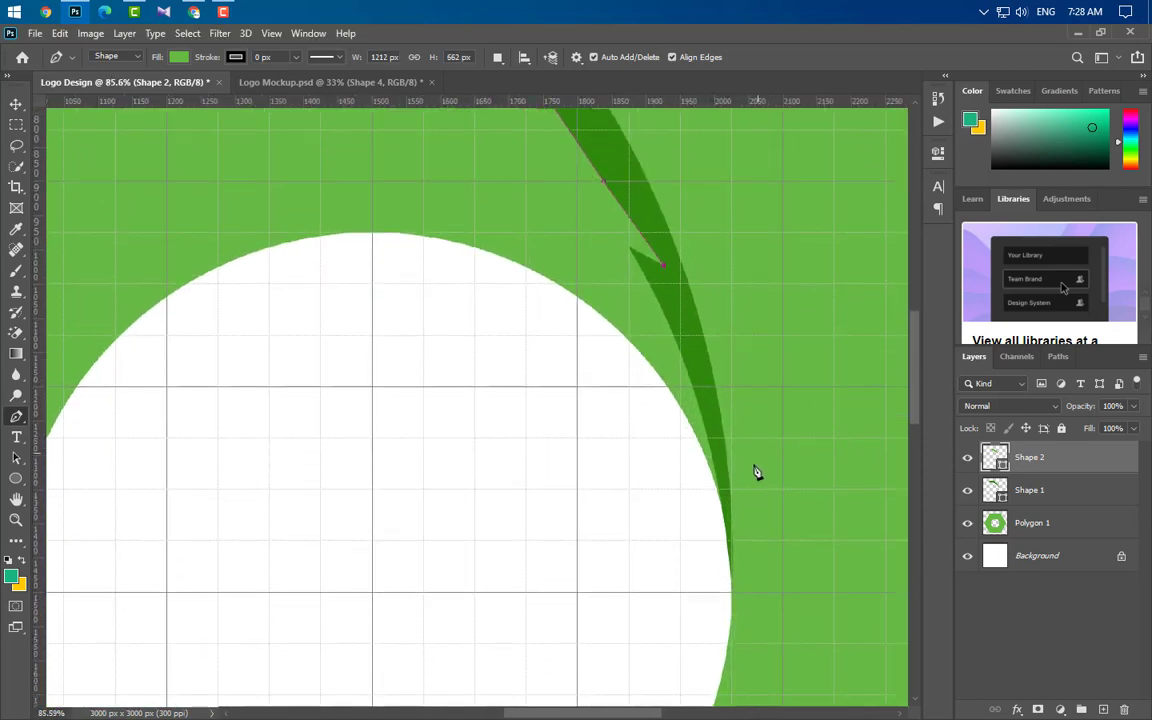
# - Curve the segmented path into the hole's rightmost point and close the shape through the hexagon's left corner area
pyautogui.moveTo(735, 558); pyautogui.dragTo(731, 688)
pyautogui.keyDown('alt'); pyautogui.click(732, 559); pyautogui.keyUp('alt')
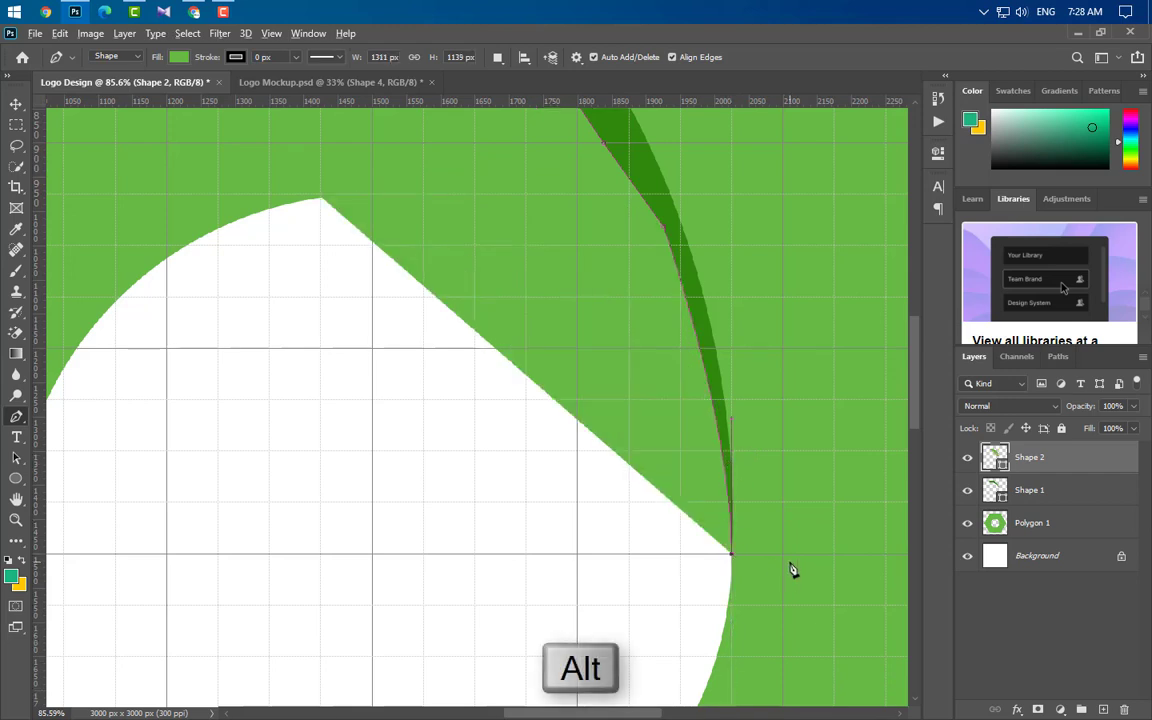
pyautogui.scroll(-4, 794, 565)
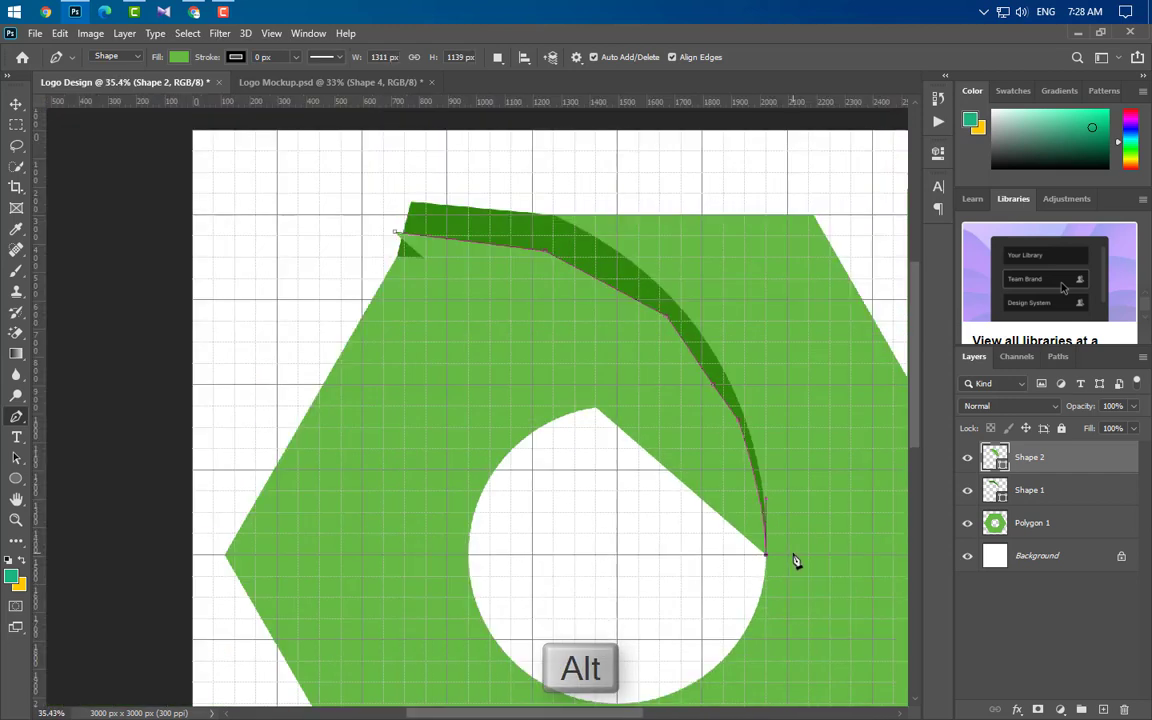
pyautogui.click(236, 534)
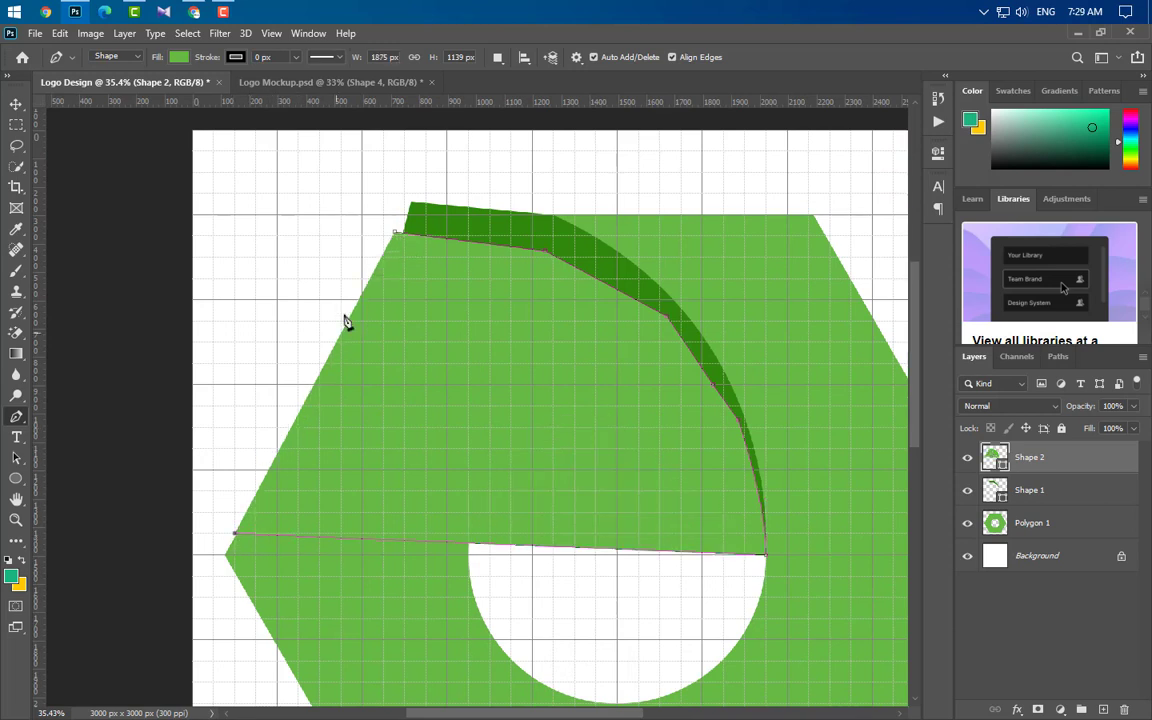
pyautogui.click(395, 235)
# - Change the new segmented shape's fill to a bright green in the same hue as the dark crescent
pyautogui.doubleClick(1003, 465)
pyautogui.click(591, 259)
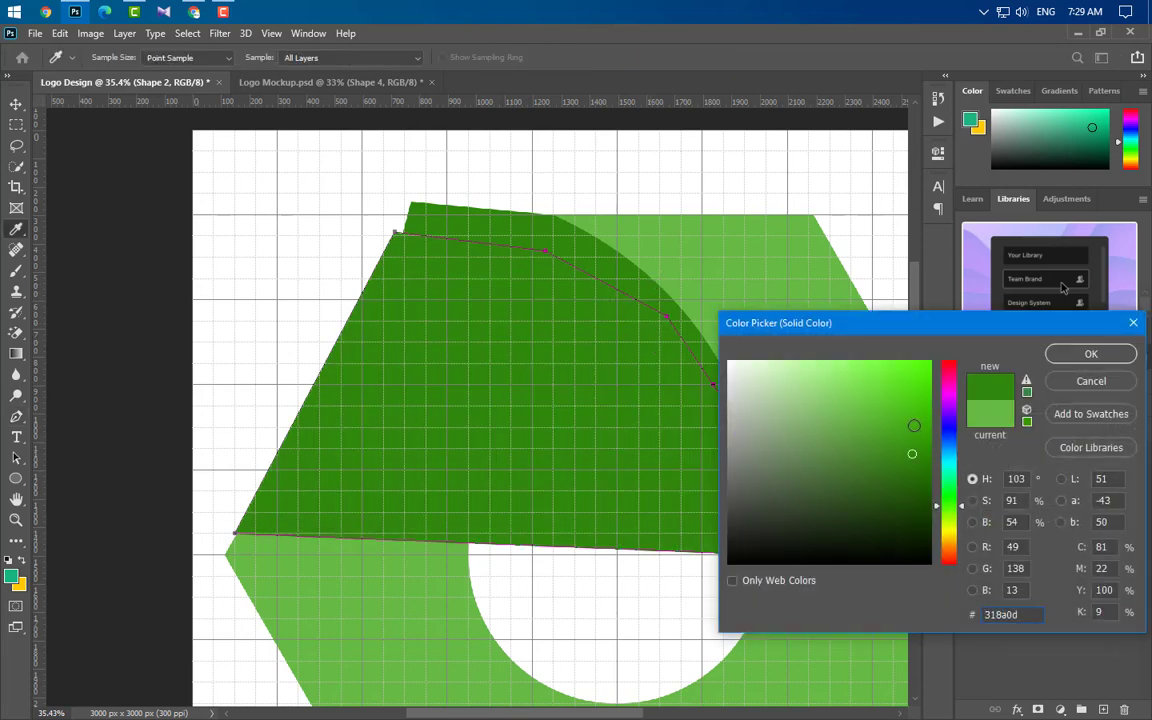
pyautogui.click(910, 387)
pyautogui.click(1090, 354)
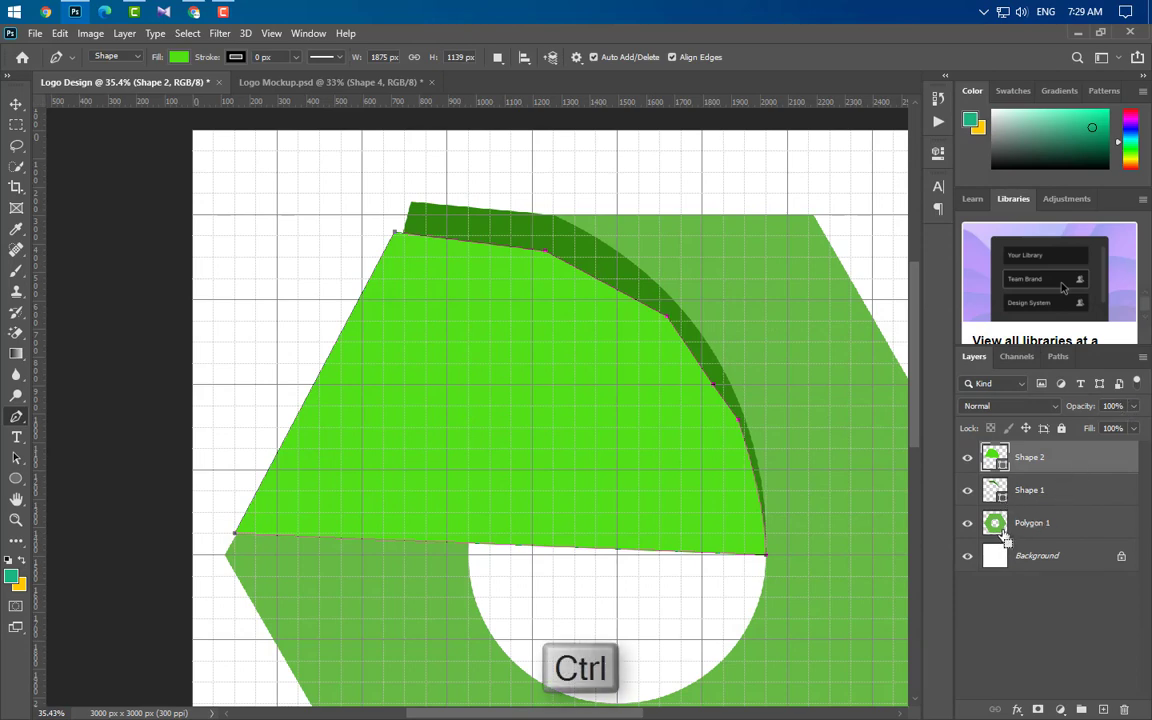
# - Rasterize Shape 2 and delete its areas outside Polygon 1 using the inverted selection of the hexagon
pyautogui.keyDown('ctrl'); pyautogui.click(994, 528); pyautogui.keyUp('ctrl')
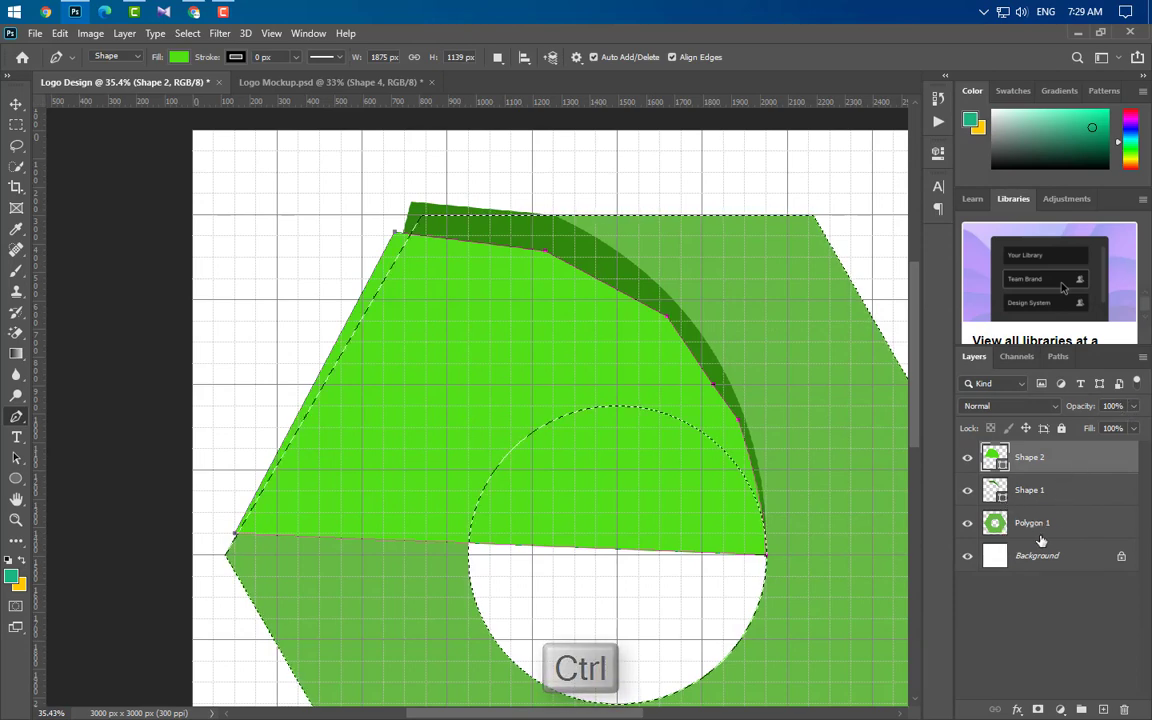
pyautogui.rightClick(1085, 470)
pyautogui.click(912, 287)
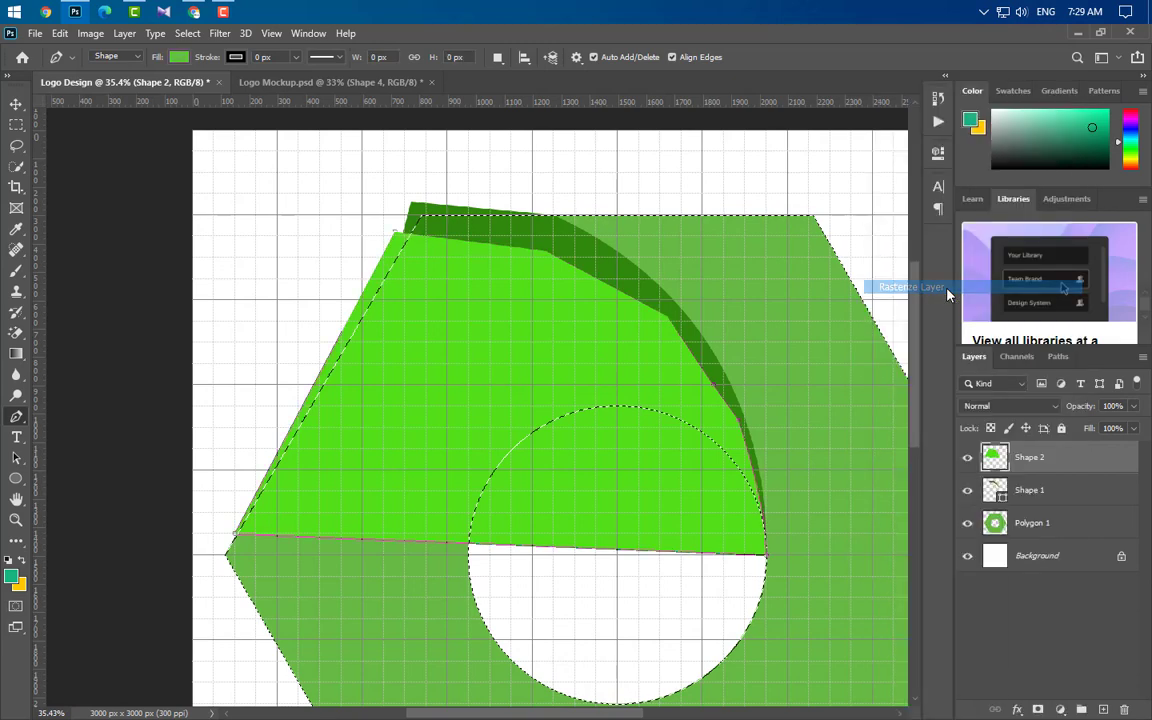
pyautogui.click(187, 33)
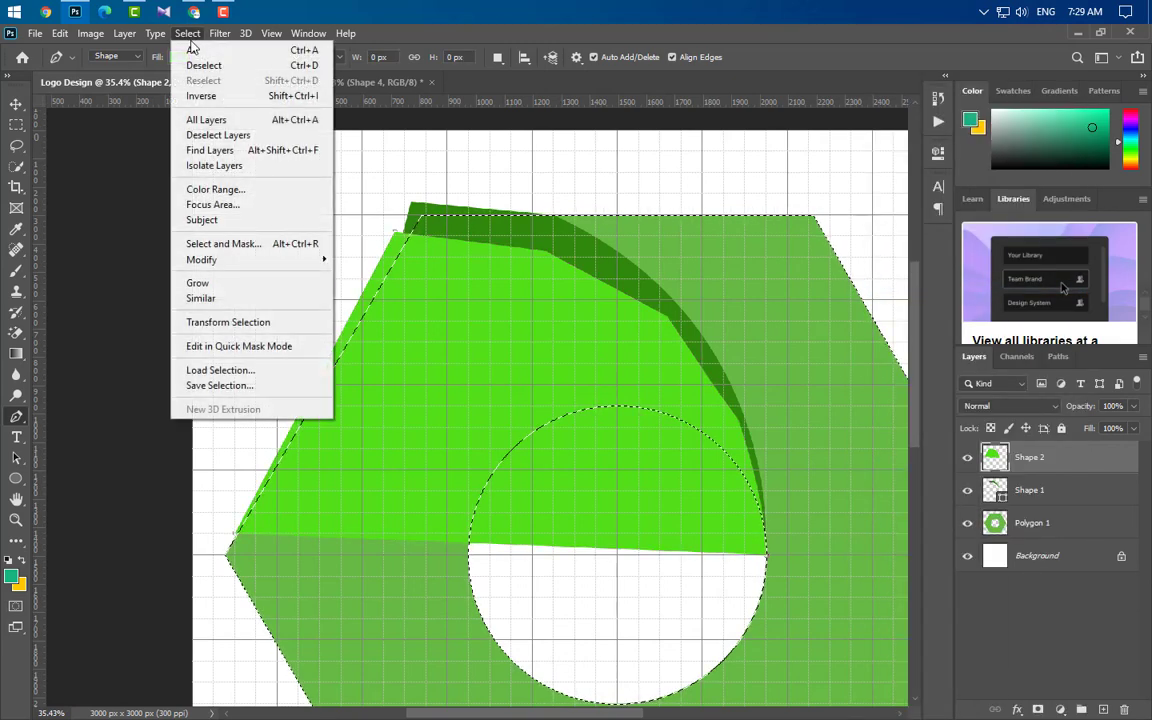
pyautogui.click(195, 88)
pyautogui.press('Delete')
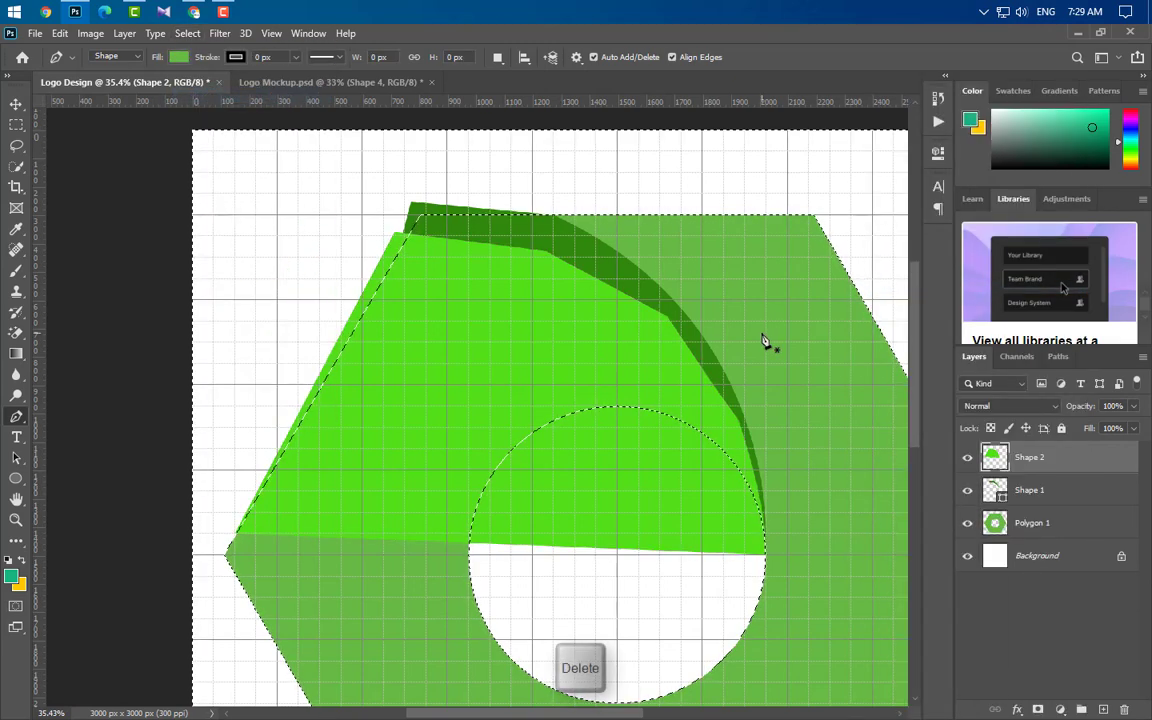
# - Rasterize the dark green crescent layer, delete its parts outside the hexagon with the same selection, and deselect
pyautogui.click(1075, 490)
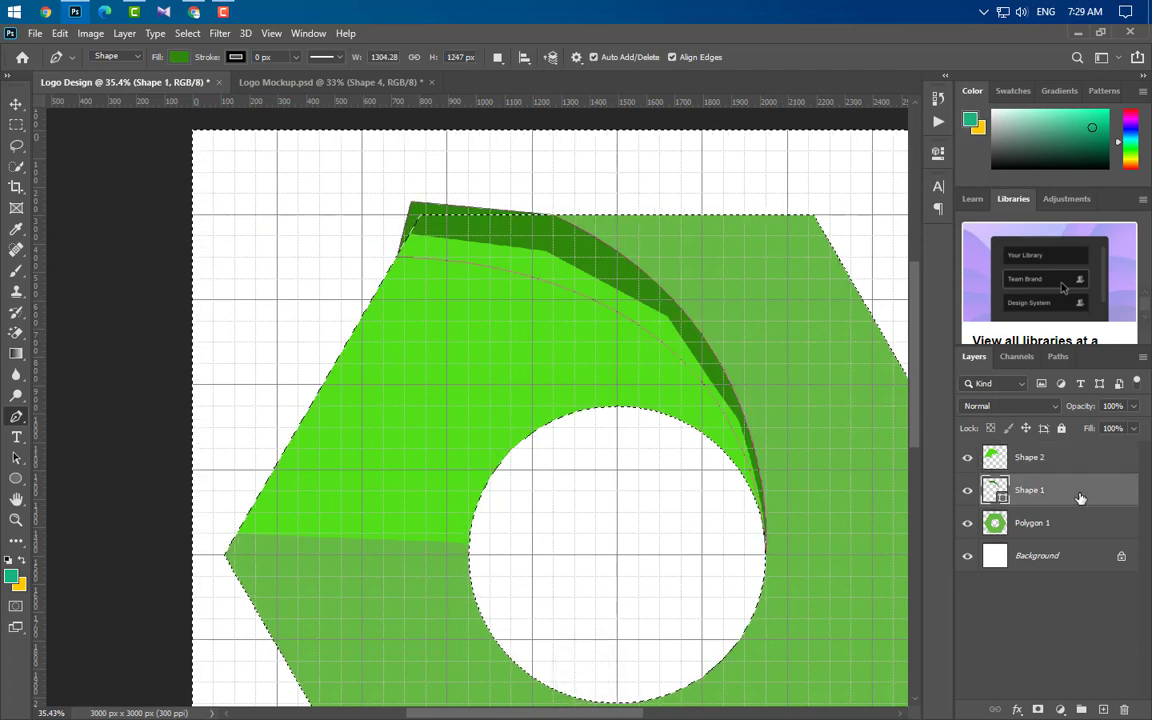
pyautogui.rightClick(1075, 490)
pyautogui.click(930, 287)
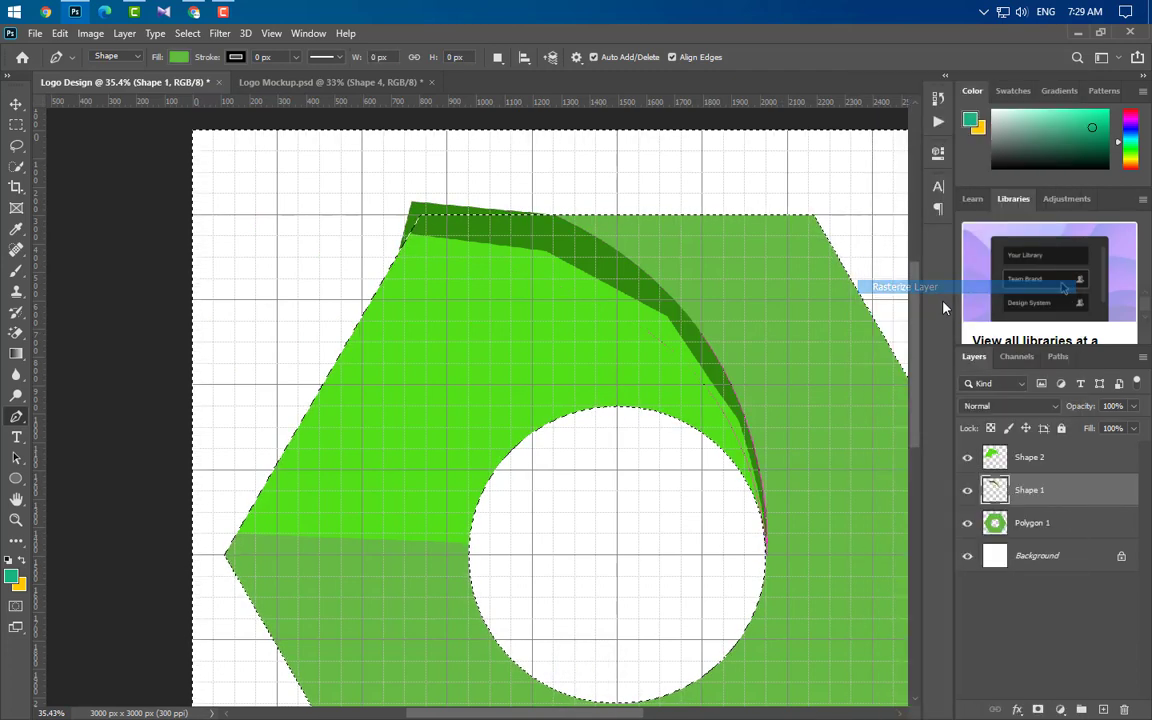
pyautogui.press('Delete')
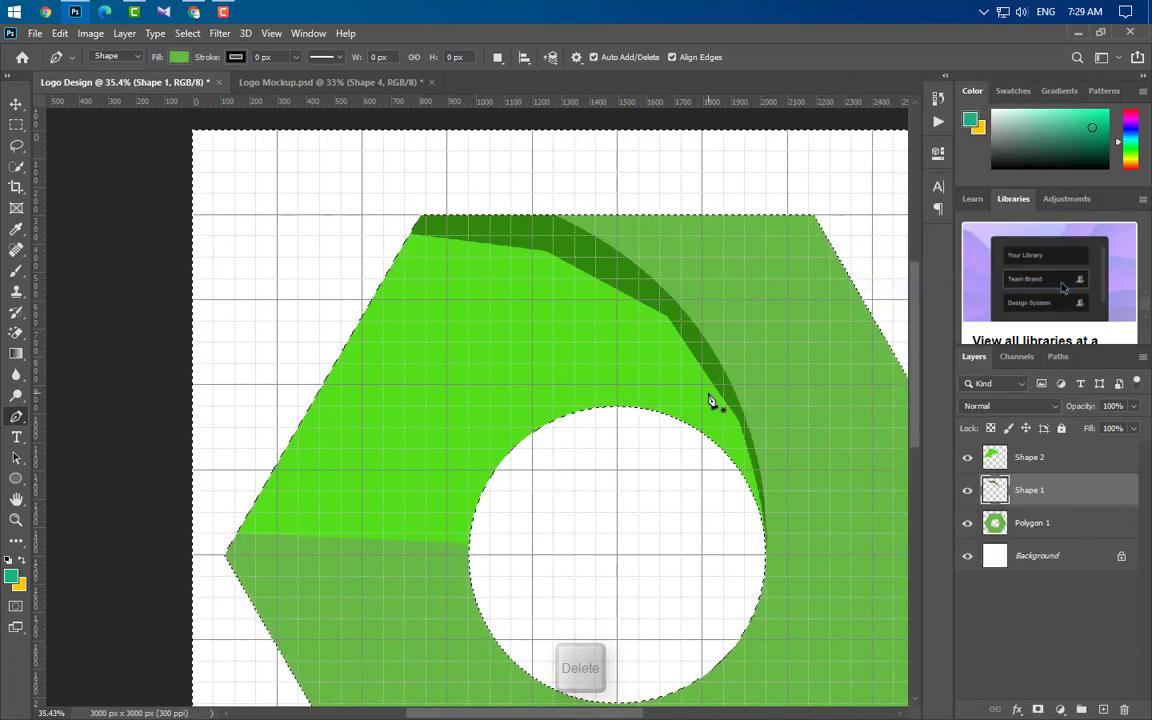
pyautogui.hotkey('ctrl', 'd')
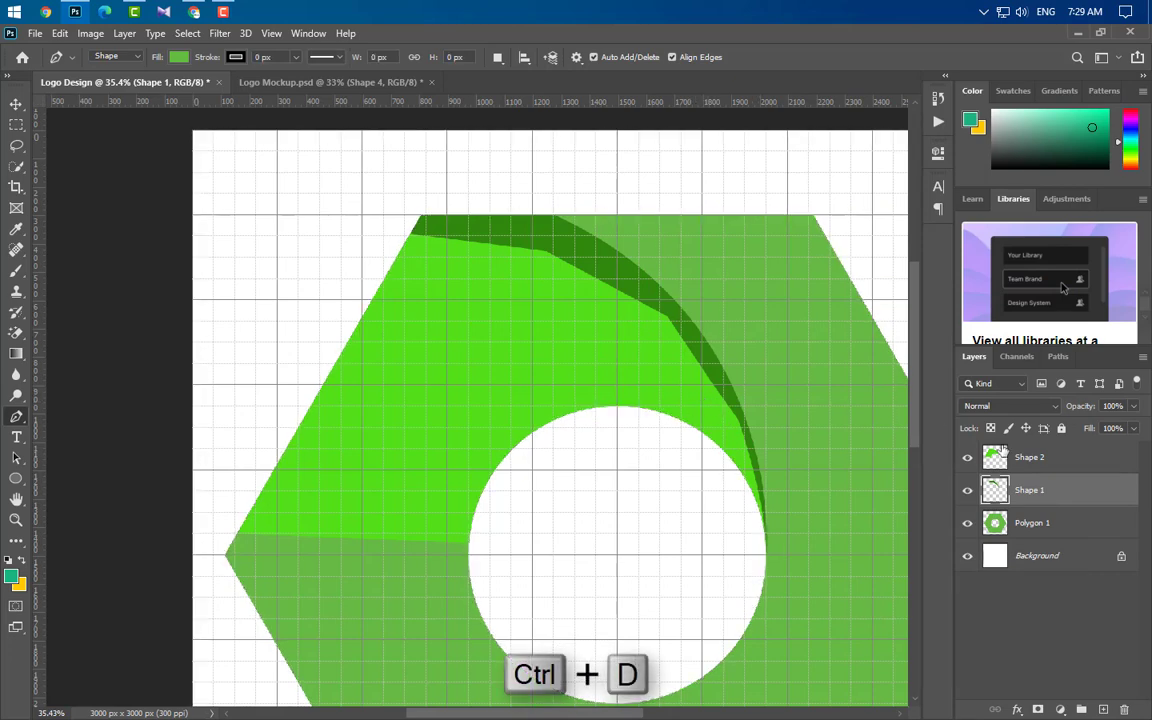
# - Move Shape 2 beneath Shape 1 and add a Gradient Overlay to Shape 2, opening its gradient for editing
pyautogui.click(1106, 465)
pyautogui.moveTo(1108, 467); pyautogui.dragTo(1099, 507)
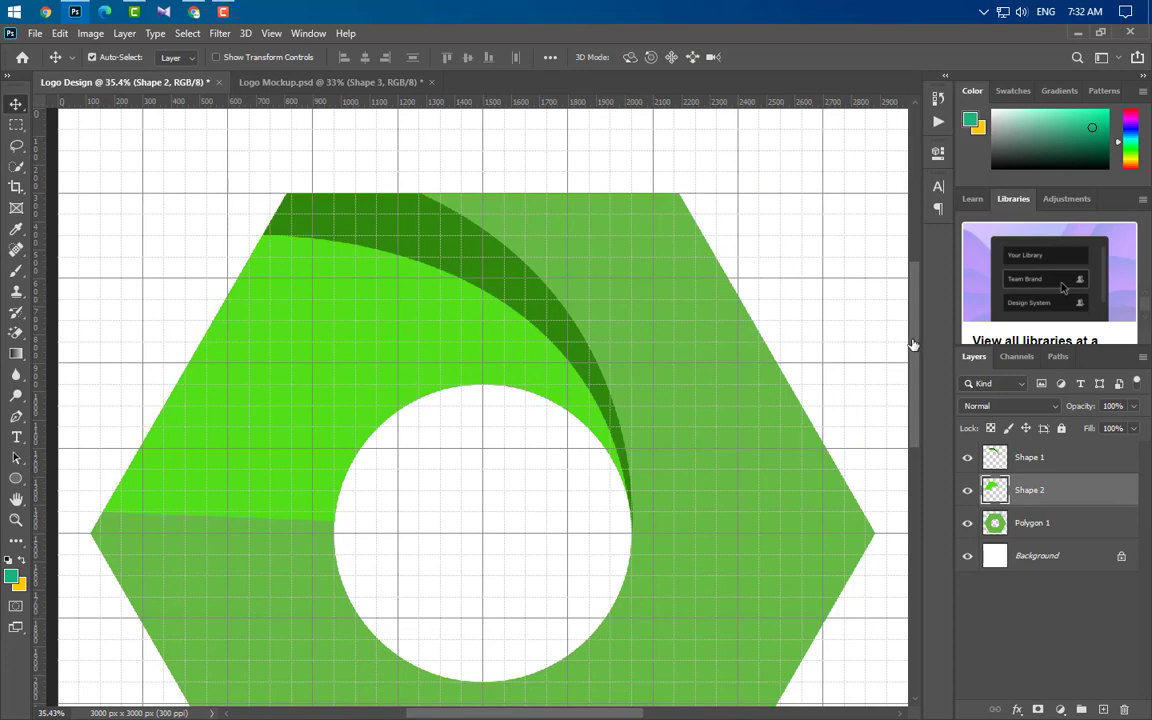
pyautogui.click(505, 521)
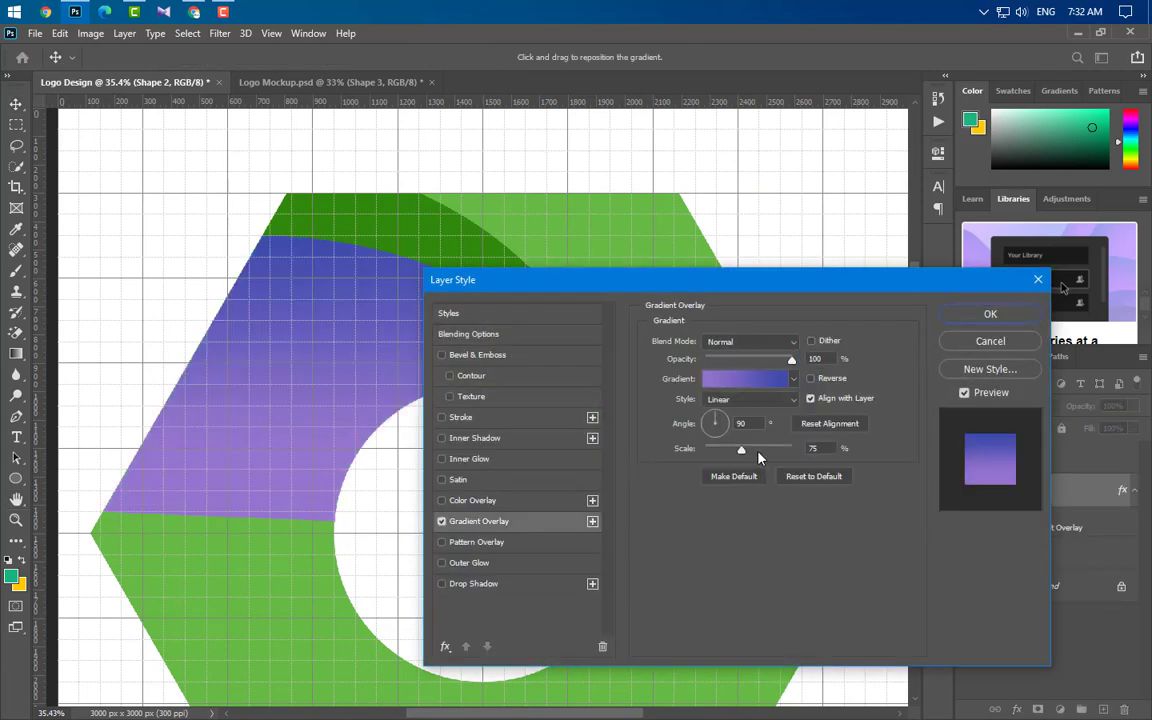
pyautogui.click(746, 379)
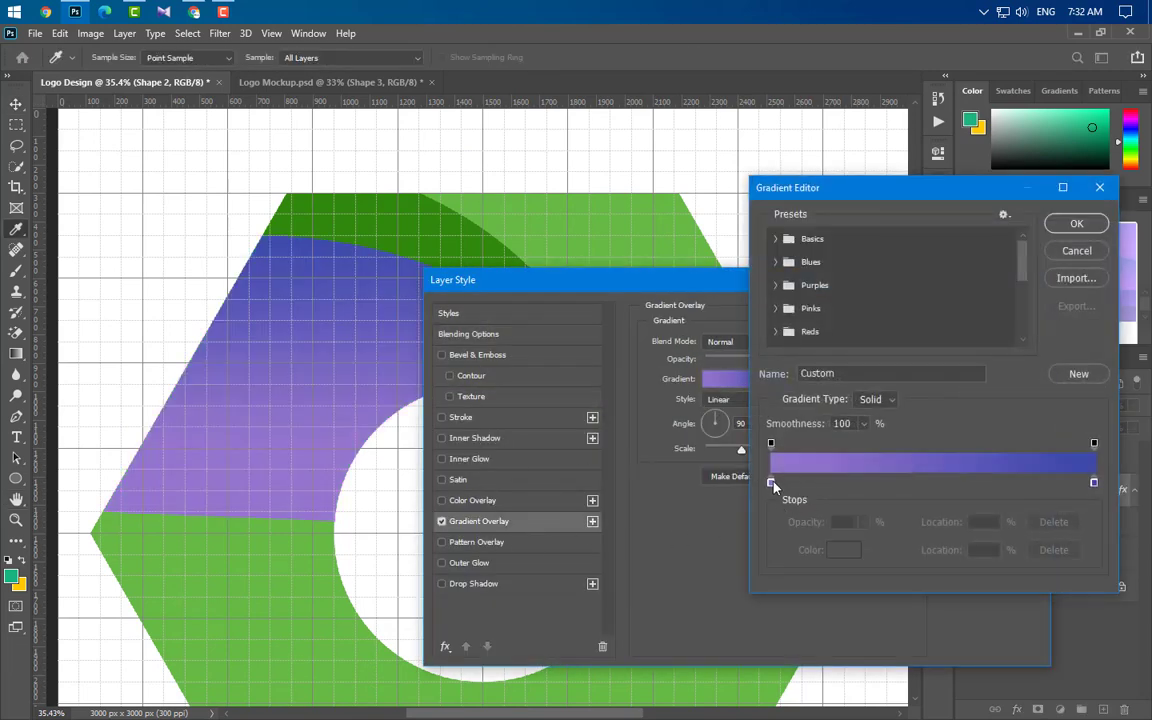
# - Set the gradient's starting stop to B3E5FC, copied from Light Blue 100 on the Material Design palette page in Chrome
pyautogui.doubleClick(772, 484)
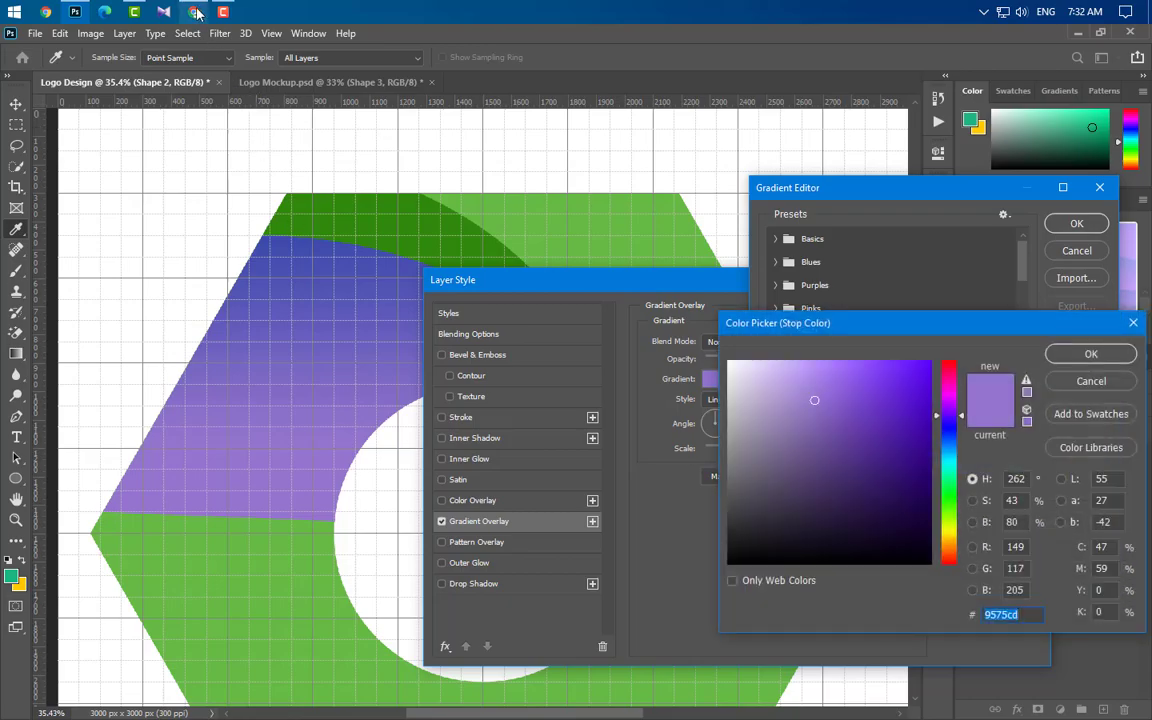
pyautogui.click(195, 12)
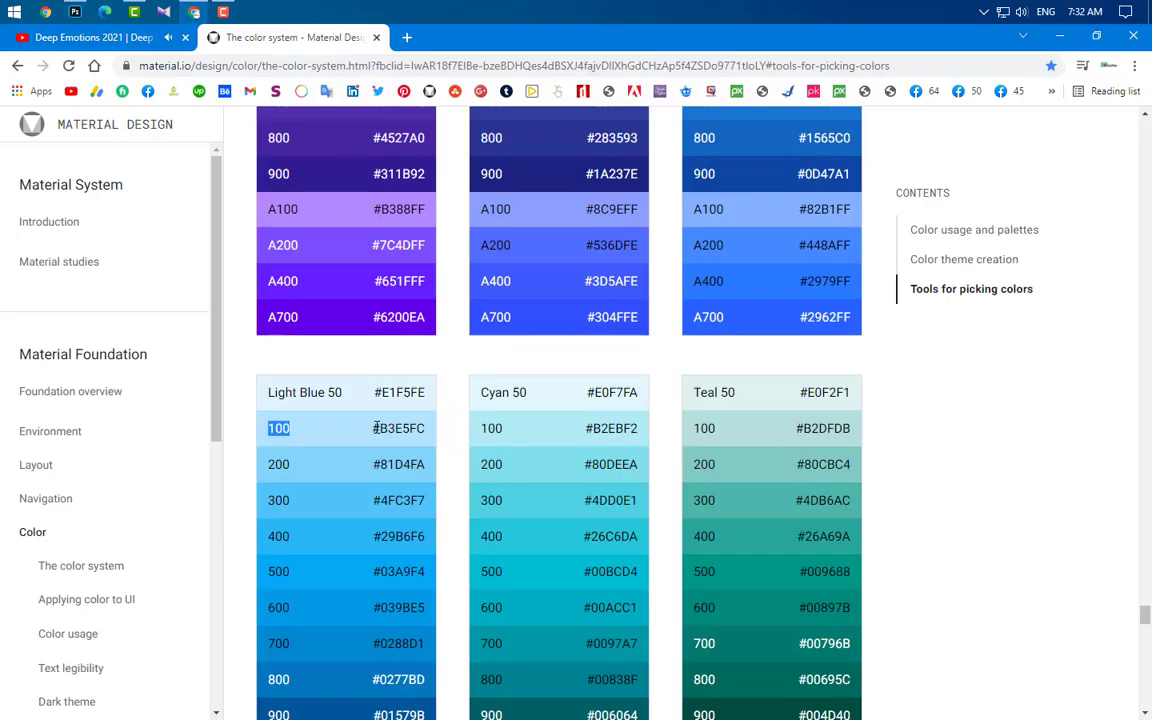
pyautogui.moveTo(374, 428); pyautogui.dragTo(425, 430)
pyautogui.hotkey('ctrl', 'c')
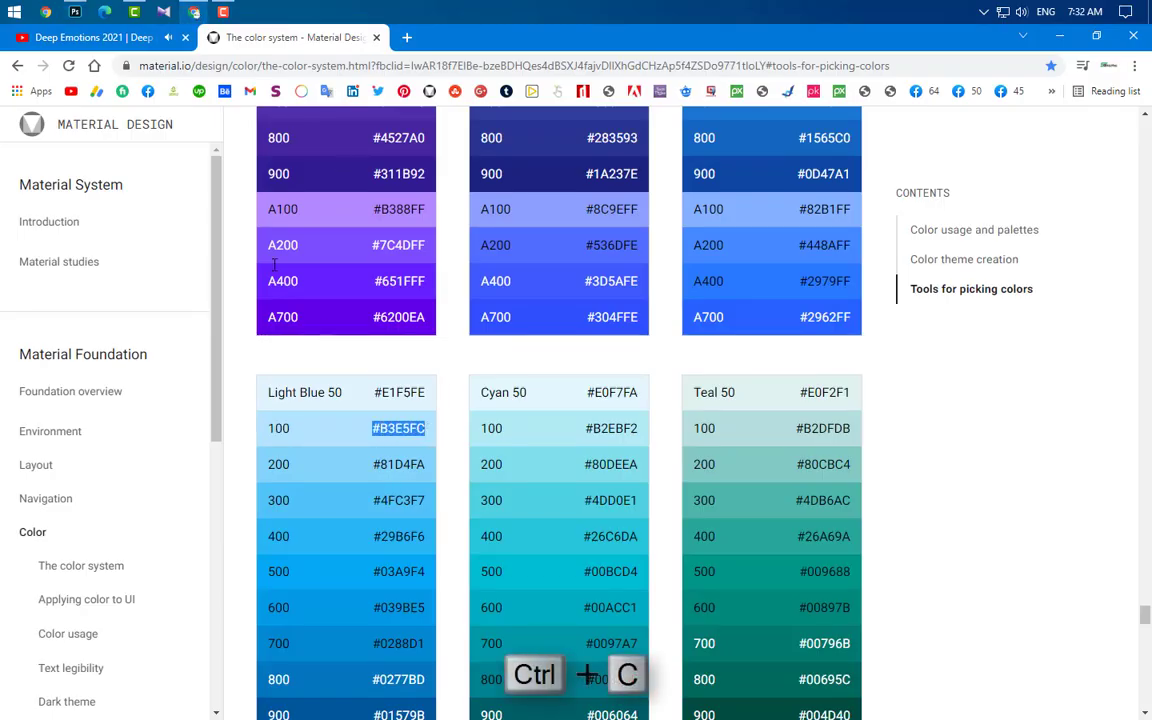
pyautogui.click(75, 12)
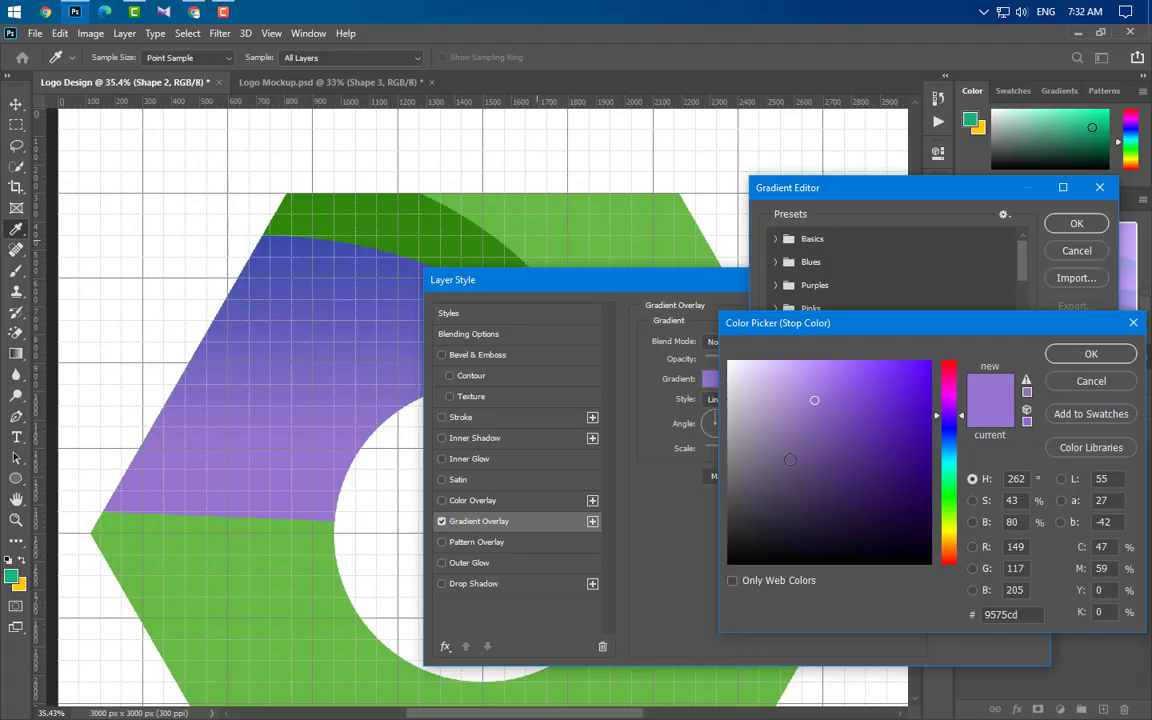
pyautogui.hotkey('ctrl', 'v')
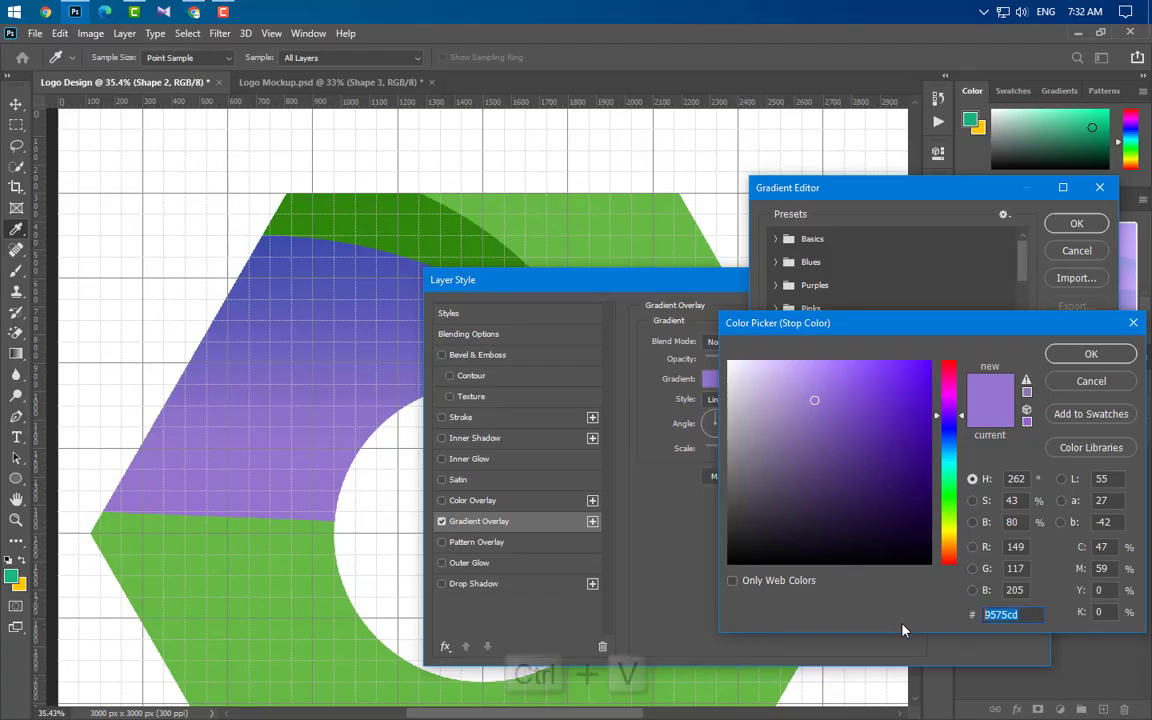
pyautogui.click(1091, 354)
# - Set the gradient's end stop to 42A5F5, copied from Blue 400 on the Material Design page in Chrome, and accept the gradient
pyautogui.doubleClick(1094, 482)
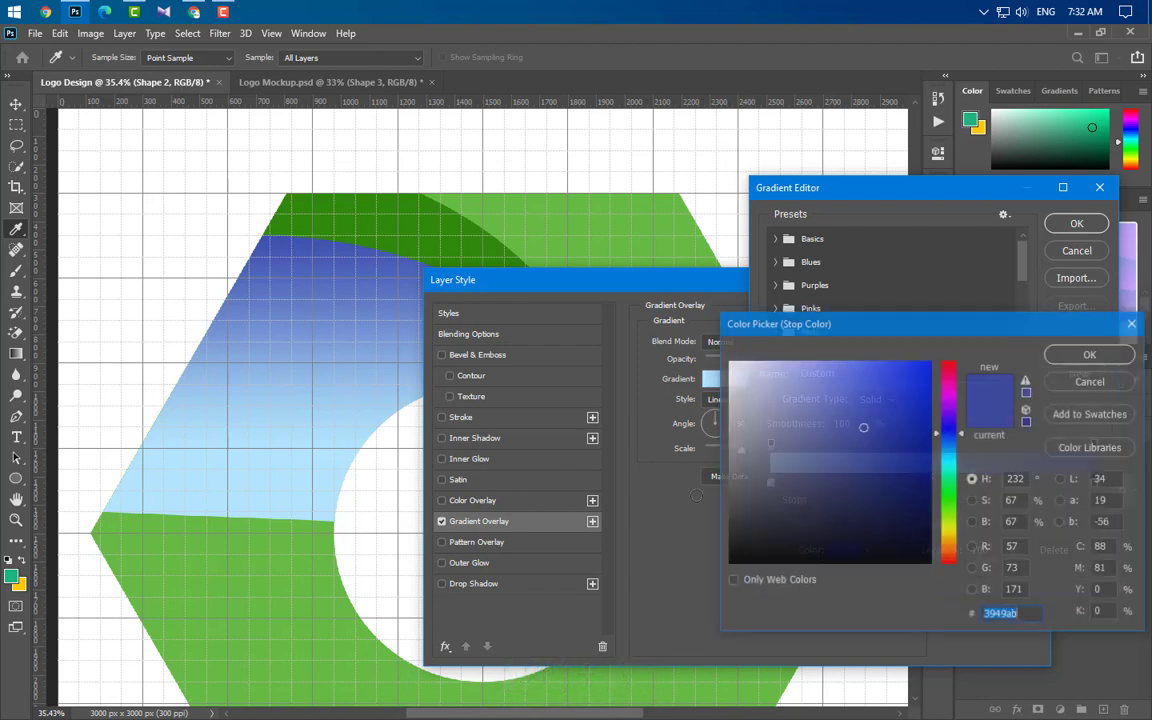
pyautogui.click(46, 12)
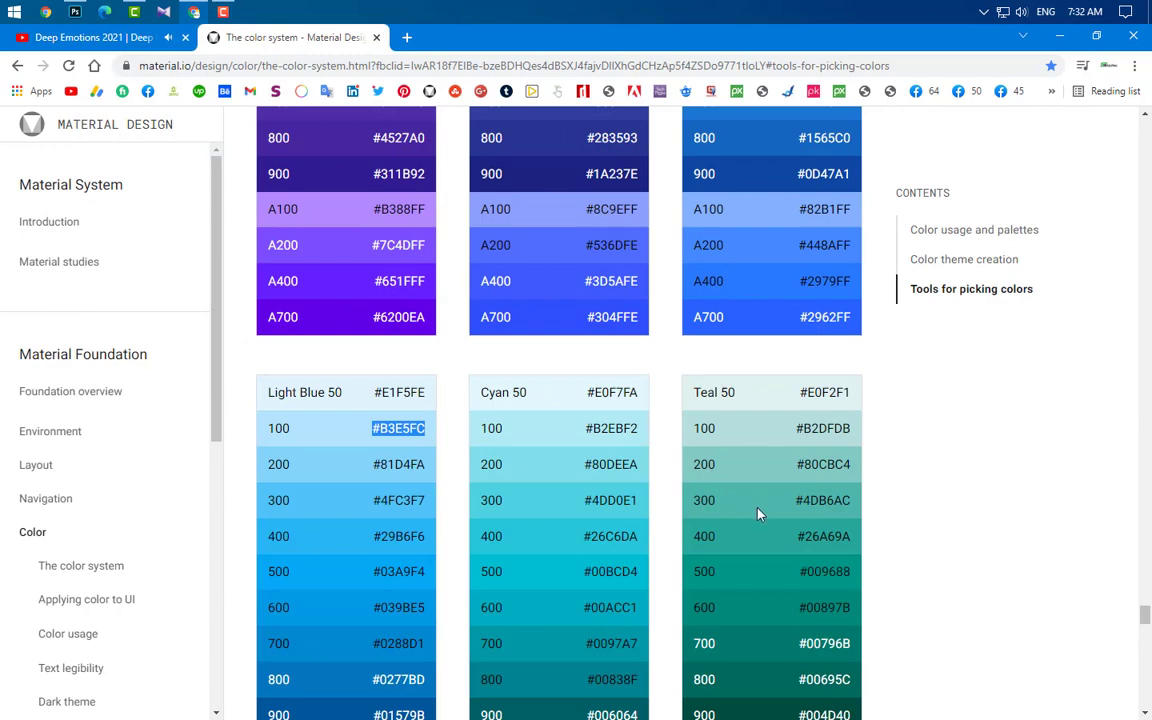
pyautogui.scroll(4, 757, 514)
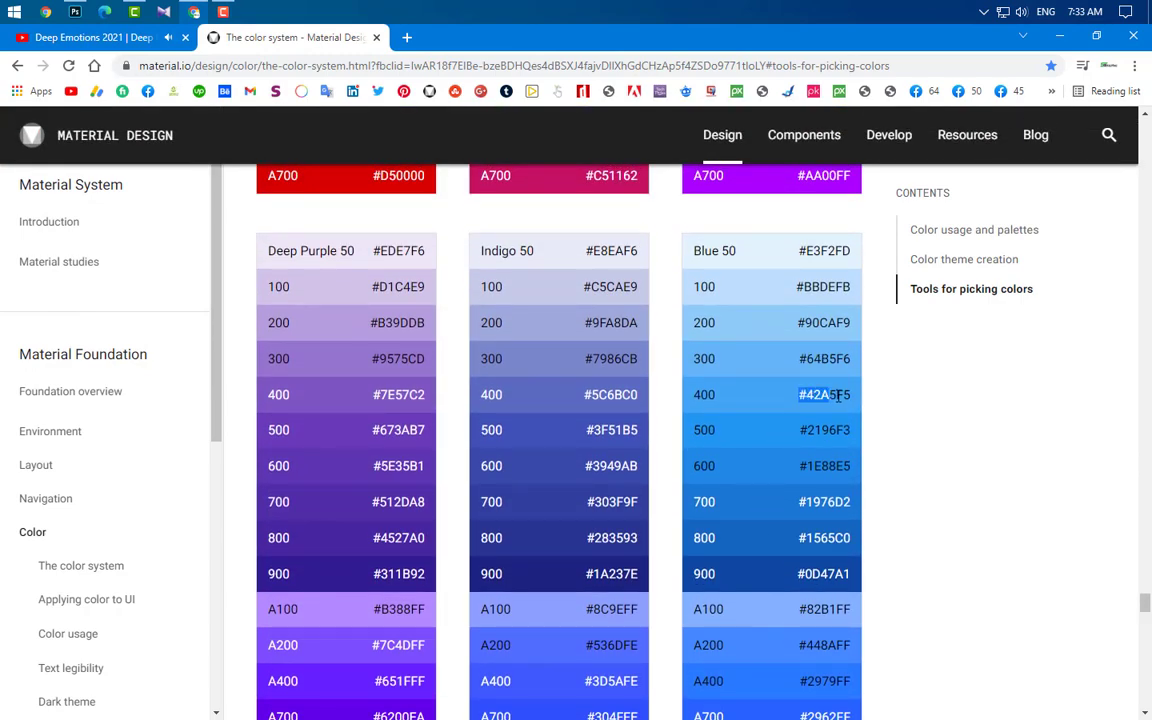
pyautogui.moveTo(838, 396); pyautogui.dragTo(874, 419)
pyautogui.hotkey('ctrl', 'c')
pyautogui.click(75, 12)
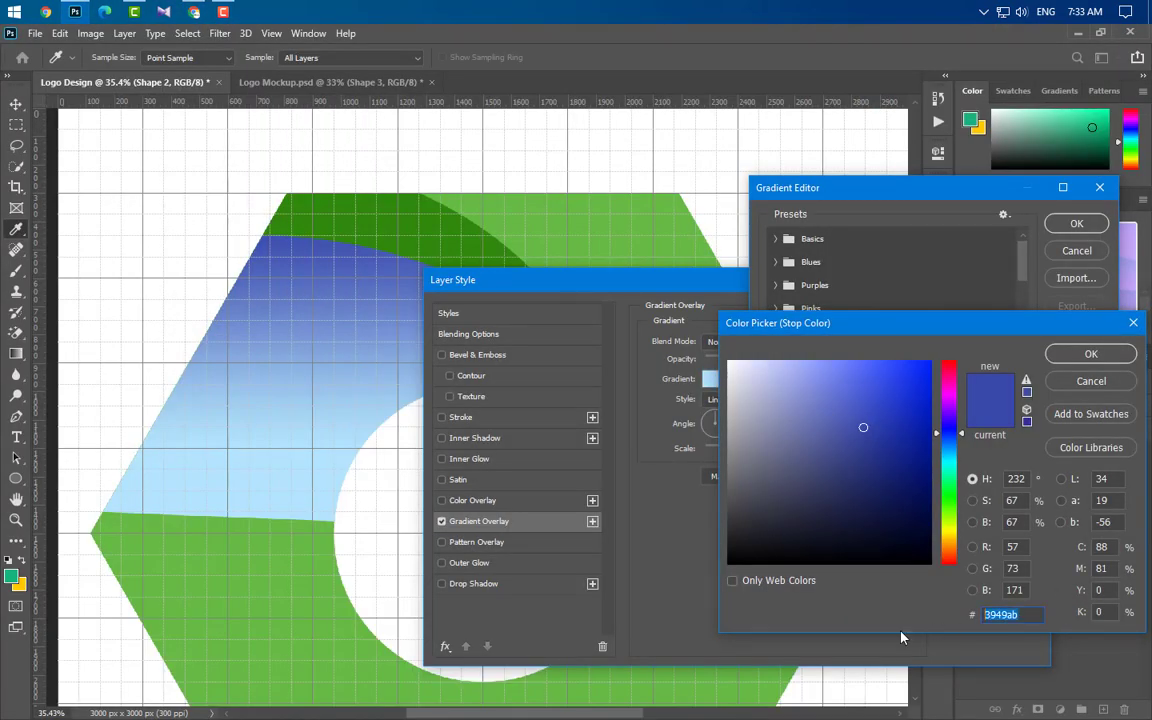
pyautogui.hotkey('ctrl', 'v')
pyautogui.click(1091, 354)
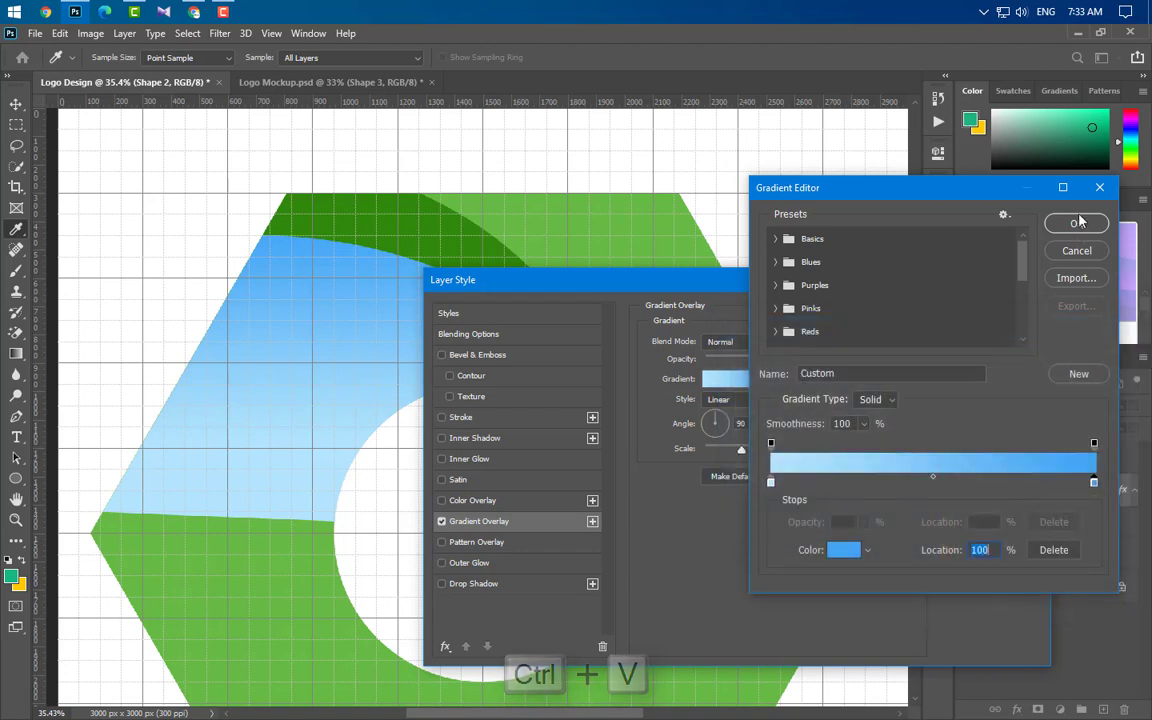
pyautogui.click(1077, 223)
# - Set the overlay gradient's scale to 10% and angle to 0°, and reposition its color transition on the shape
pyautogui.moveTo(744, 274); pyautogui.dragTo(950, 203)
pyautogui.moveTo(946, 366); pyautogui.dragTo(671, 372)
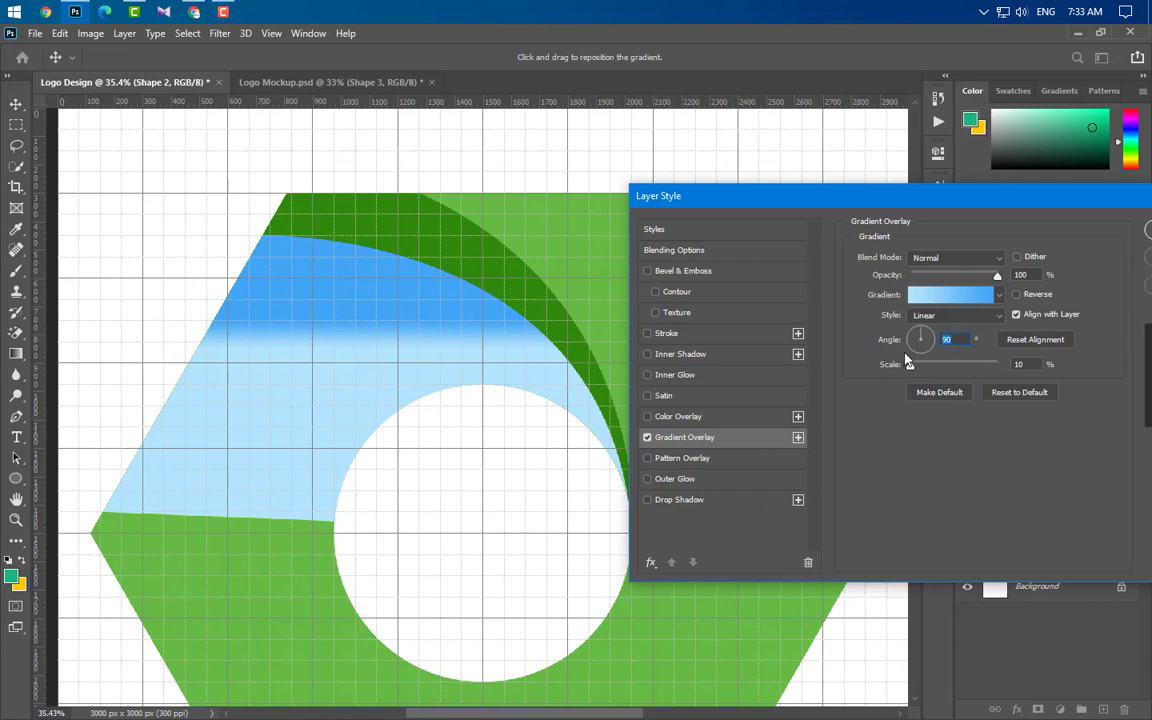
pyautogui.moveTo(485, 382); pyautogui.dragTo(461, 376)
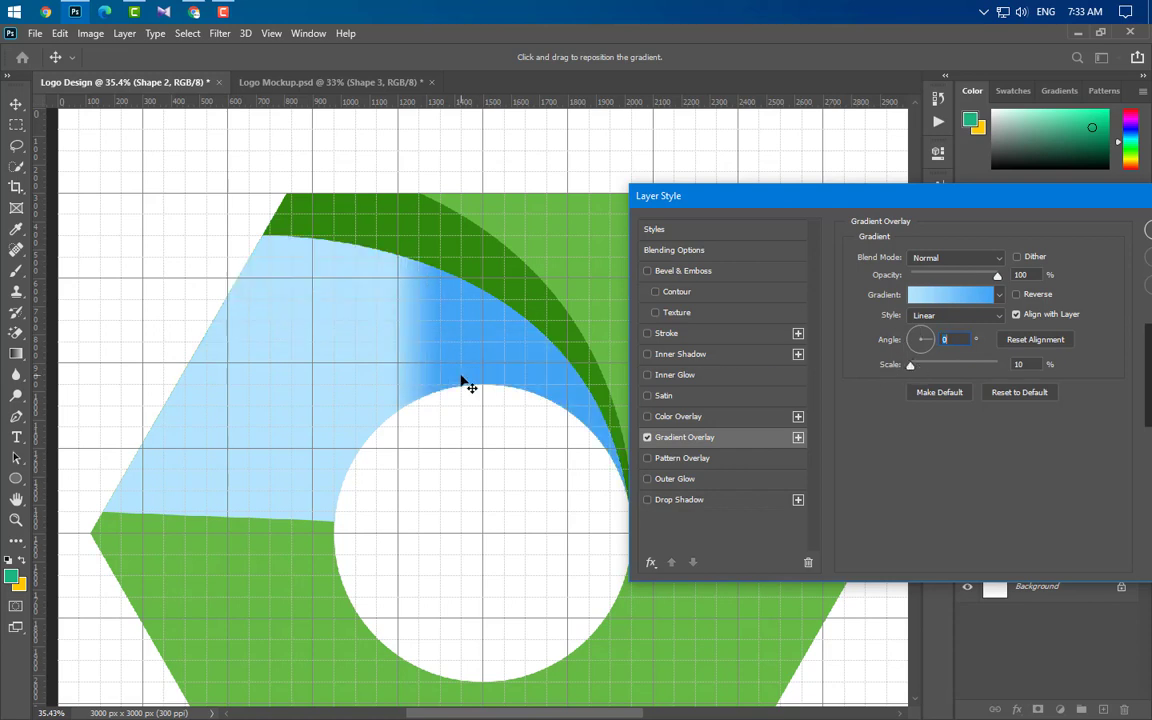
# - Reverse the overlay gradient, shift its transition slightly toward the hexagon's left side, set the scale to 75%, and apply the style
pyautogui.click(1018, 295)
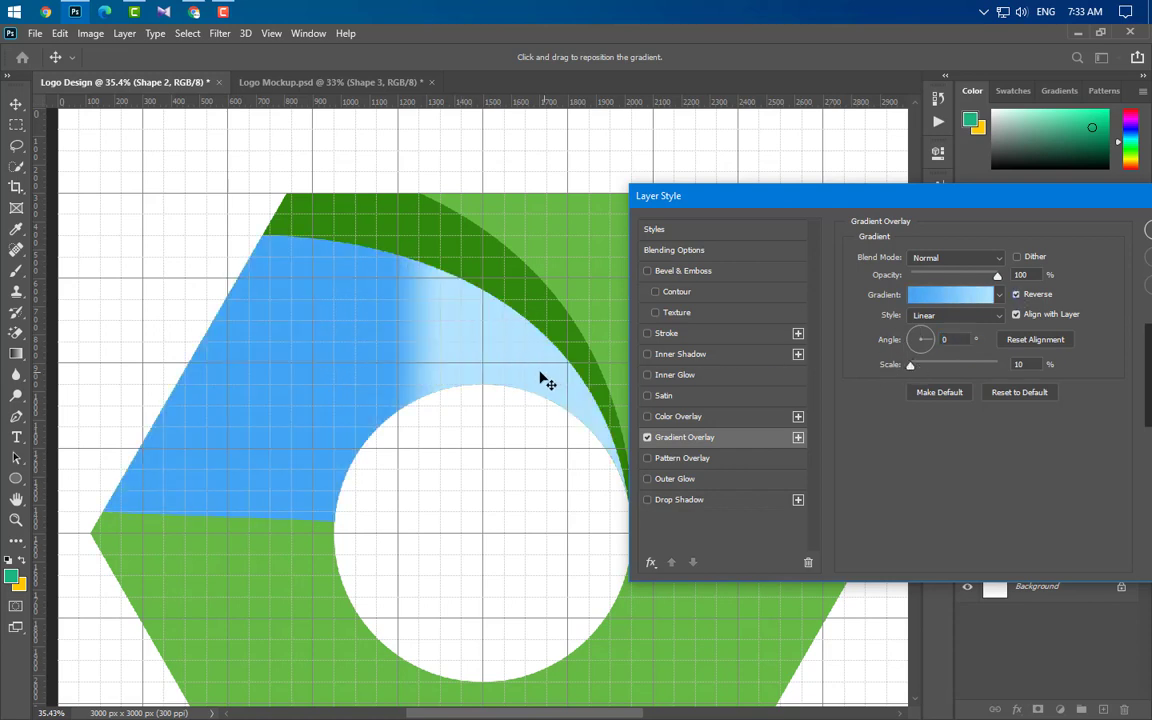
pyautogui.moveTo(540, 380); pyautogui.dragTo(487, 343)
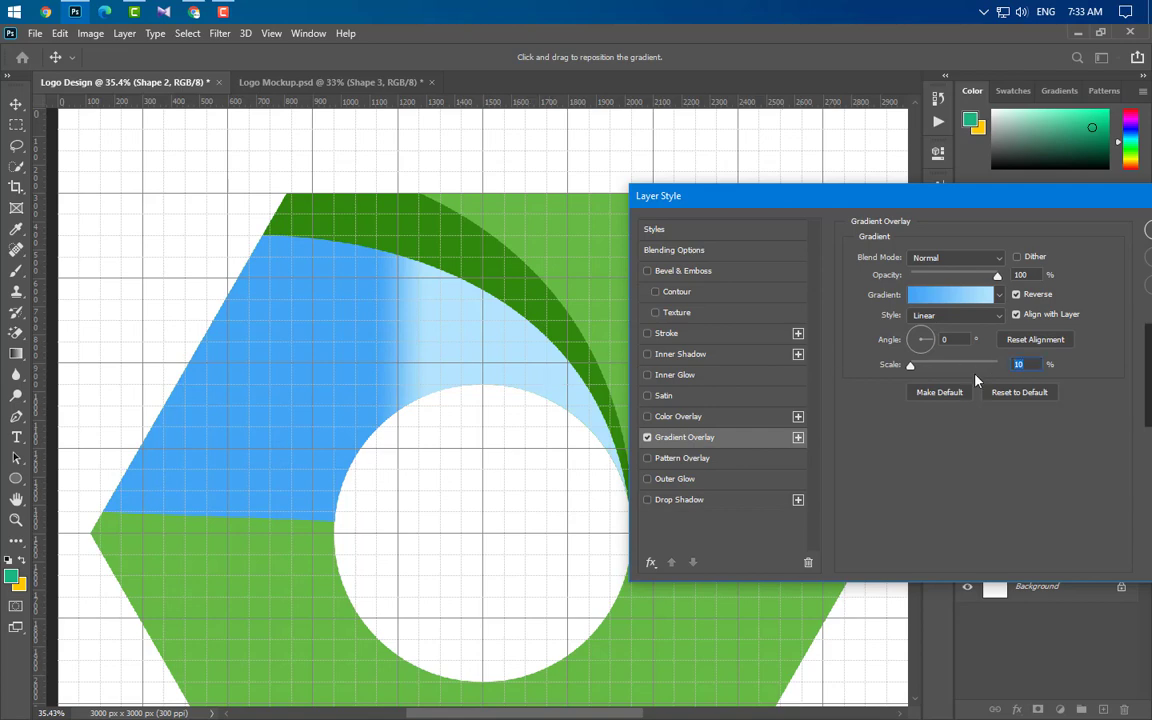
pyautogui.write('75')
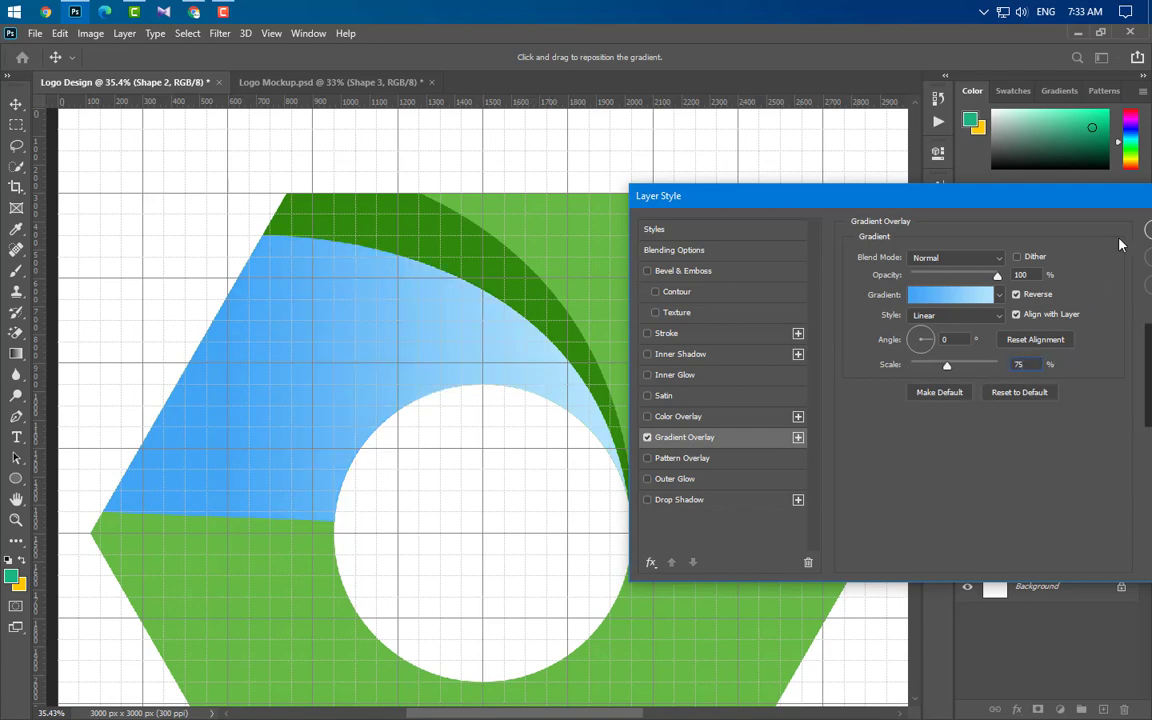
pyautogui.press('Return')
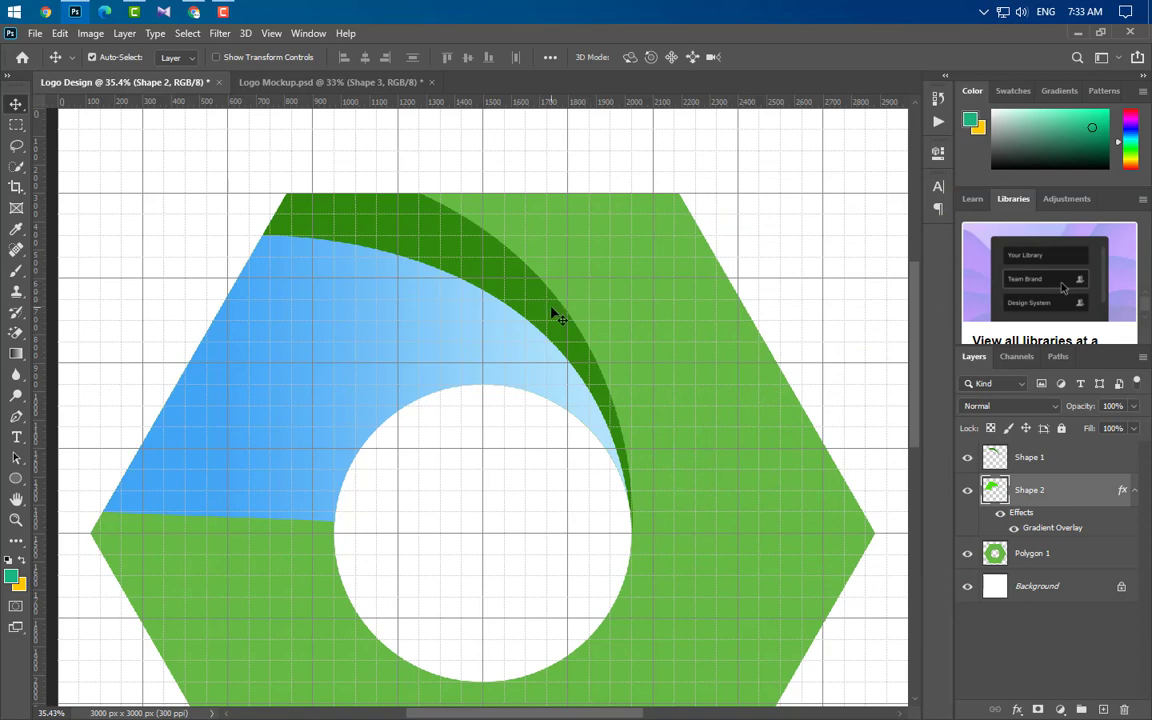
# - Add a Gradient Overlay to the dark green crescent layer, Shape 1, and open its gradient for editing
pyautogui.click(557, 316)
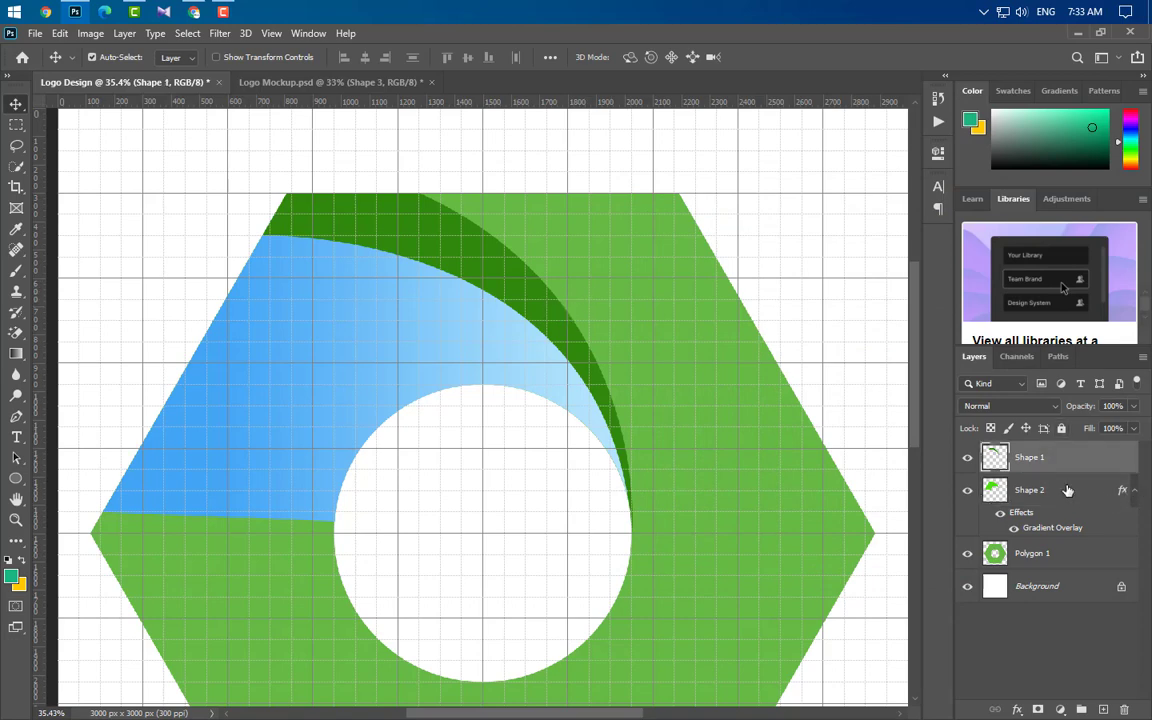
pyautogui.doubleClick(1080, 469)
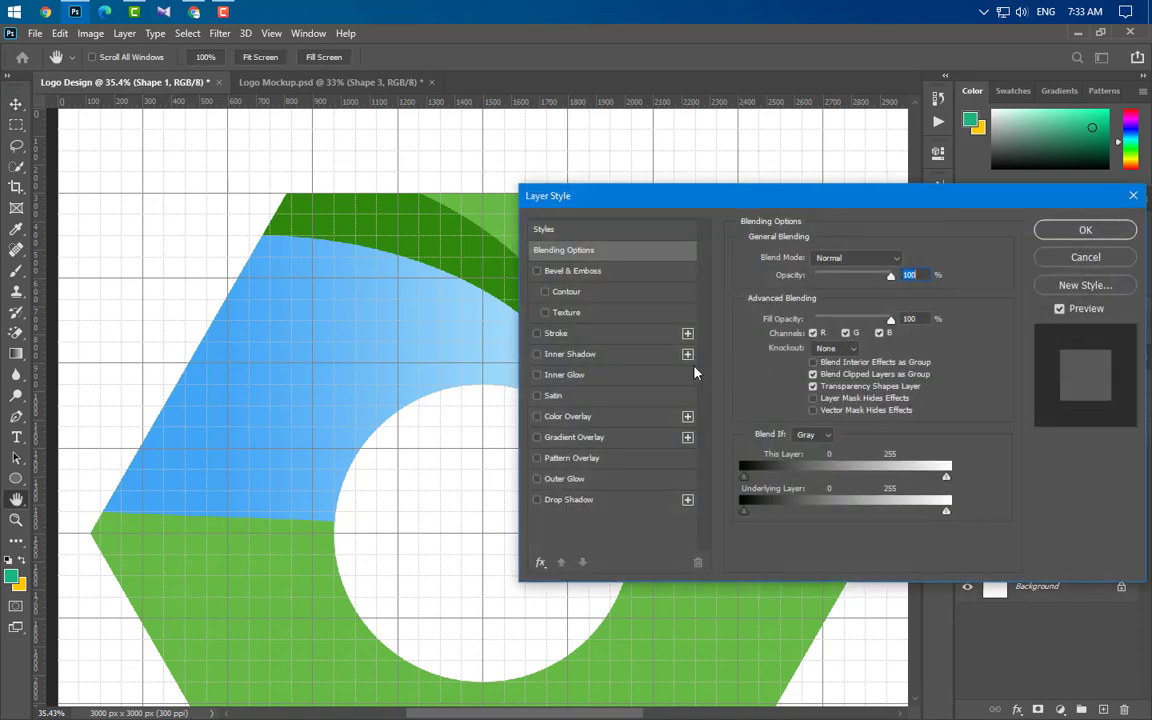
pyautogui.click(639, 448)
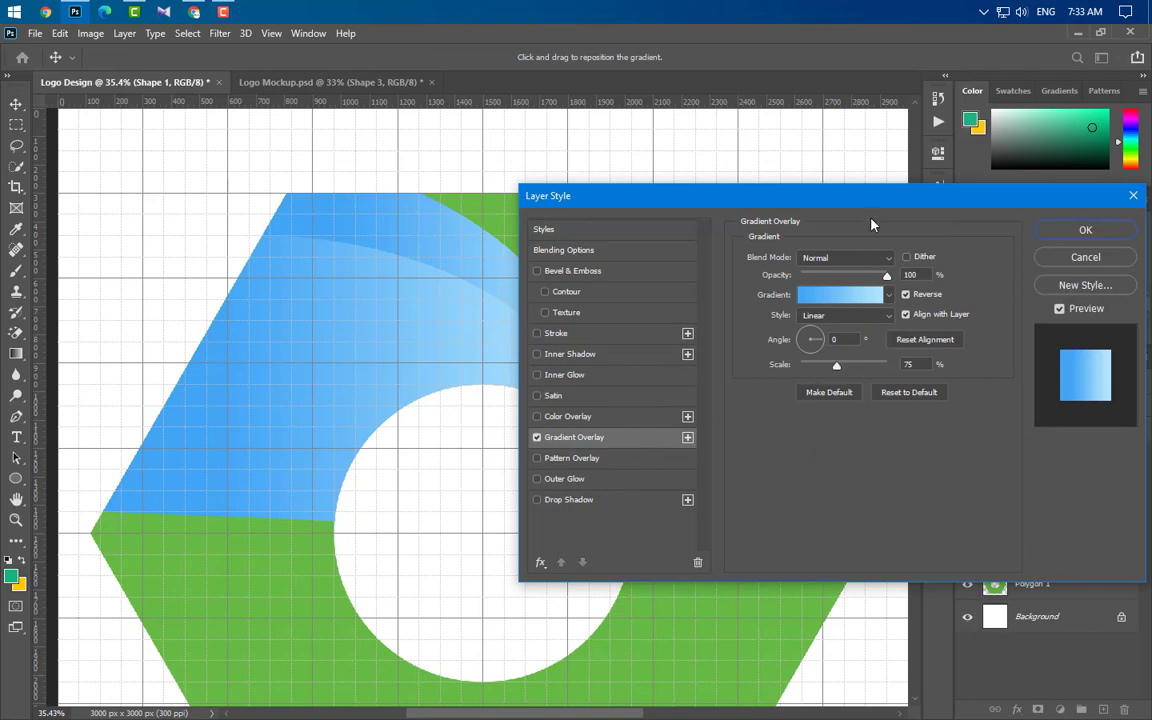
pyautogui.moveTo(872, 201); pyautogui.dragTo(956, 185)
pyautogui.click(924, 277)
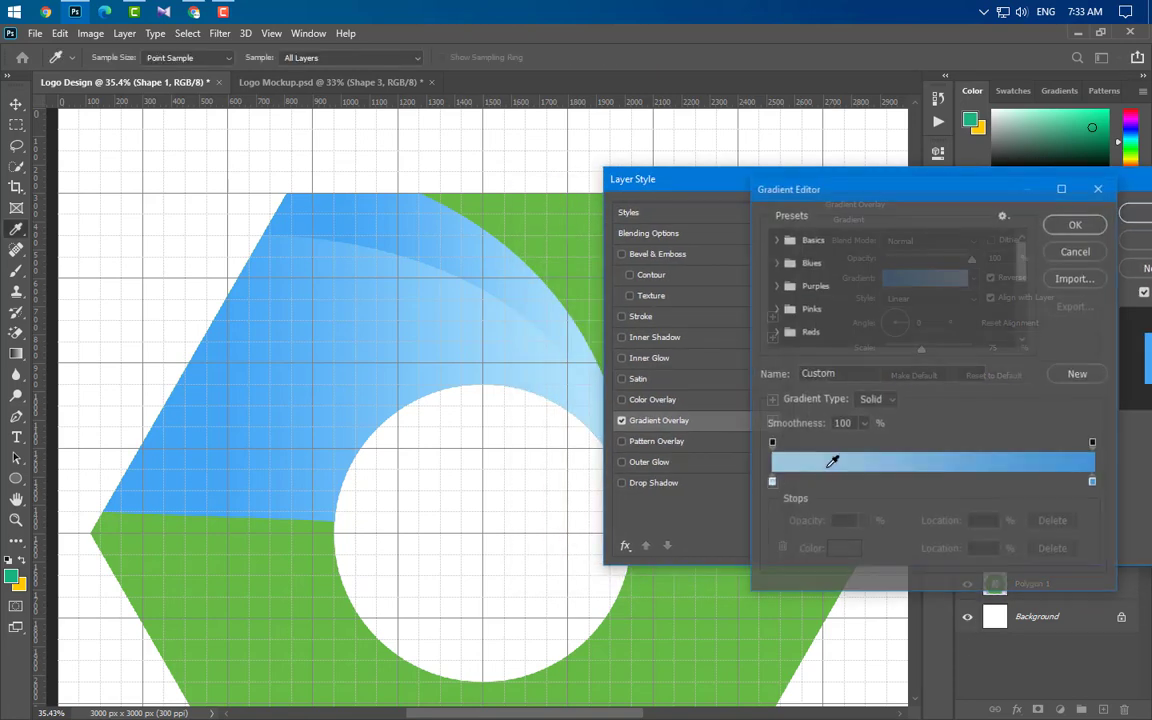
# - Set the crescent gradient's start stop to 4FC3F7, copied from Light Blue 300 on the Material Design page in Chrome
pyautogui.doubleClick(772, 482)
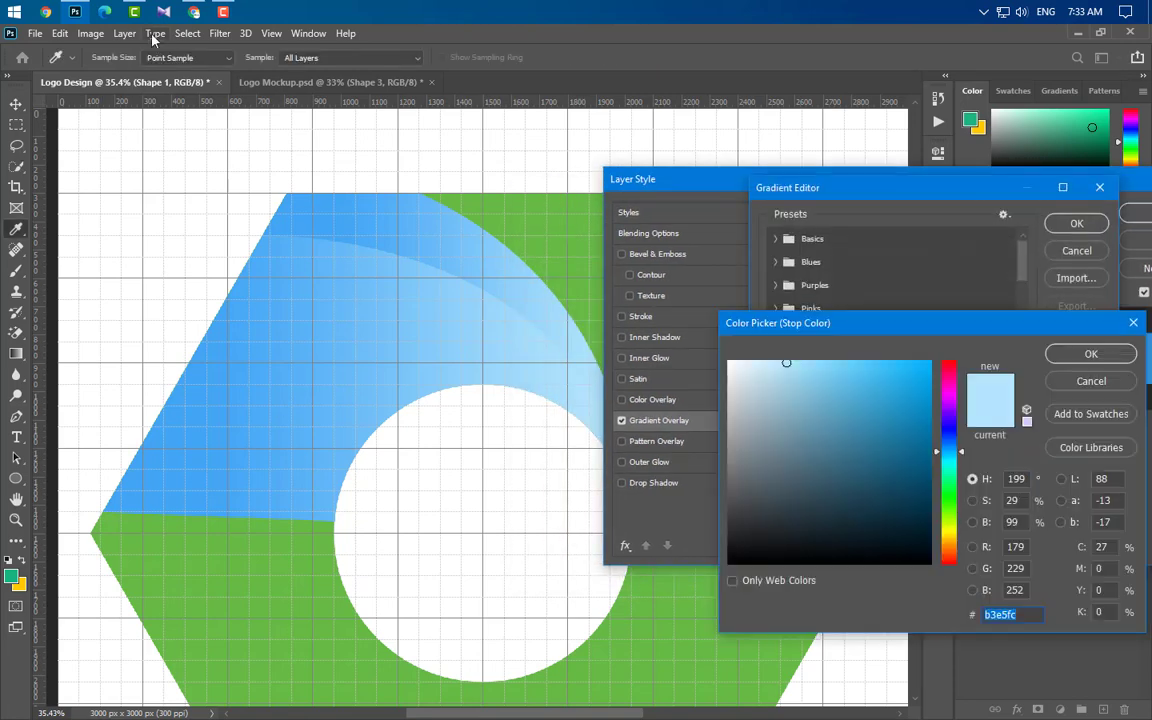
pyautogui.click(192, 13)
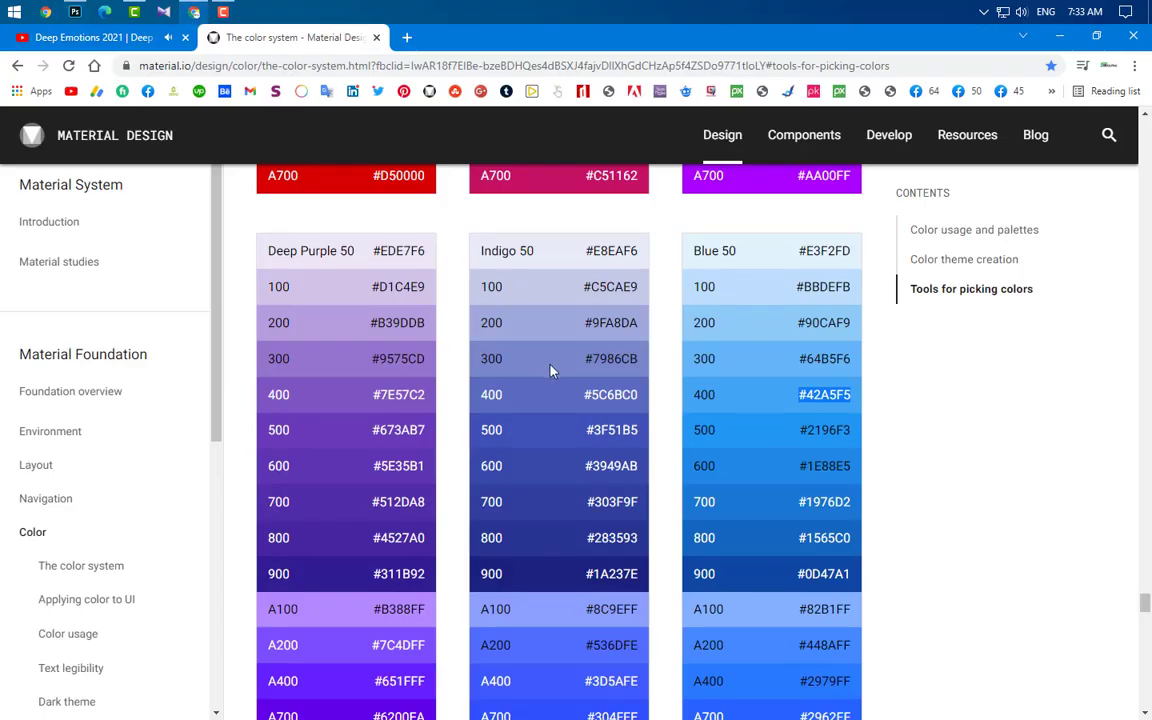
pyautogui.scroll(-5, 775, 450)
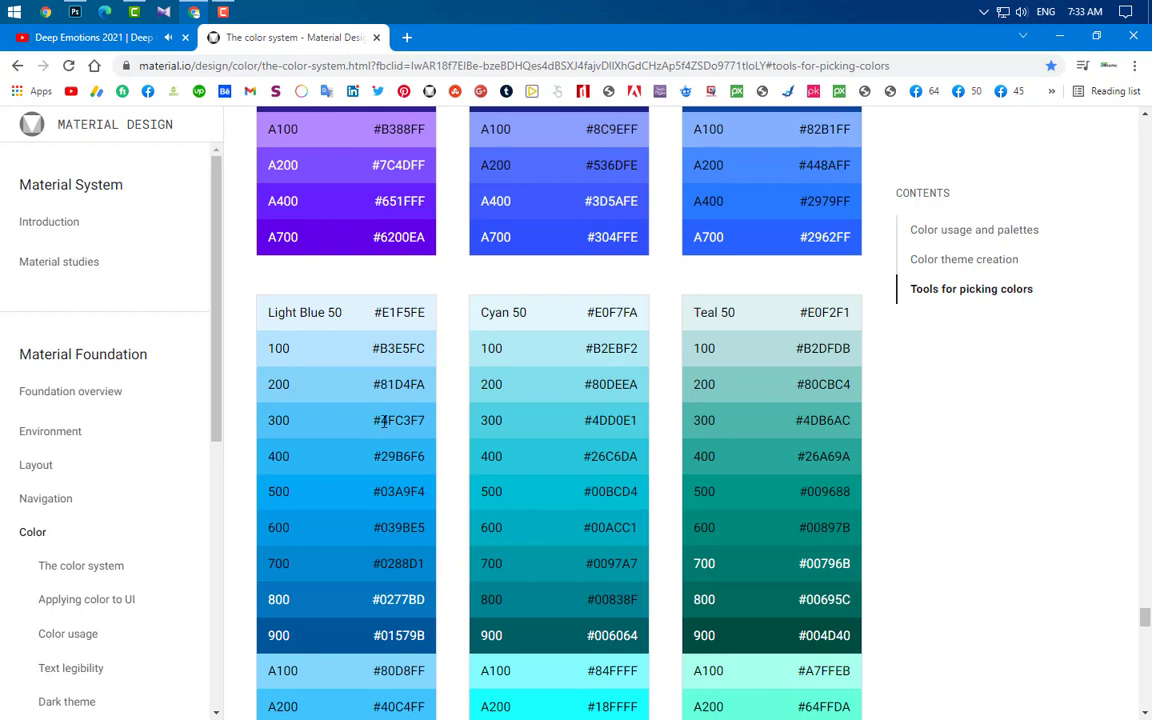
pyautogui.moveTo(375, 421); pyautogui.dragTo(413, 422)
pyautogui.hotkey('ctrl', 'c')
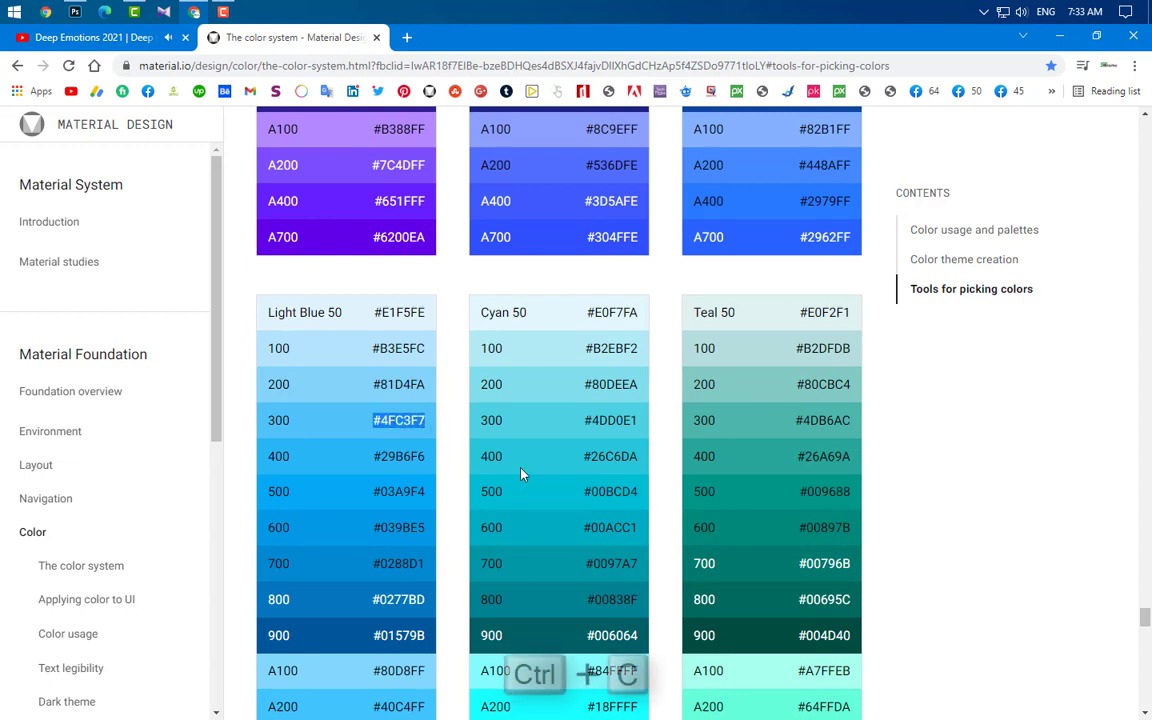
pyautogui.click(194, 12)
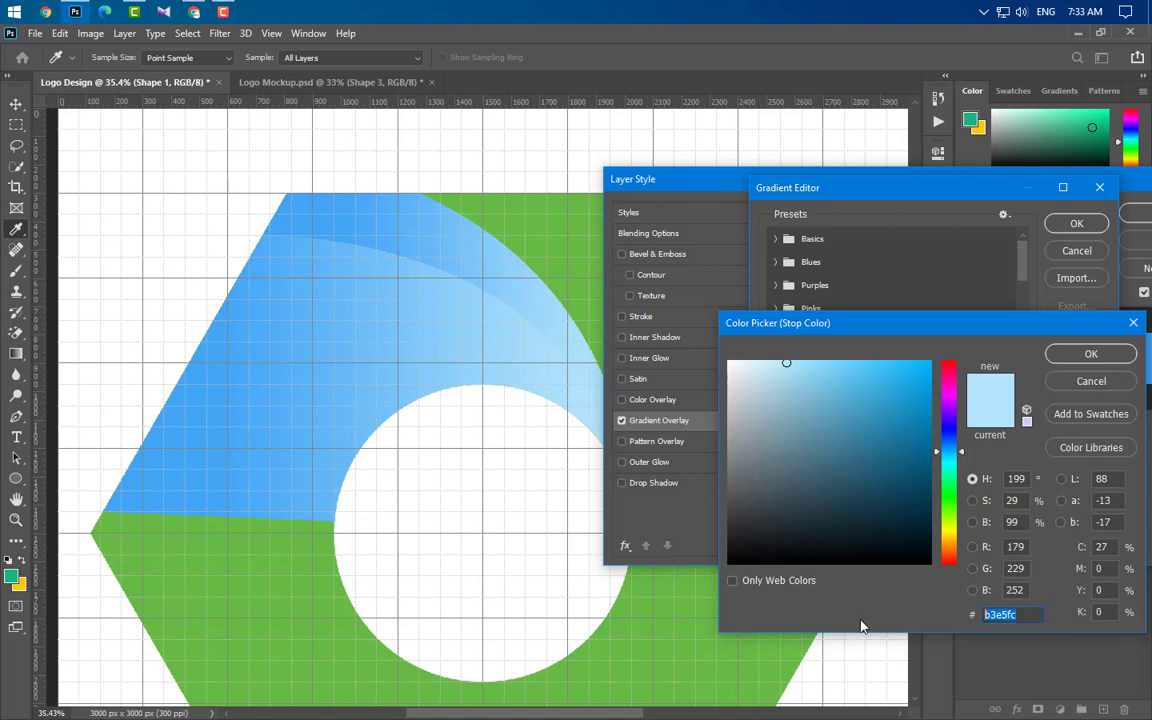
pyautogui.hotkey('ctrl', 'v')
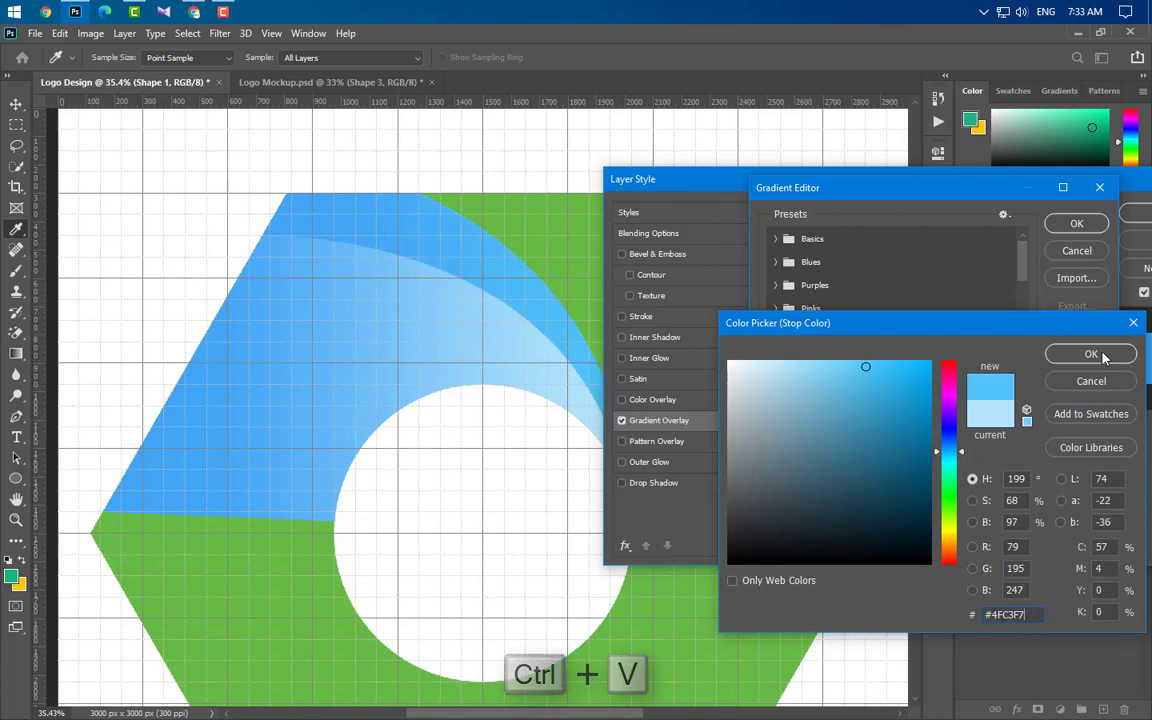
pyautogui.click(1100, 356)
# - Set the crescent gradient's end stop to 1976D2, copied from Blue 700 on the Material Design page in Chrome, and apply the layer style
pyautogui.click(194, 12)
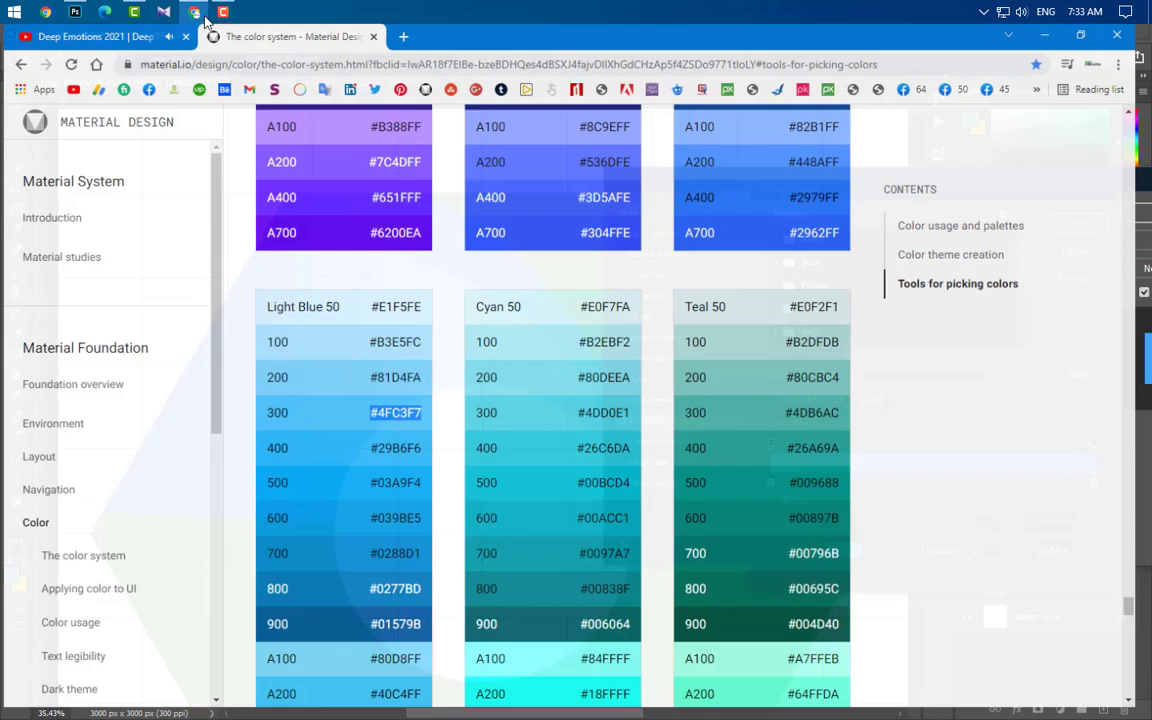
pyautogui.scroll(5, 760, 400)
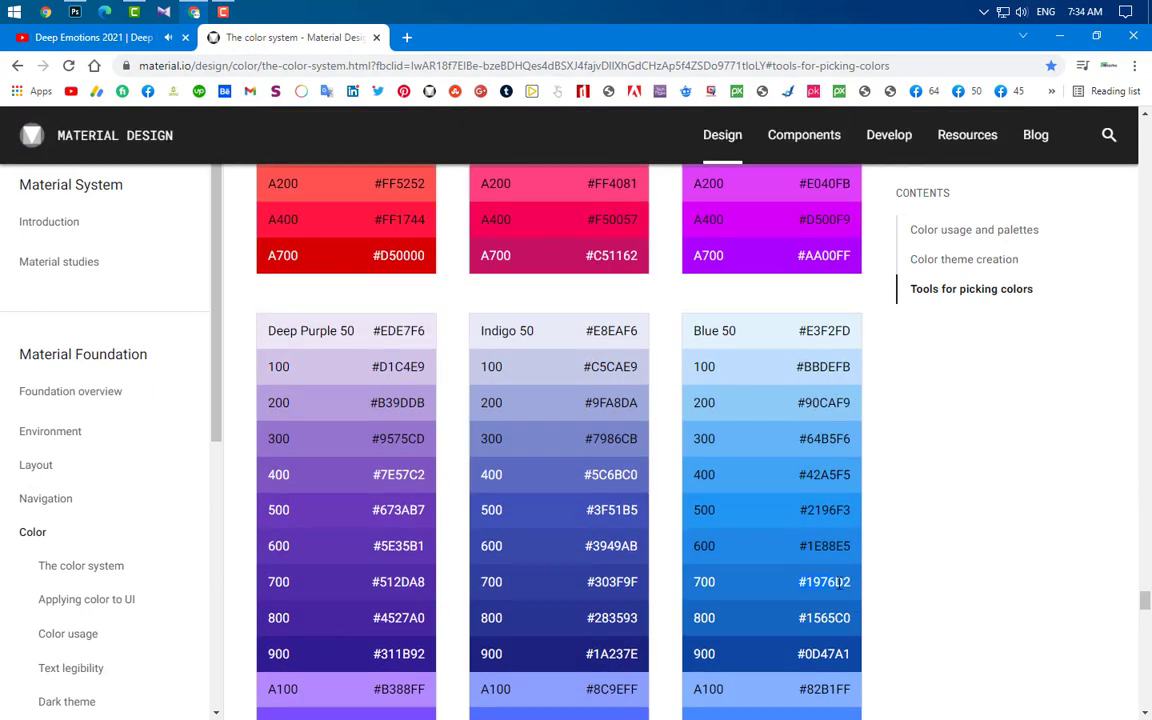
pyautogui.hotkey('ctrl', 'c')
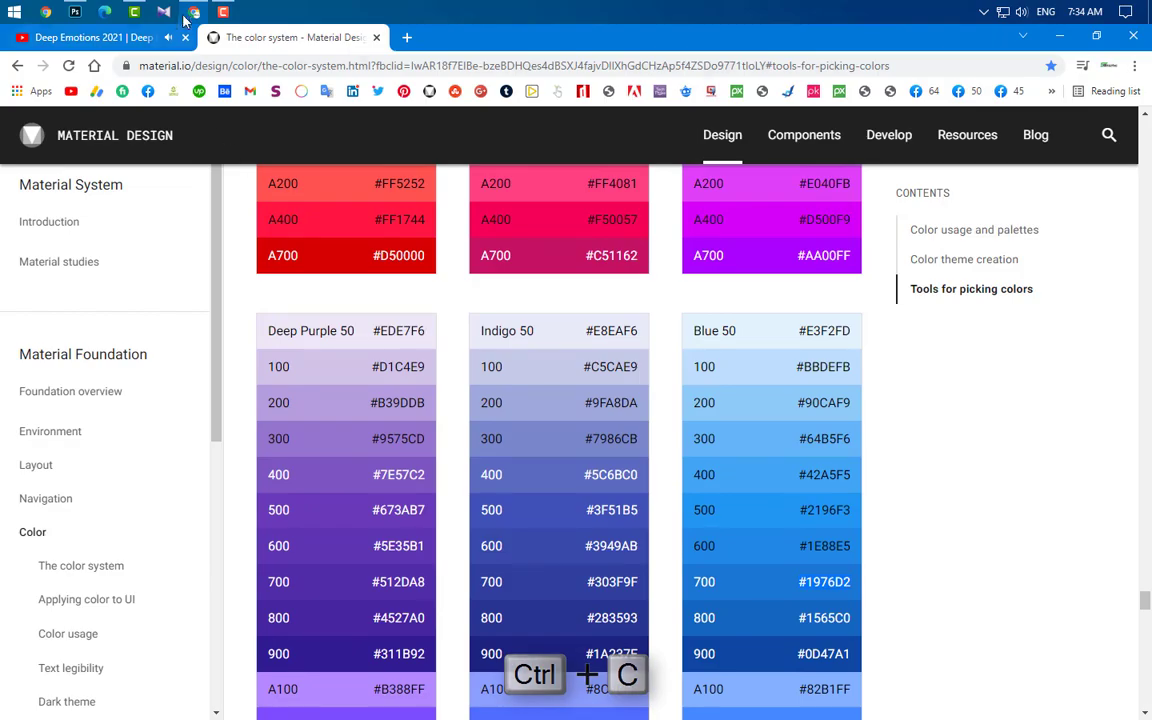
pyautogui.click(80, 11)
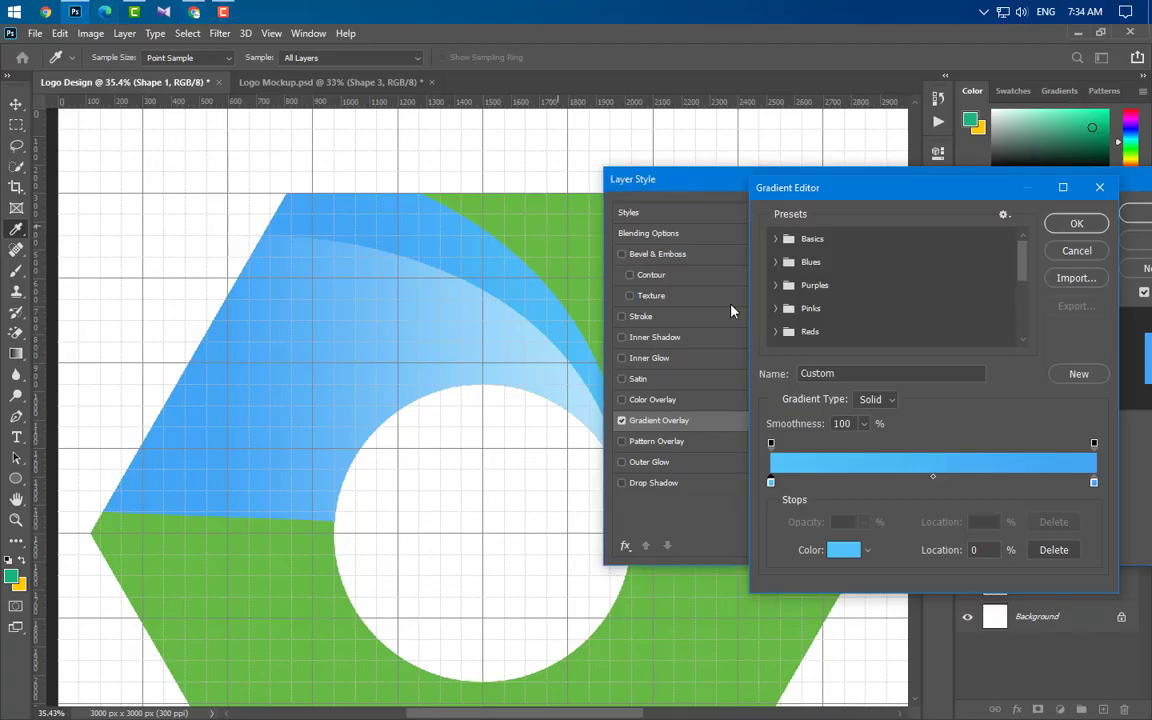
pyautogui.click(1094, 484)
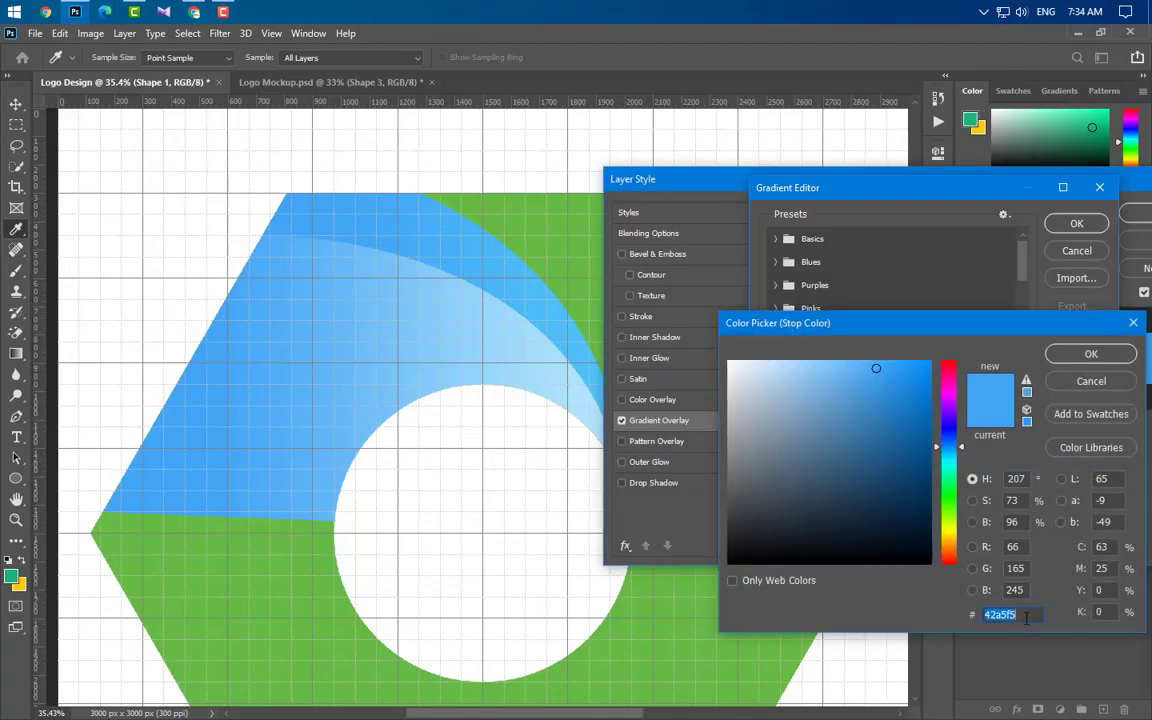
pyautogui.hotkey('ctrl', 'v')
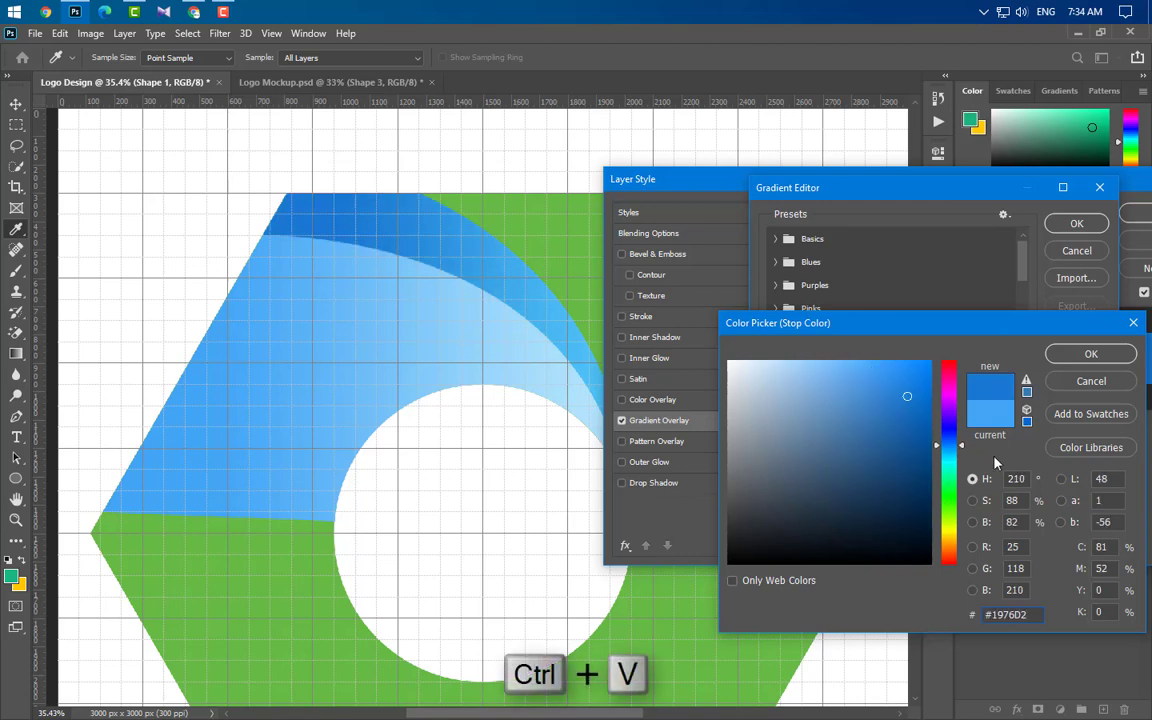
pyautogui.click(1090, 355)
pyautogui.click(1075, 225)
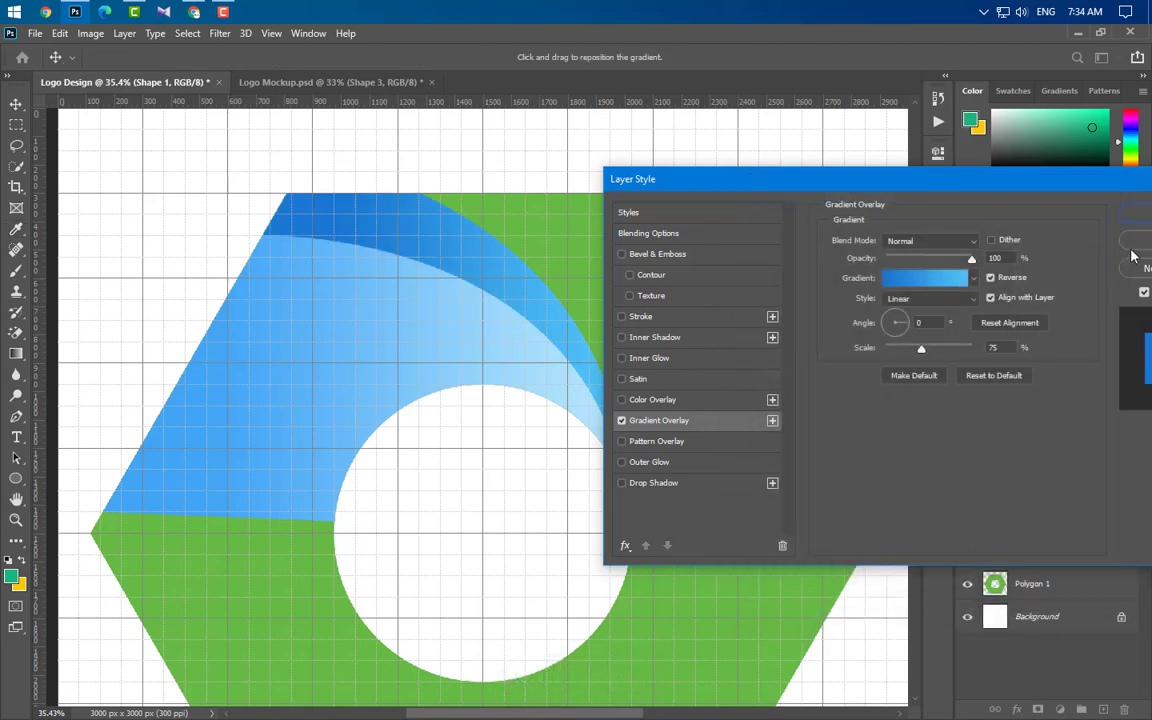
pyautogui.click(1145, 218)
# - Group the Shape 1 and Shape 2 layers and duplicate the group
pyautogui.hotkey('ctrl', '0')
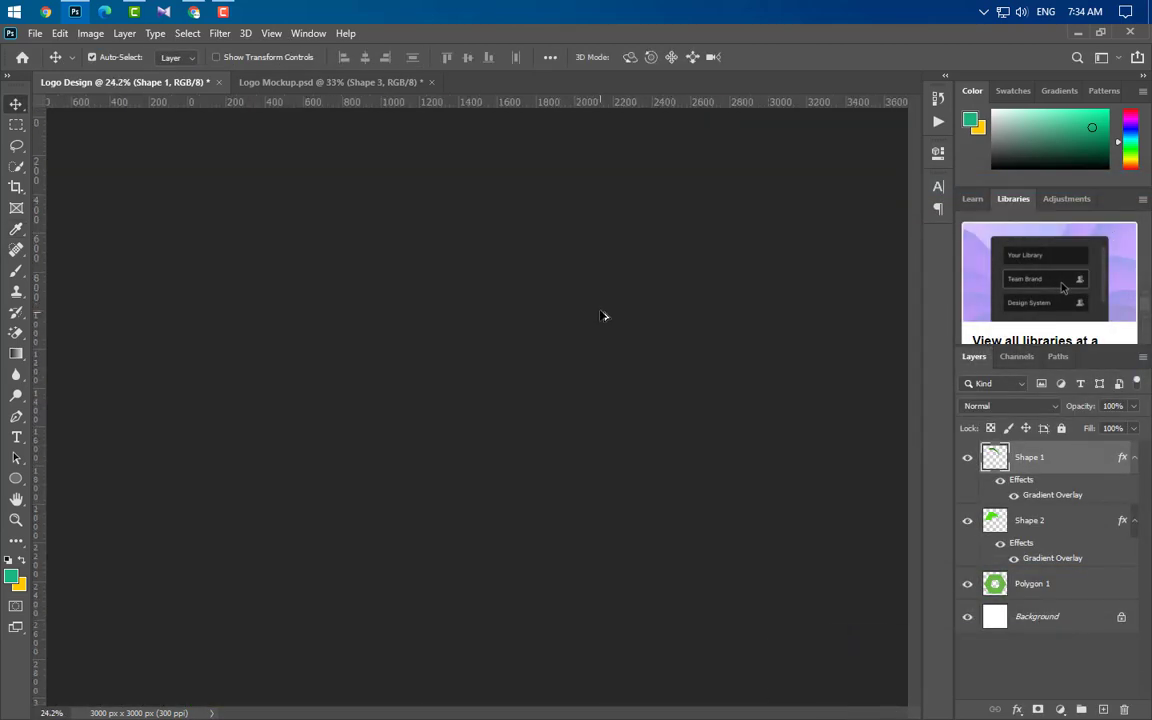
pyautogui.scroll(2, 550, 364)
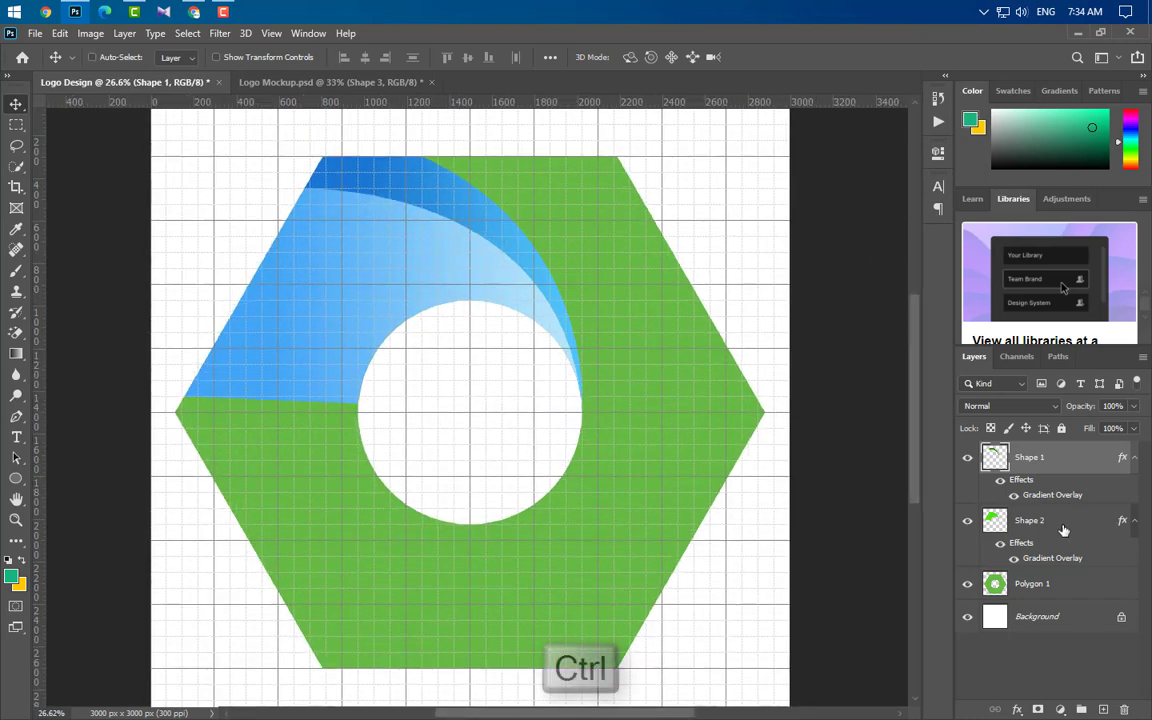
pyautogui.keyDown('ctrl'); pyautogui.click(1100, 525); pyautogui.keyUp('ctrl')
pyautogui.hotkey('ctrl', 'g')
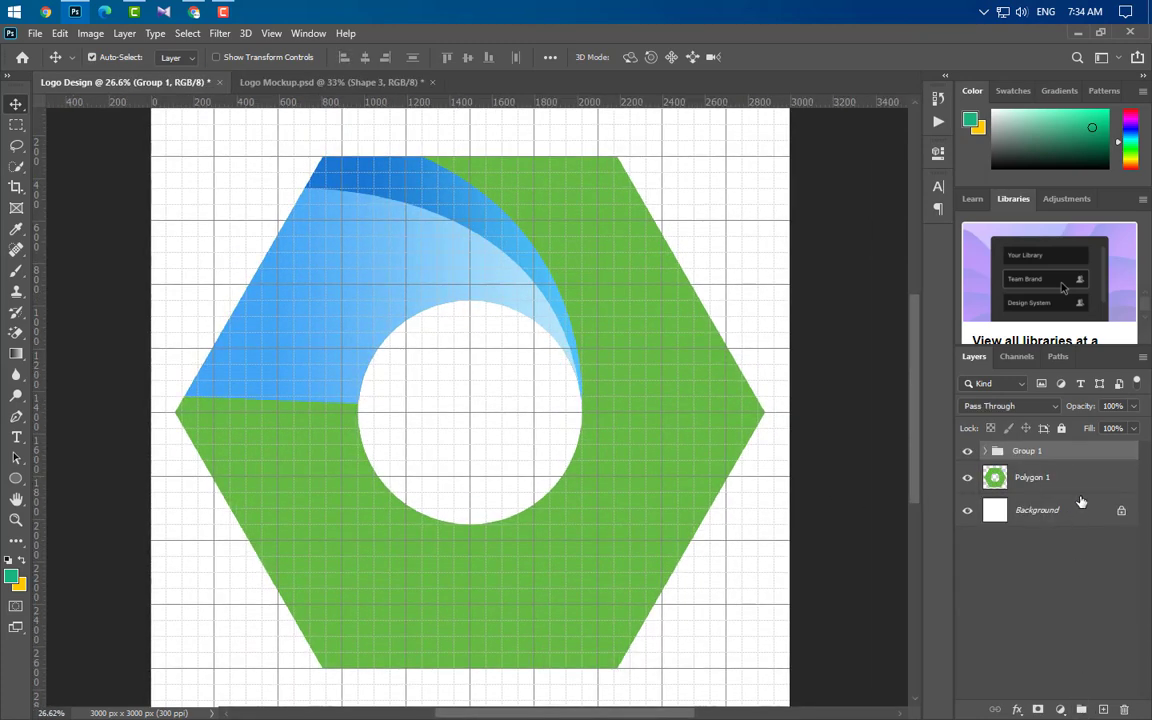
pyautogui.moveTo(1091, 459); pyautogui.dragTo(1104, 710)
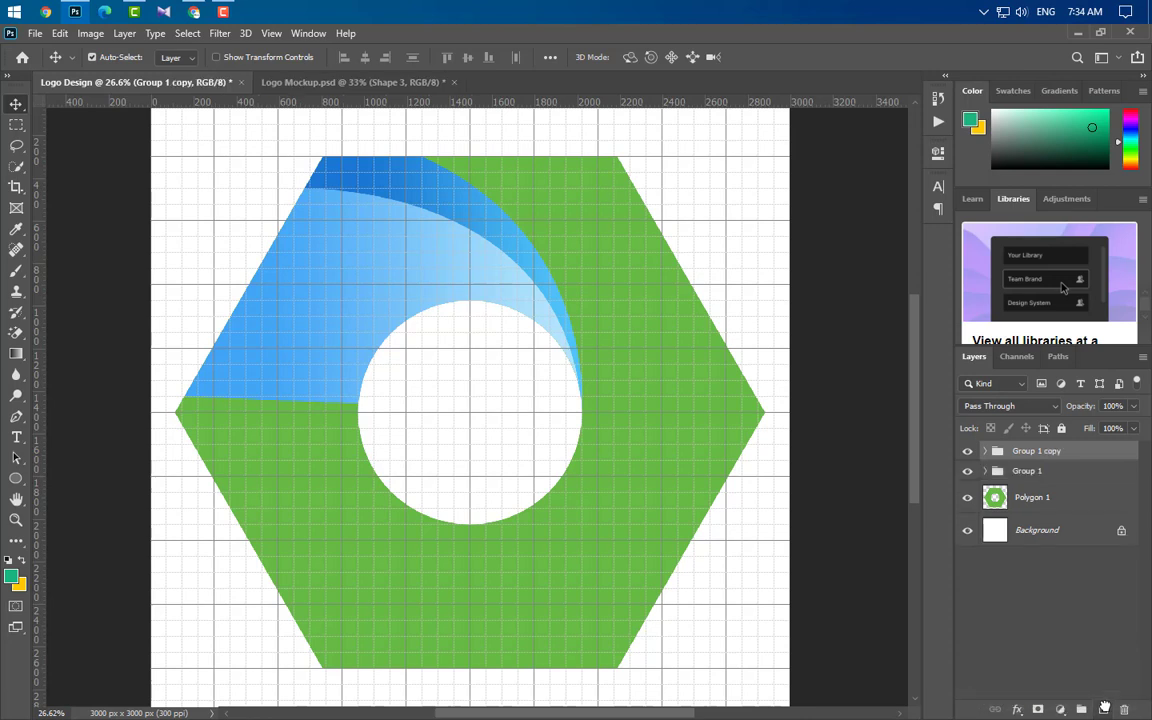
# - Rotate the duplicated group by -60° and move it roughly onto the hexagon's left corner
pyautogui.hotkey('ctrl', 't')
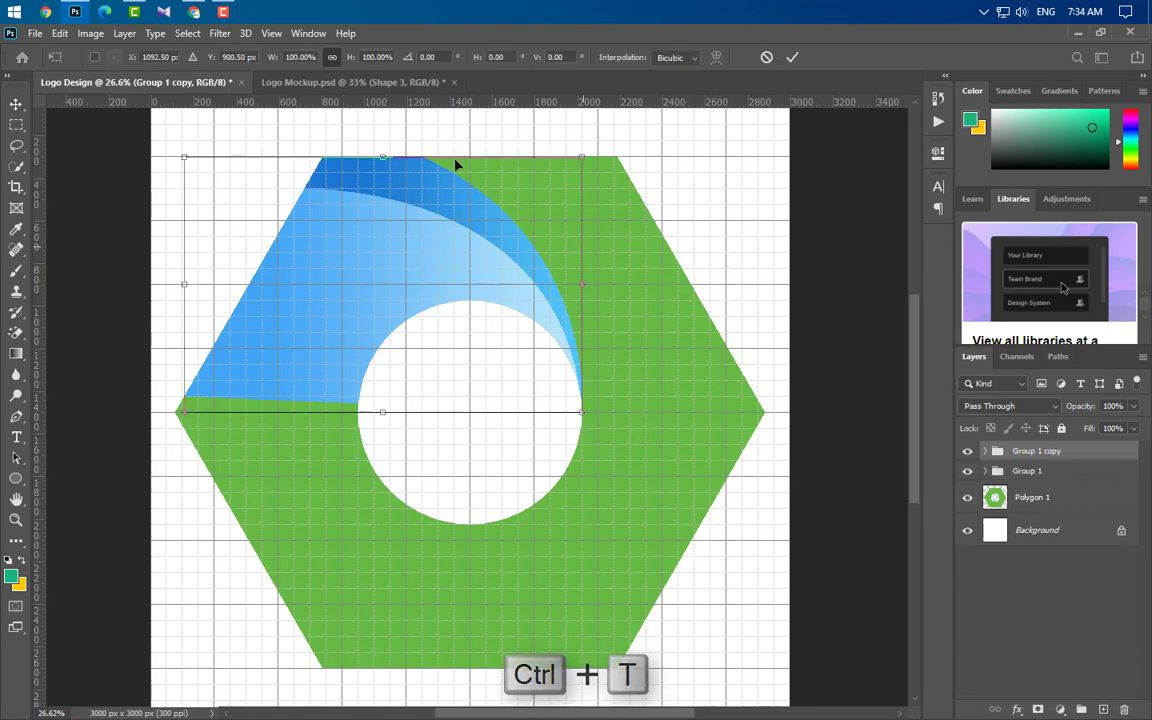
pyautogui.write('-')
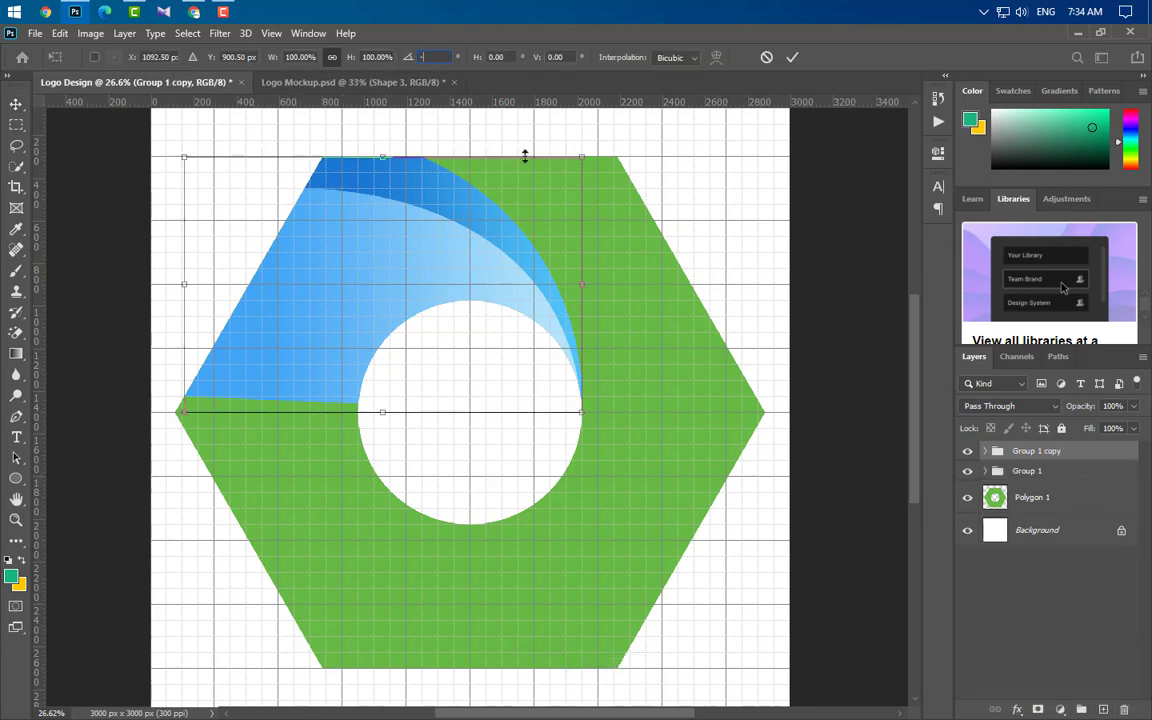
pyautogui.write('60')
pyautogui.press('Return')
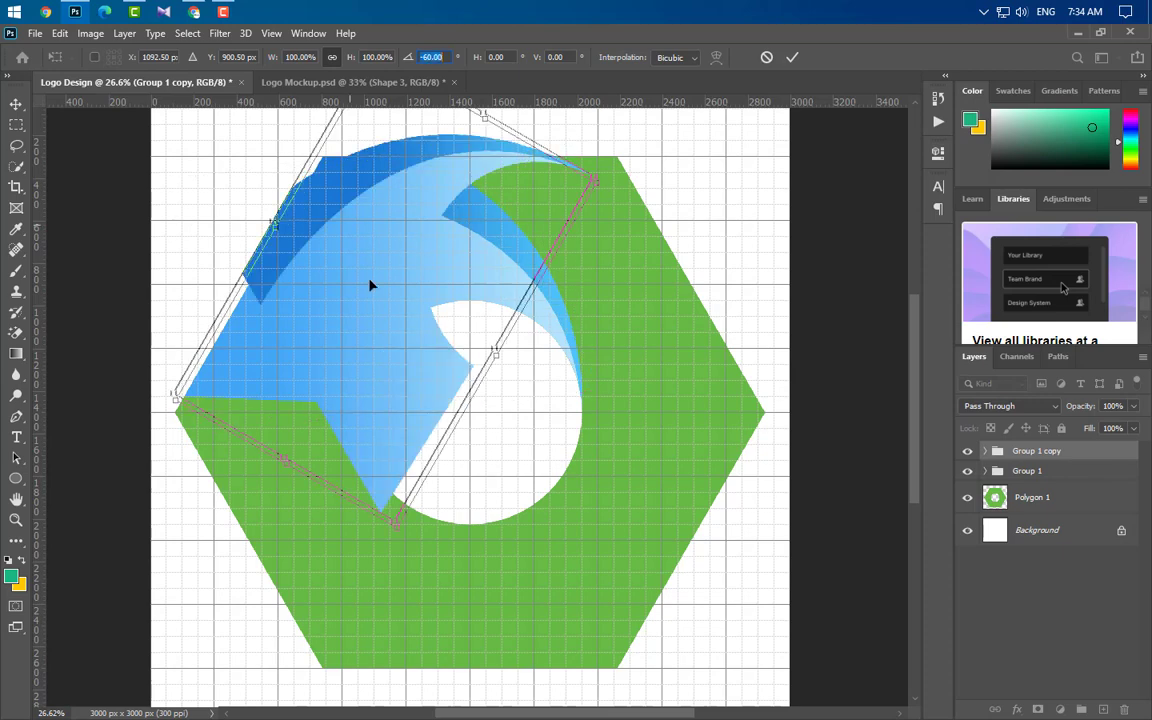
pyautogui.moveTo(370, 286); pyautogui.dragTo(292, 369)
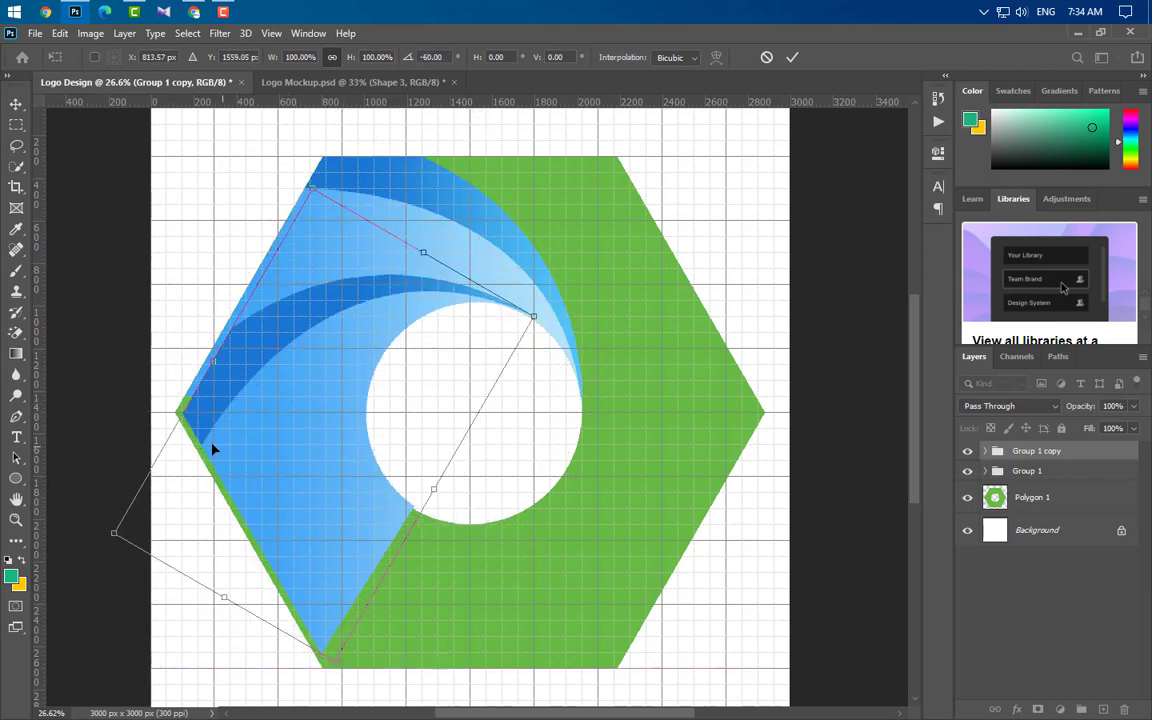
# - Nudge the rotated group until its tip and edges align exactly with the hexagon's left corner, and commit the transform
pyautogui.scroll(10, 178, 411)
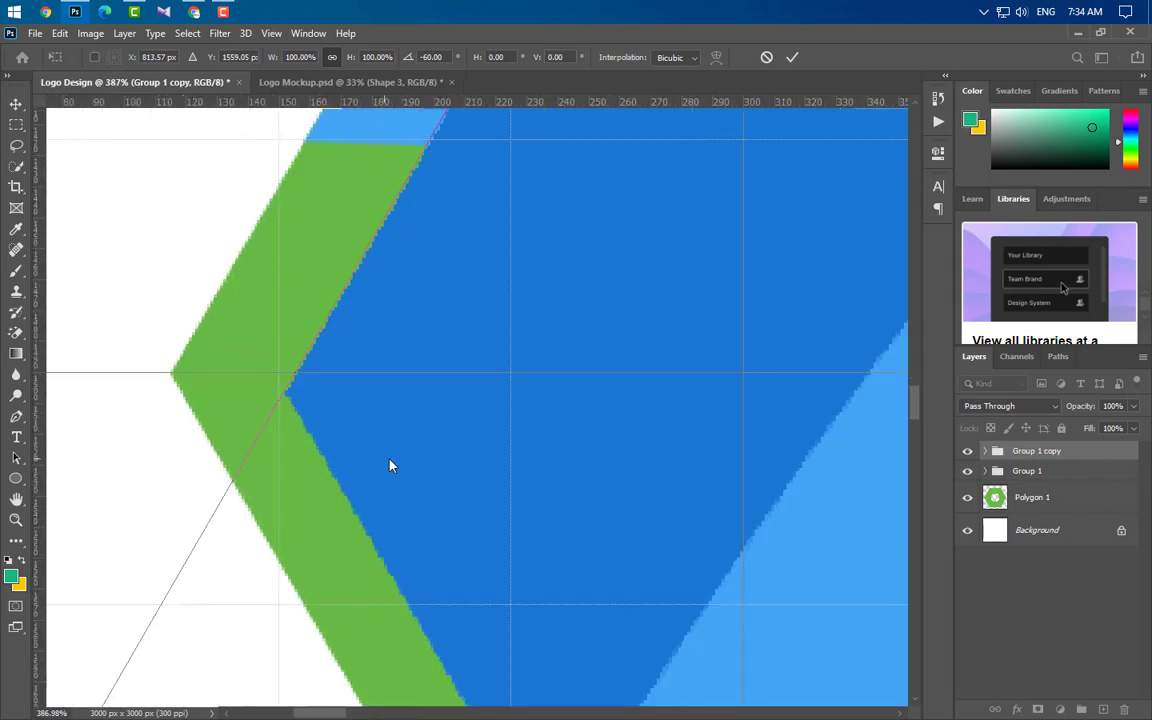
pyautogui.press('Up')
pyautogui.press('Up')
pyautogui.press('Up')
pyautogui.press('Up')
pyautogui.press('Up')
pyautogui.press('Up')
pyautogui.press('Up')
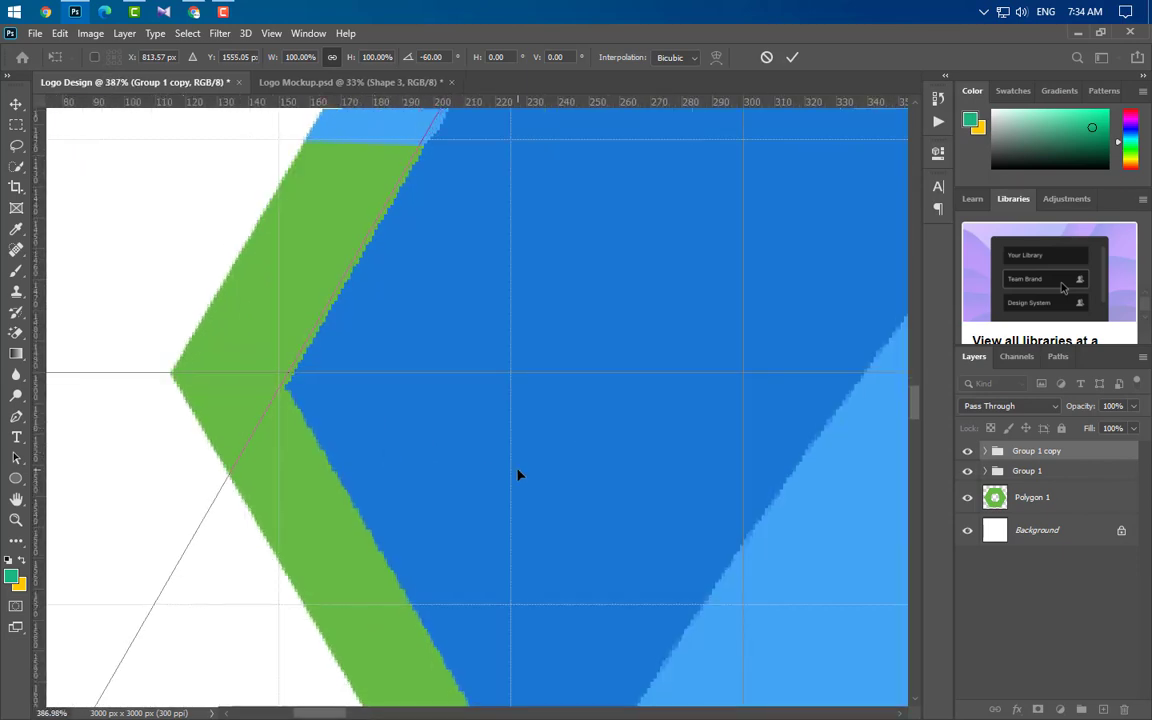
pyautogui.press('Left')
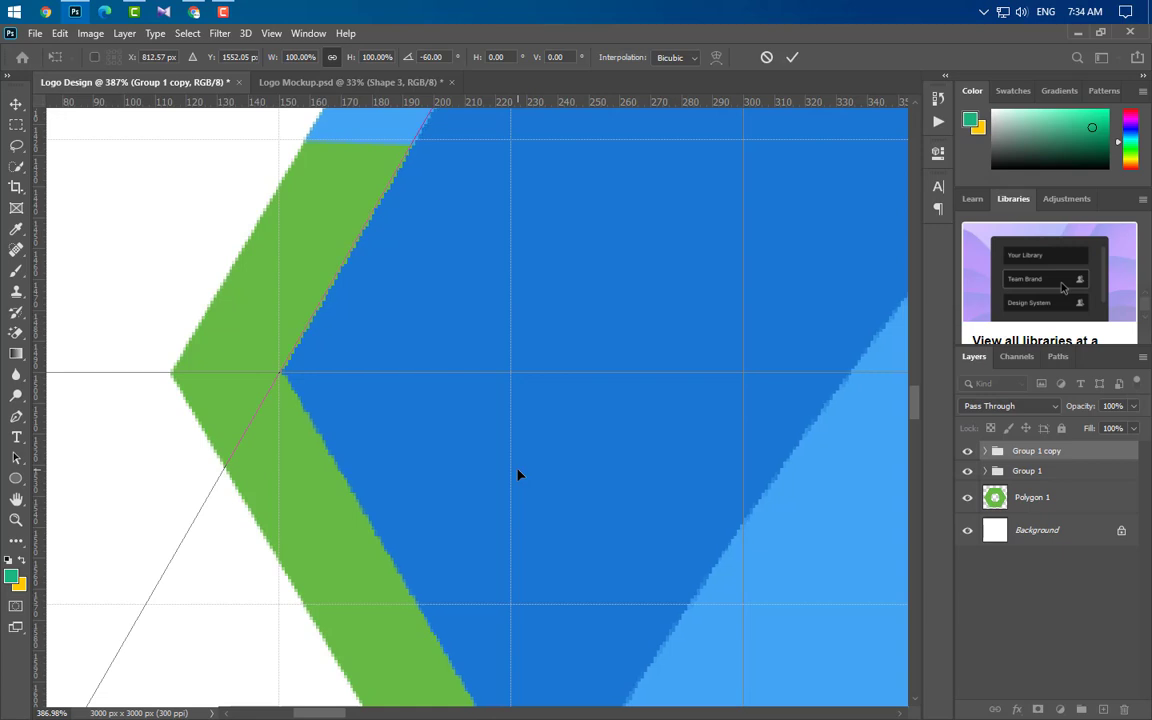
pyautogui.press('Left')
pyautogui.press('Left')
pyautogui.press('Left')
pyautogui.press('Left')
pyautogui.press('Left')
pyautogui.press('Left')
pyautogui.press('Left')
pyautogui.press('Left')
pyautogui.press('Left')
pyautogui.press('Left')
pyautogui.press('Left')
pyautogui.press('Left')
pyautogui.press('Left')
pyautogui.press('Left')
pyautogui.press('Left')
pyautogui.press('Left')
pyautogui.press('Left')
pyautogui.press('Left')
pyautogui.press('Left')
pyautogui.press('Left')
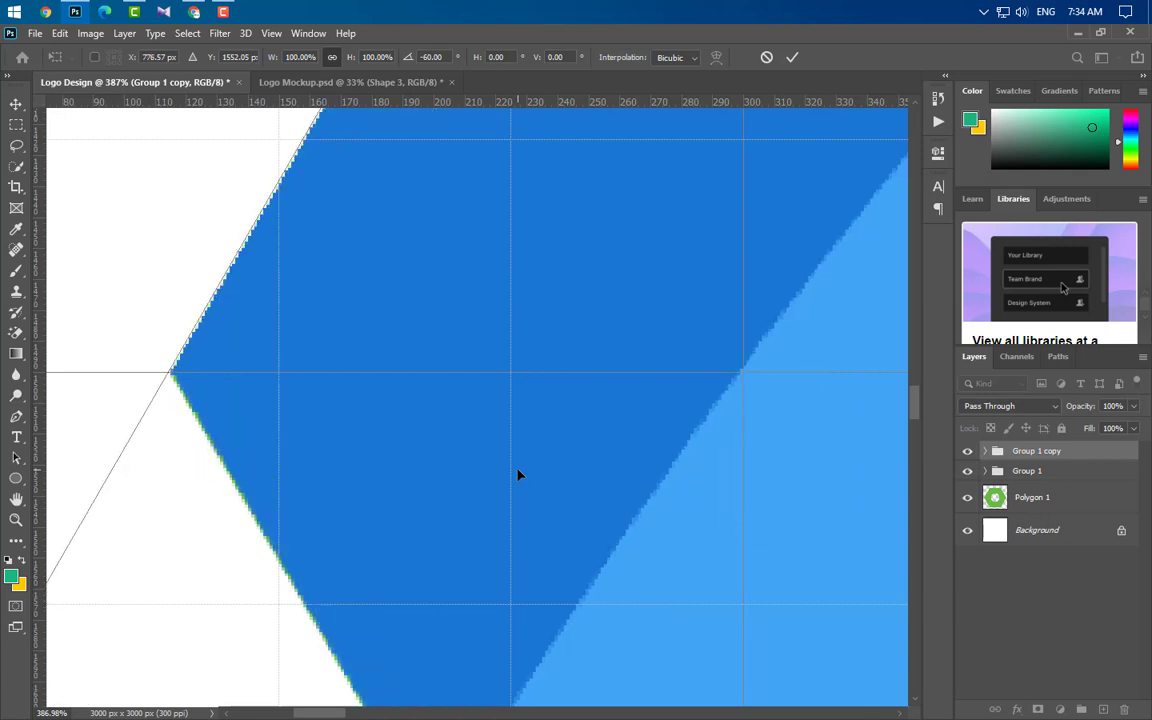
pyautogui.press('Down')
pyautogui.scroll(-8, 319, 483)
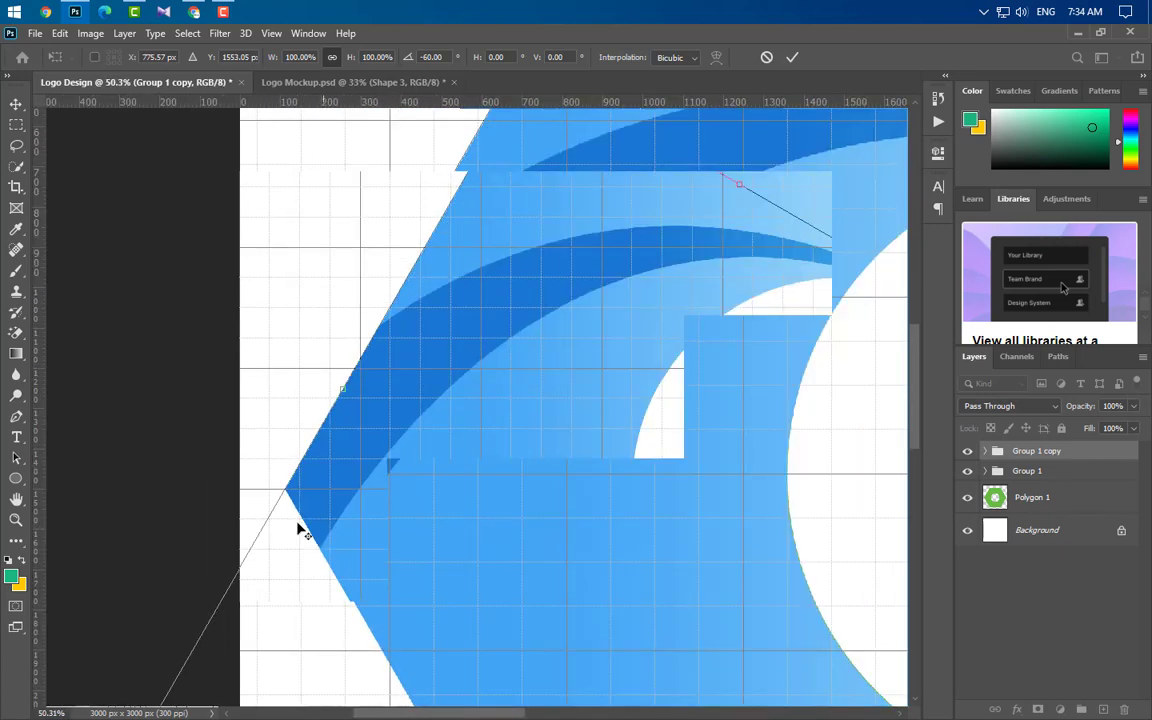
pyautogui.scroll(-3, 318, 545)
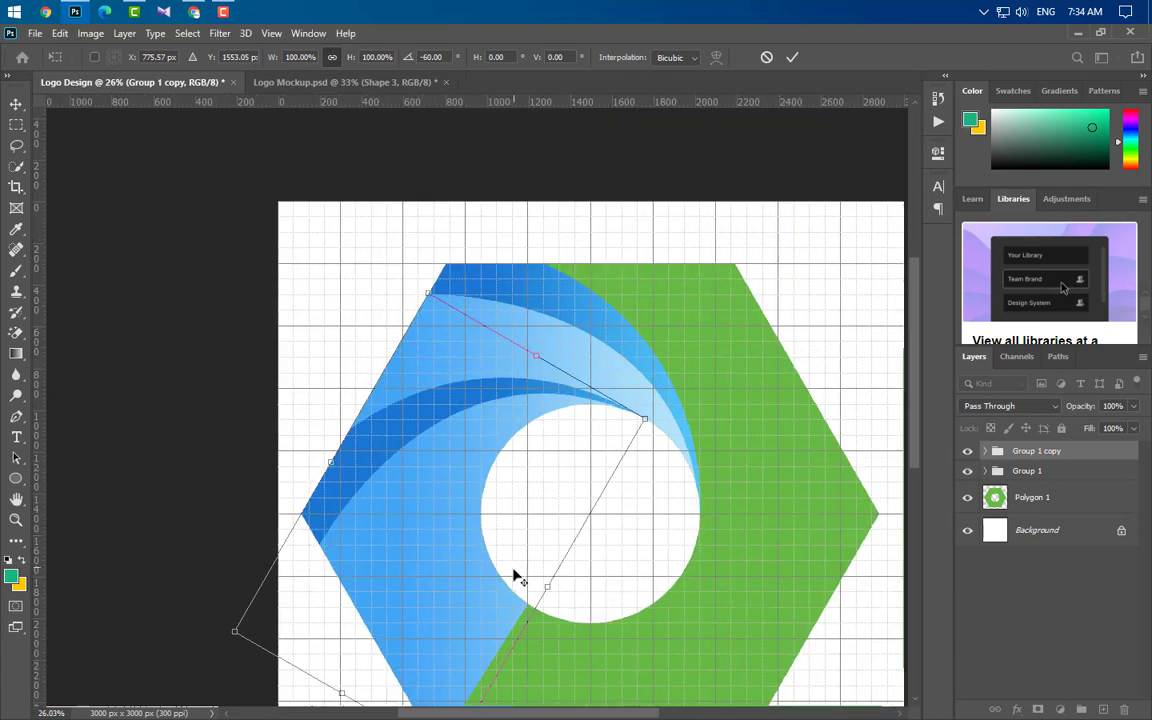
pyautogui.scroll(-5, 513, 576)
pyautogui.scroll(4, 492, 432)
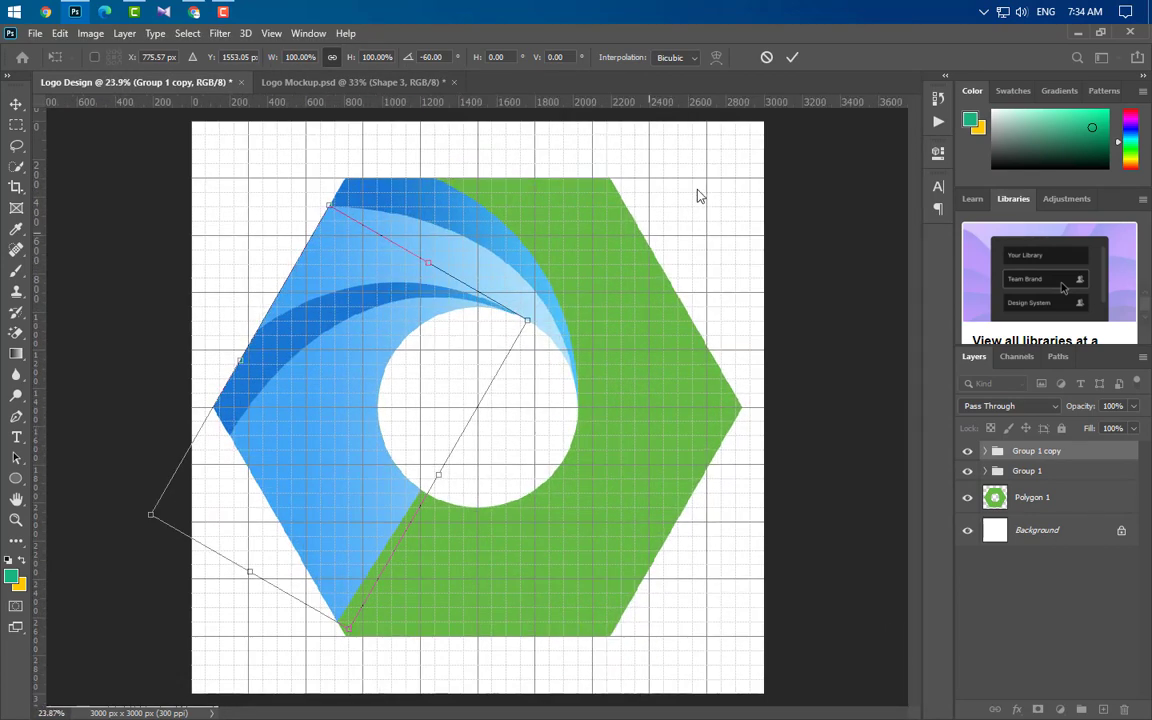
pyautogui.click(792, 59)
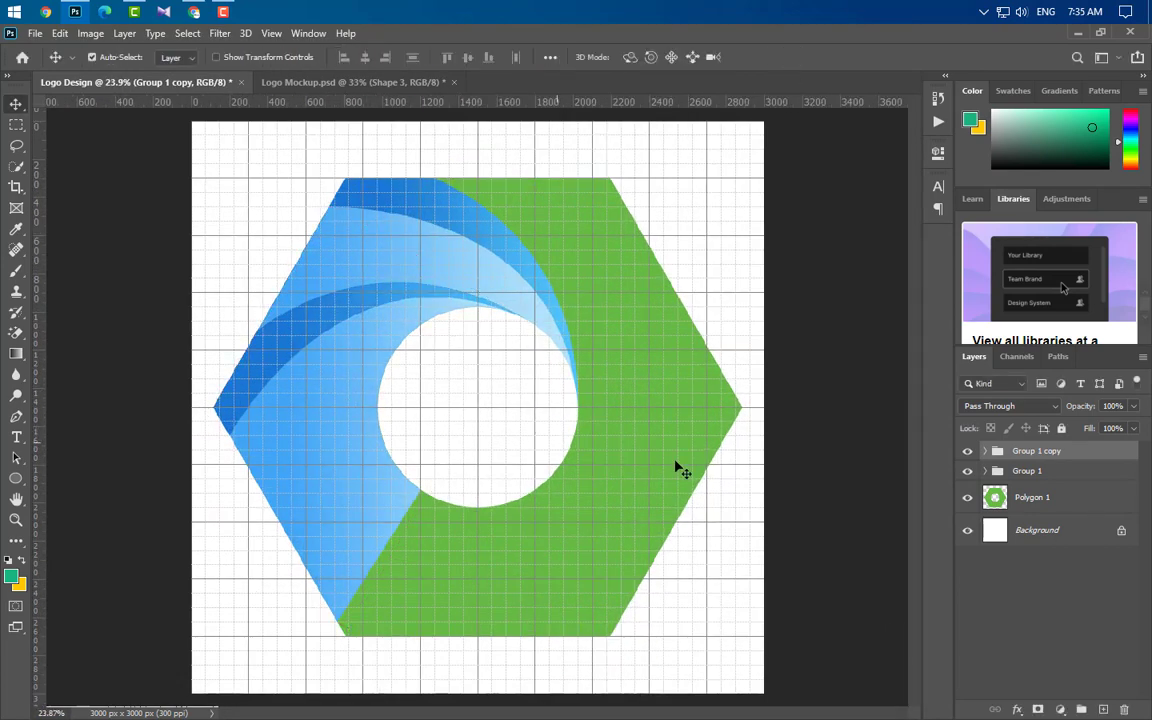
# - Duplicate the Group 1 copy group and rotate the new copy by -60° into place near the hexagon's lower-left corner
pyautogui.moveTo(1081, 464); pyautogui.dragTo(1104, 709)
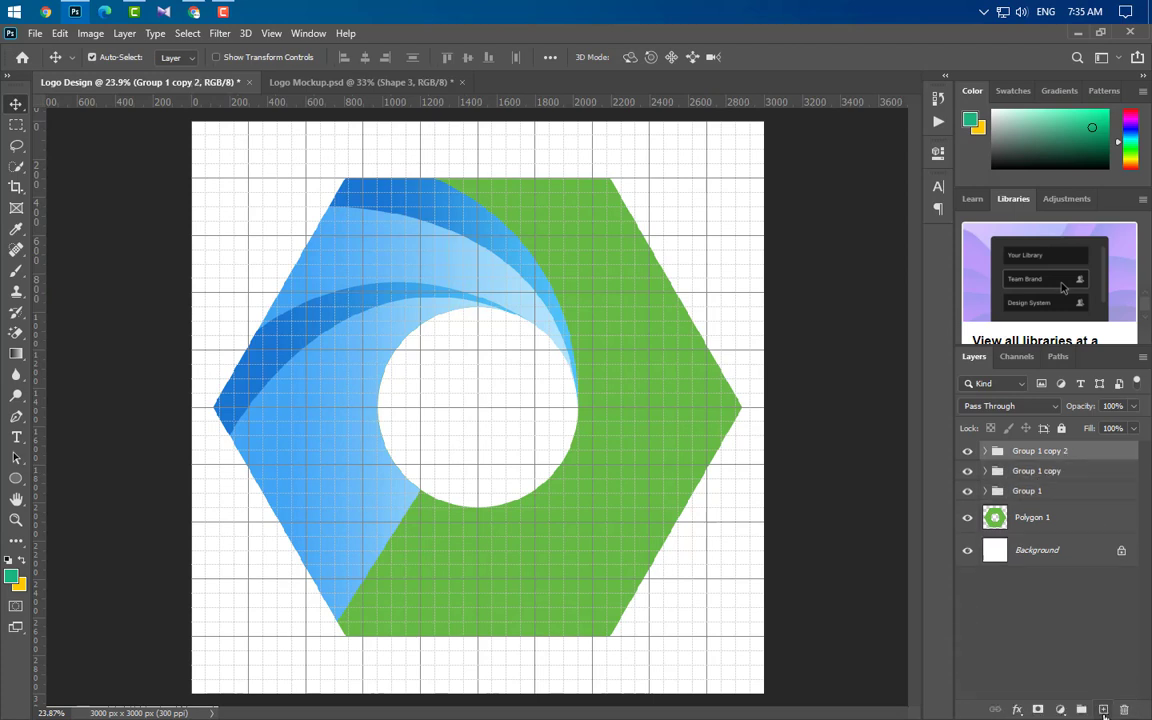
pyautogui.hotkey('ctrl', 't')
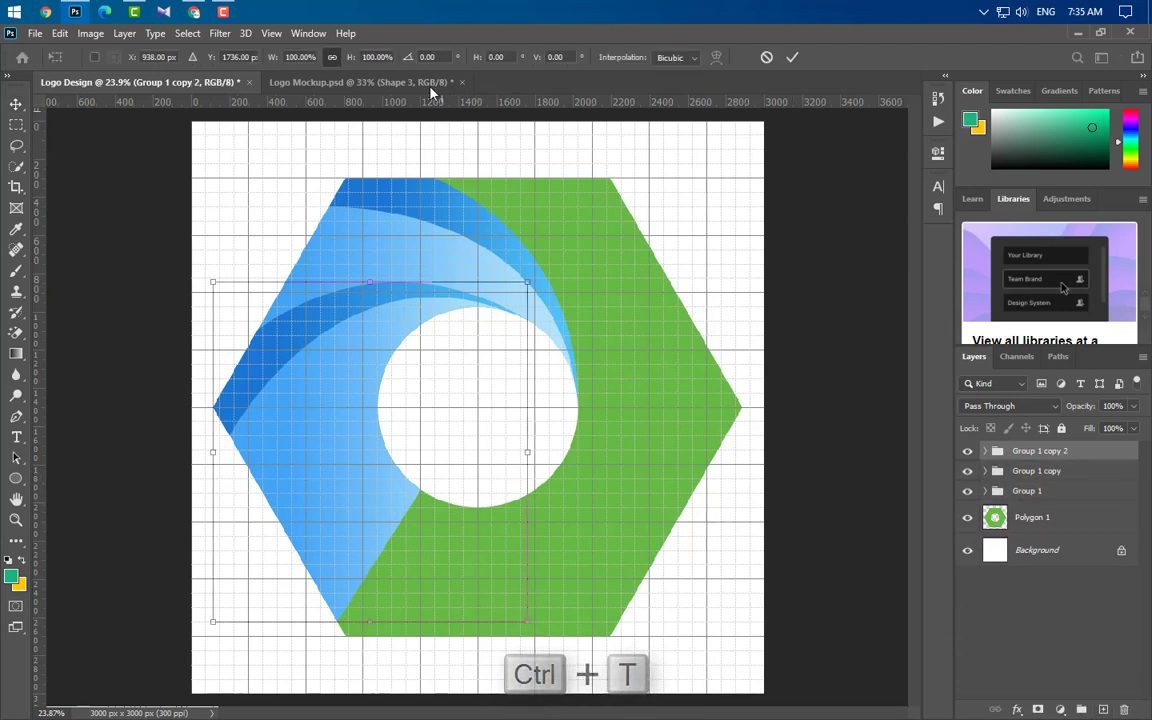
pyautogui.write('-')
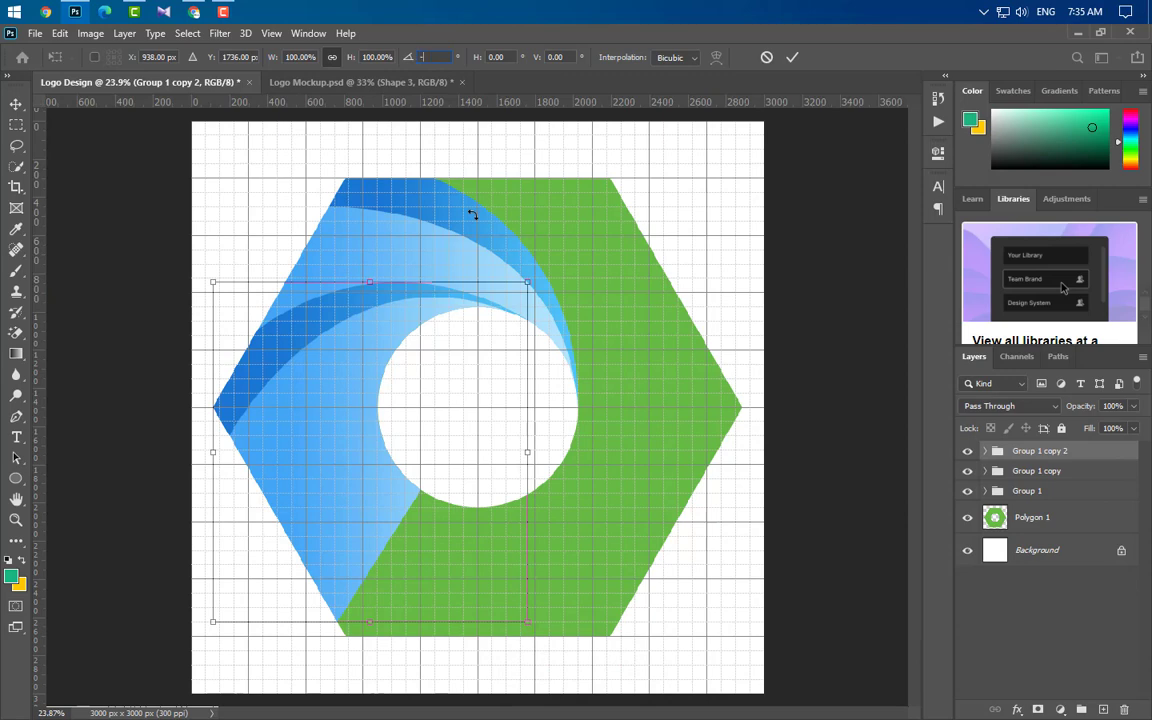
pyautogui.write('60')
pyautogui.moveTo(269, 413); pyautogui.dragTo(368, 481)
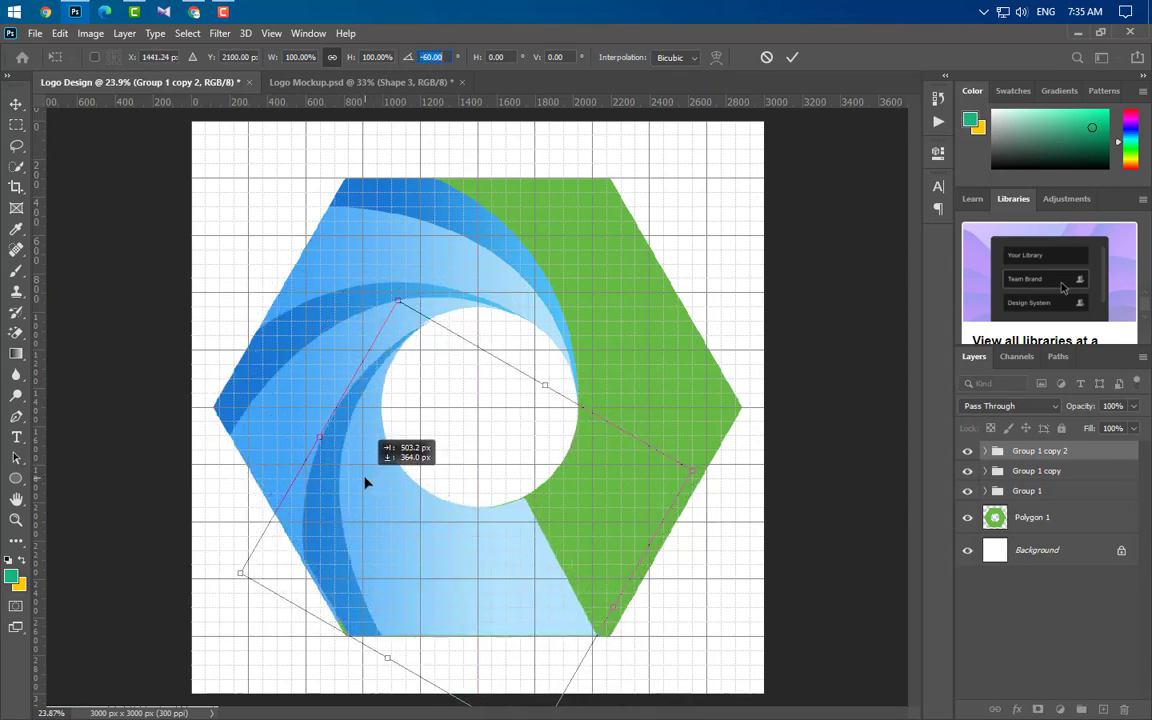
# - Nudge Group 1 copy 2 until its tip and edges align exactly with the hexagon's lower-left corner, and commit the transform
pyautogui.scroll(6, 355, 674)
pyautogui.scroll(5, 383, 591)
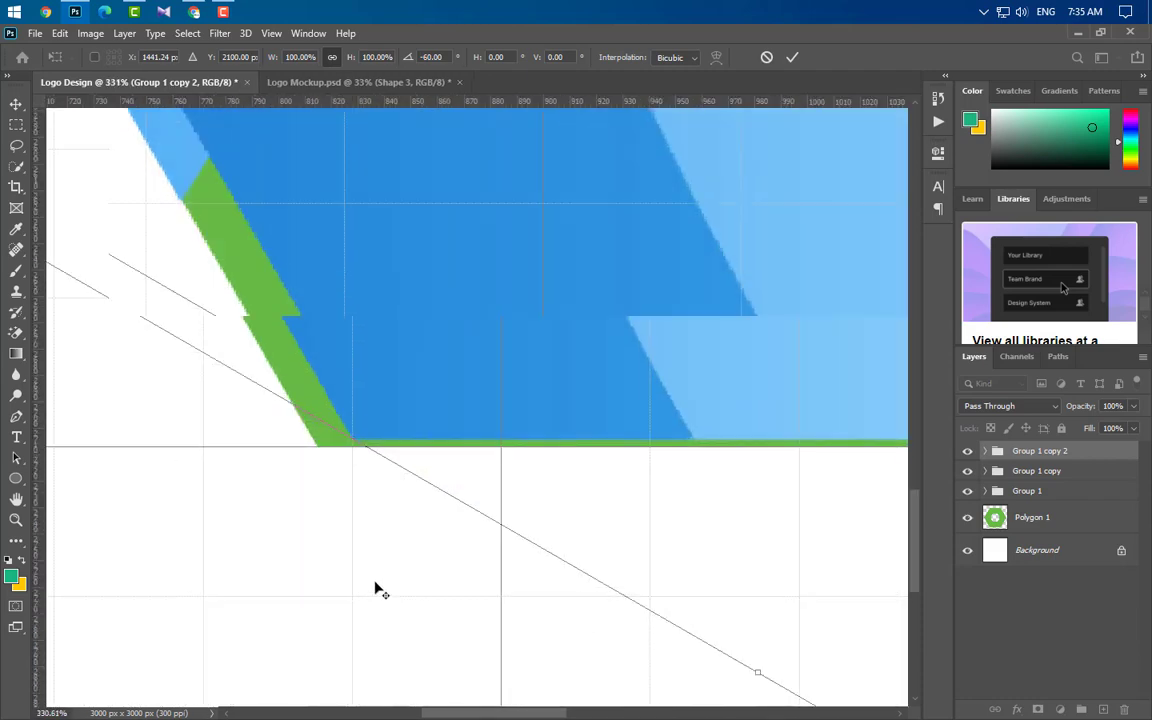
pyautogui.press('Down')
pyautogui.press('Down')
pyautogui.press('Down')
pyautogui.press('Down')
pyautogui.press('Down')
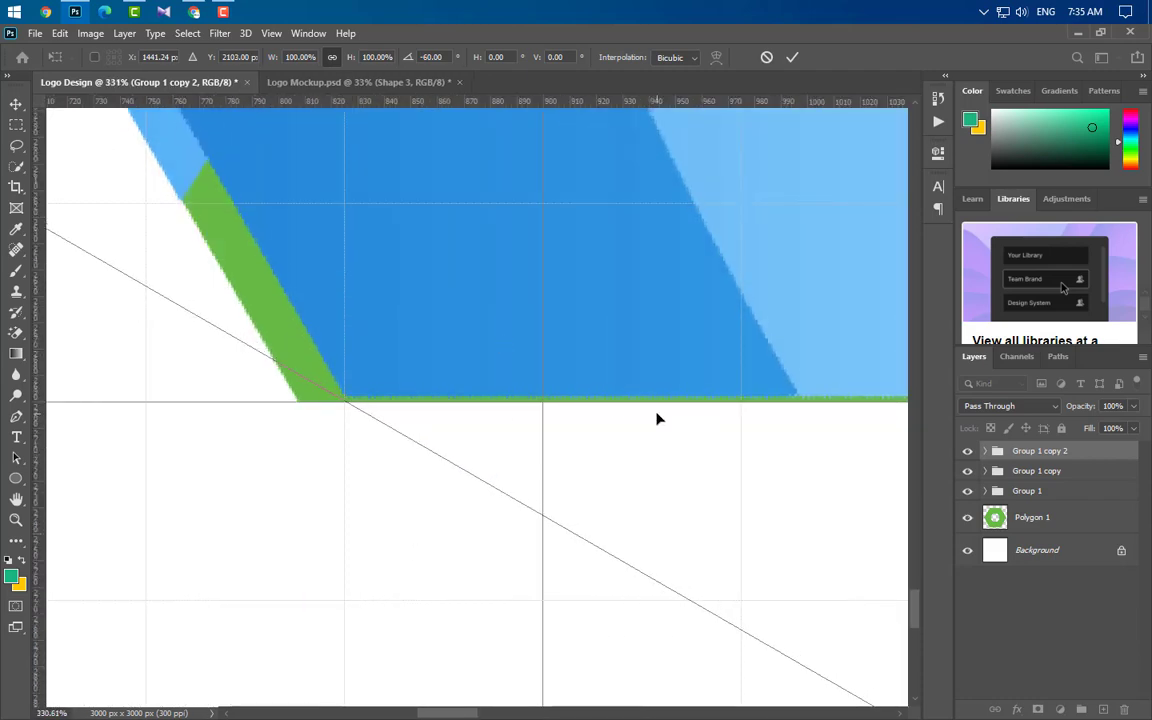
pyautogui.press('Left')
pyautogui.press('Left')
pyautogui.press('Left')
pyautogui.press('Left')
pyautogui.press('Left')
pyautogui.press('Left')
pyautogui.press('Left')
pyautogui.press('Left')
pyautogui.press('Left')
pyautogui.press('Left')
pyautogui.press('Left')
pyautogui.press('Left')
pyautogui.press('Left')
pyautogui.press('Left')
pyautogui.press('Left')
pyautogui.press('Left')
pyautogui.press('Left')
pyautogui.press('Left')
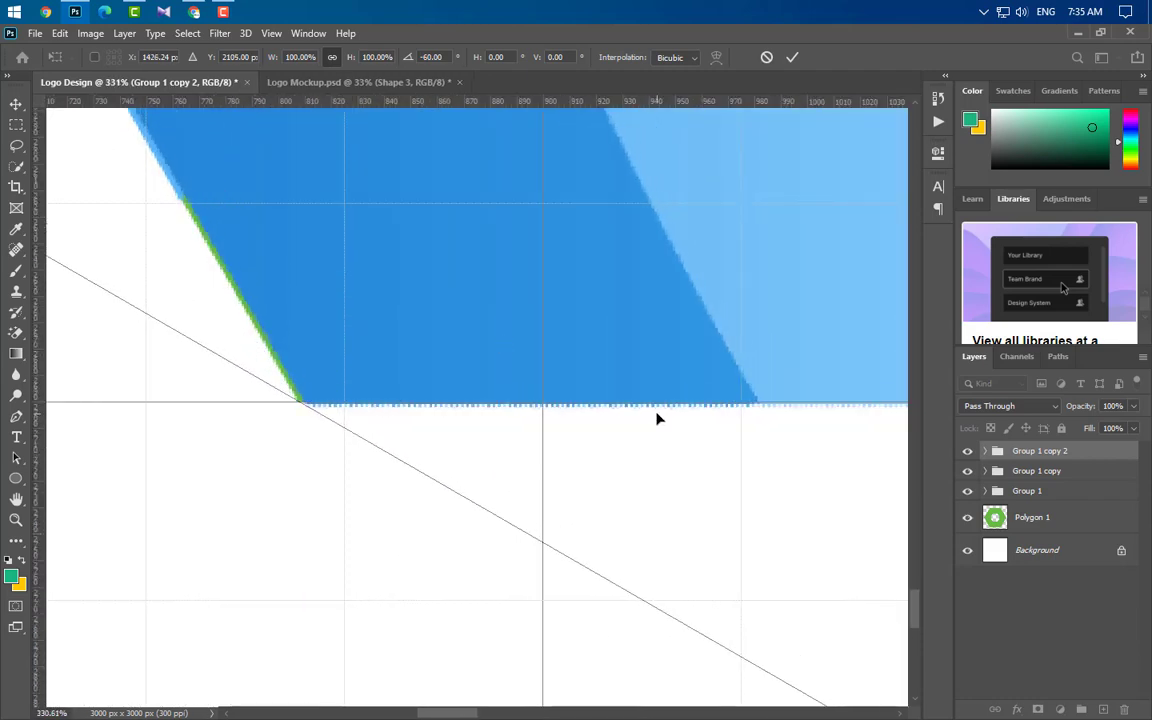
pyautogui.press('Up')
pyautogui.press('Return')
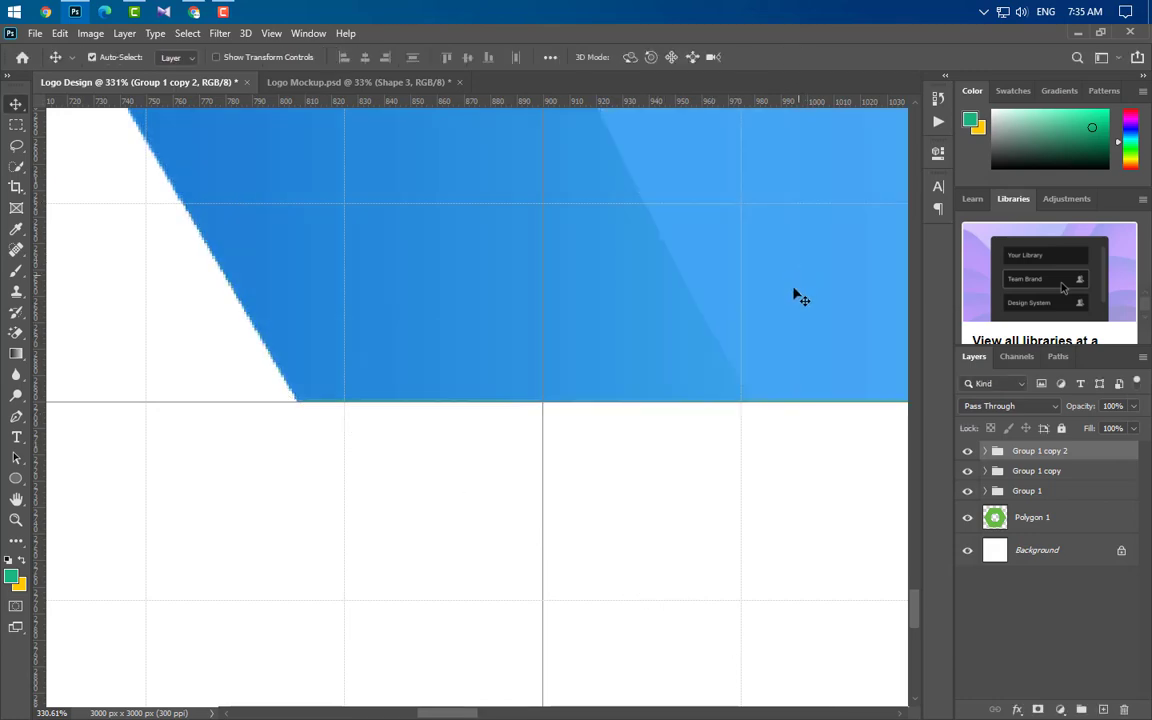
# - Select Group 1, Group 1 copy and Group 1 copy 2 together and duplicate them
pyautogui.scroll(-10, 280, 490)
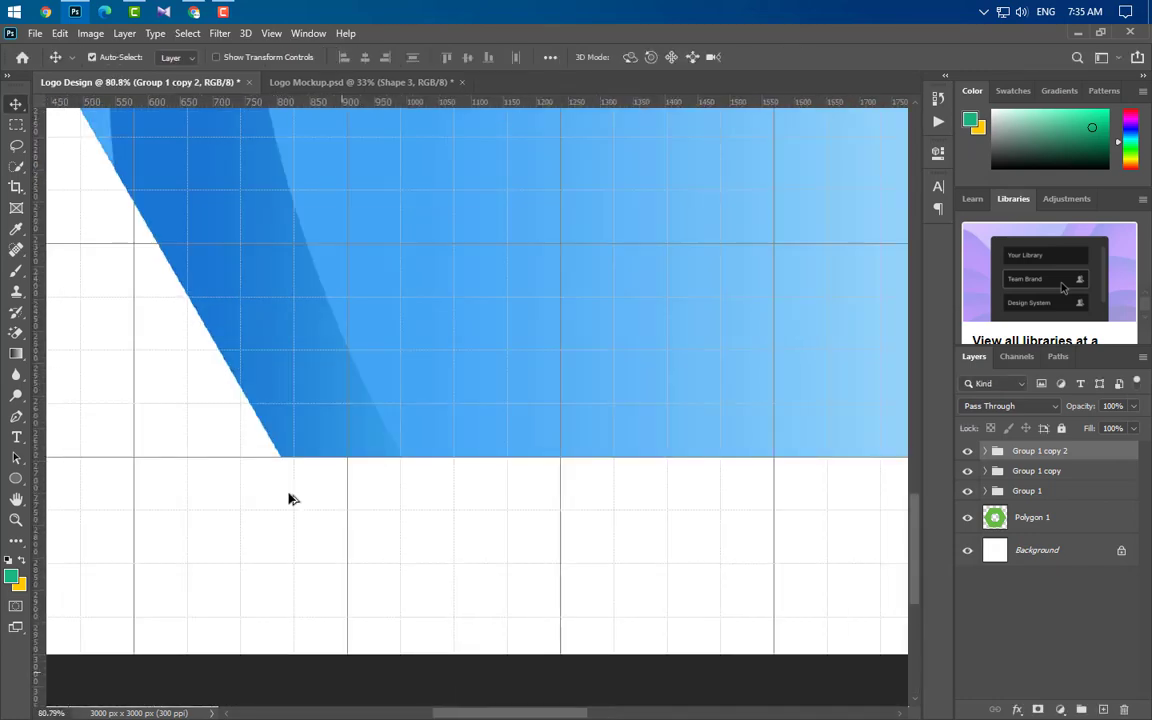
pyautogui.scroll(1, 567, 547)
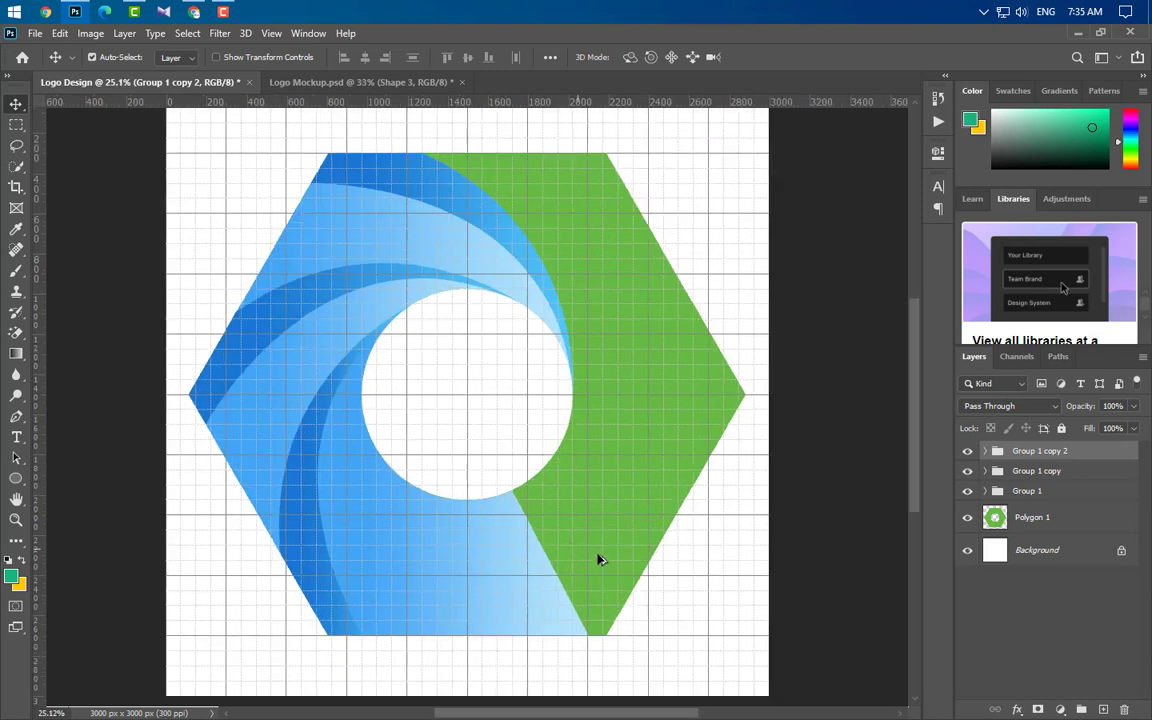
pyautogui.keyDown('ctrl'); pyautogui.click(1080, 473); pyautogui.keyUp('ctrl')
pyautogui.keyDown('ctrl'); pyautogui.click(1083, 493); pyautogui.keyUp('ctrl')
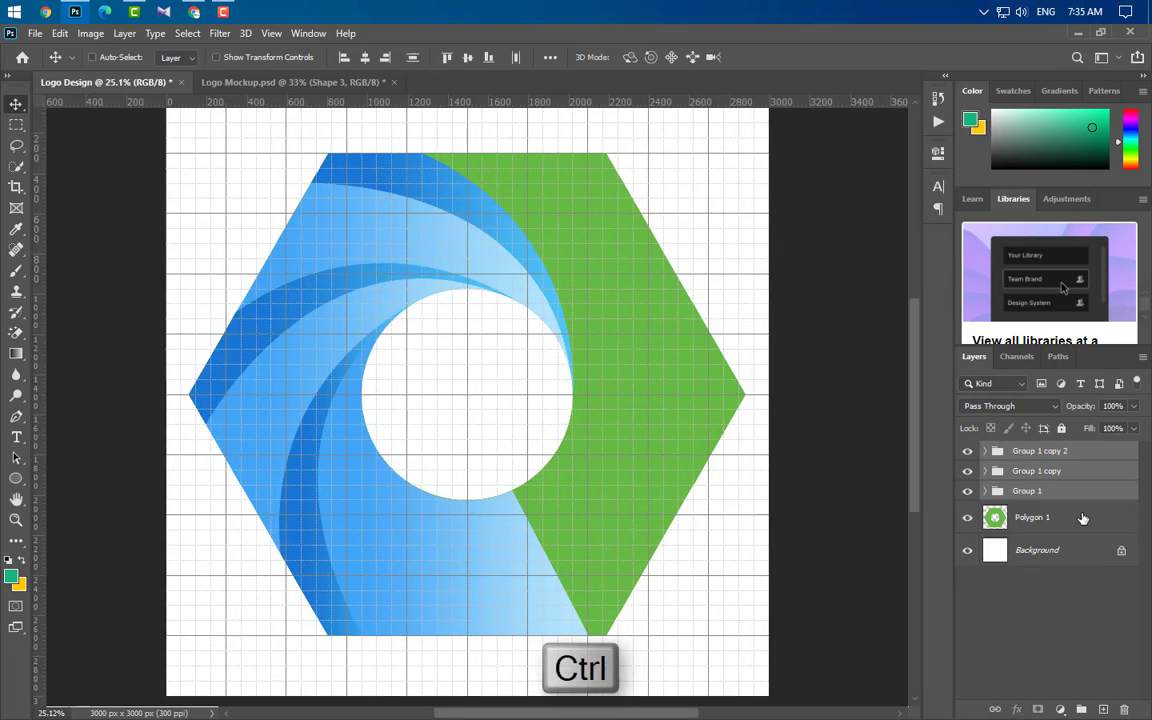
pyautogui.moveTo(1106, 501); pyautogui.dragTo(1105, 710)
# - Free-transform the three duplicated groups, flipping them both horizontally and vertically
pyautogui.hotkey('ctrl', 't')
pyautogui.rightClick(470, 425)
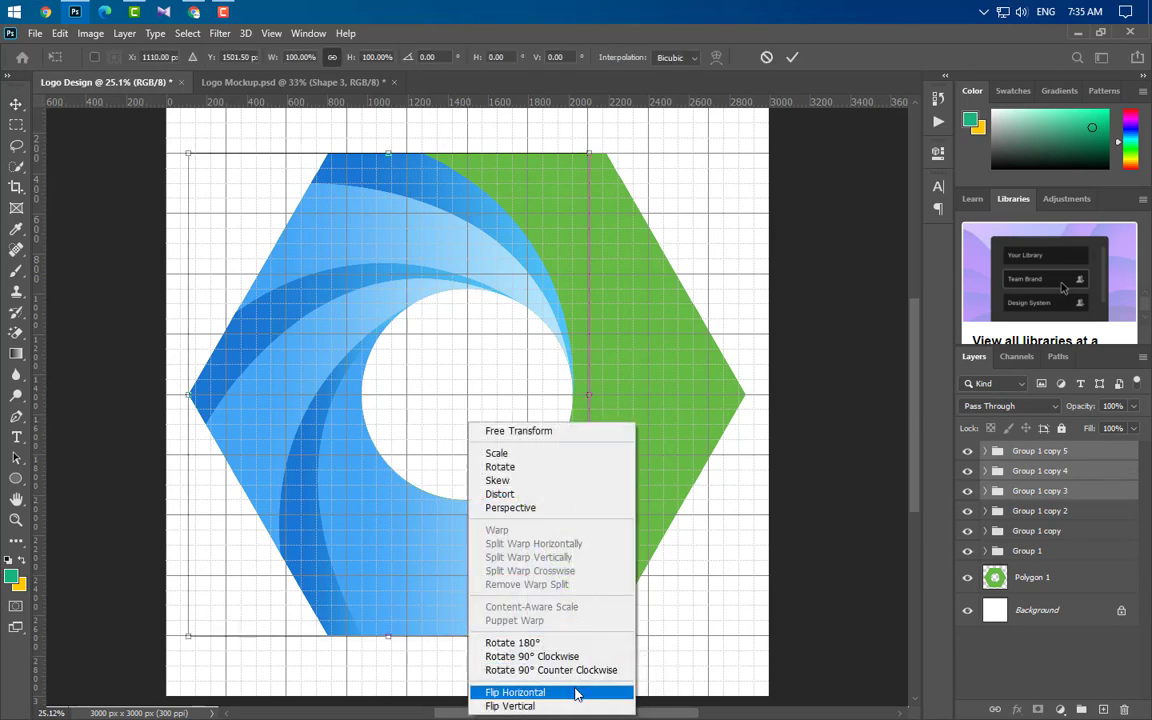
pyautogui.click(577, 693)
pyautogui.rightClick(517, 406)
pyautogui.click(619, 690)
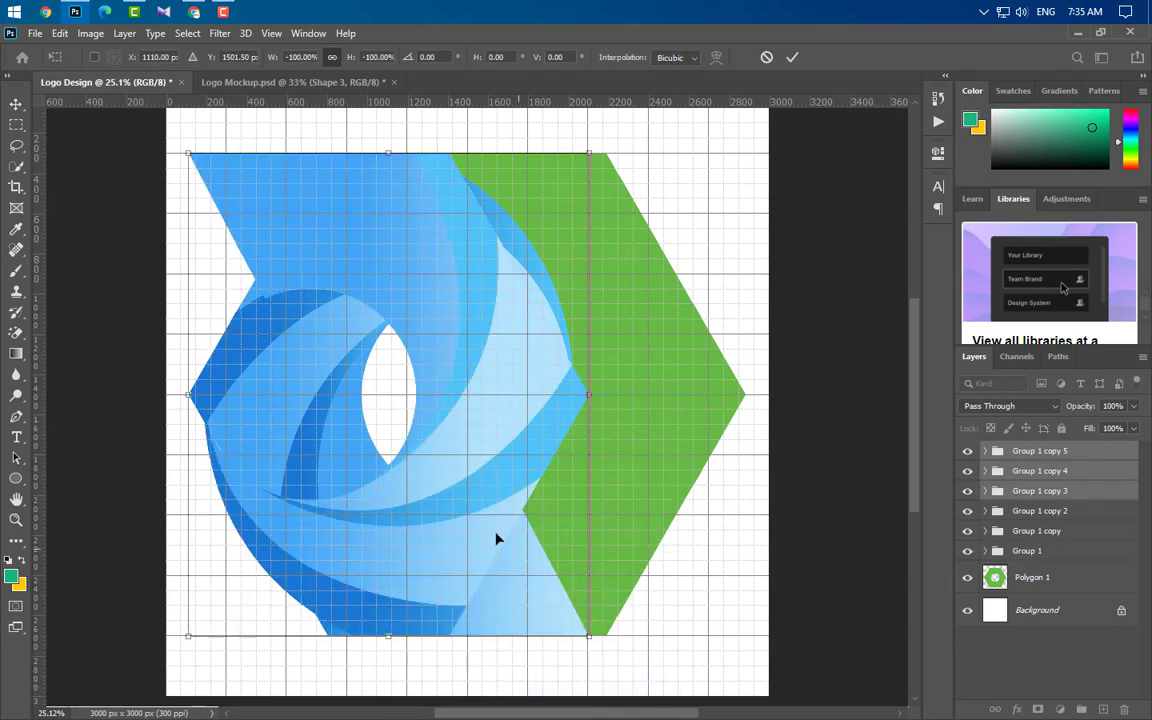
# - Move the flipped groups so their tip aligns exactly with the hexagon's right corner, and commit the transform
pyautogui.moveTo(496, 537); pyautogui.dragTo(567, 473)
pyautogui.scroll(5, 690, 408)
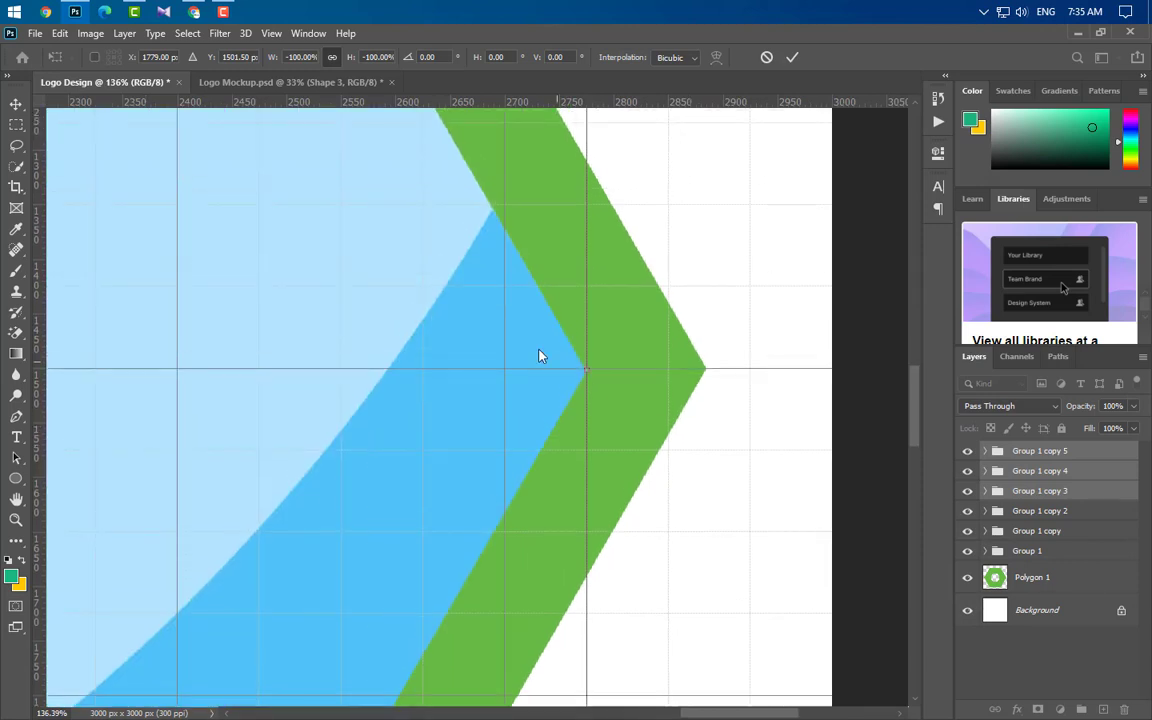
pyautogui.moveTo(534, 375); pyautogui.dragTo(735, 388)
pyautogui.scroll(3, 735, 388)
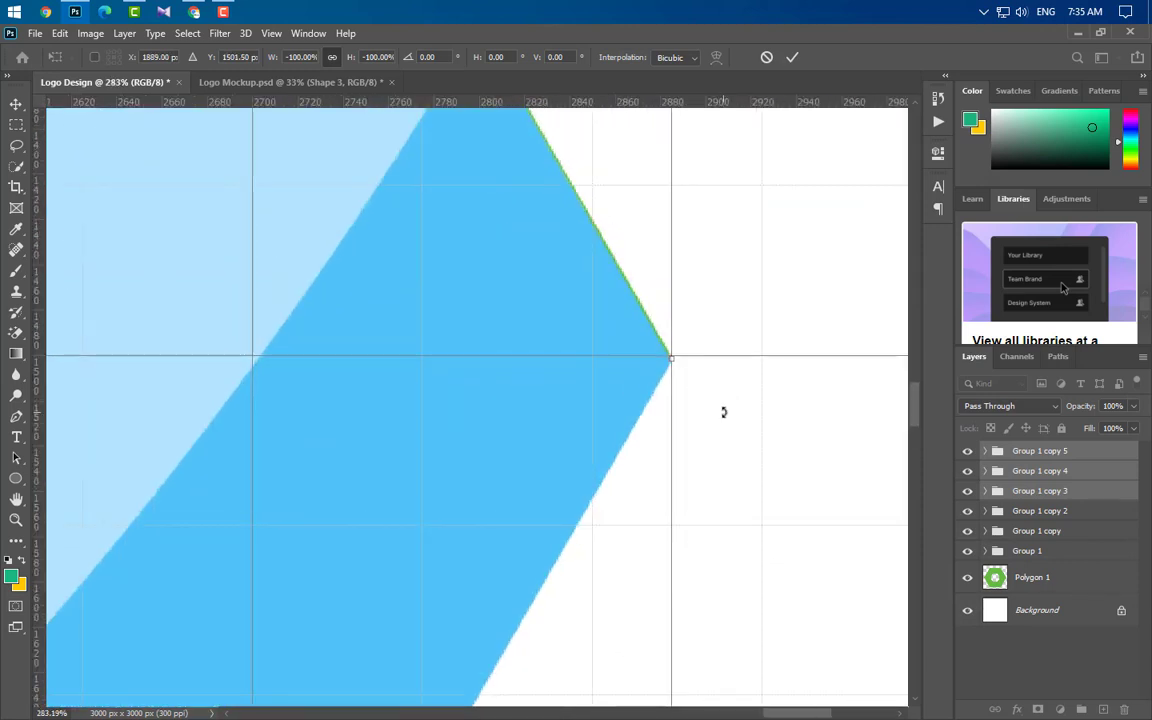
pyautogui.press('Up')
pyautogui.press('Up')
pyautogui.click(791, 58)
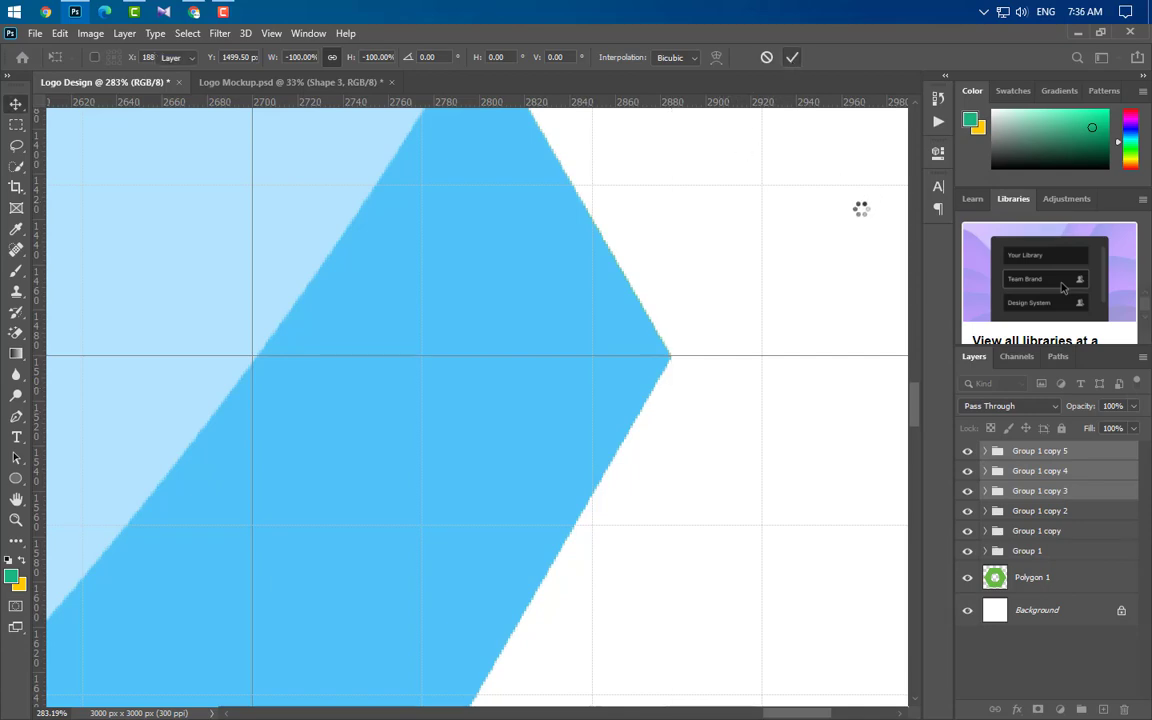
# - Load Group 1's Shape 1 stripe as a selection and erase the part of Group 1 copy 5's Shape 2 covering it
pyautogui.scroll(-5, 820, 270)
pyautogui.scroll(-4, 766, 345)
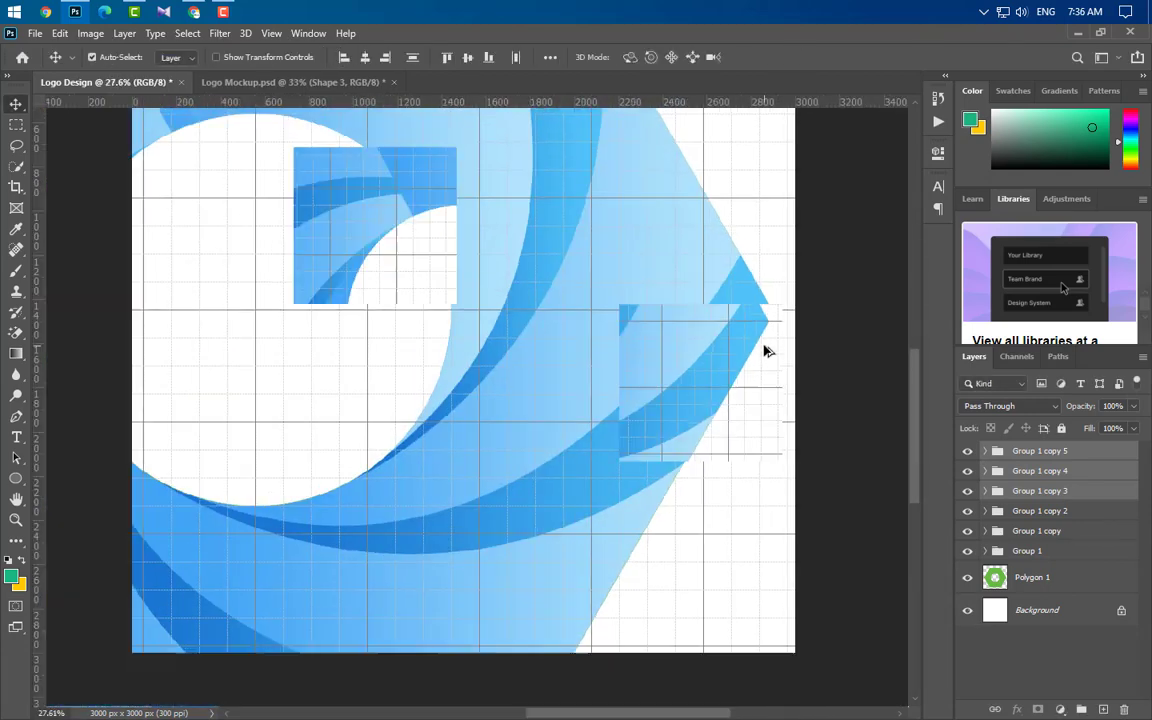
pyautogui.scroll(1, 513, 466)
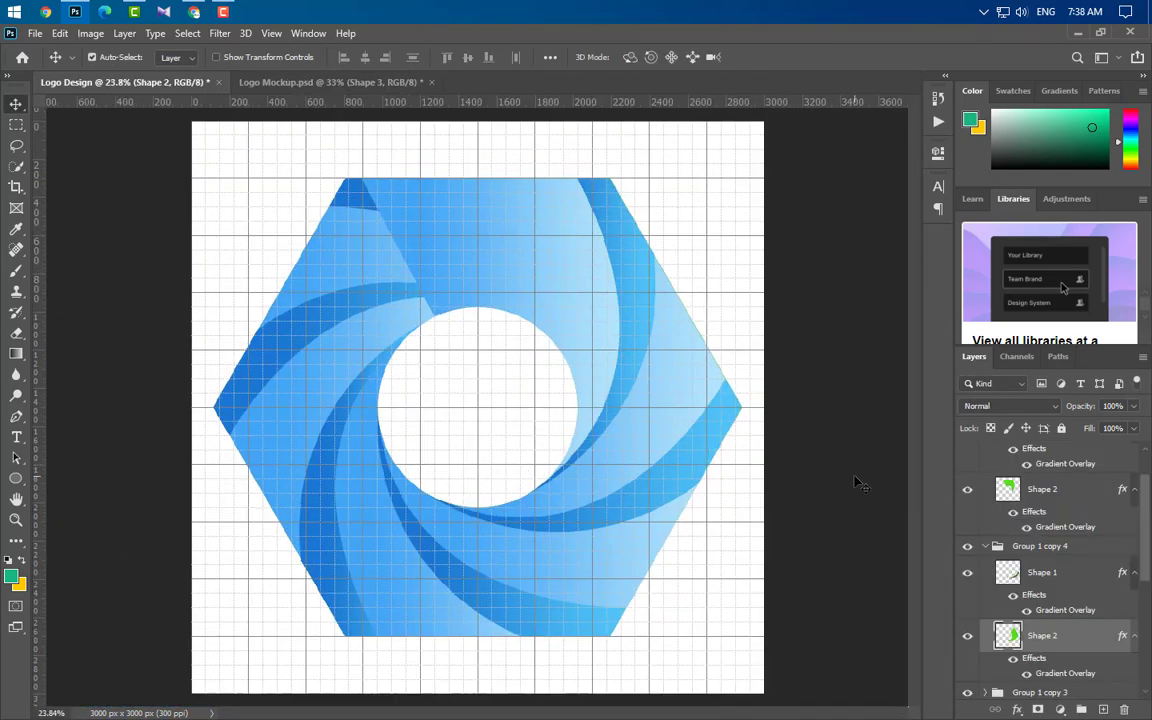
pyautogui.click(366, 207)
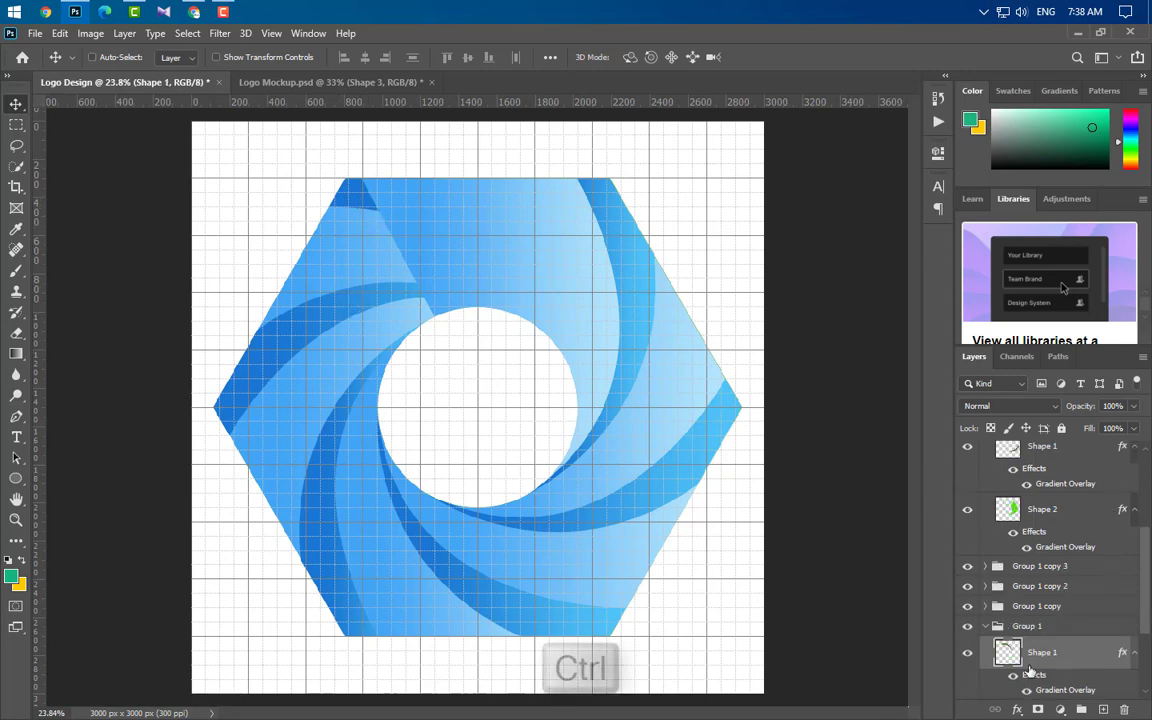
pyautogui.scroll(4, 447, 213)
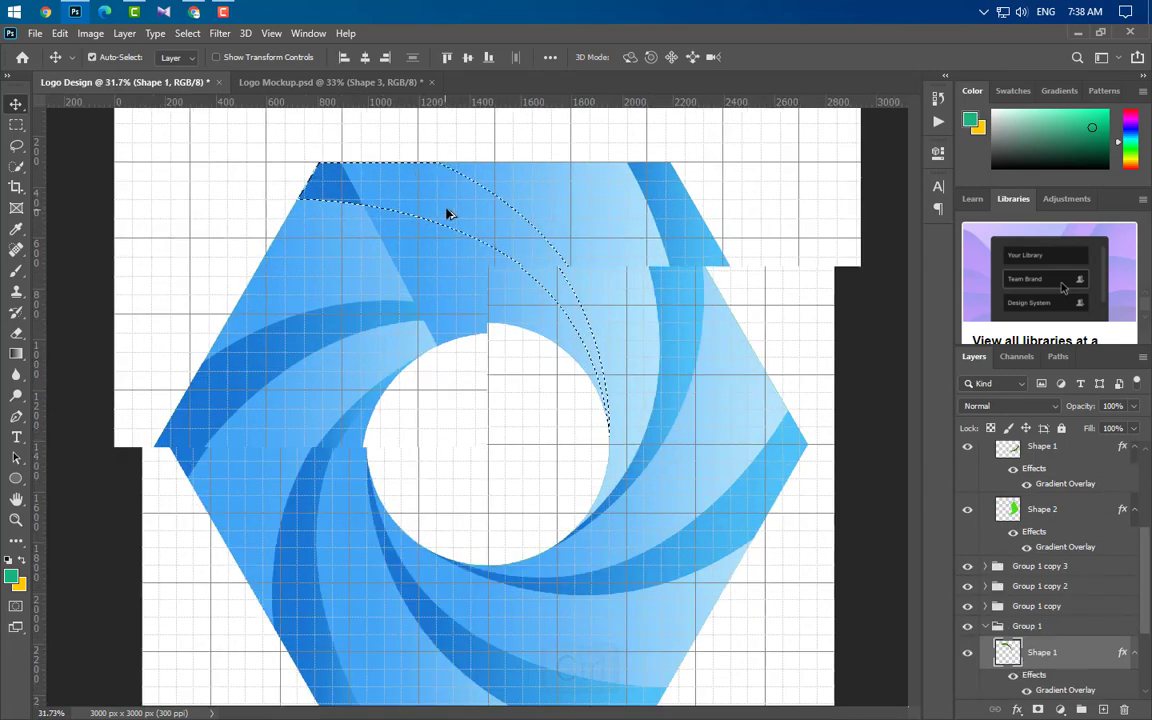
pyautogui.click(670, 268)
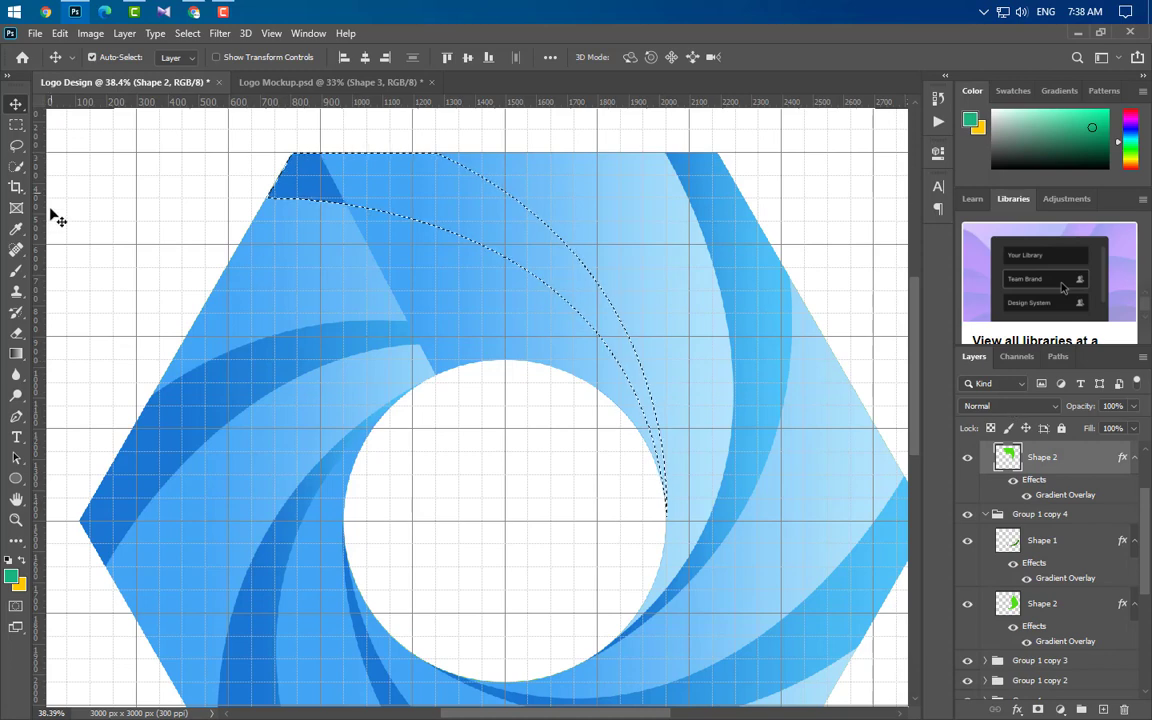
pyautogui.click(16, 333)
pyautogui.moveTo(326, 246)
pyautogui.mouseDown()
pyautogui.moveTo(398, 128)
pyautogui.moveTo(566, 345)
pyautogui.moveTo(609, 472)
pyautogui.moveTo(469, 300)
pyautogui.mouseUp()
pyautogui.scroll(2, 469, 300)
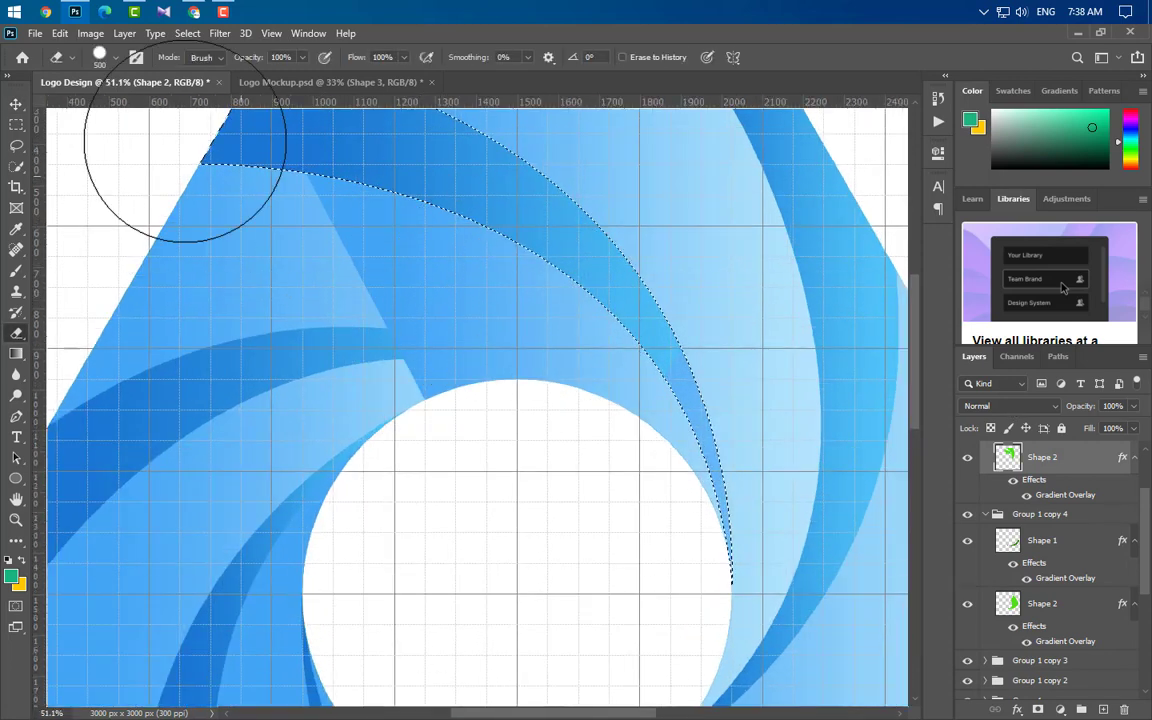
# - Invert the selection, erase Shape 2's remaining overlap between the upper stripe and the circular hole, and deselect
pyautogui.click(187, 33)
pyautogui.click(201, 95)
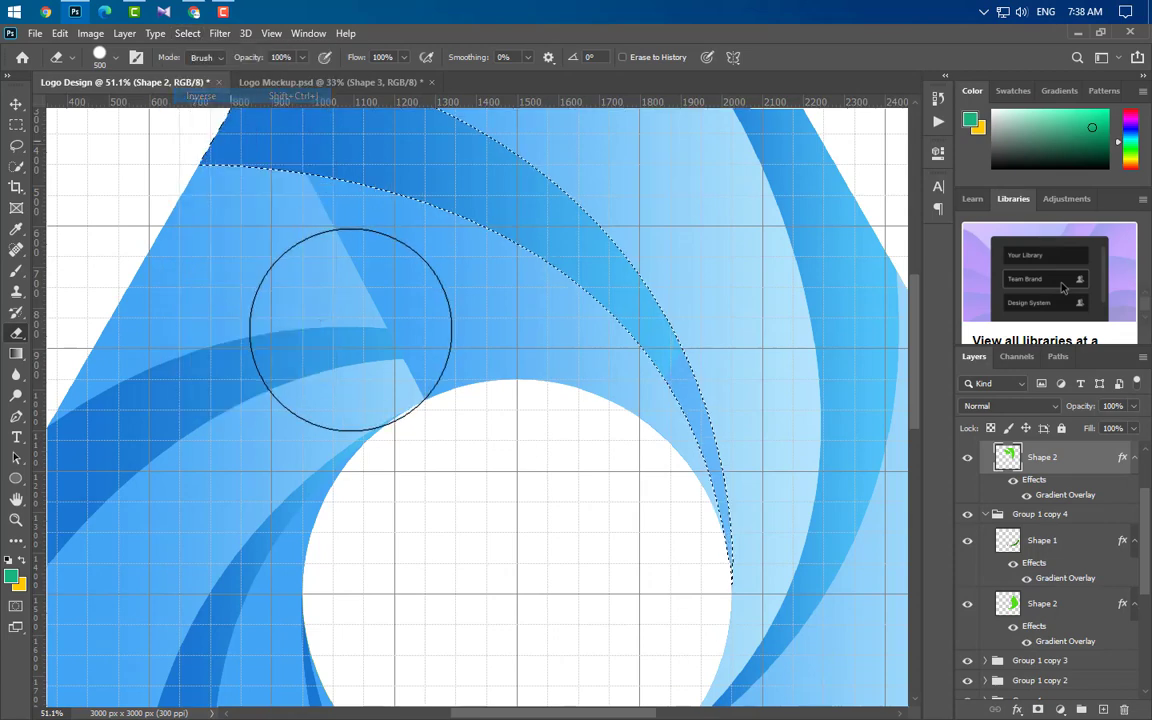
pyautogui.moveTo(352, 314)
pyautogui.mouseDown()
pyautogui.moveTo(434, 449)
pyautogui.moveTo(417, 249)
pyautogui.moveTo(540, 396)
pyautogui.moveTo(499, 314)
pyautogui.moveTo(563, 401)
pyautogui.moveTo(600, 396)
pyautogui.moveTo(549, 397)
pyautogui.moveTo(570, 449)
pyautogui.moveTo(593, 428)
pyautogui.moveTo(620, 504)
pyautogui.mouseUp()
pyautogui.click(16, 104)
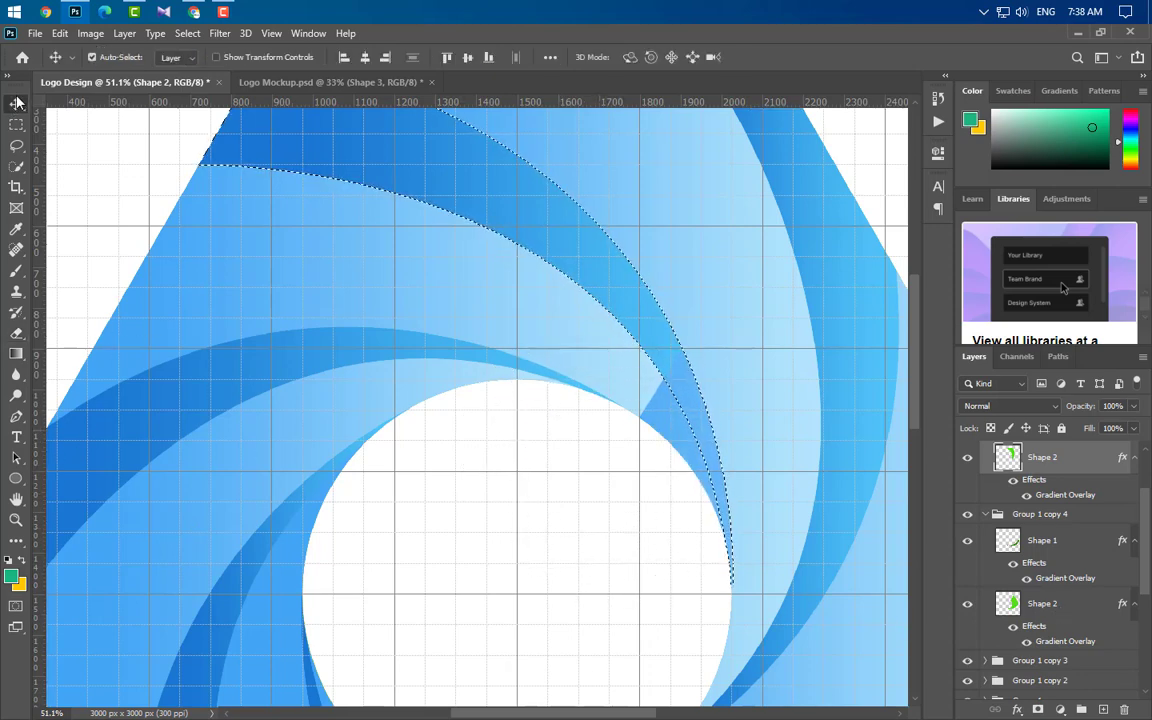
pyautogui.hotkey('ctrl', 'd')
# - Erase the part of Group 1 copy 4's Shape 2 that overlaps the segments at the circular hole's upper-right edge
pyautogui.click(662, 426)
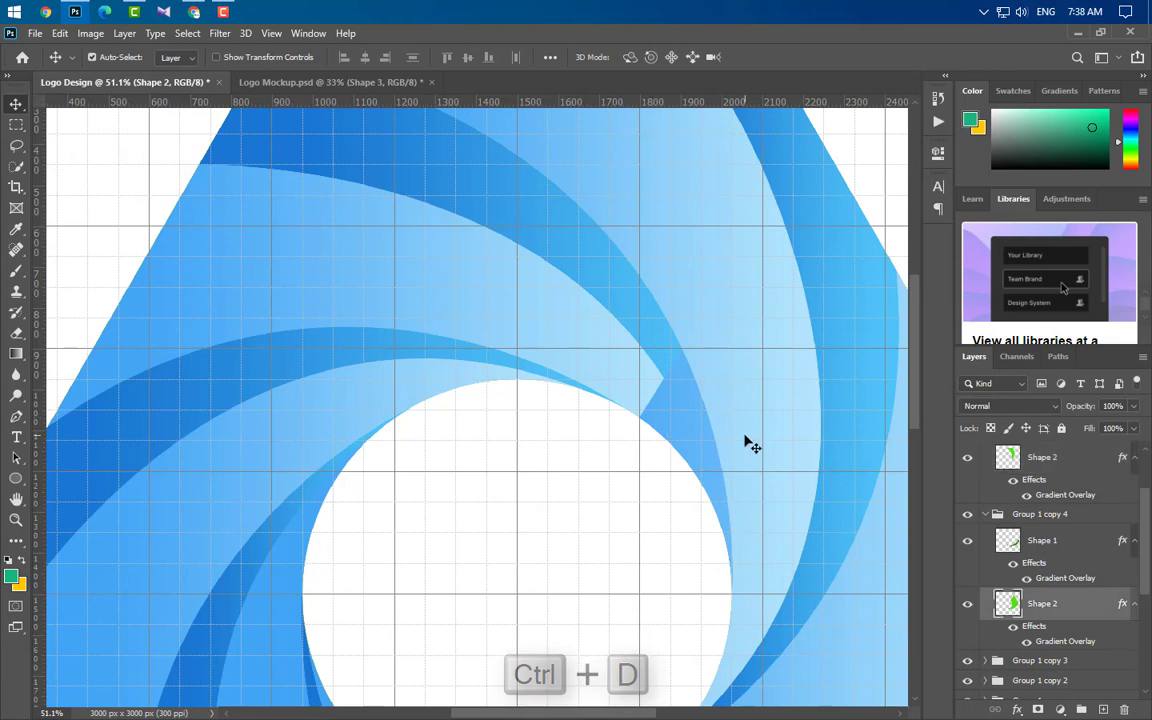
pyautogui.click(16, 333)
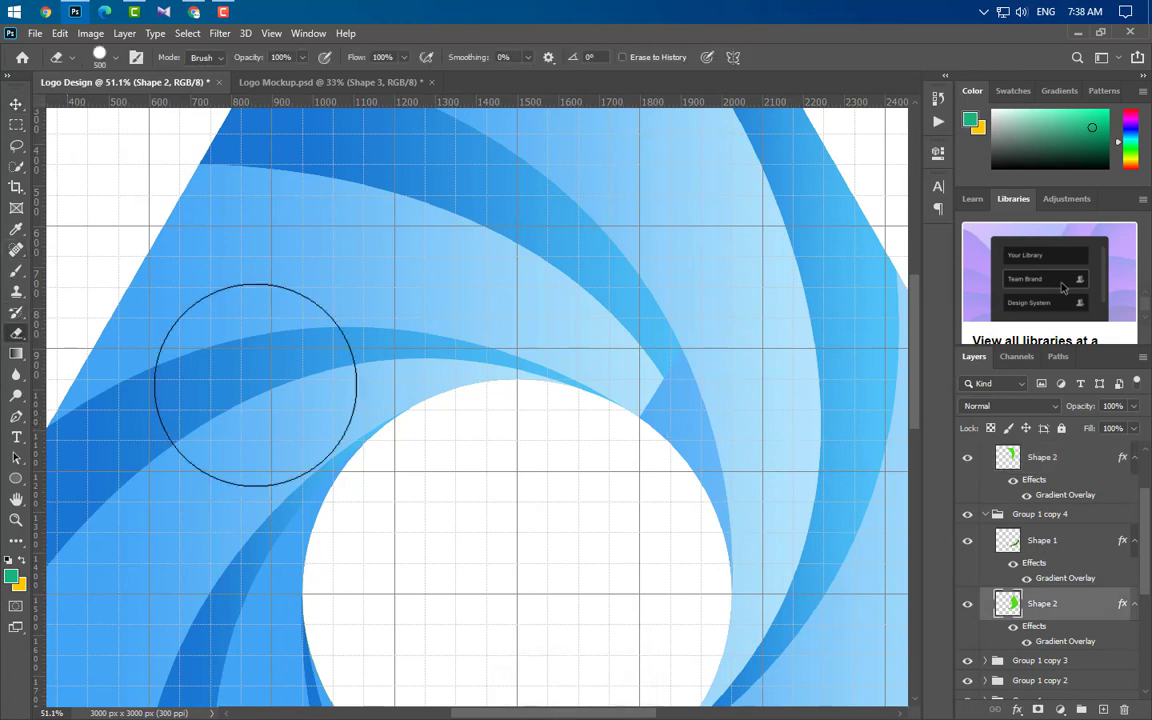
pyautogui.moveTo(661, 399)
pyautogui.mouseDown()
pyautogui.moveTo(648, 491)
pyautogui.moveTo(654, 542)
pyautogui.mouseUp()
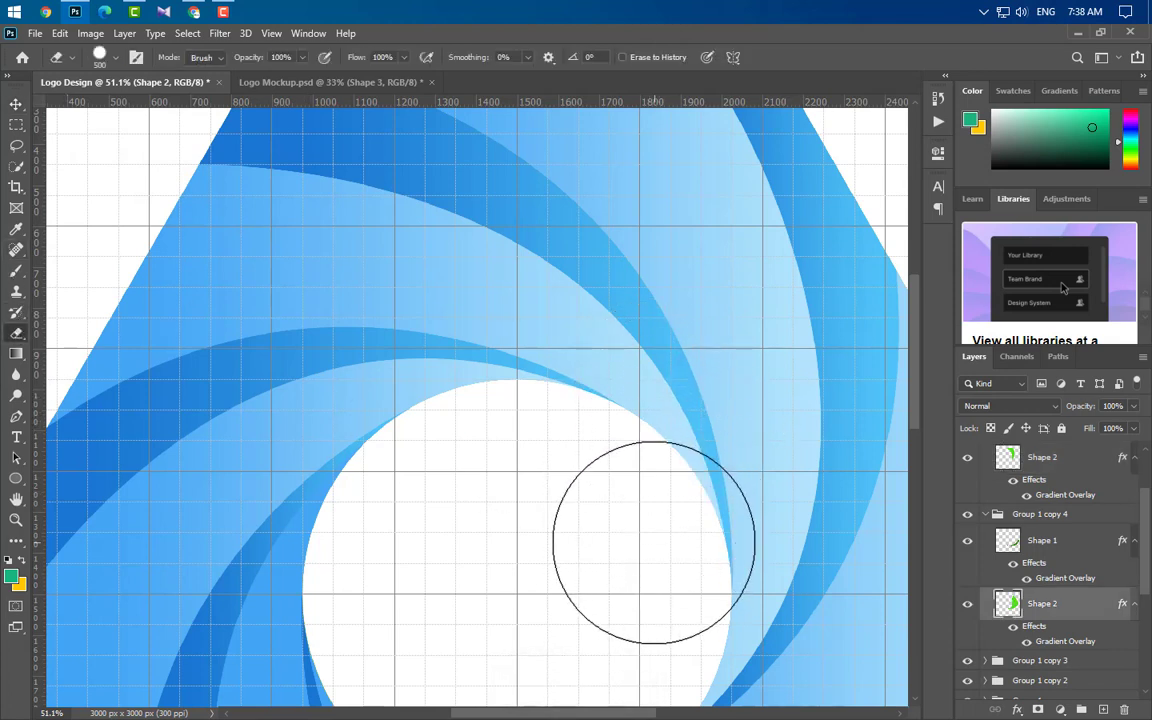
# - Set the Gradient Overlay of Group 1 copy's Shape 2 segment to a 45° angle and 75% scale
pyautogui.scroll(-5, 468, 391)
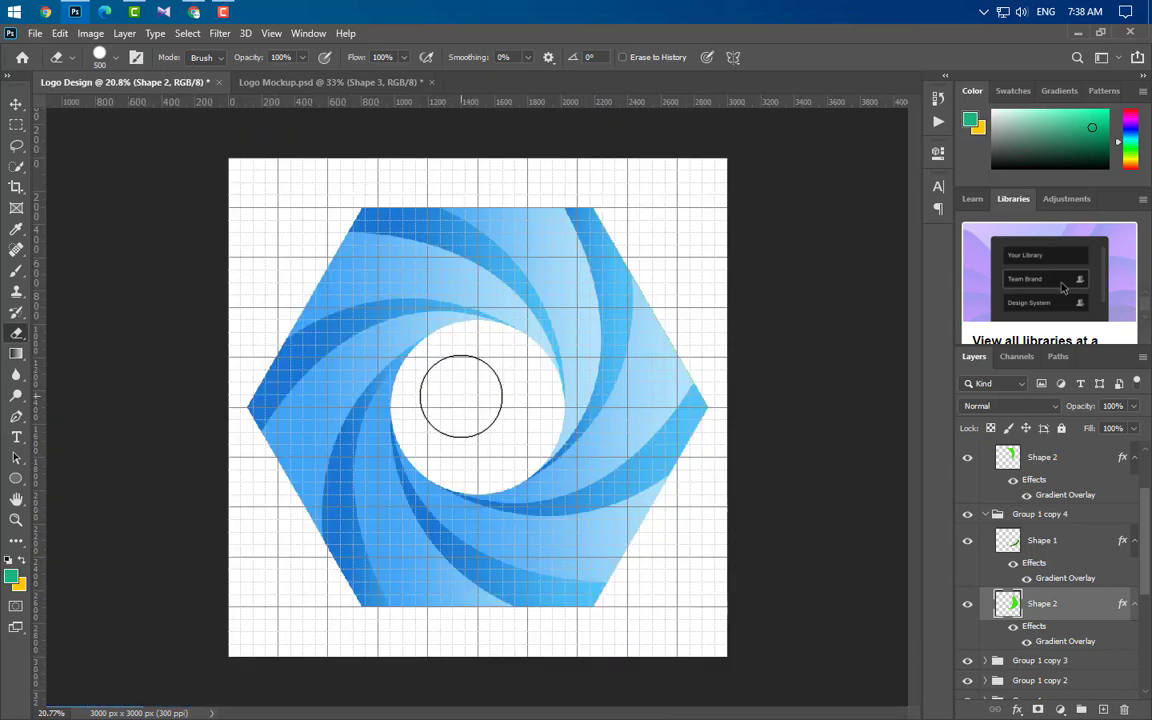
pyautogui.scroll(1, 472, 433)
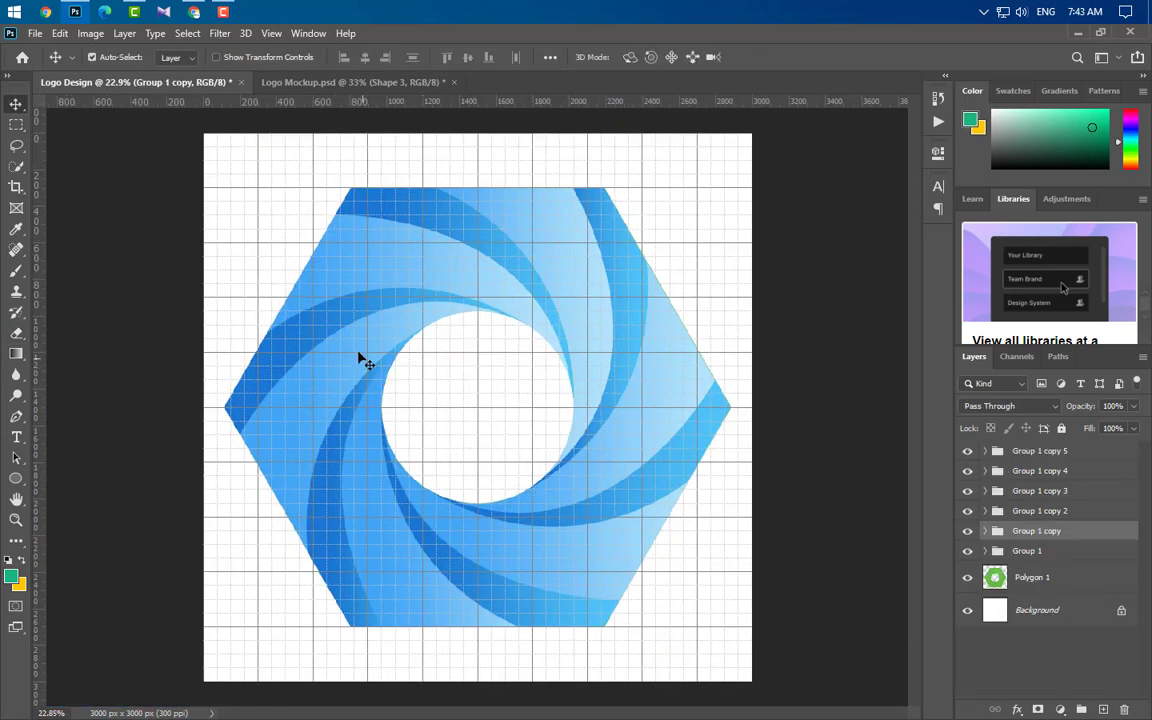
pyautogui.click(360, 354)
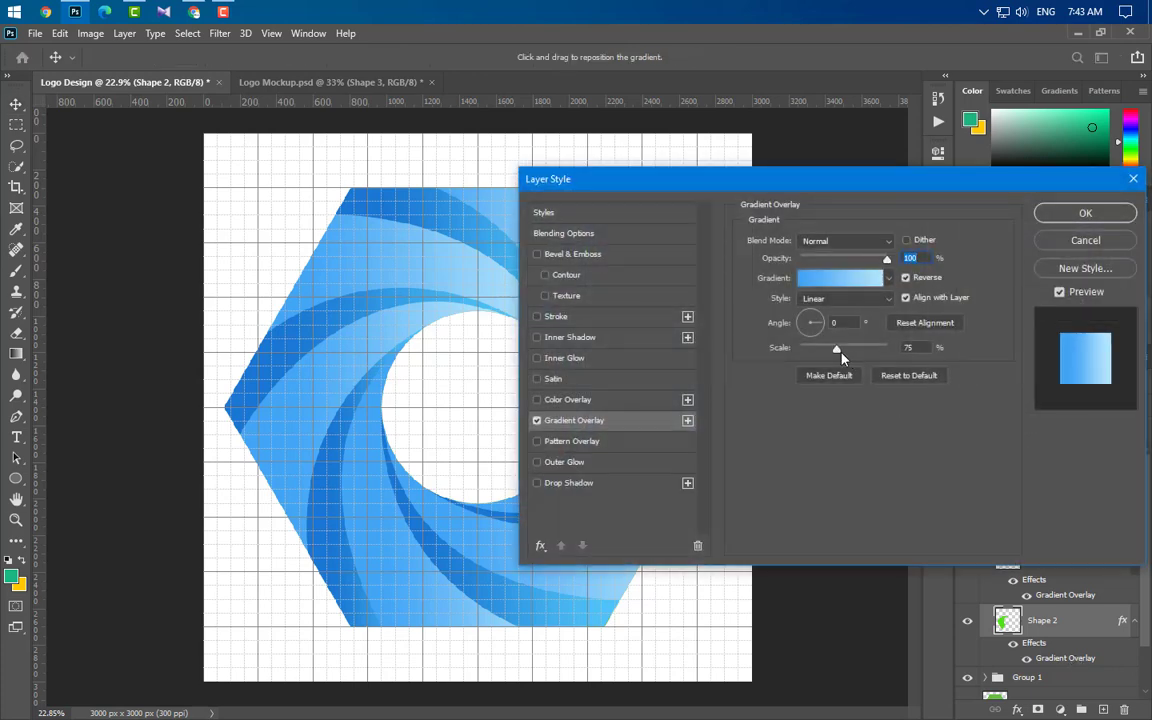
pyautogui.moveTo(838, 350); pyautogui.dragTo(800, 350)
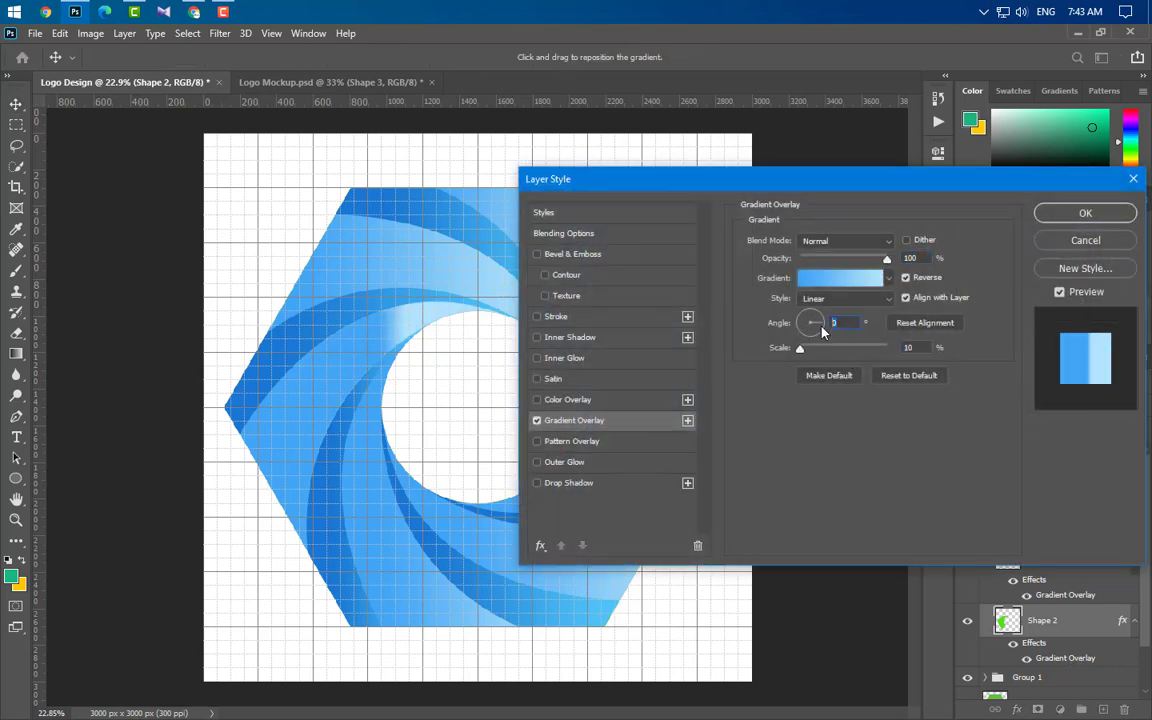
pyautogui.write('45')
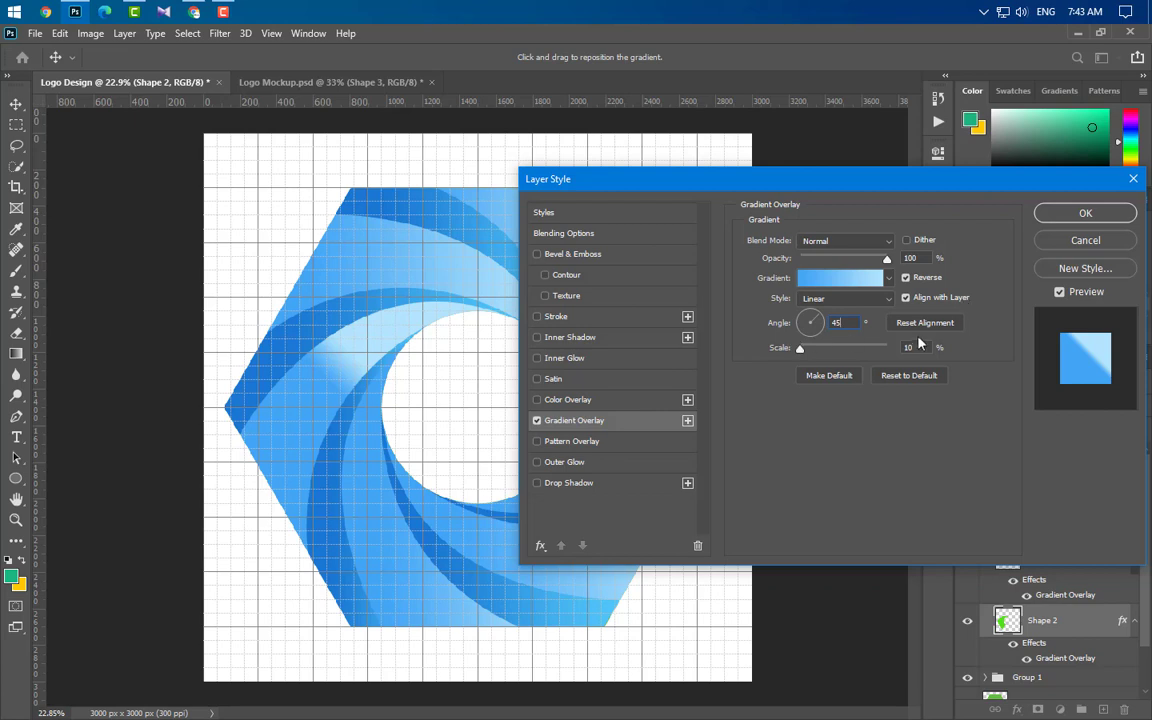
pyautogui.write('75')
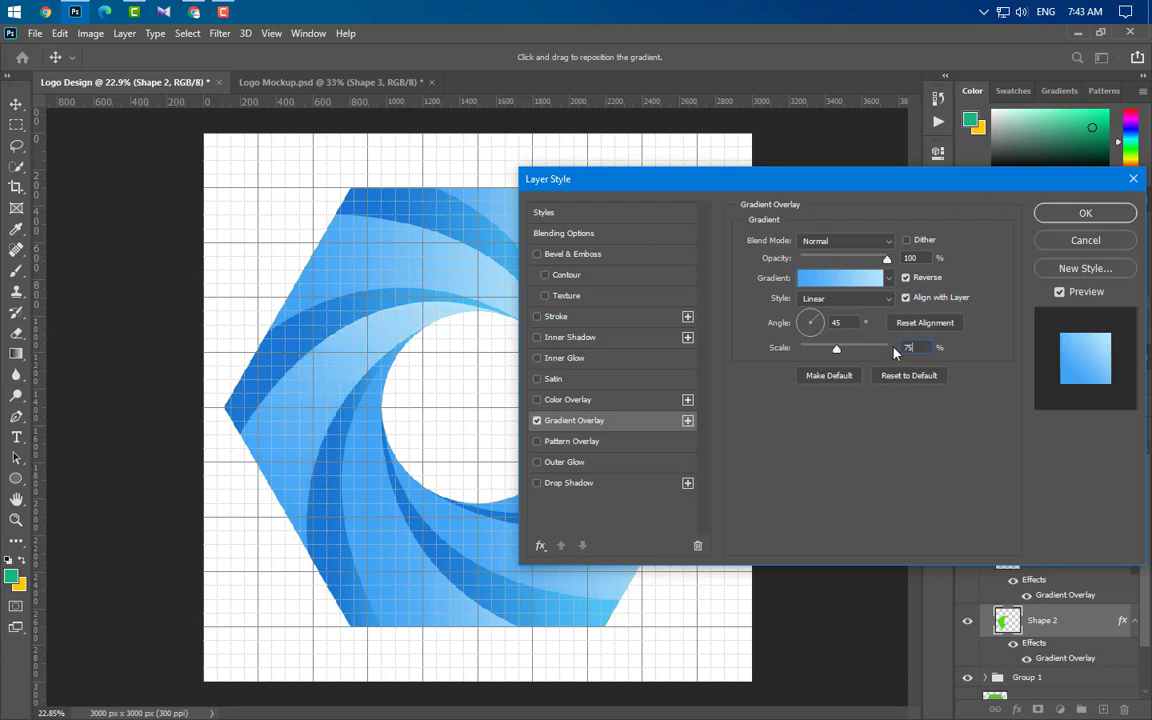
# - Copy Light Green 100 (#DCEDC8) from the Material Design color page in the browser and apply it to the gradient's light blue stop
pyautogui.click(855, 281)
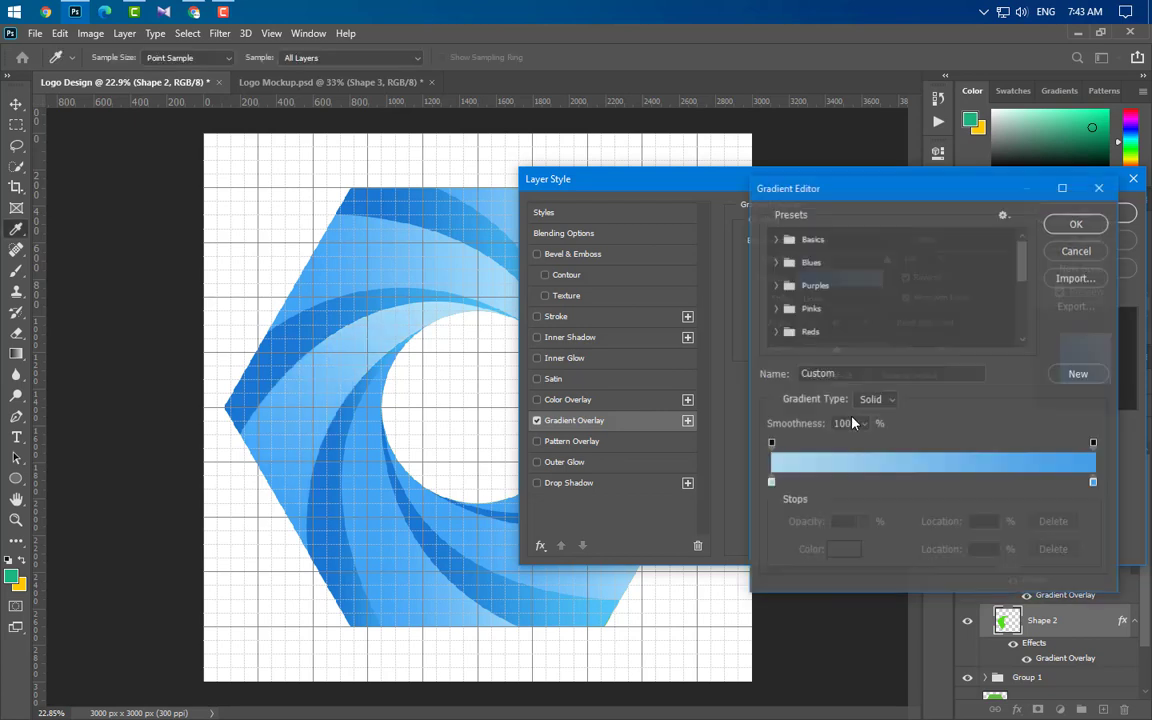
pyautogui.doubleClick(771, 484)
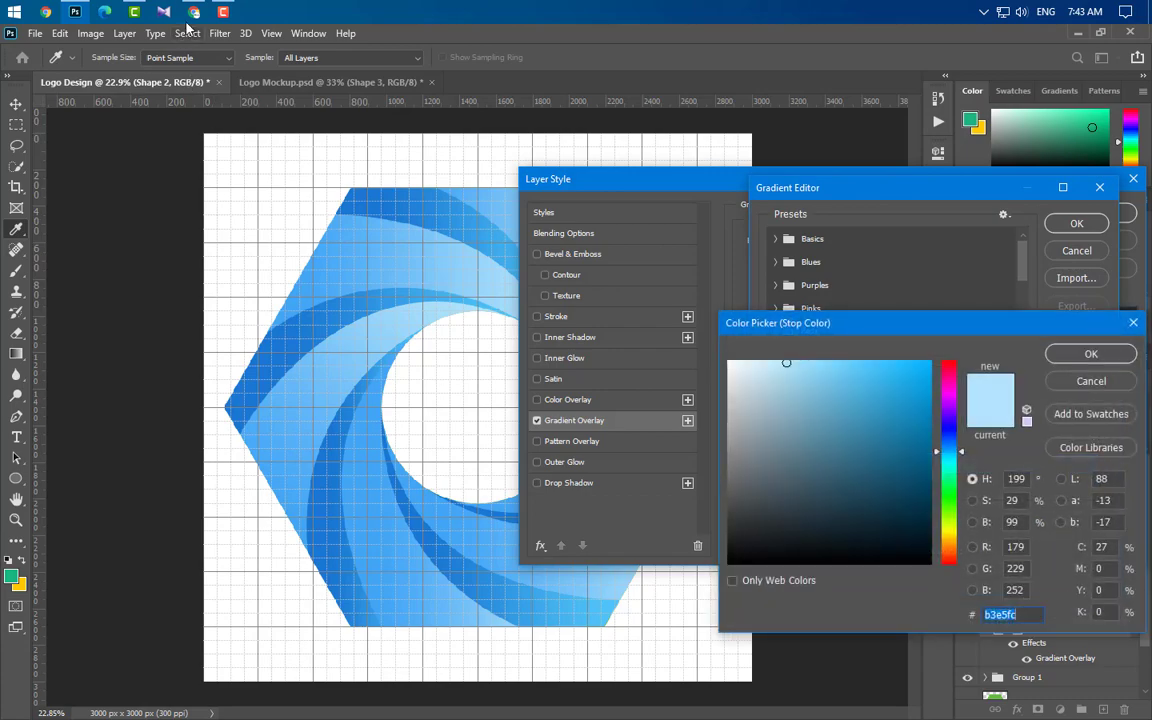
pyautogui.click(193, 12)
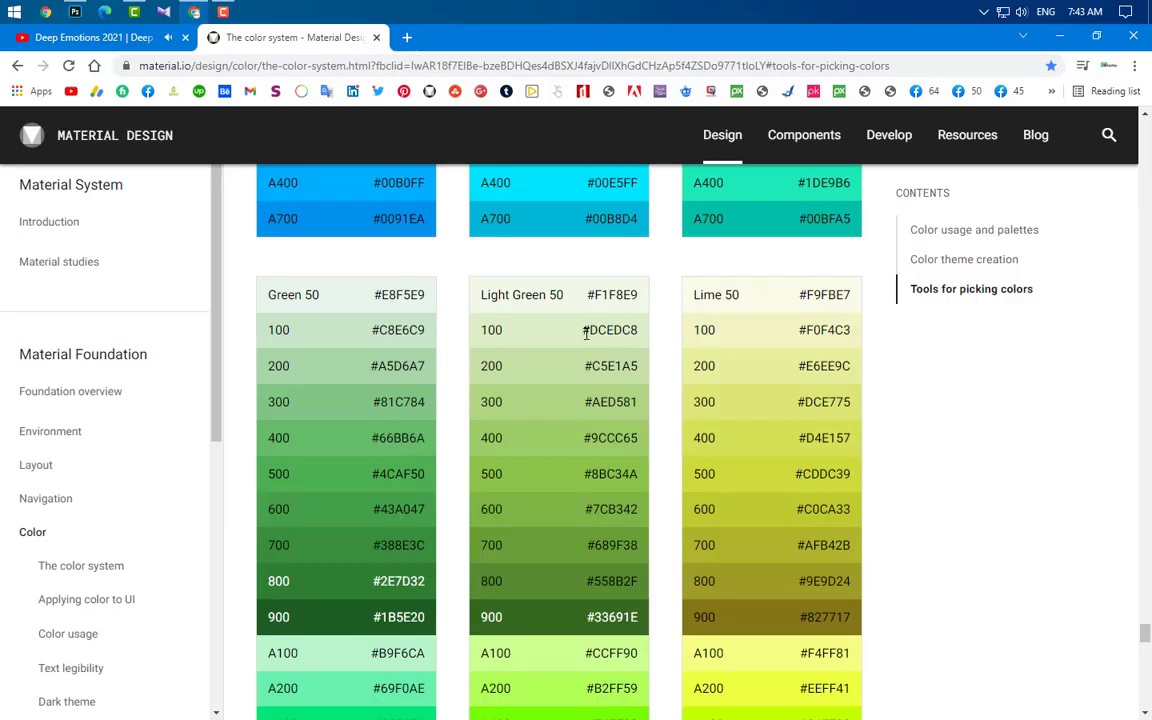
pyautogui.hotkey('ctrl', 'c')
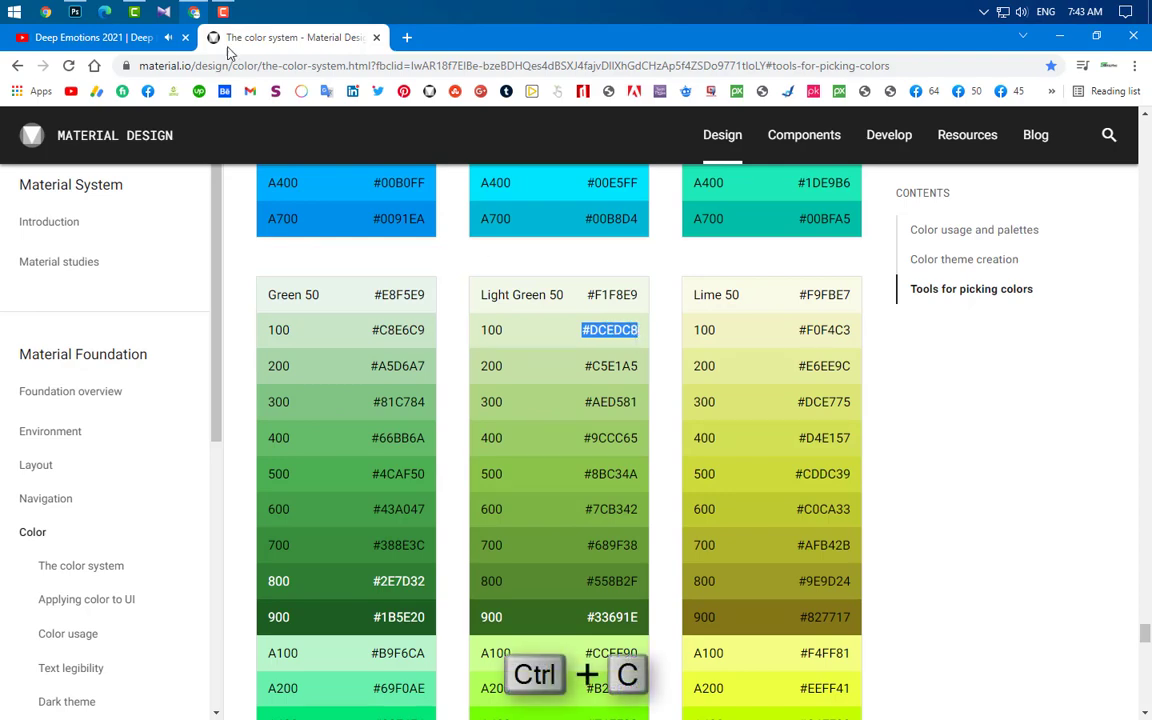
pyautogui.click(196, 13)
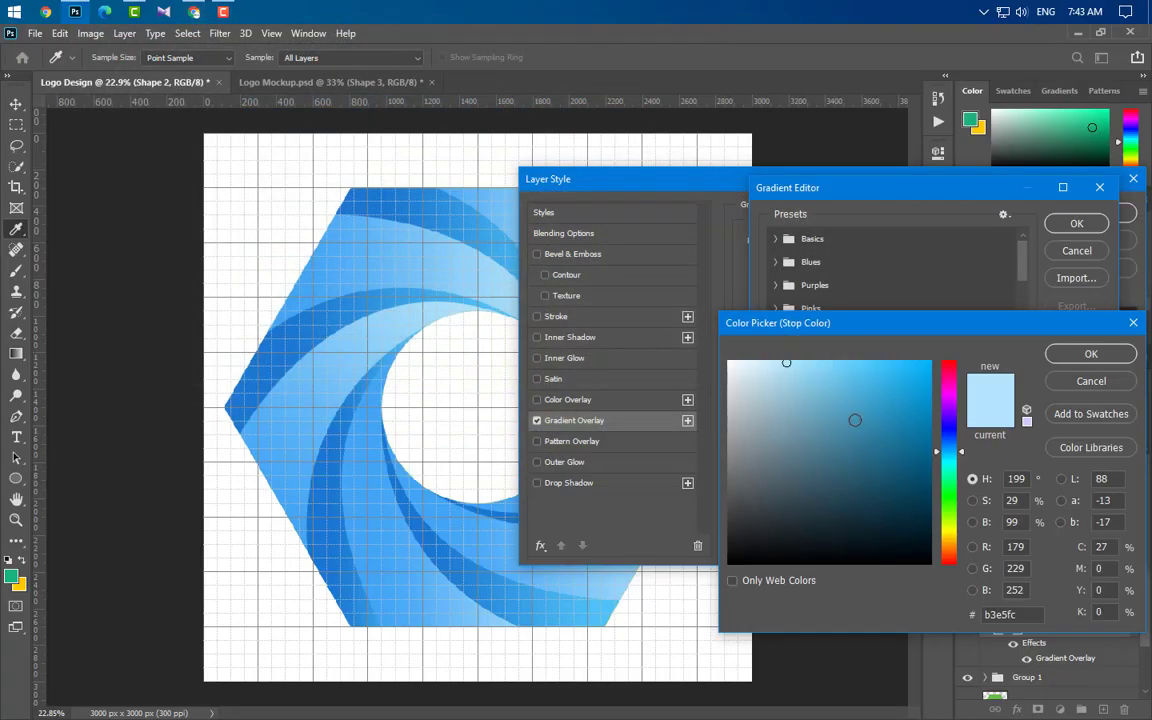
pyautogui.hotkey('ctrl', 'v')
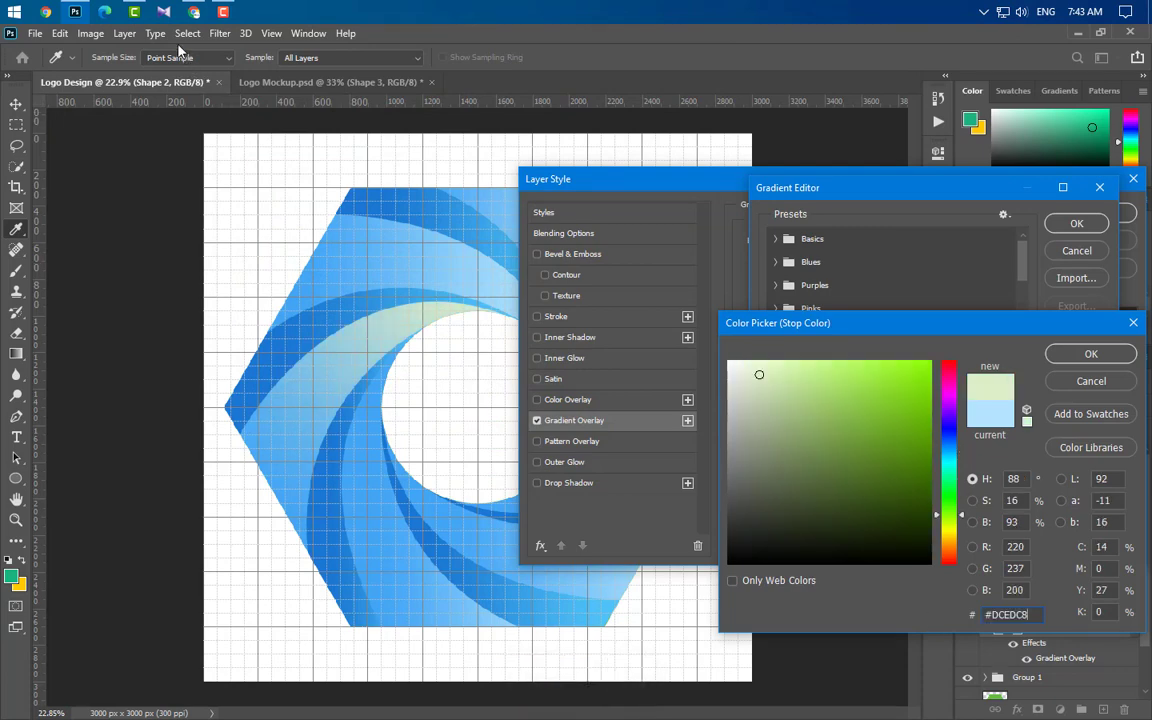
# - Copy Green 400 (#66BB6A) from the Material Design palette in the browser, apply it to the gradient's blue stop, and accept the layer style
pyautogui.click(194, 13)
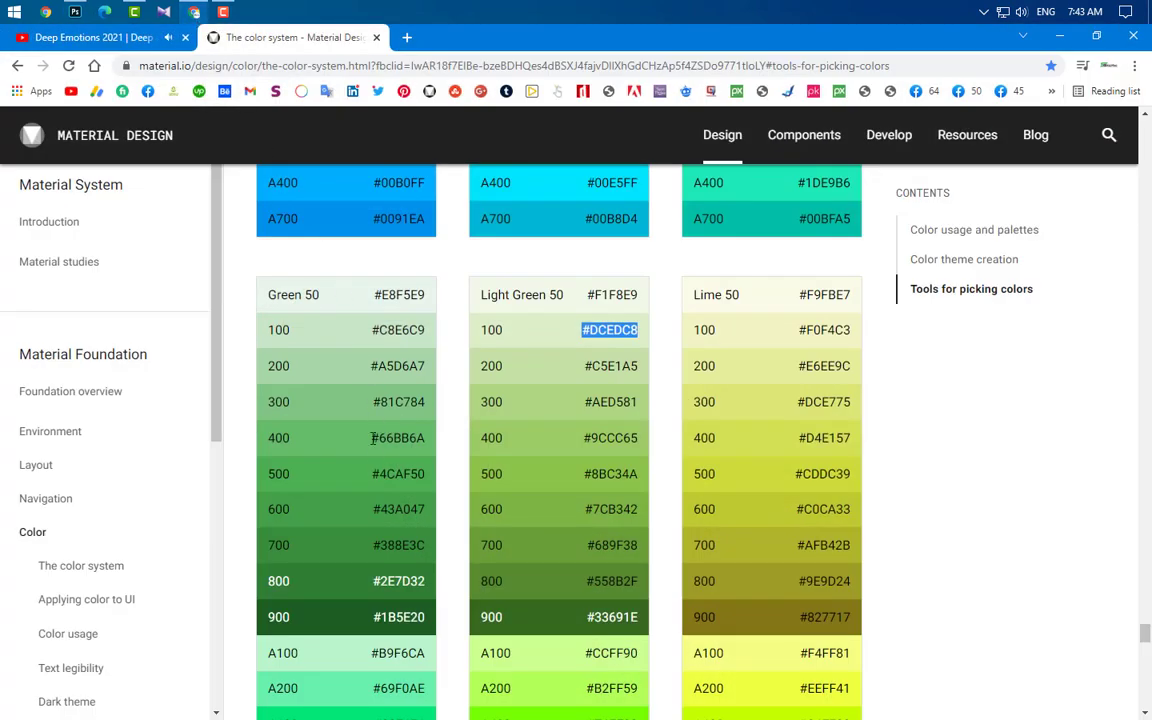
pyautogui.moveTo(424, 440); pyautogui.dragTo(436, 448)
pyautogui.hotkey('ctrl', 'c')
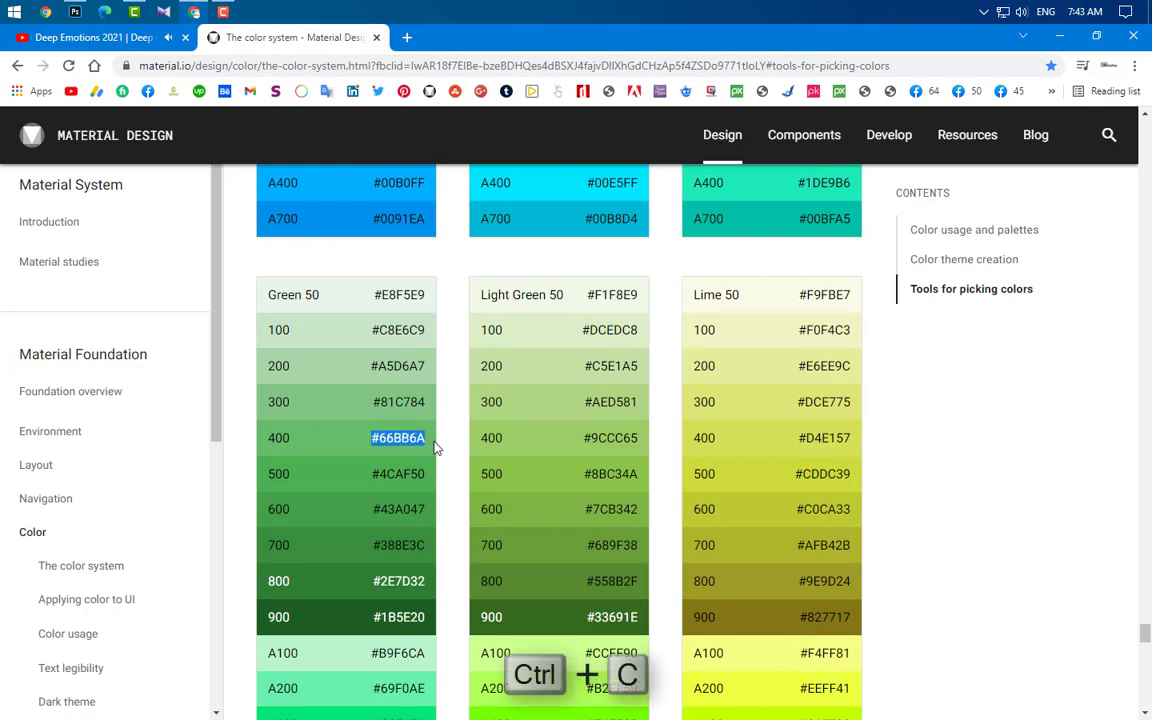
pyautogui.click(75, 12)
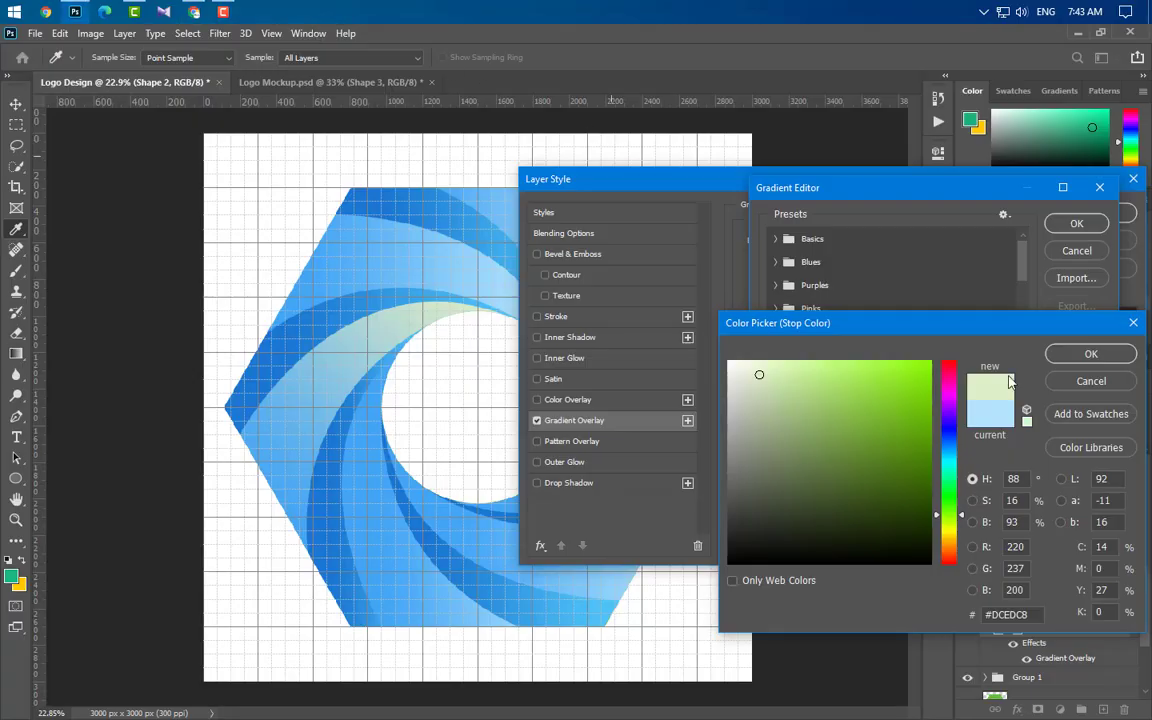
pyautogui.click(1091, 353)
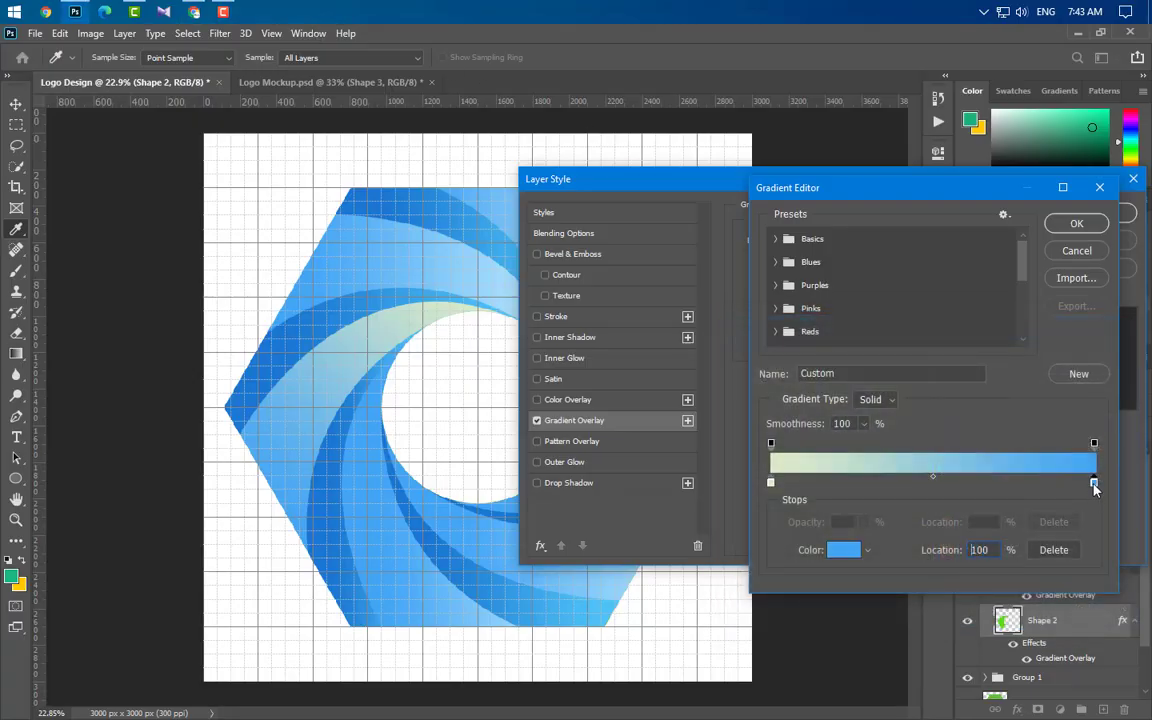
pyautogui.doubleClick(1094, 484)
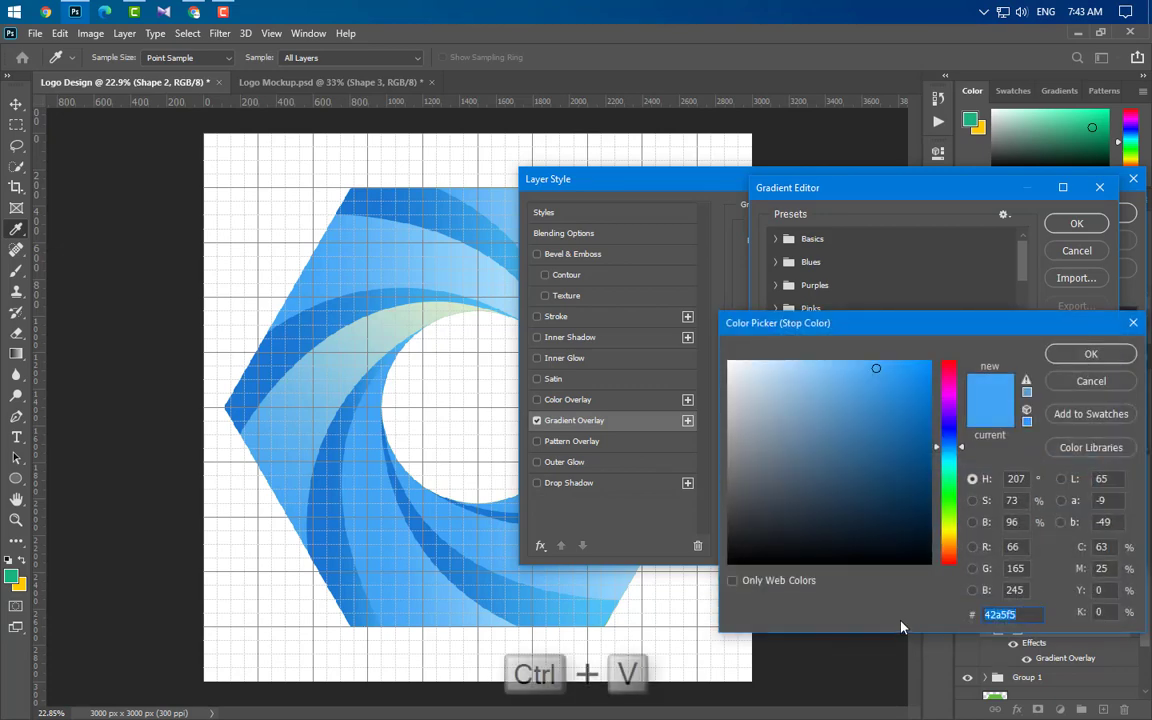
pyautogui.hotkey('ctrl', 'v')
pyautogui.click(1115, 358)
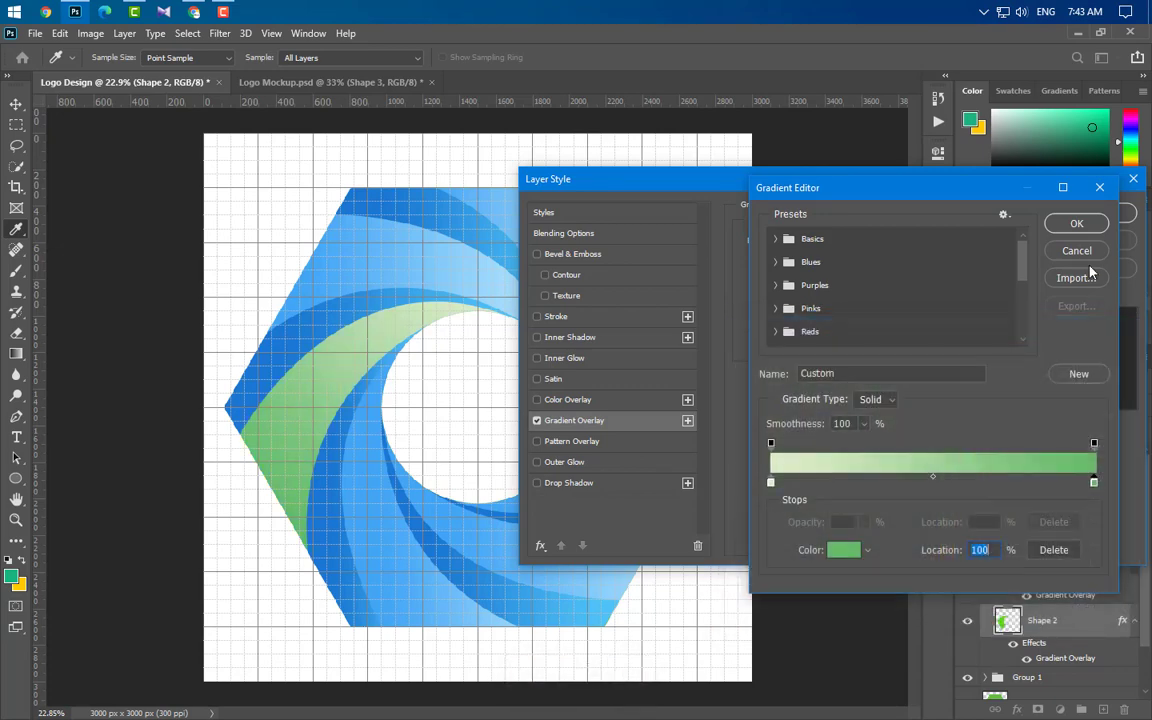
pyautogui.click(1077, 224)
pyautogui.click(1086, 214)
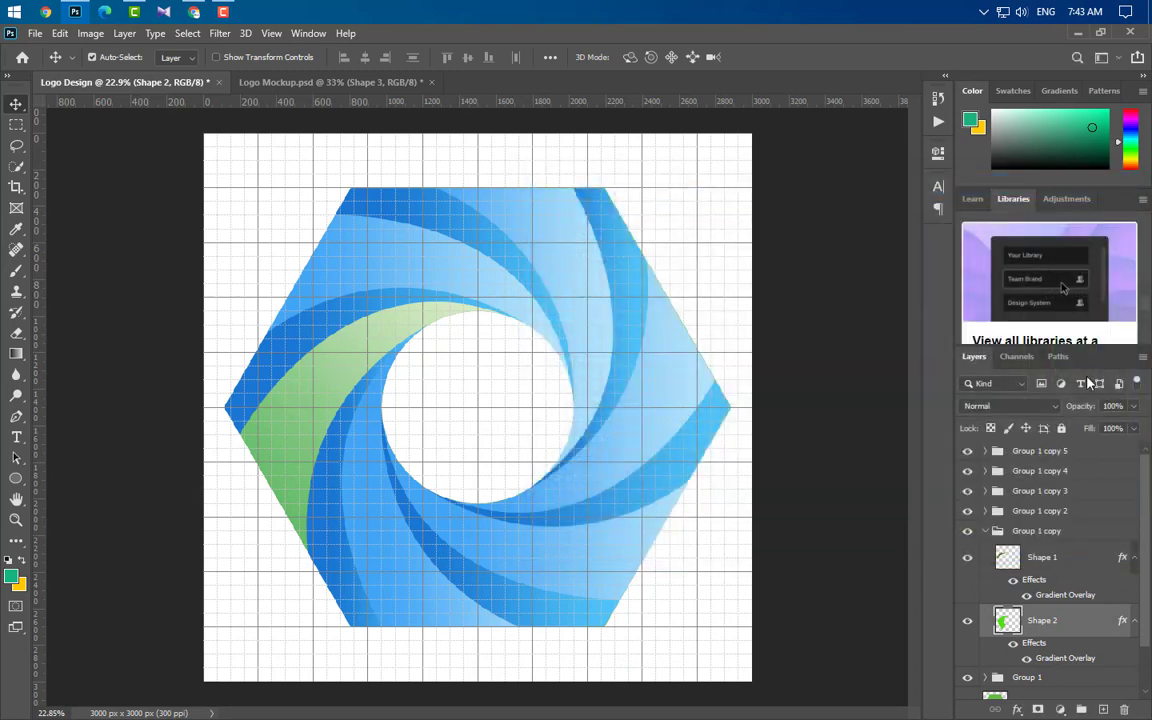
# - Copy the layer style of Shape 2 in Group 1 copy and paste it onto Shape 1 in the same group
pyautogui.rightClick(1093, 627)
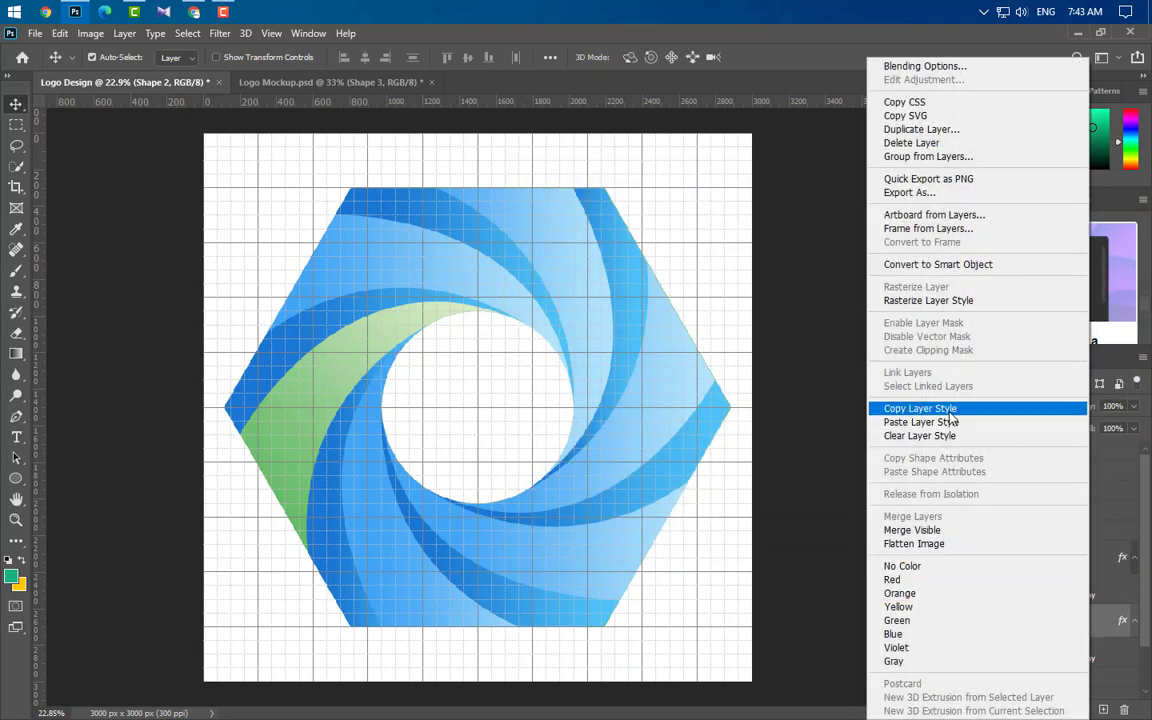
pyautogui.click(950, 410)
pyautogui.click(1085, 560)
pyautogui.rightClick(1085, 560)
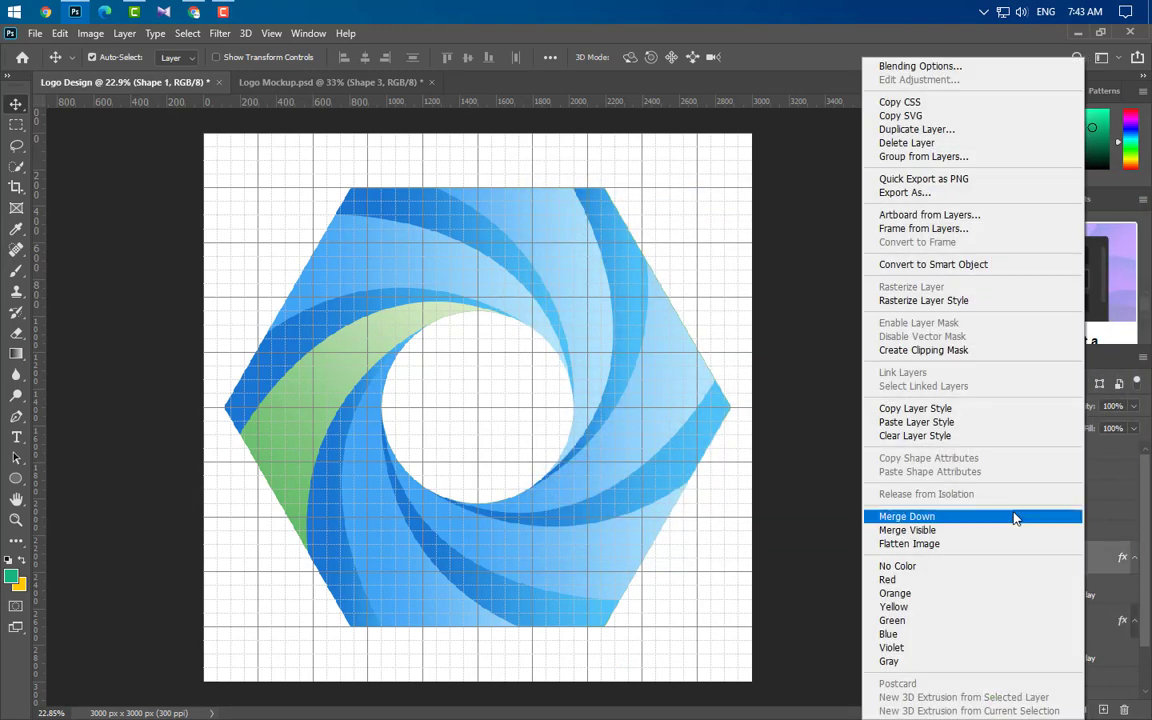
pyautogui.click(941, 424)
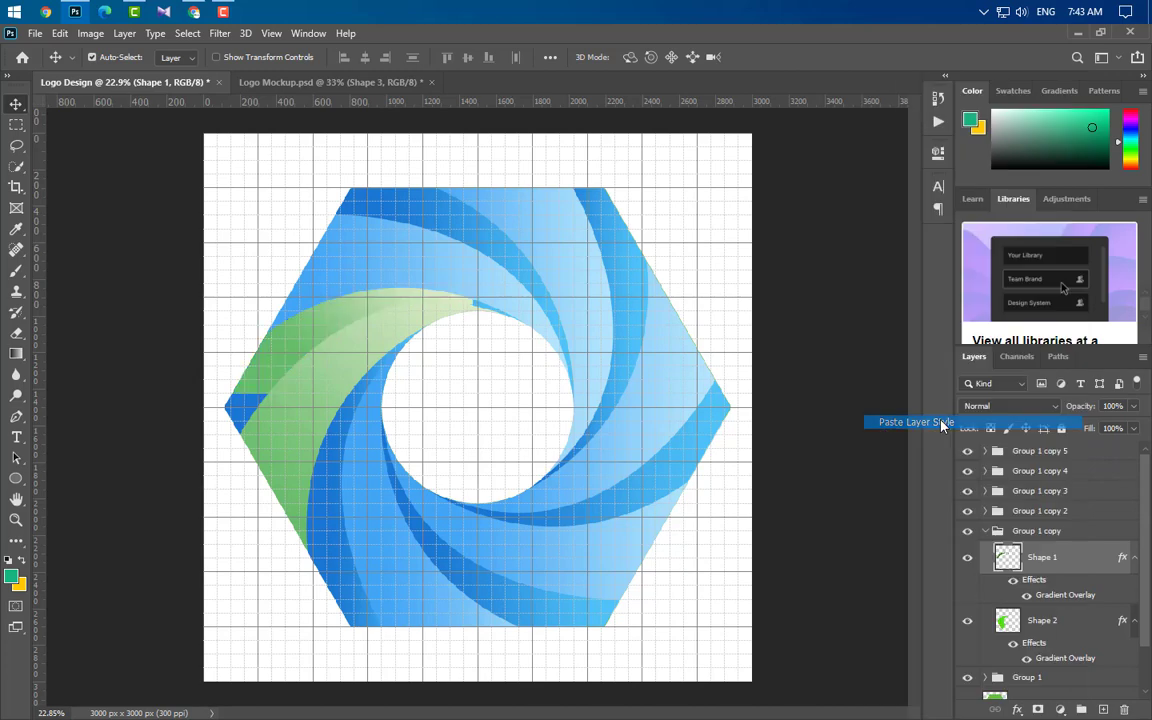
# - Set the pale stop of Shape 1's overlay gradient to Light Green 300 (#AED581), copied from the Material Design palette in the browser
pyautogui.doubleClick(1062, 595)
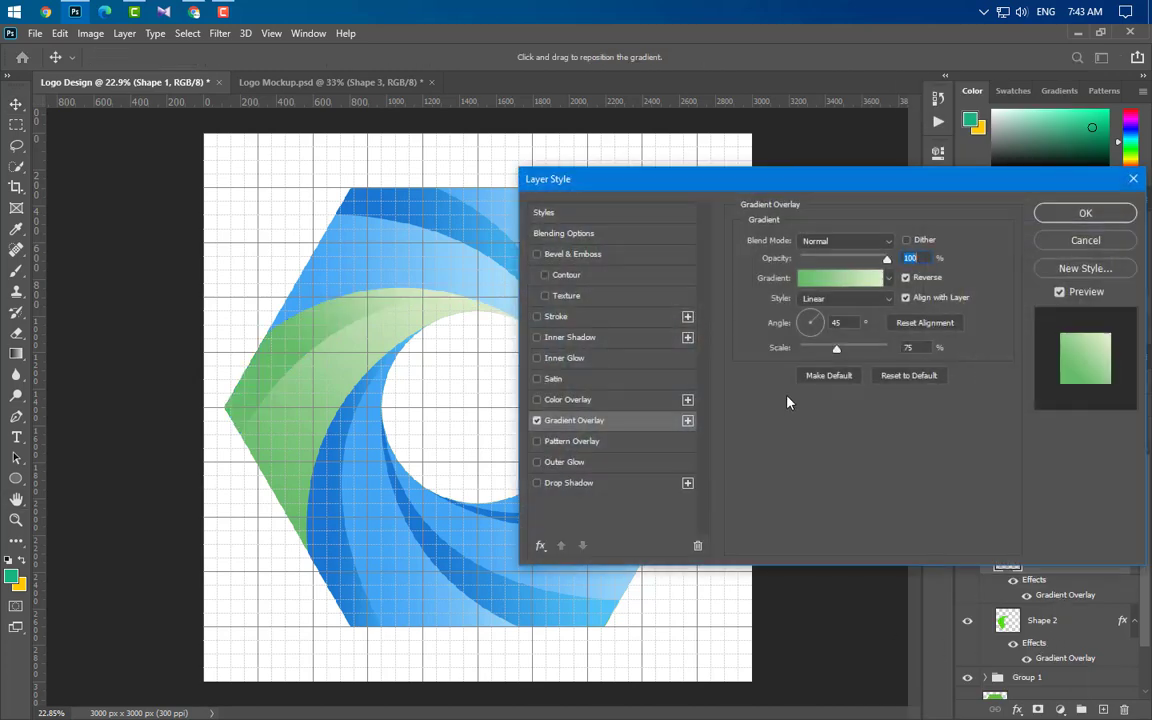
pyautogui.click(832, 280)
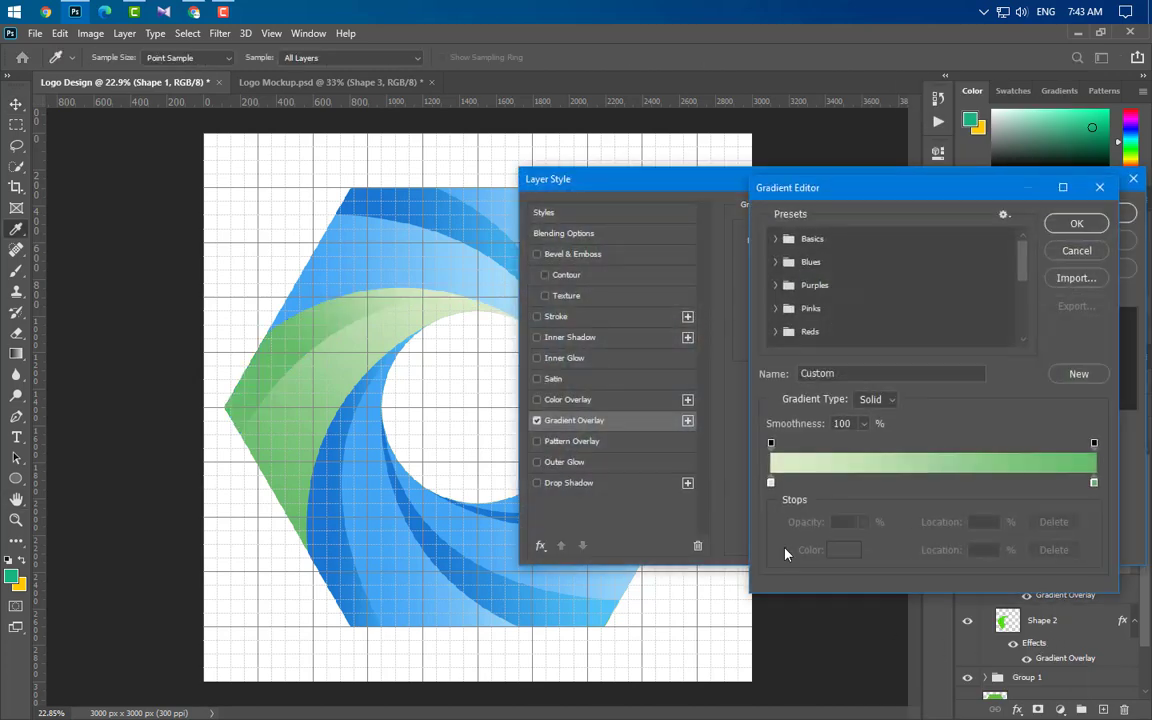
pyautogui.click(195, 12)
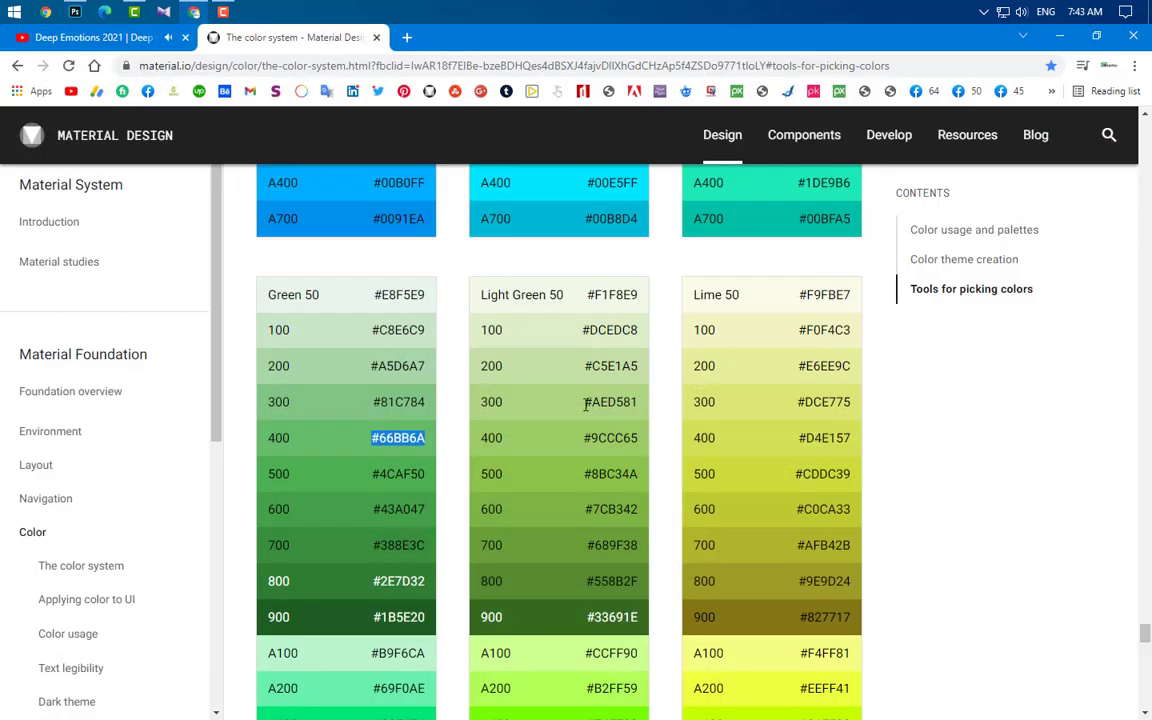
pyautogui.moveTo(636, 403); pyautogui.dragTo(639, 403)
pyautogui.hotkey('ctrl', 'c')
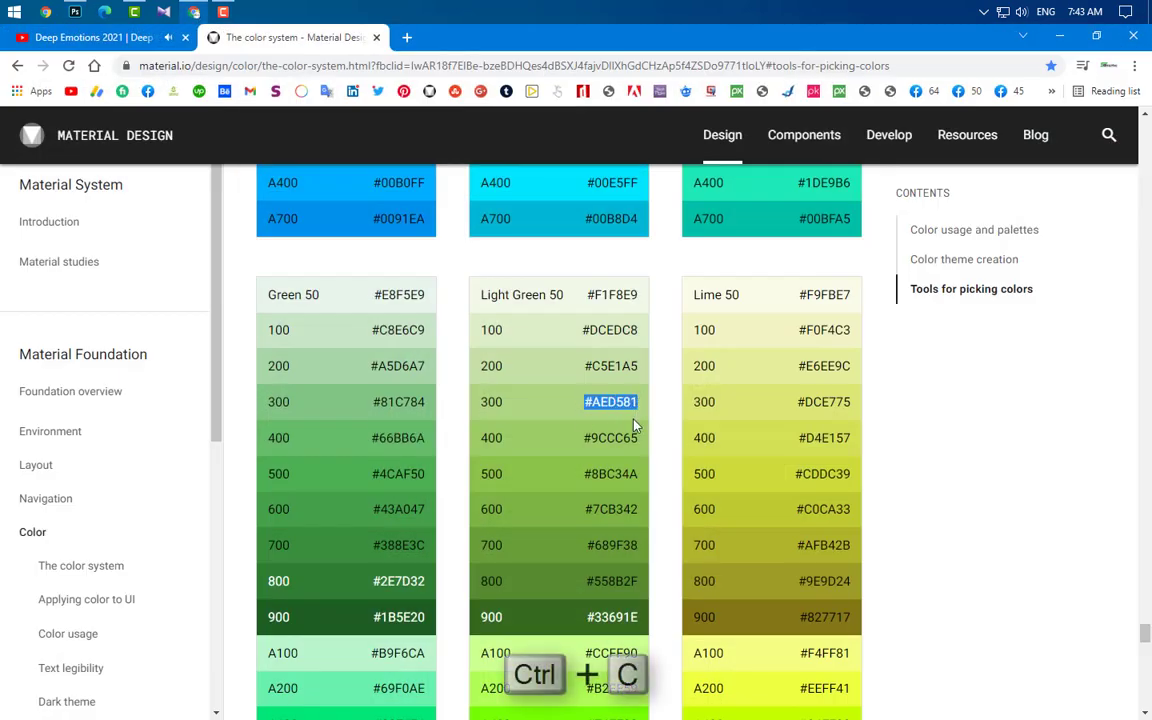
pyautogui.hotkey('alt', 'Tab')
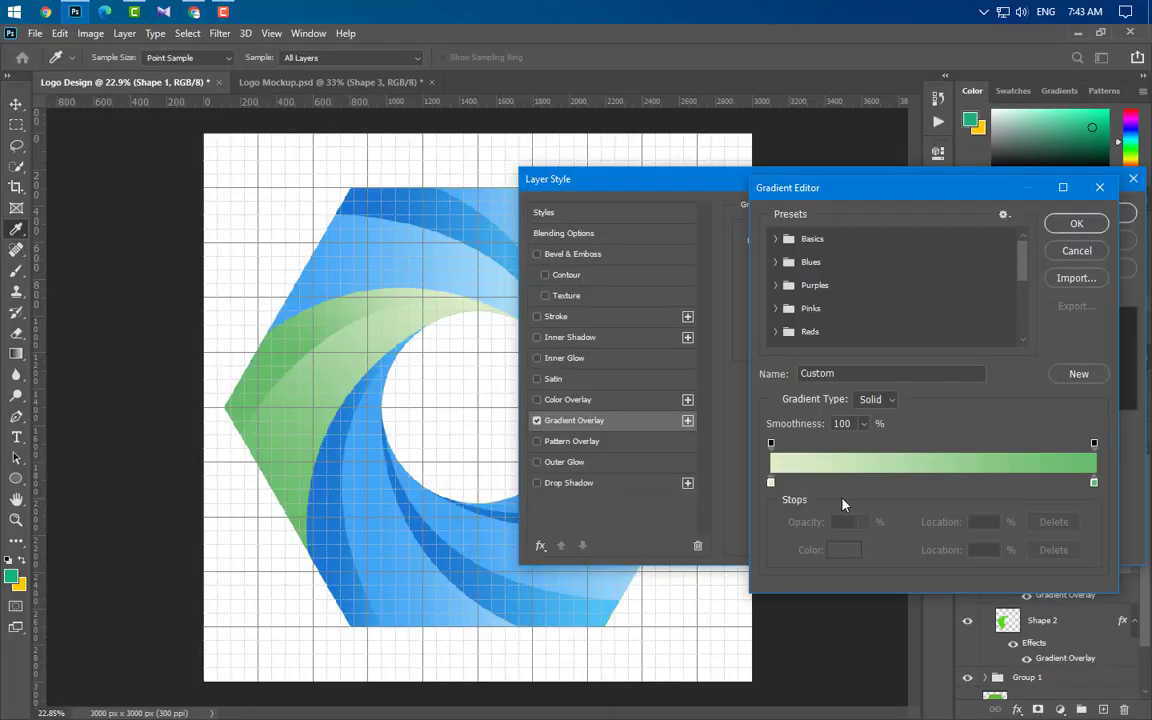
pyautogui.doubleClick(770, 484)
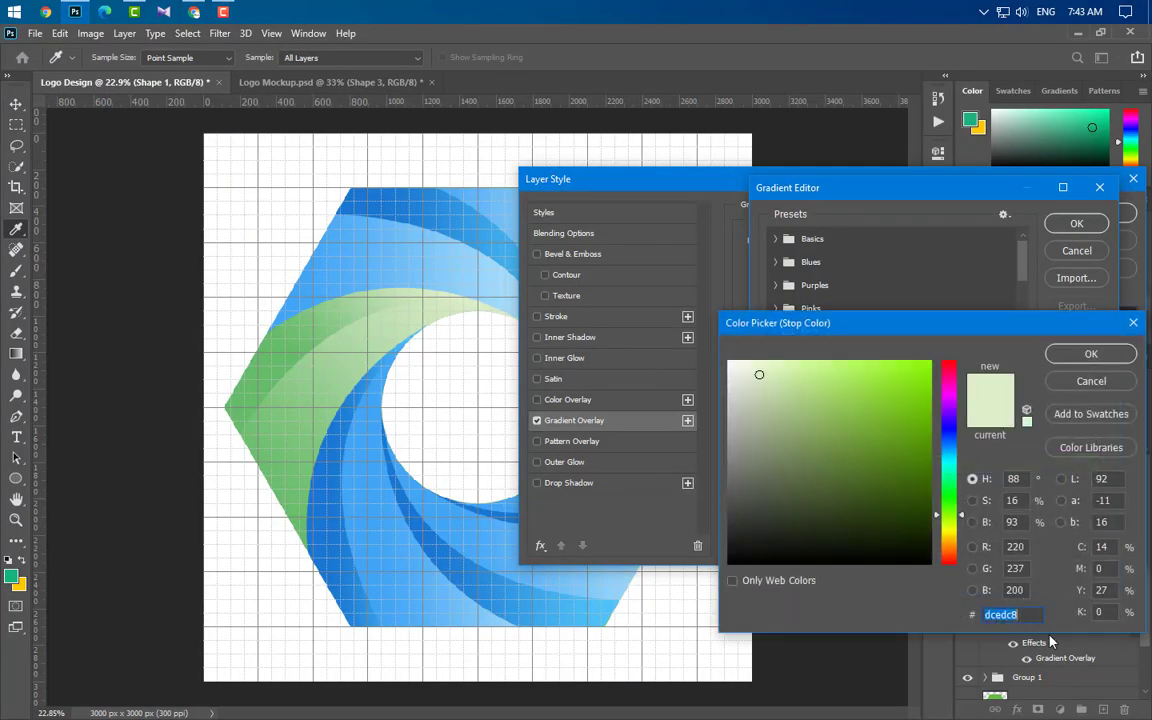
pyautogui.hotkey('ctrl', 'v')
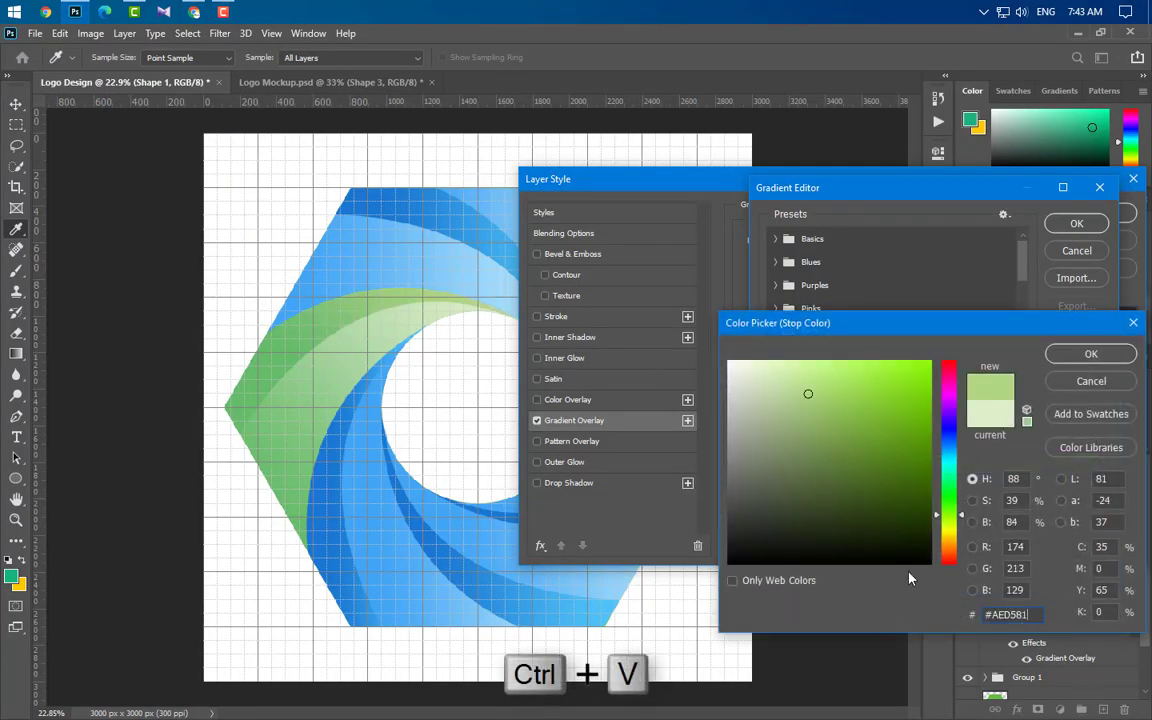
pyautogui.click(1090, 356)
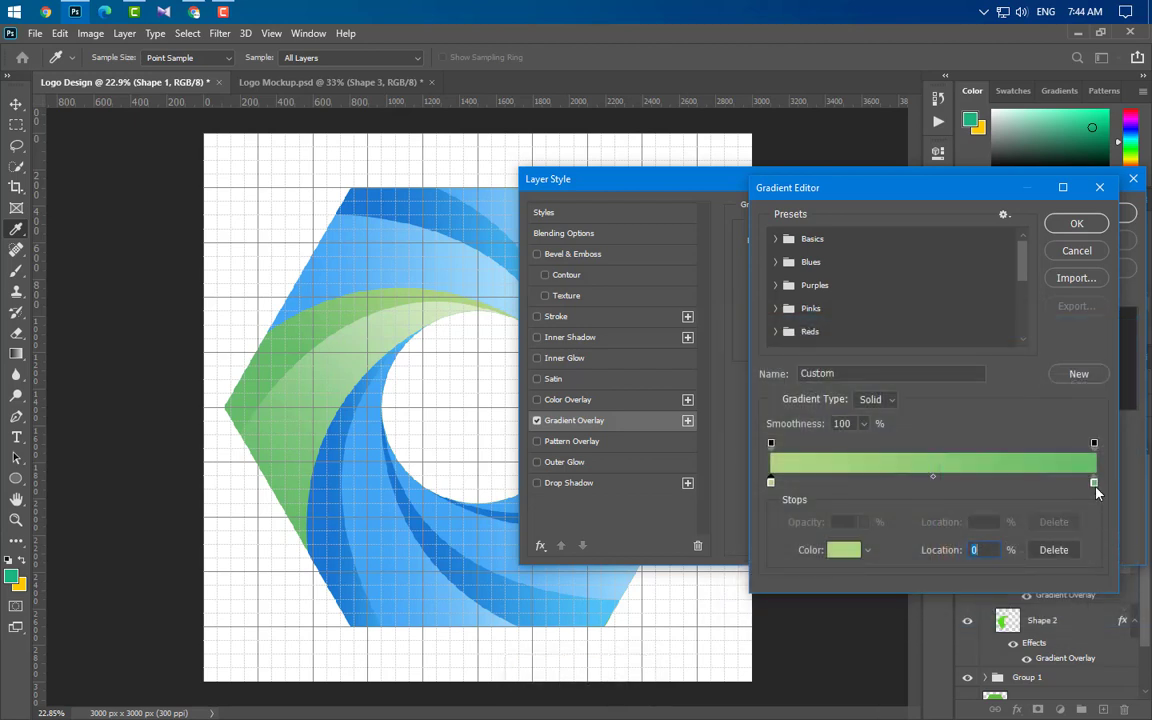
# - Set the gradient's other green stop to Green 700 (#388E3C), copied from the browser palette, and accept Shape 1's layer style
pyautogui.doubleClick(1094, 484)
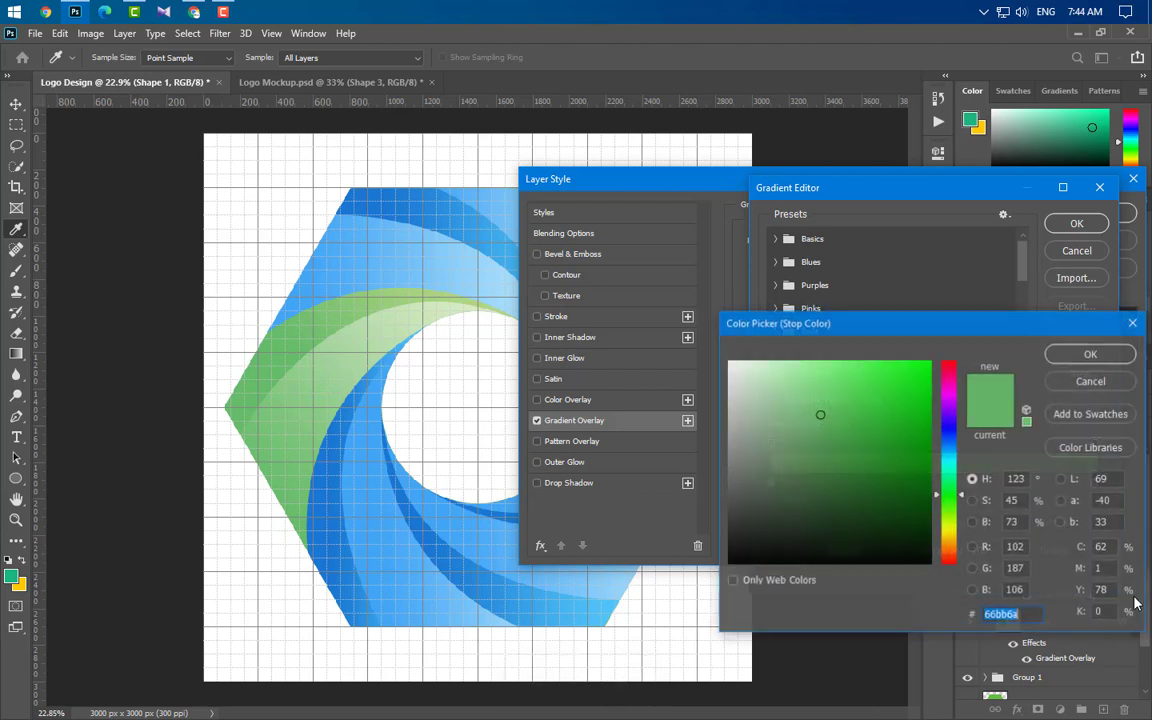
pyautogui.click(78, 12)
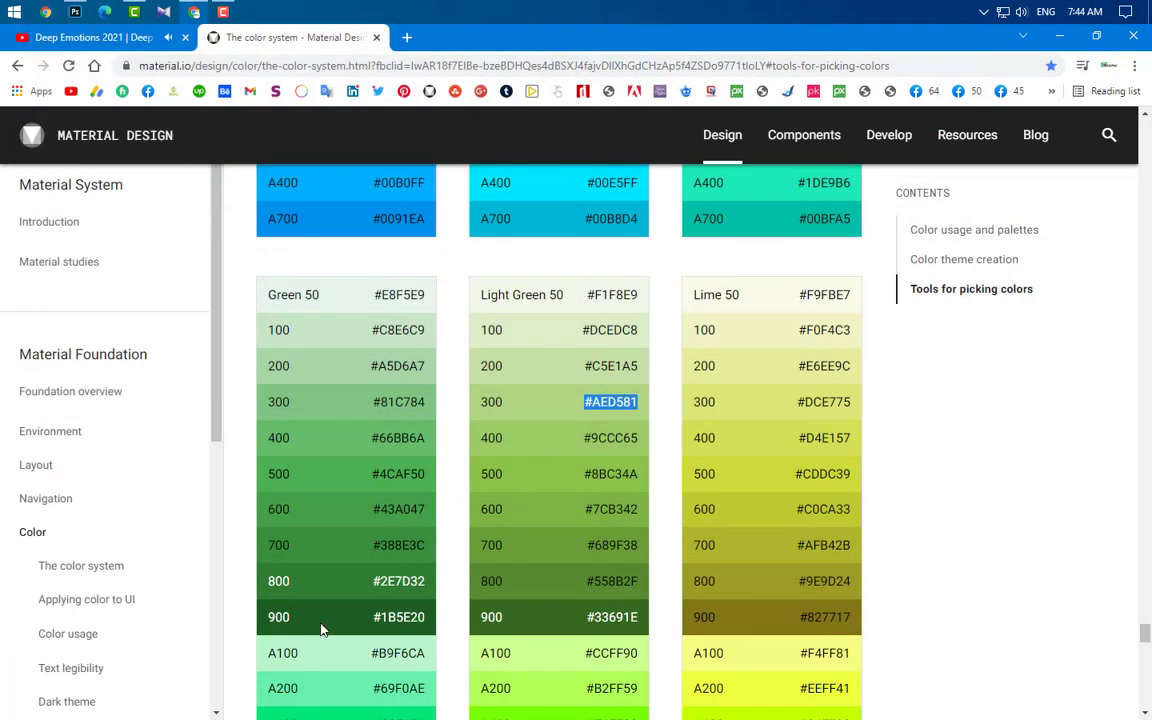
pyautogui.moveTo(406, 546); pyautogui.dragTo(427, 558)
pyautogui.hotkey('ctrl', 'c')
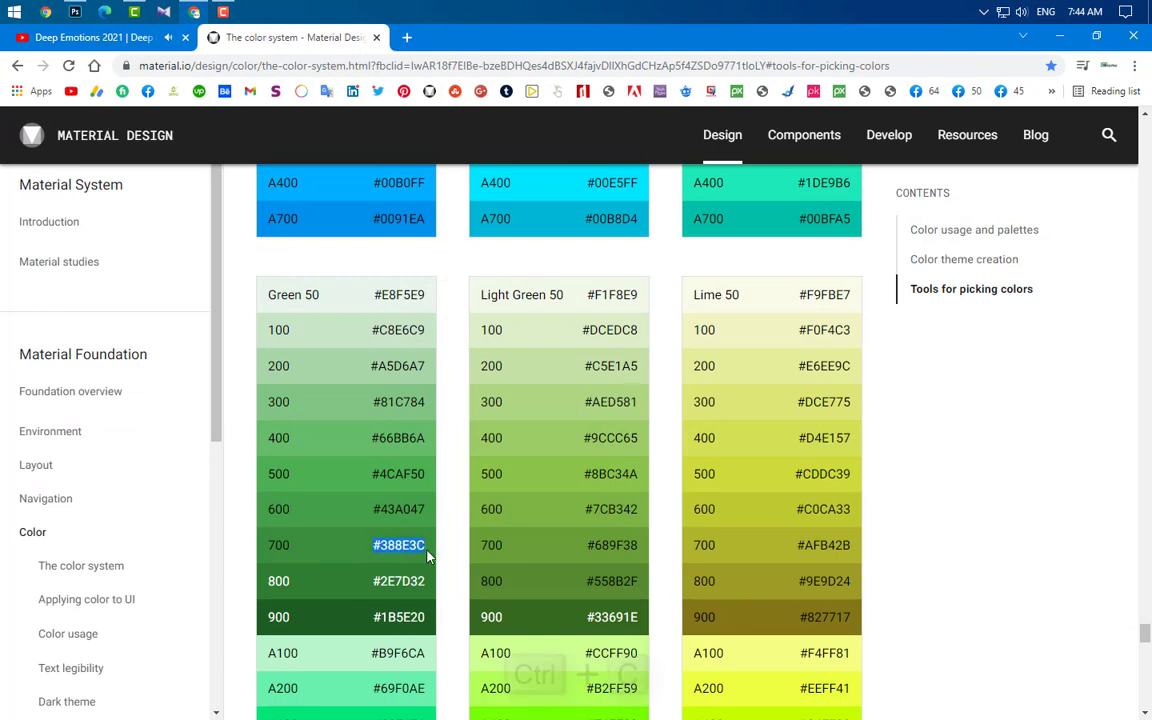
pyautogui.click(75, 12)
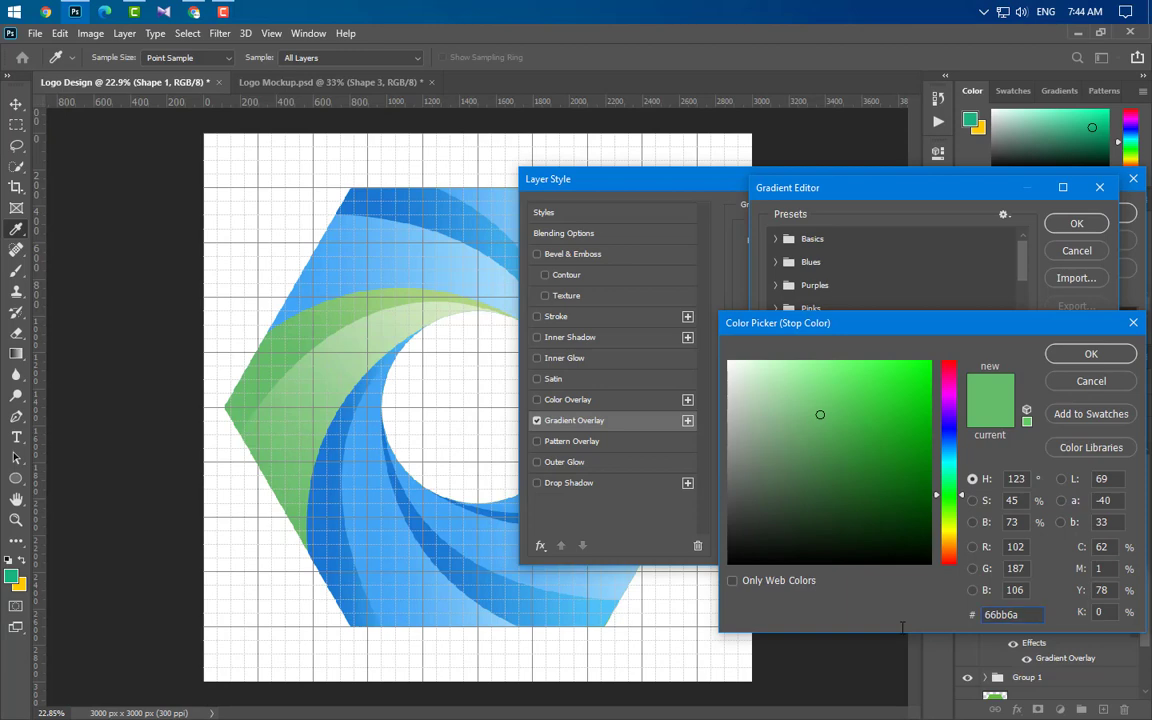
pyautogui.hotkey('ctrl', 'v')
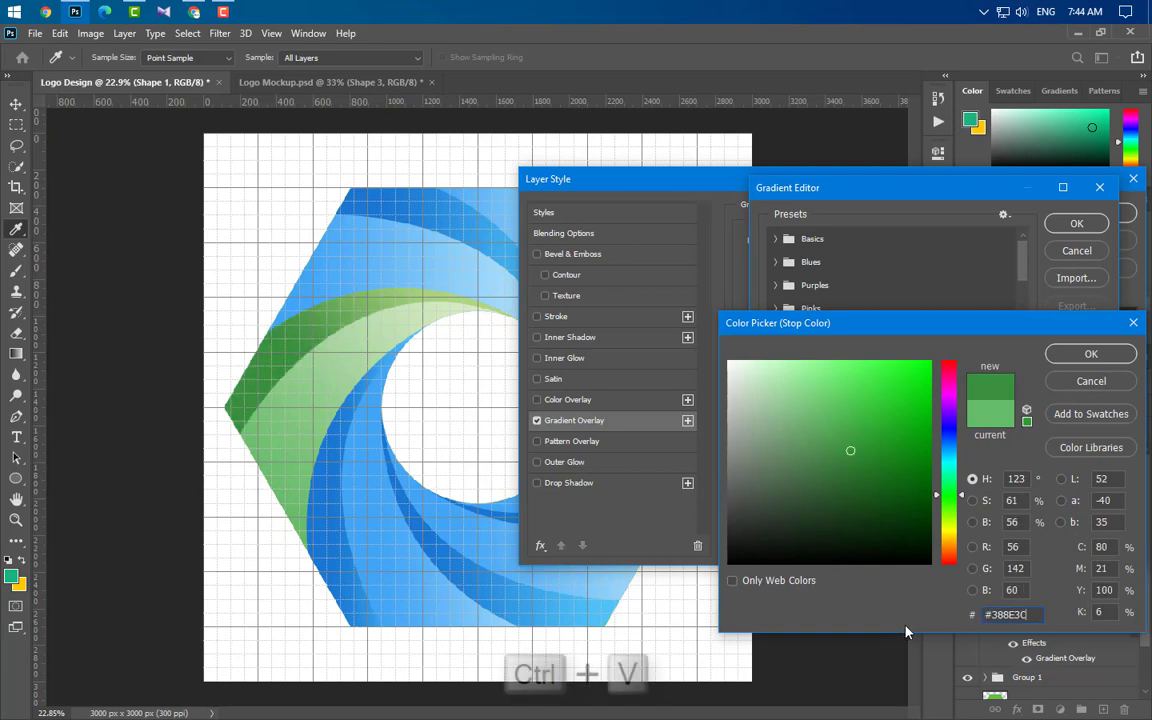
pyautogui.click(1091, 355)
pyautogui.click(1072, 224)
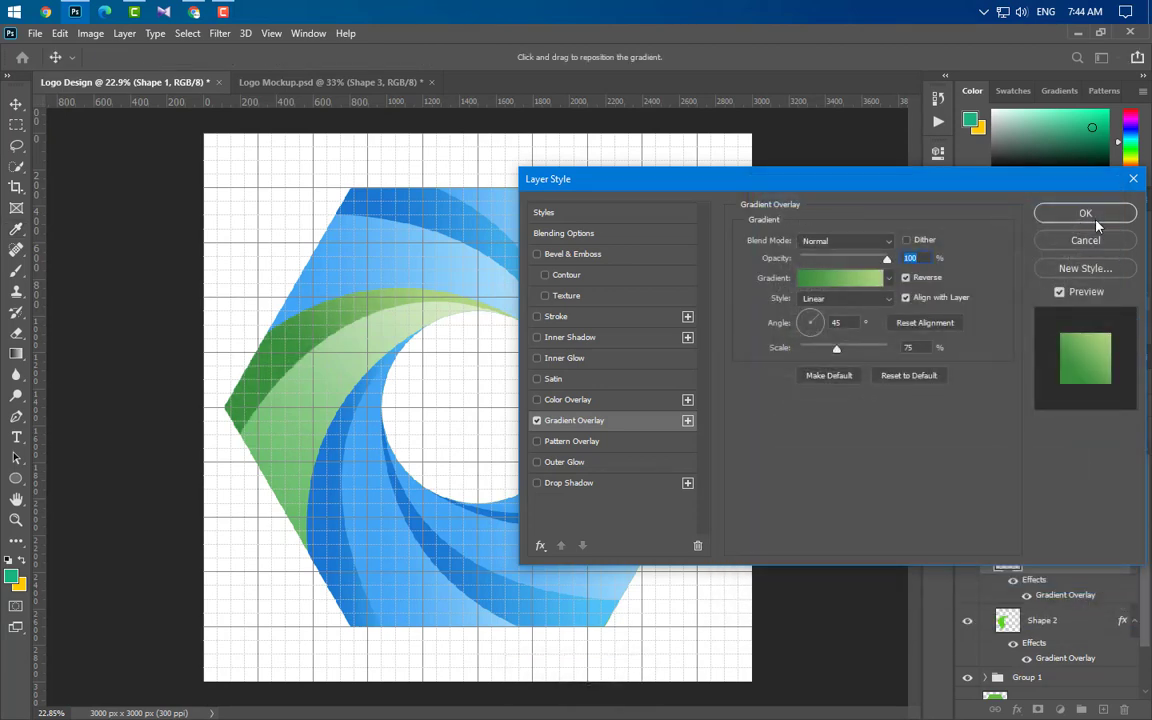
pyautogui.click(1093, 217)
# - Reposition the Gradient Overlay on Group 1 copy 2's Shape 2 segment and set its angle to 90° and scale to 75%
pyautogui.click(412, 580)
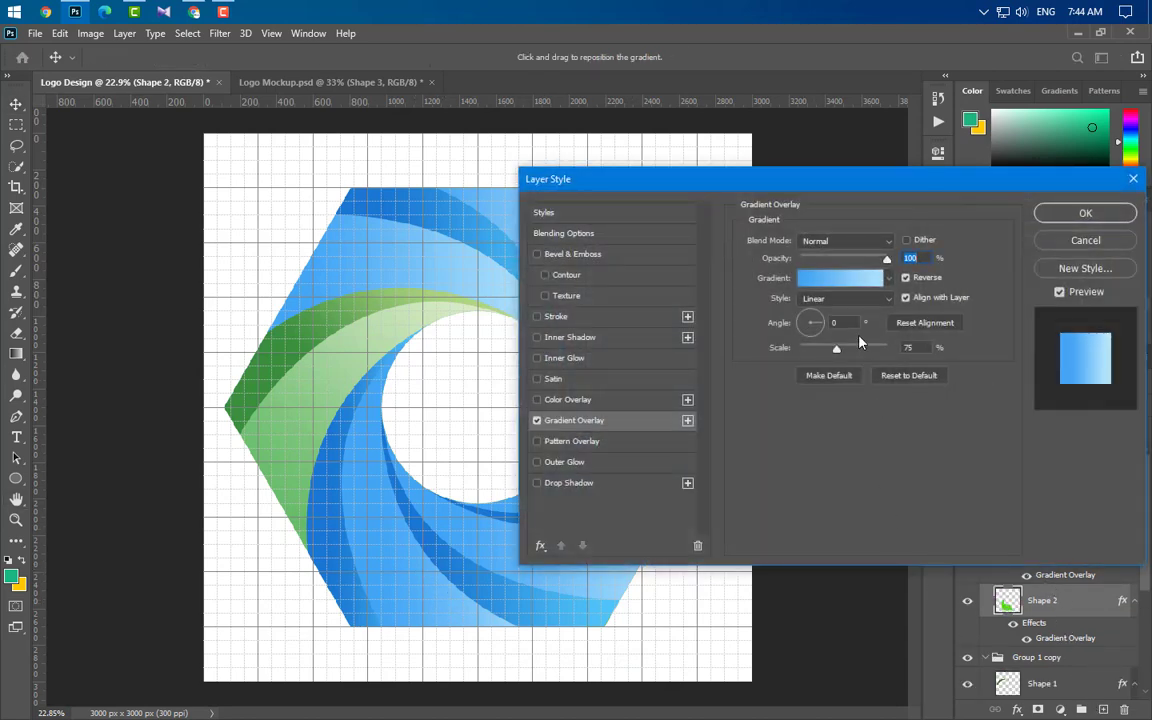
pyautogui.moveTo(836, 355); pyautogui.dragTo(611, 374)
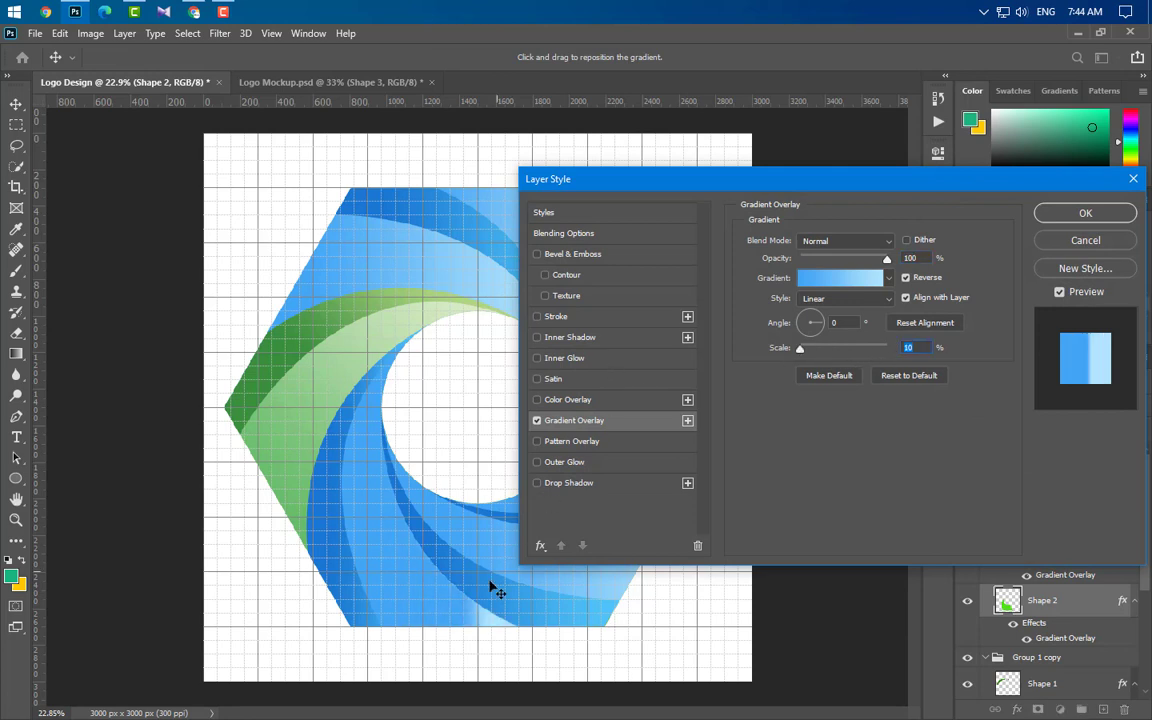
pyautogui.moveTo(387, 592); pyautogui.dragTo(380, 588)
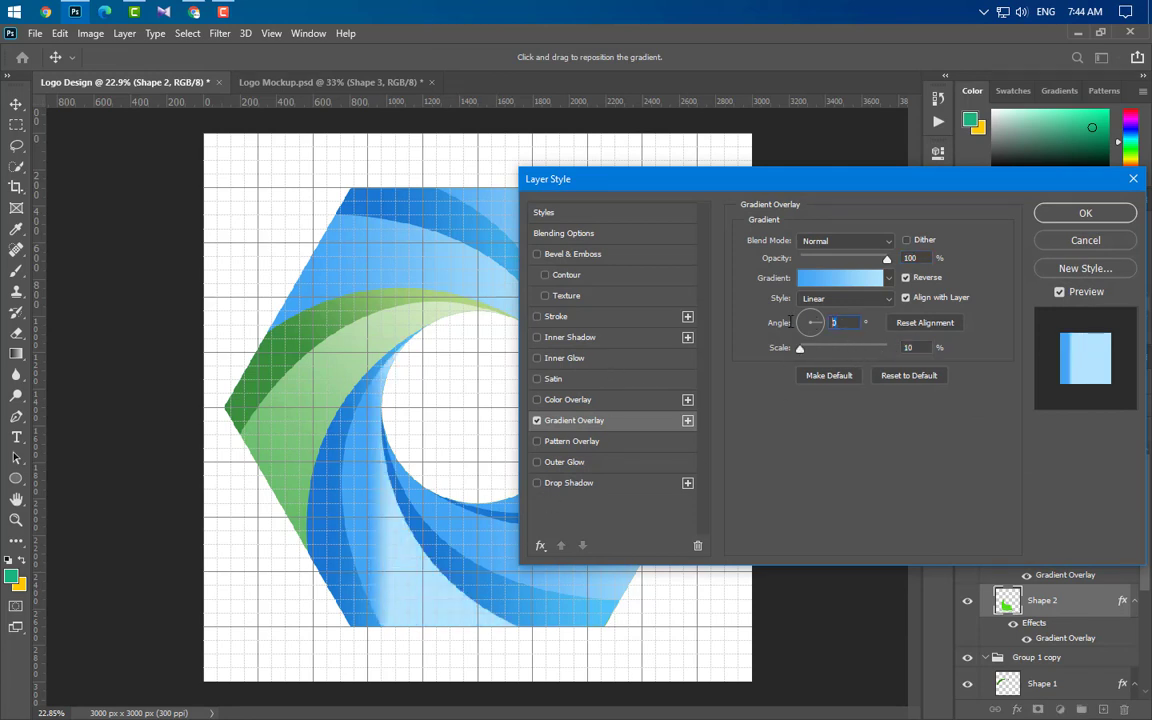
pyautogui.moveTo(800, 330); pyautogui.dragTo(812, 323)
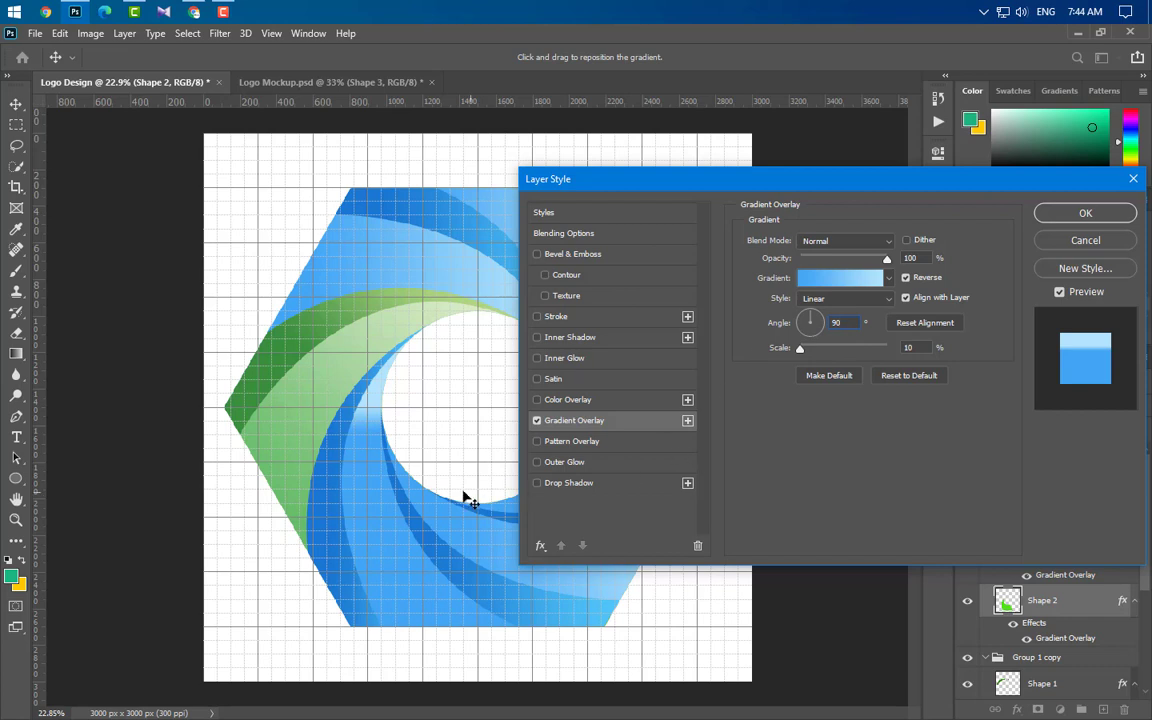
pyautogui.moveTo(463, 497); pyautogui.dragTo(490, 548)
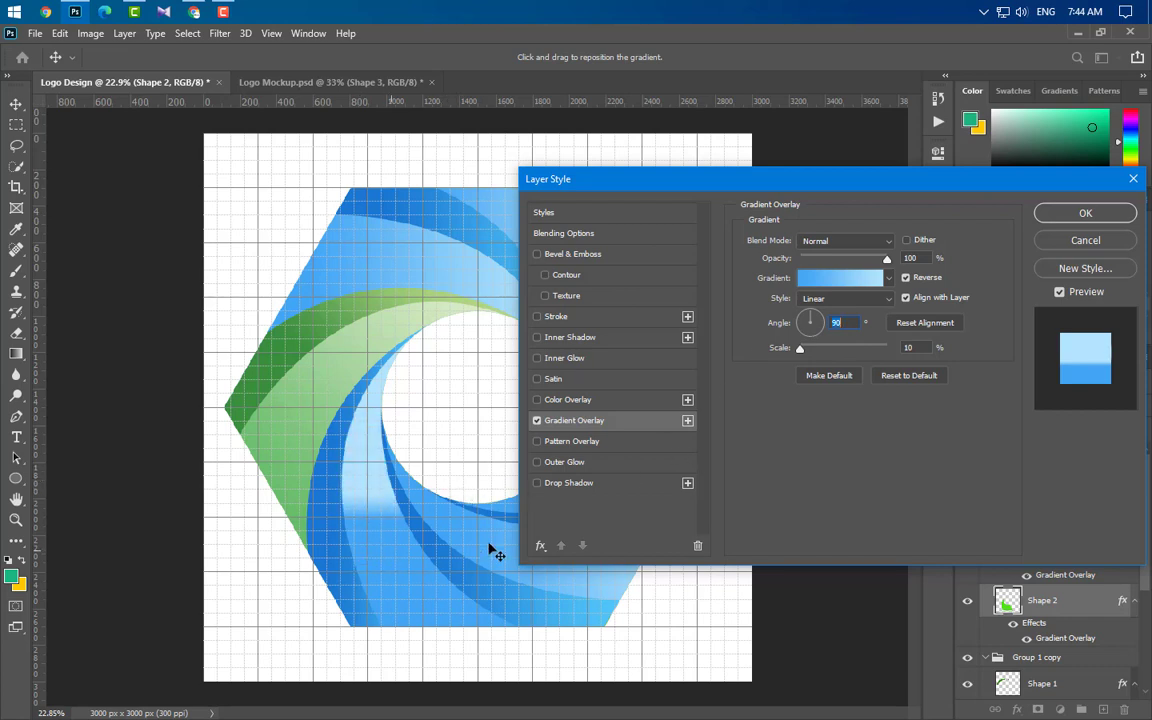
pyautogui.press('Tab')
pyautogui.write('75')
# - Set the pale stop of Shape 2's overlay gradient to Yellow 100 (#FFF9C4), copied from the Material Design palette in the browser
pyautogui.click(858, 274)
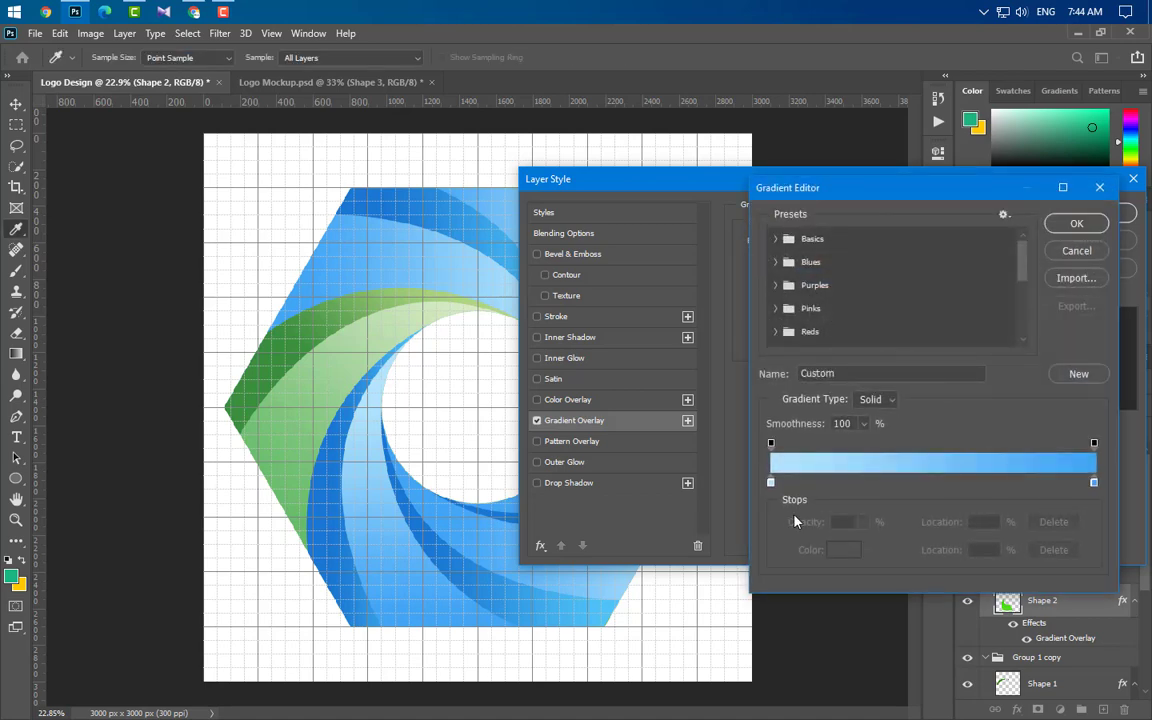
pyautogui.doubleClick(771, 483)
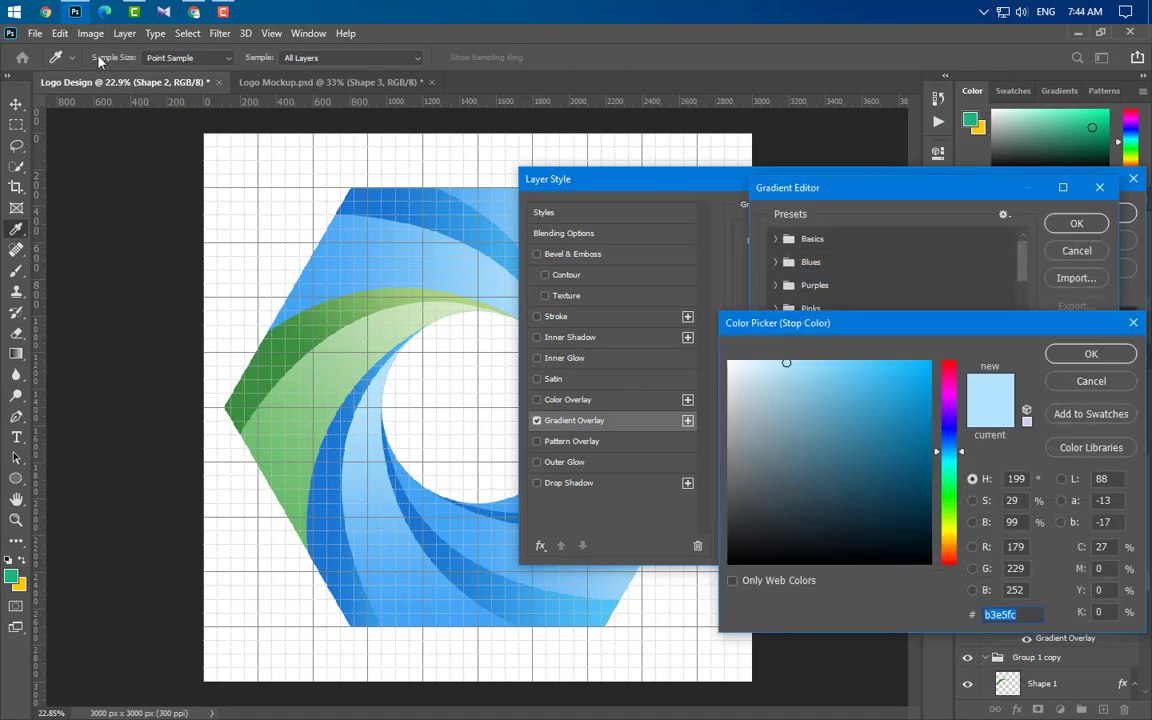
pyautogui.click(194, 12)
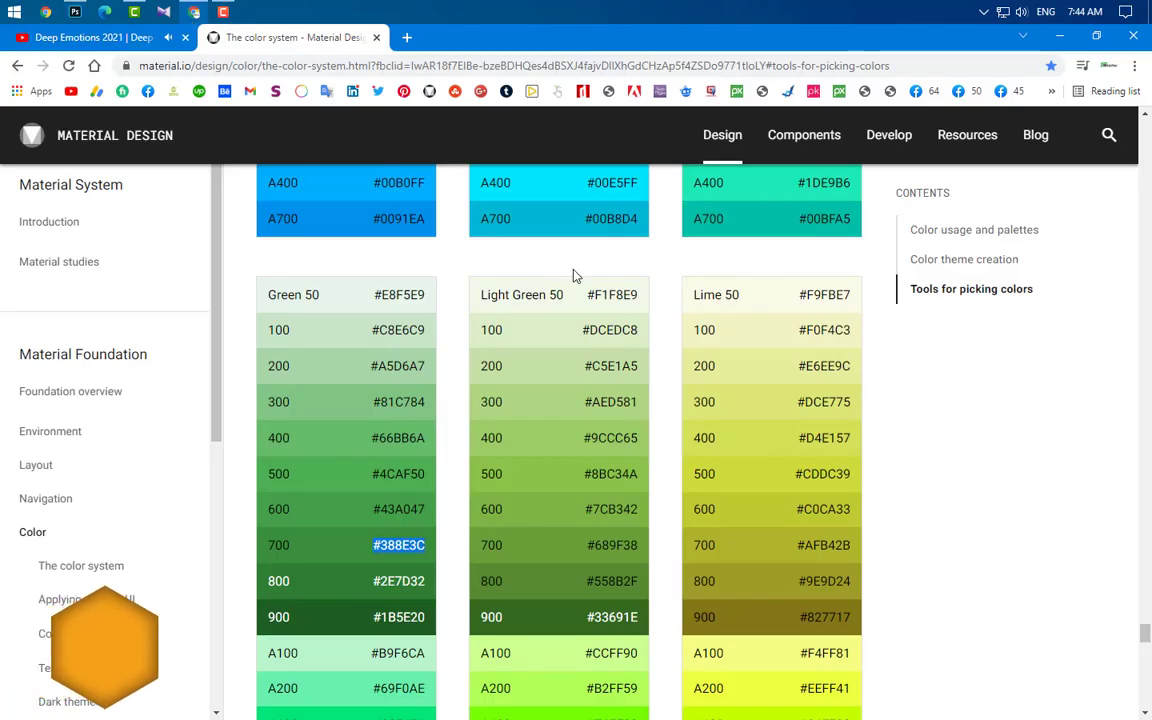
pyautogui.scroll(-6, 718, 448)
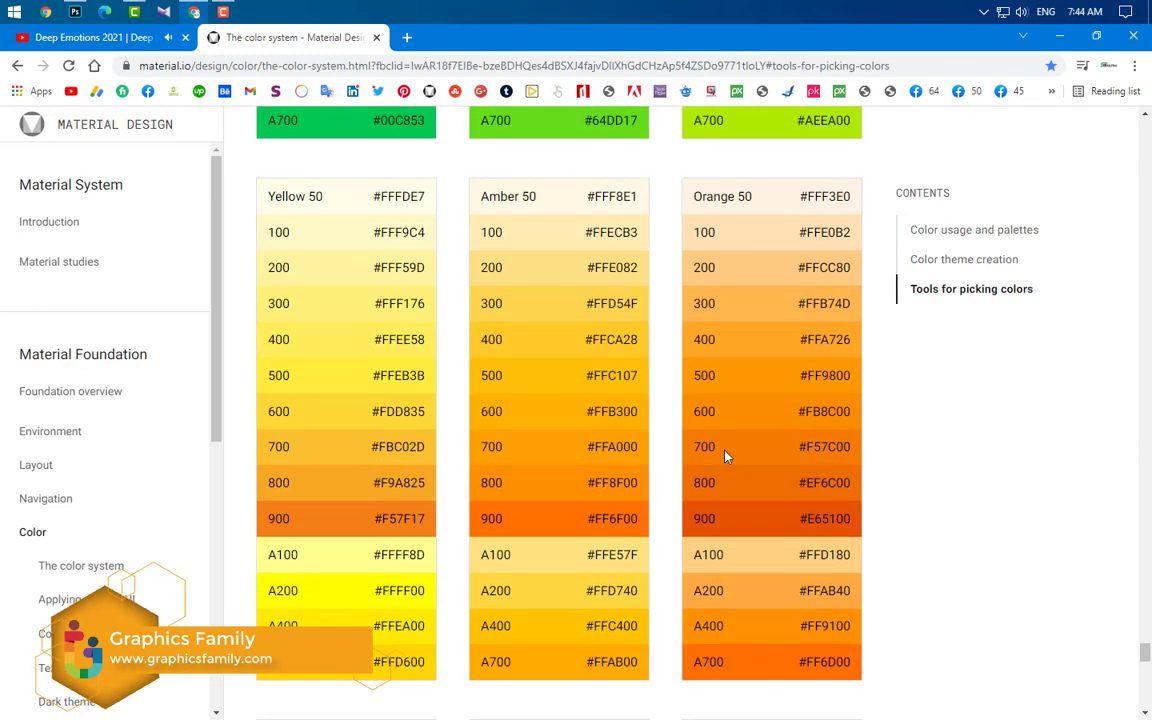
pyautogui.moveTo(374, 234); pyautogui.dragTo(428, 237)
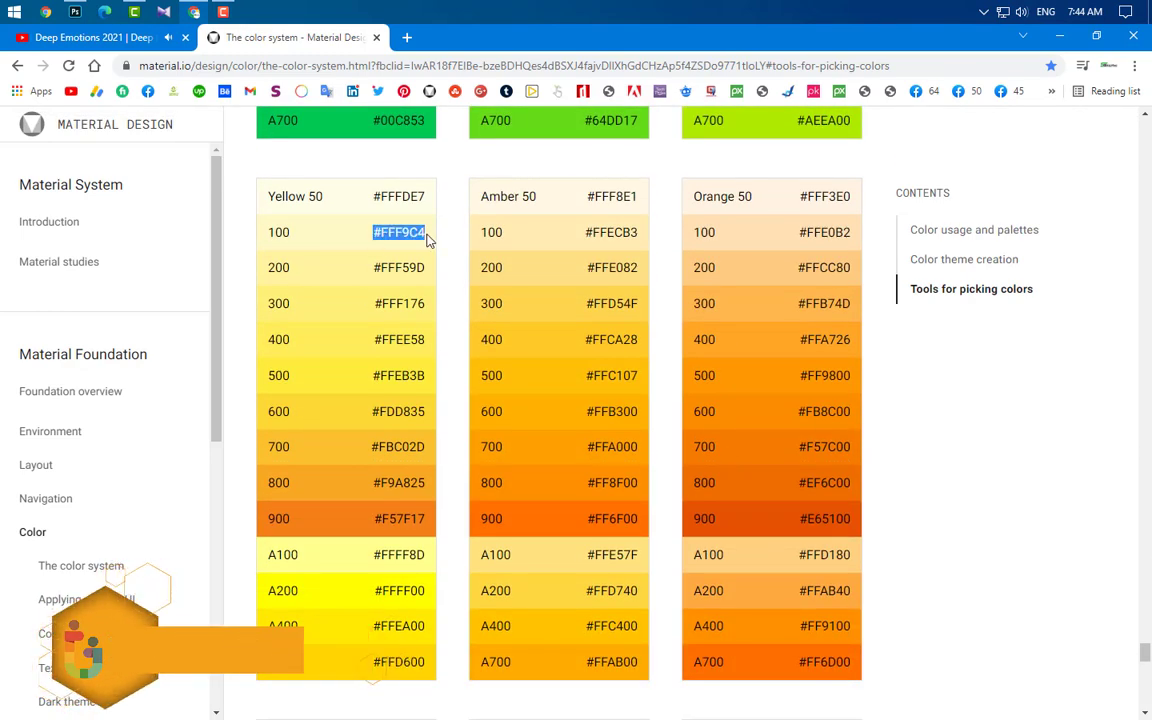
pyautogui.click(197, 12)
pyautogui.moveTo(1018, 614); pyautogui.dragTo(954, 617)
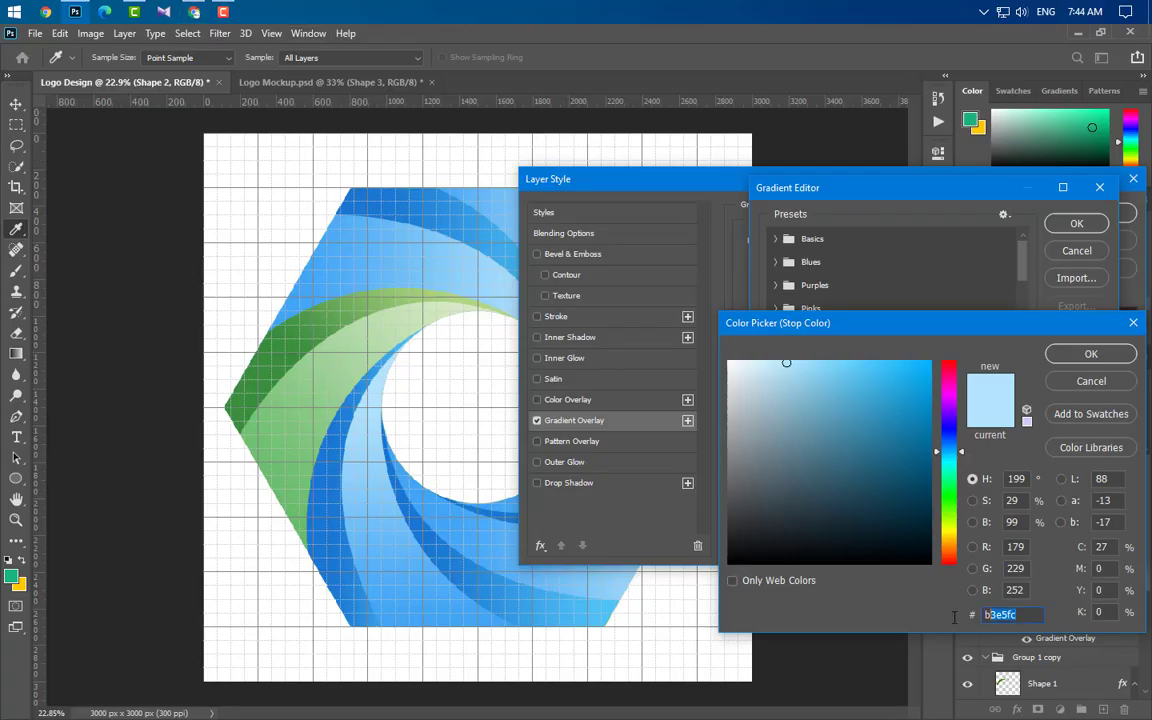
pyautogui.write('fff9c4')
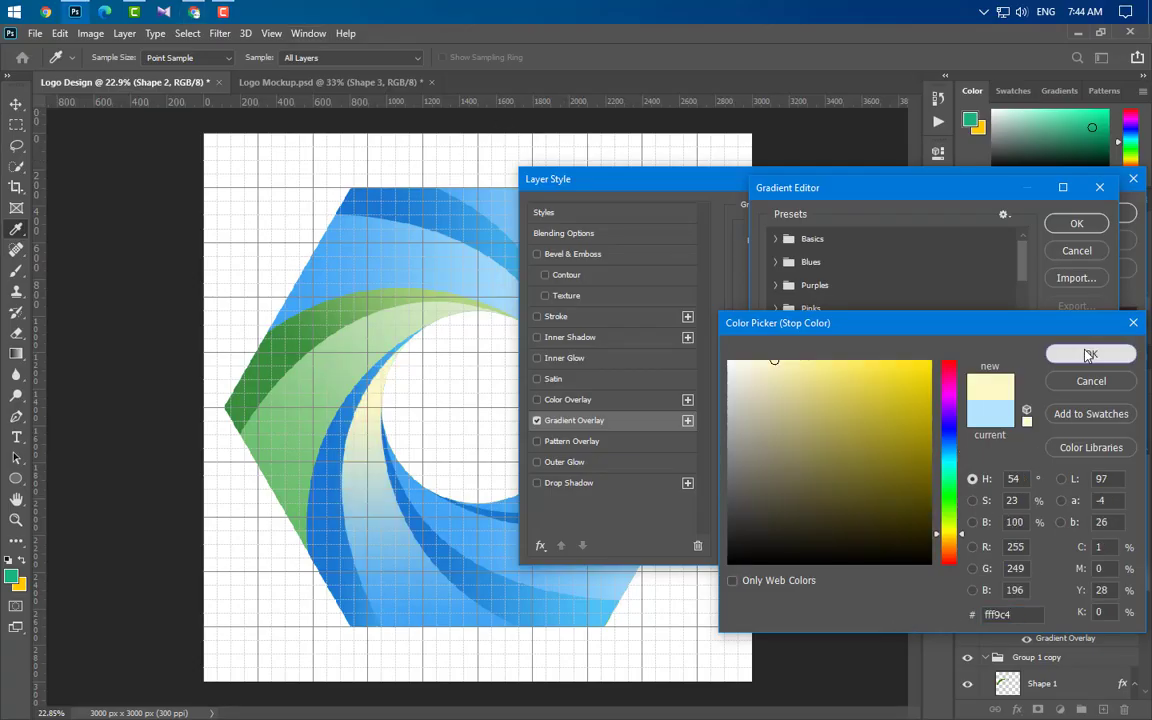
pyautogui.click(1091, 354)
# - Set the gradient's blue stop to Amber 400 (#FFCA28), copied from the browser palette, and accept Shape 2's layer style
pyautogui.click(1093, 483)
pyautogui.doubleClick(1093, 483)
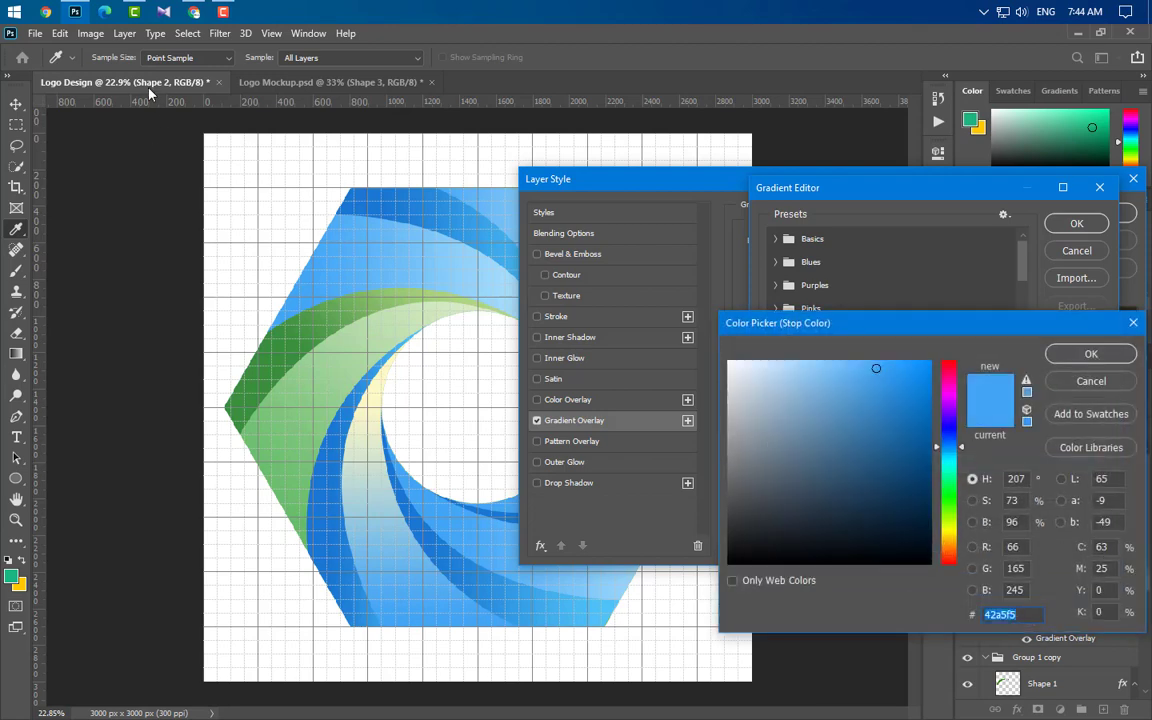
pyautogui.click(194, 13)
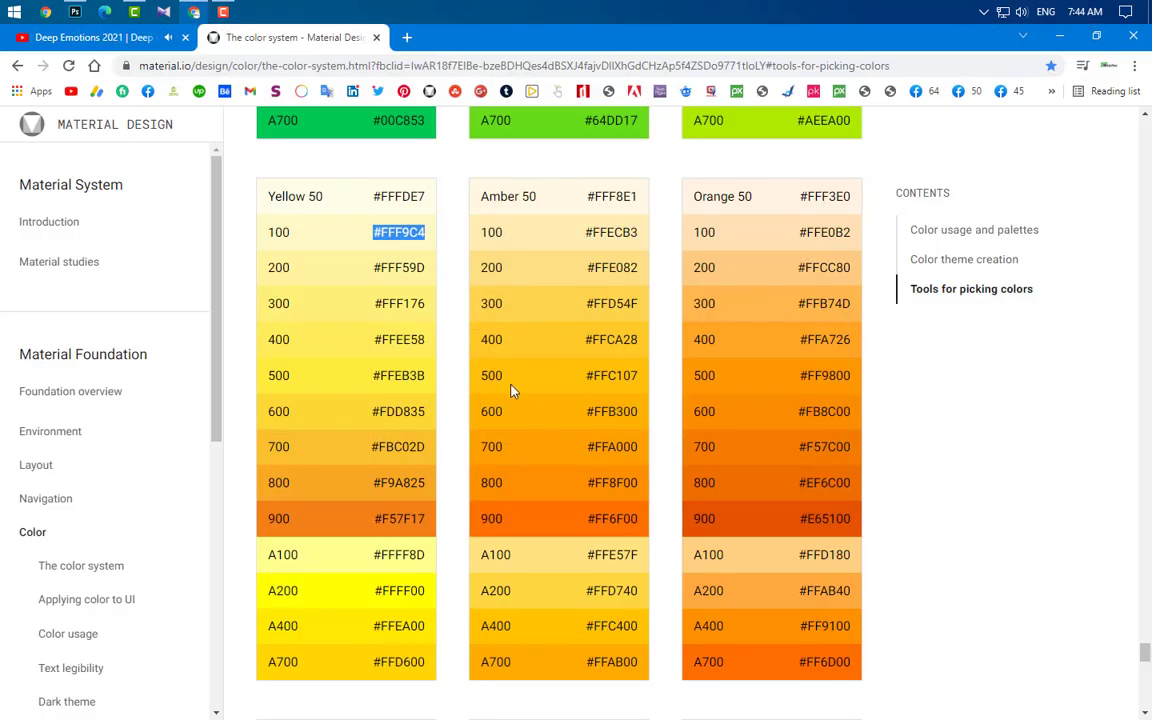
pyautogui.moveTo(586, 342); pyautogui.dragTo(645, 356)
pyautogui.hotkey('ctrl', 'c')
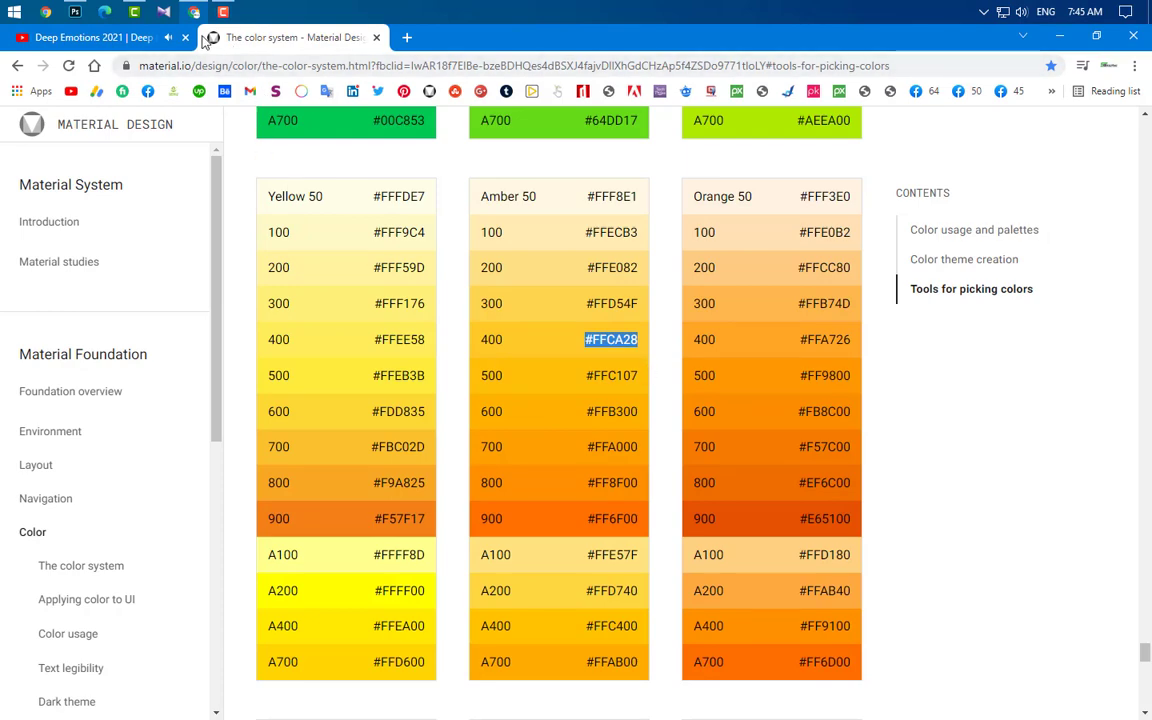
pyautogui.click(75, 12)
pyautogui.moveTo(1027, 609); pyautogui.dragTo(879, 619)
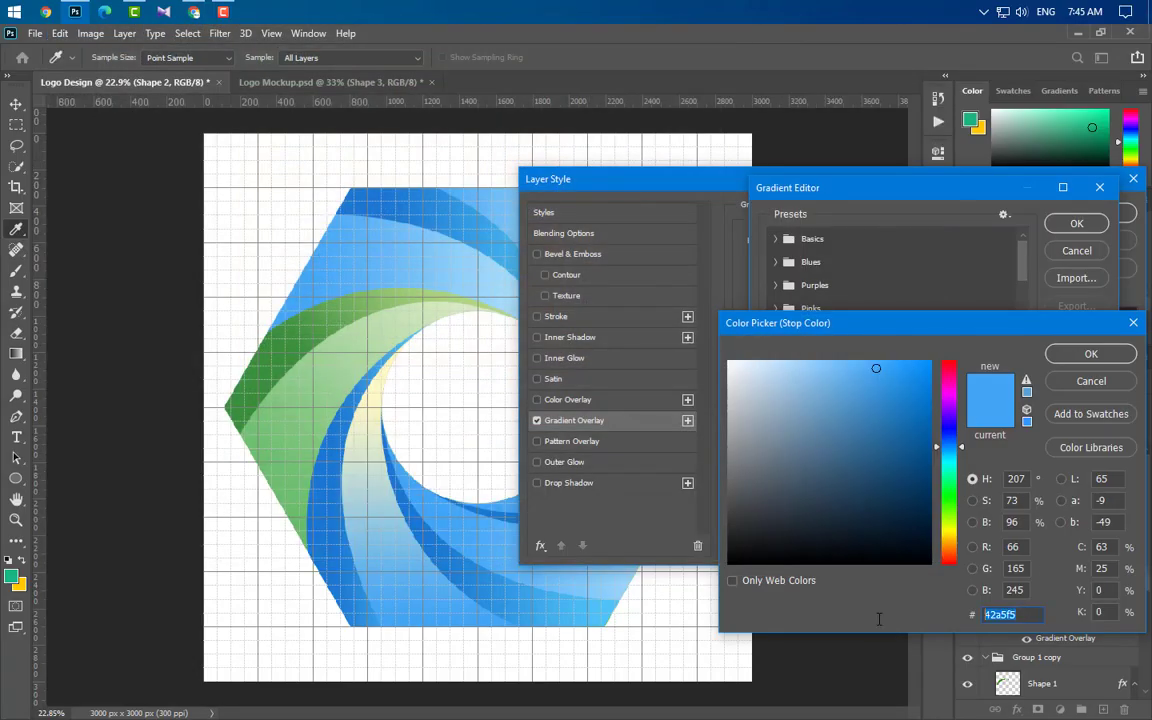
pyautogui.hotkey('ctrl', 'v')
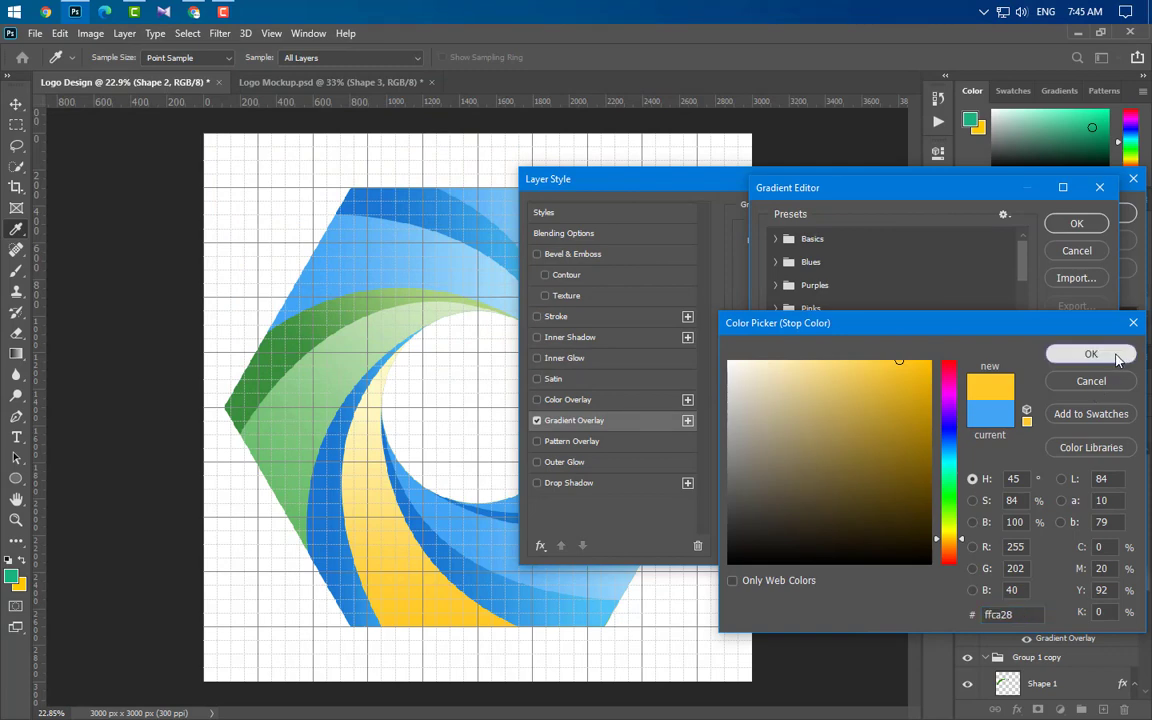
pyautogui.click(1091, 354)
pyautogui.click(1076, 226)
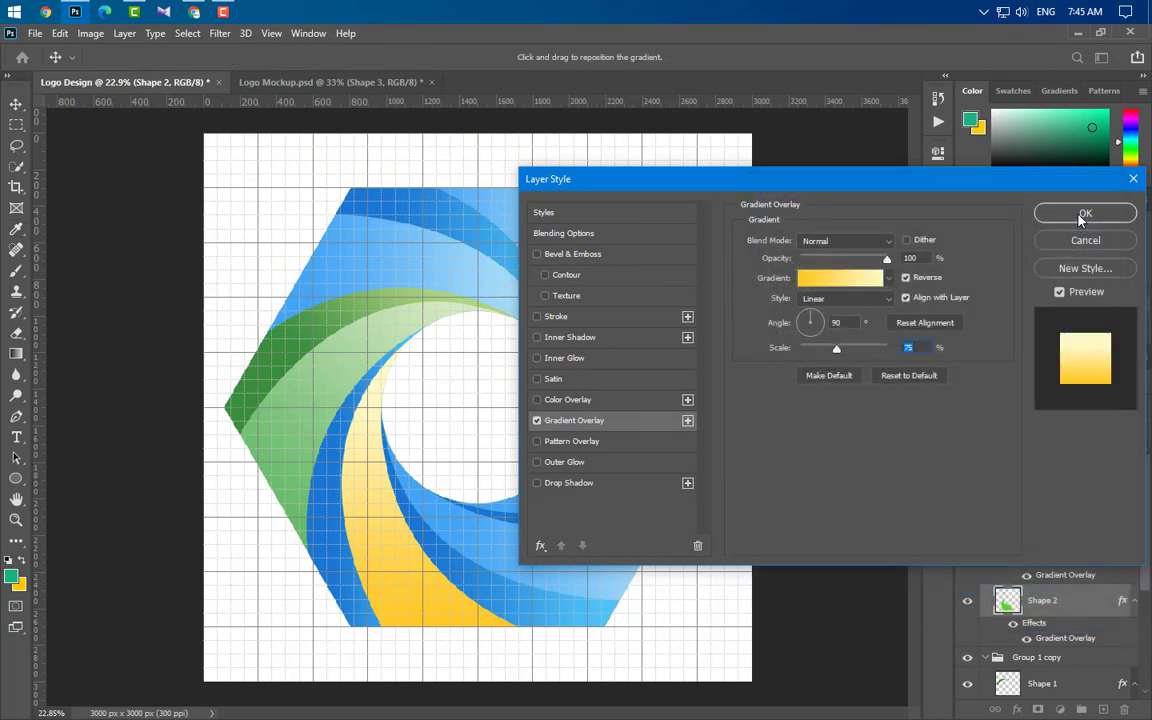
pyautogui.click(1084, 214)
# - Copy the layer style of Shape 2 in Group 1 copy 2 and paste it onto Shape 1 in the same group
pyautogui.rightClick(1068, 610)
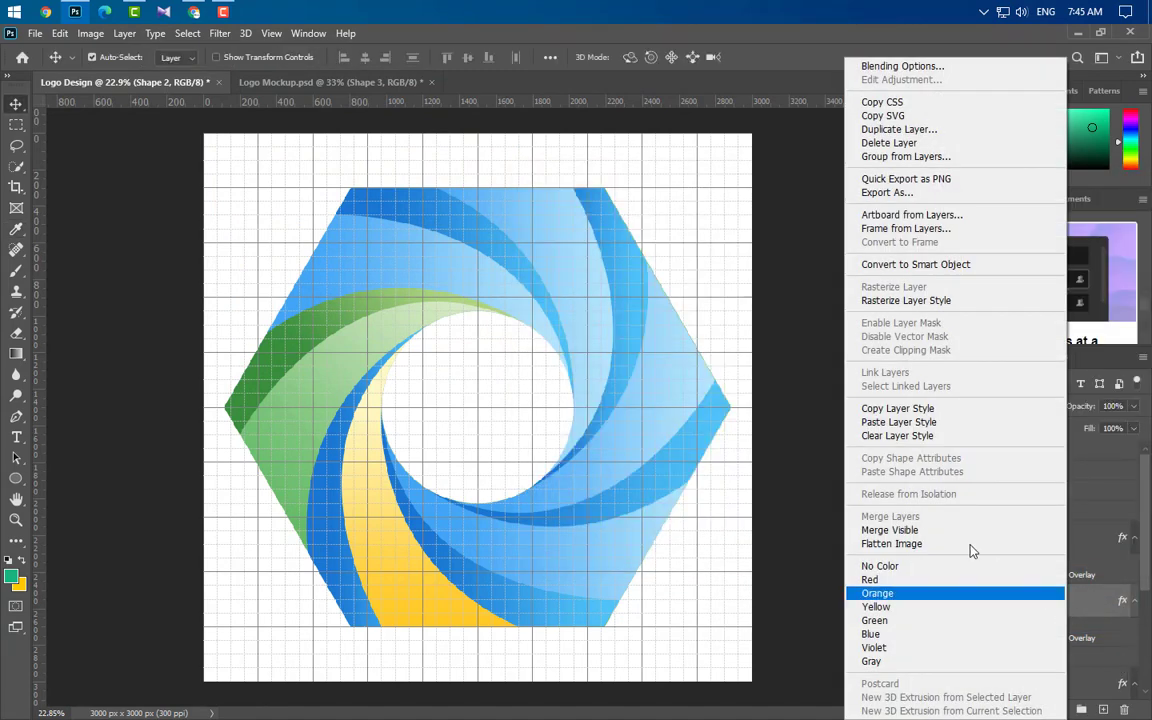
pyautogui.click(880, 369)
pyautogui.click(1063, 537)
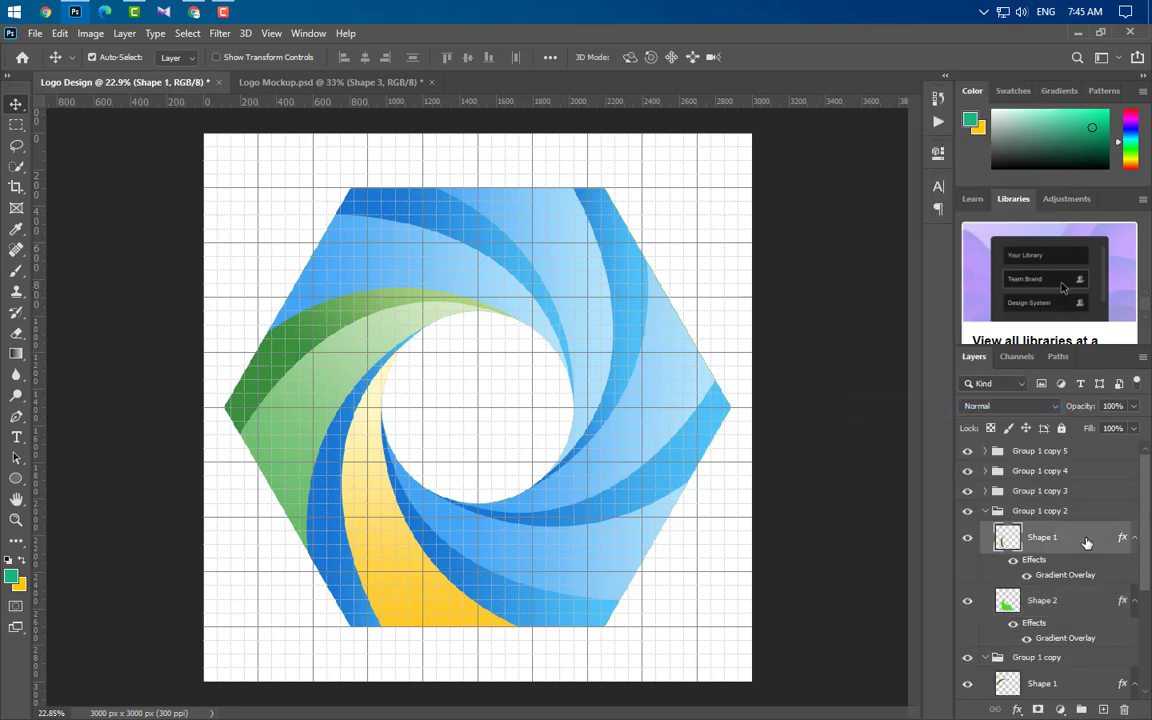
pyautogui.rightClick(1063, 537)
pyautogui.click(910, 424)
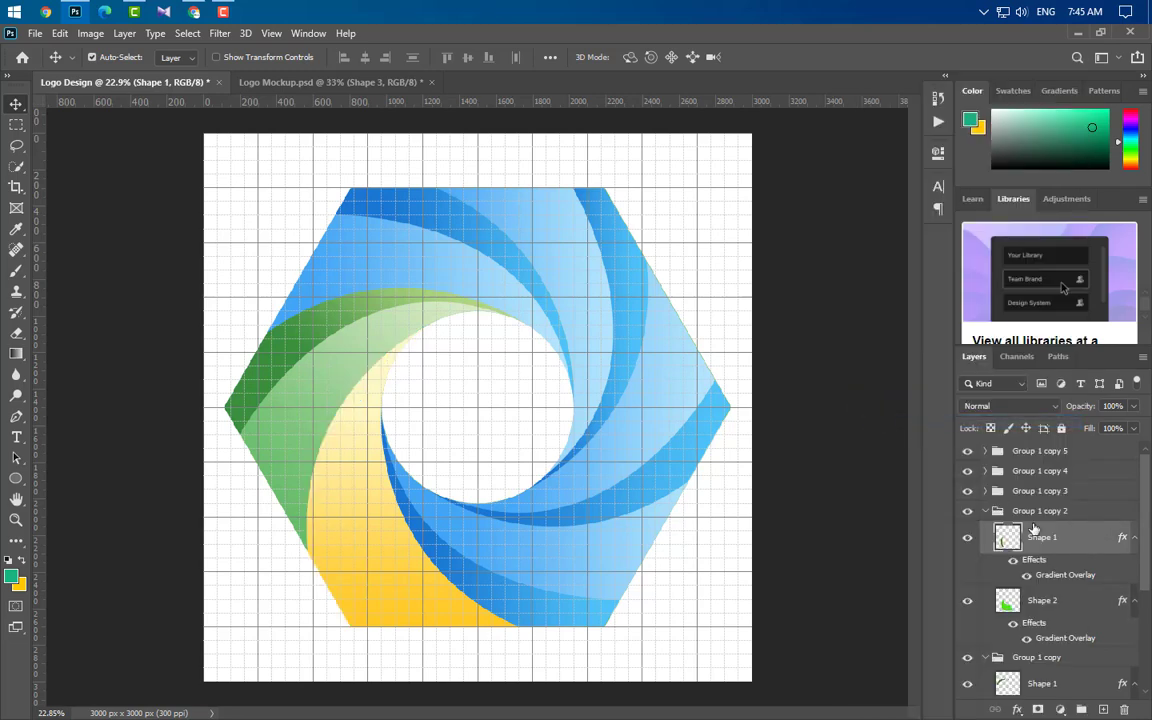
# - Set the pale yellow stop of Shape 1's overlay gradient to Yellow 300 (#FFF176), copied from the Material Design palette in the browser
pyautogui.doubleClick(1065, 574)
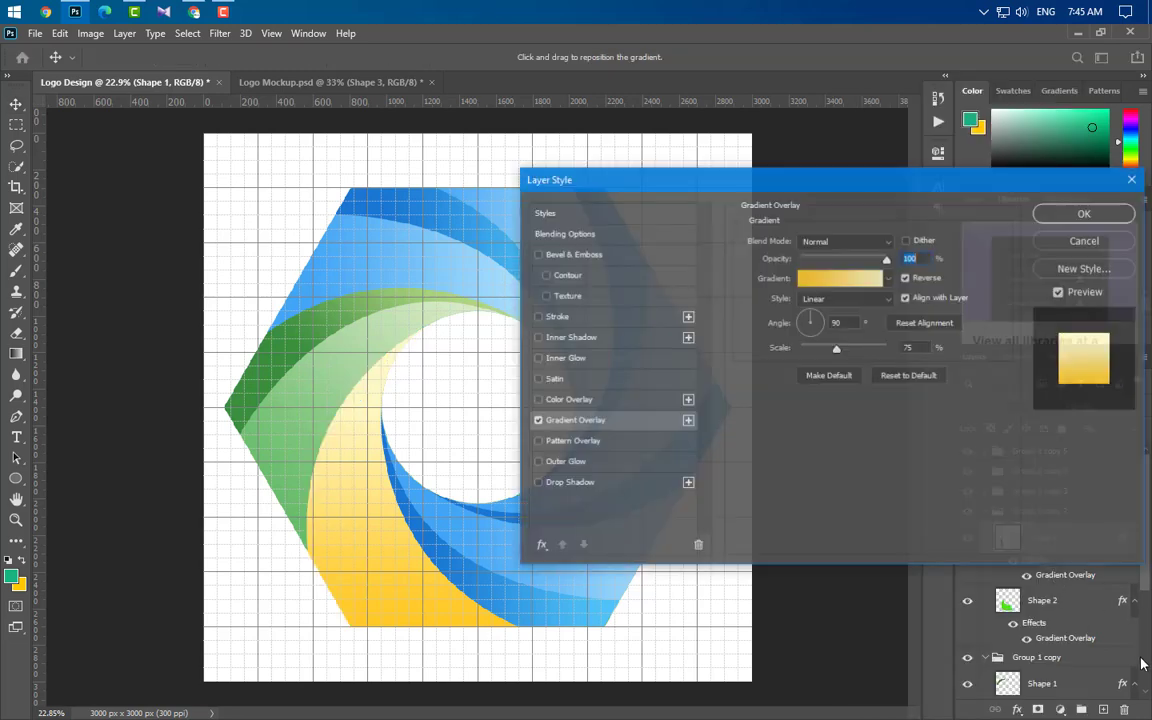
pyautogui.click(810, 260)
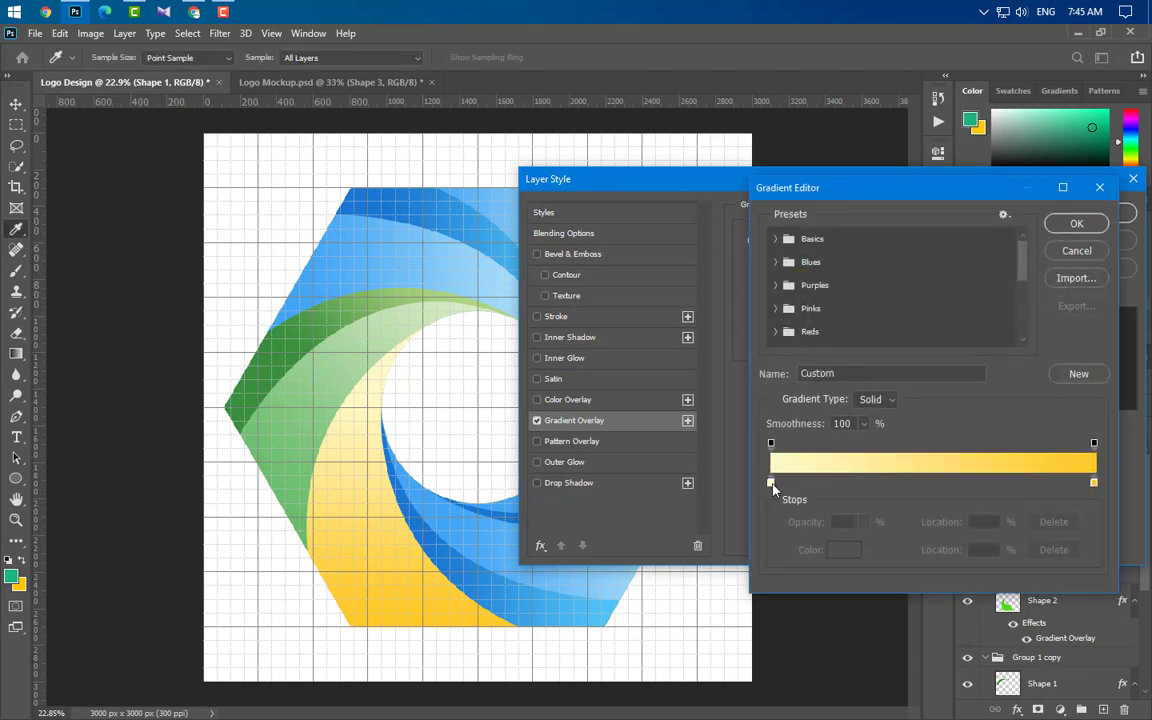
pyautogui.doubleClick(771, 484)
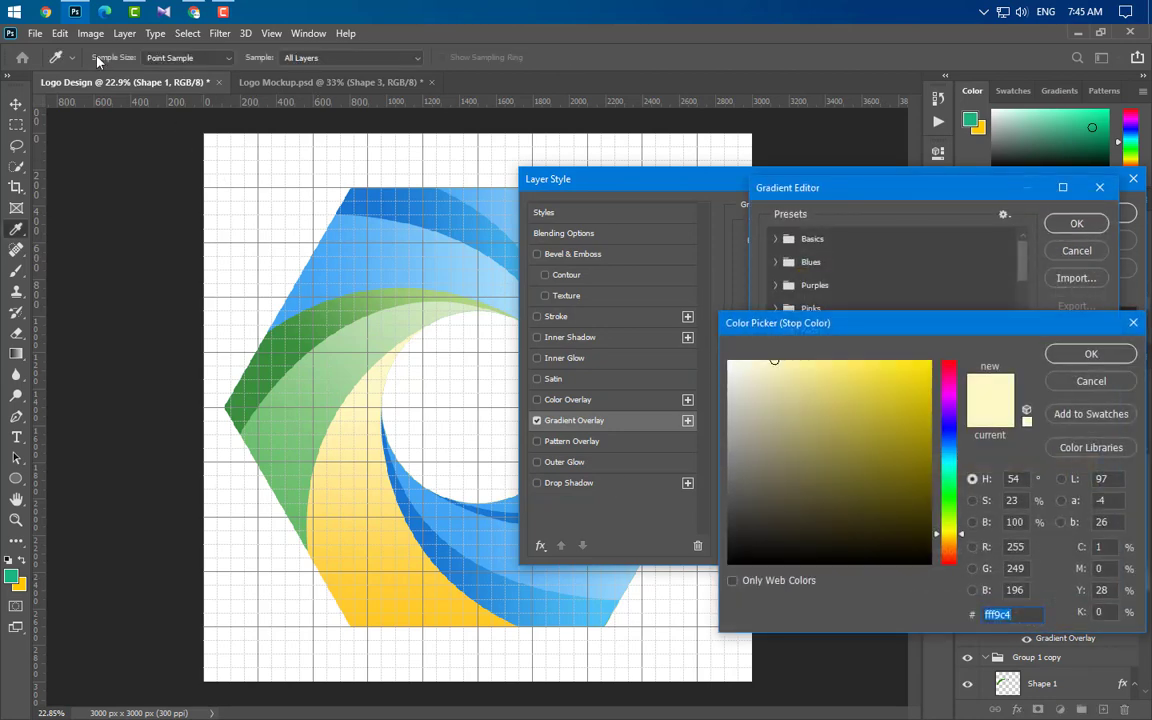
pyautogui.click(164, 11)
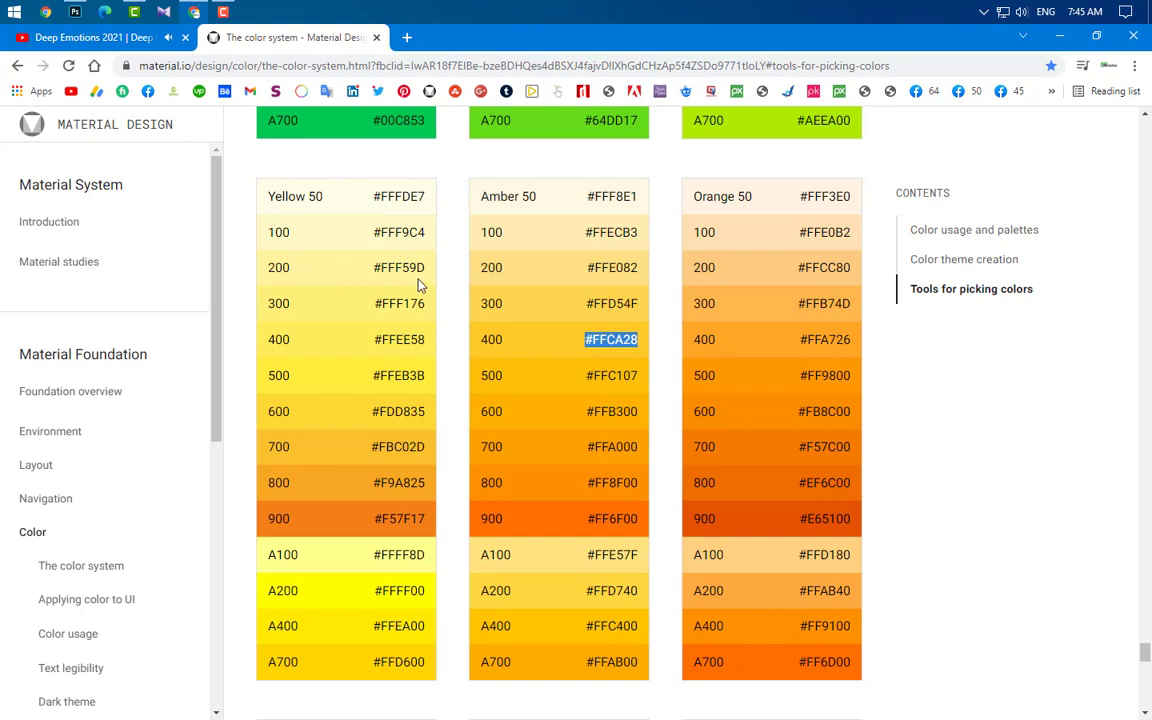
pyautogui.moveTo(376, 303); pyautogui.dragTo(421, 304)
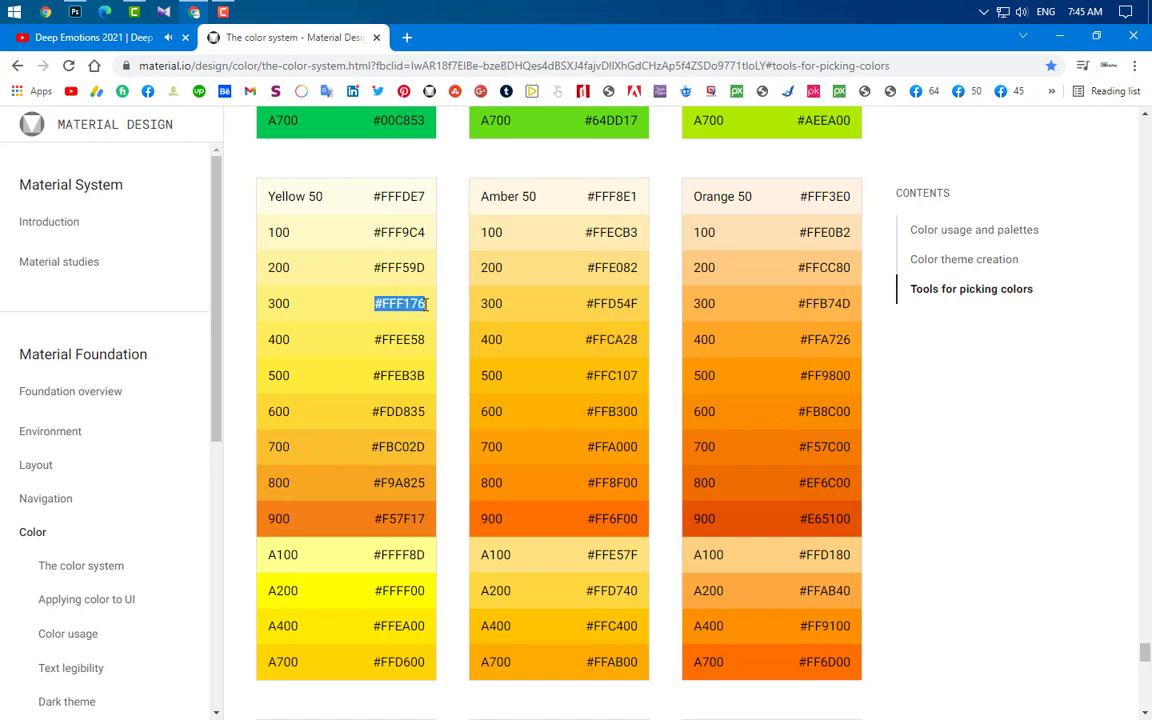
pyautogui.click(189, 12)
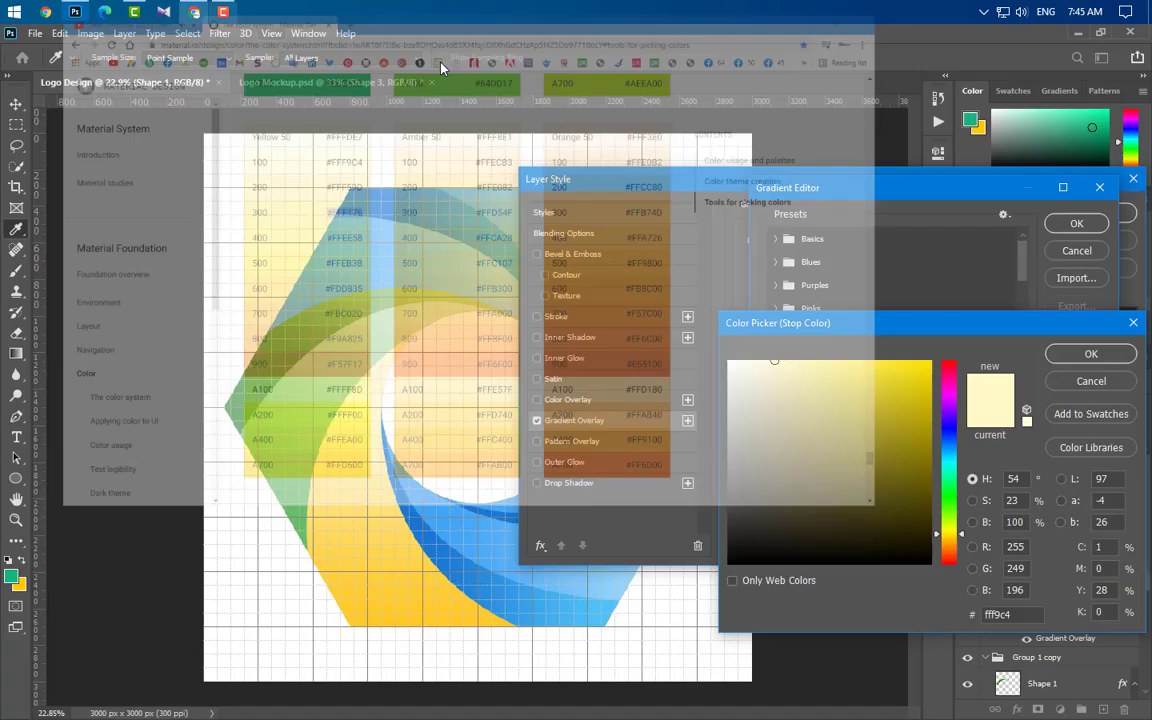
pyautogui.click(1019, 614)
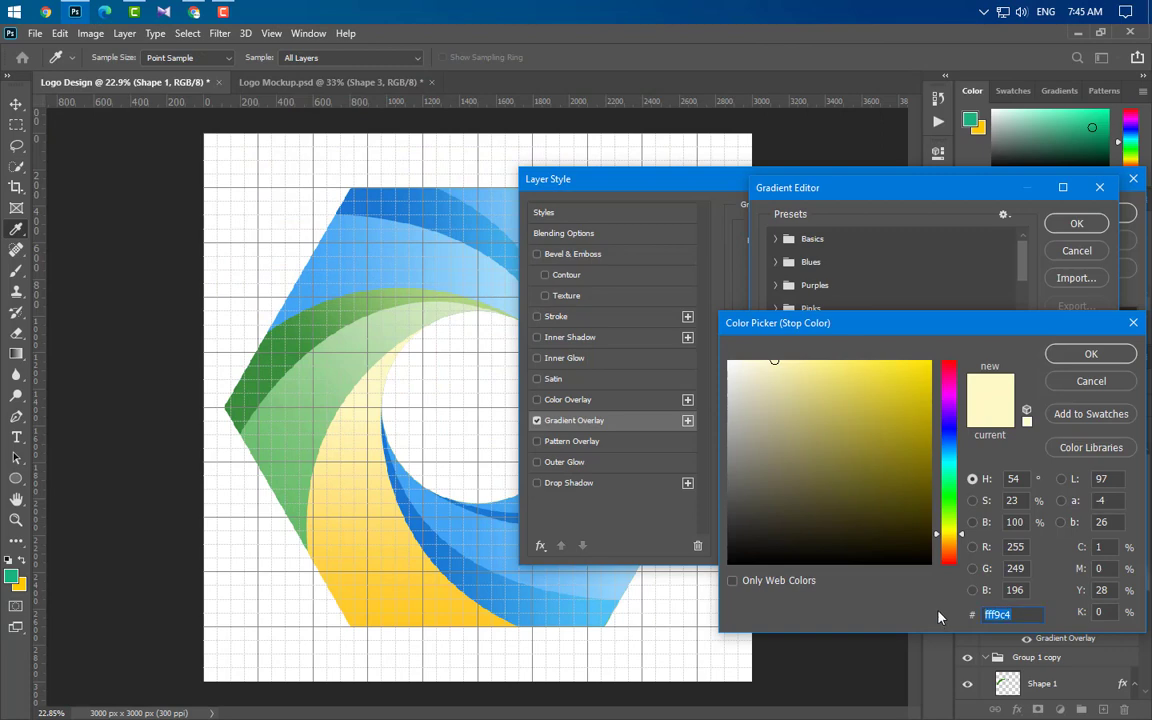
pyautogui.write('#FFF176')
pyautogui.click(1091, 355)
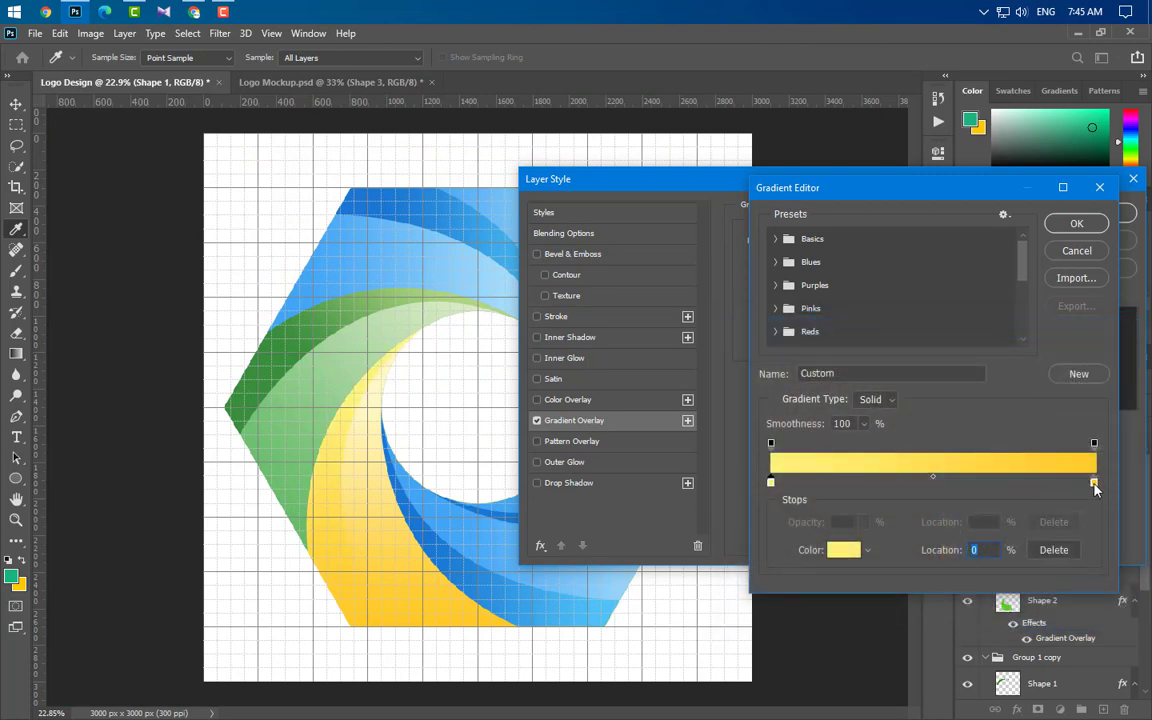
# - Set the gradient's other stop to Amber 700 (#FFA000), copied from the browser palette, and accept Shape 1's layer style
pyautogui.doubleClick(1094, 484)
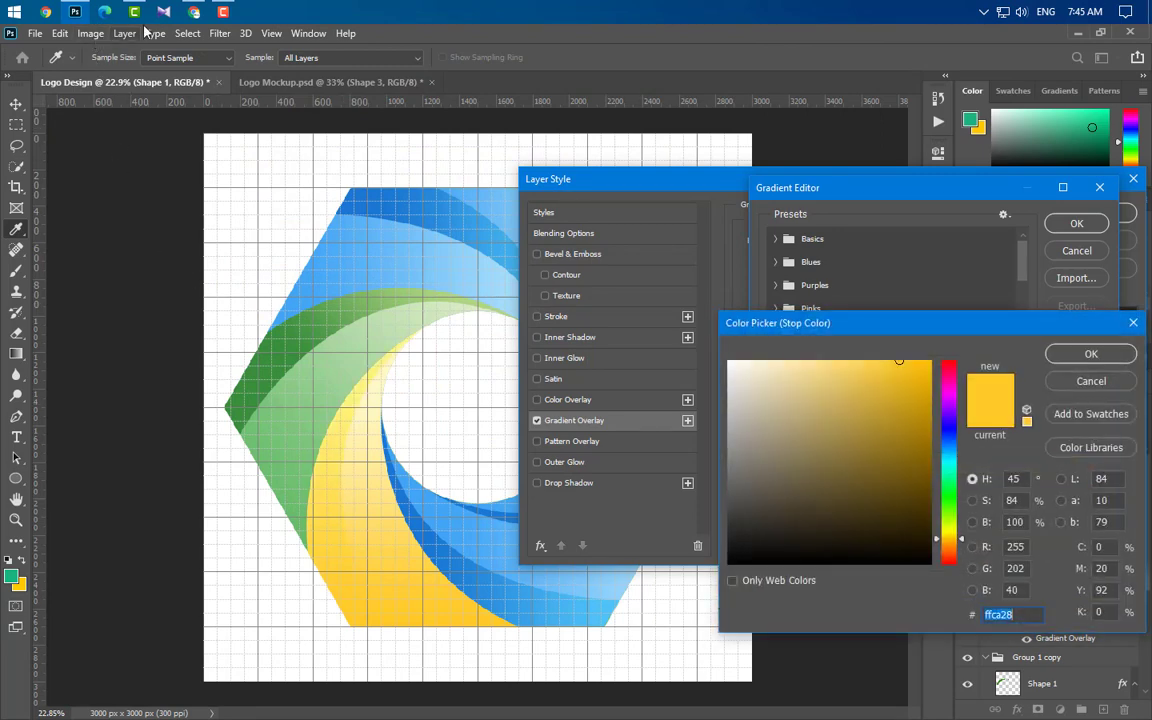
pyautogui.click(194, 13)
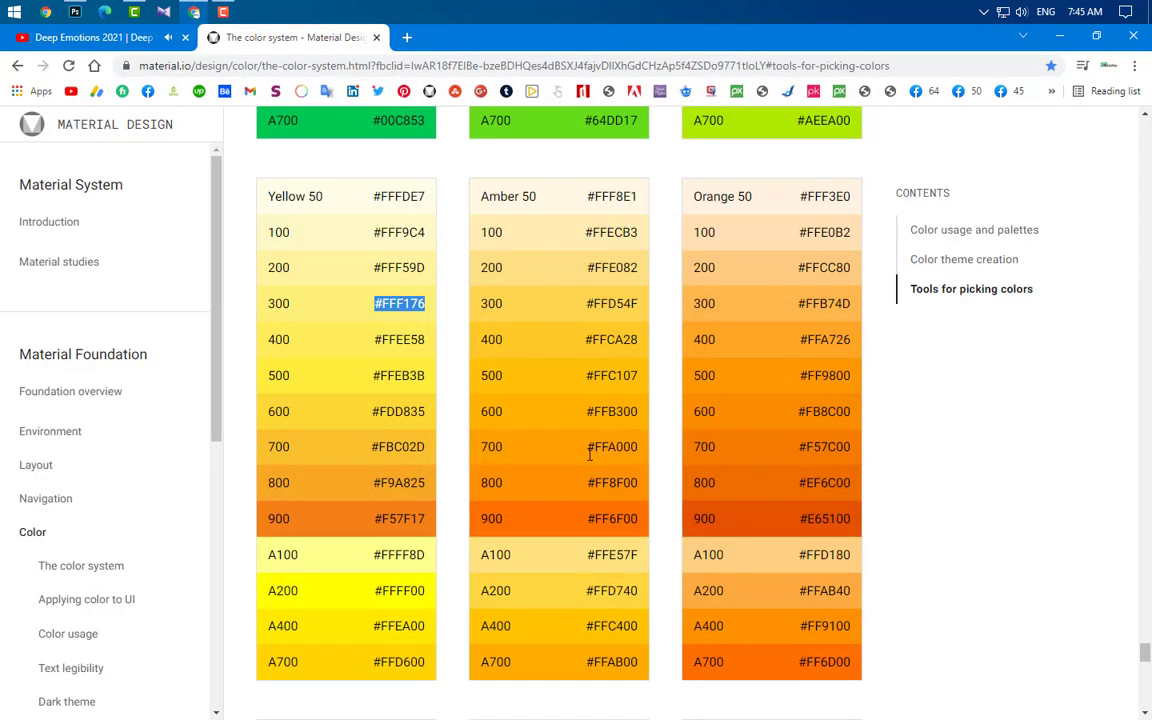
pyautogui.moveTo(588, 449); pyautogui.dragTo(627, 453)
pyautogui.hotkey('ctrl', 'c')
pyautogui.click(75, 11)
pyautogui.doubleClick(1005, 614)
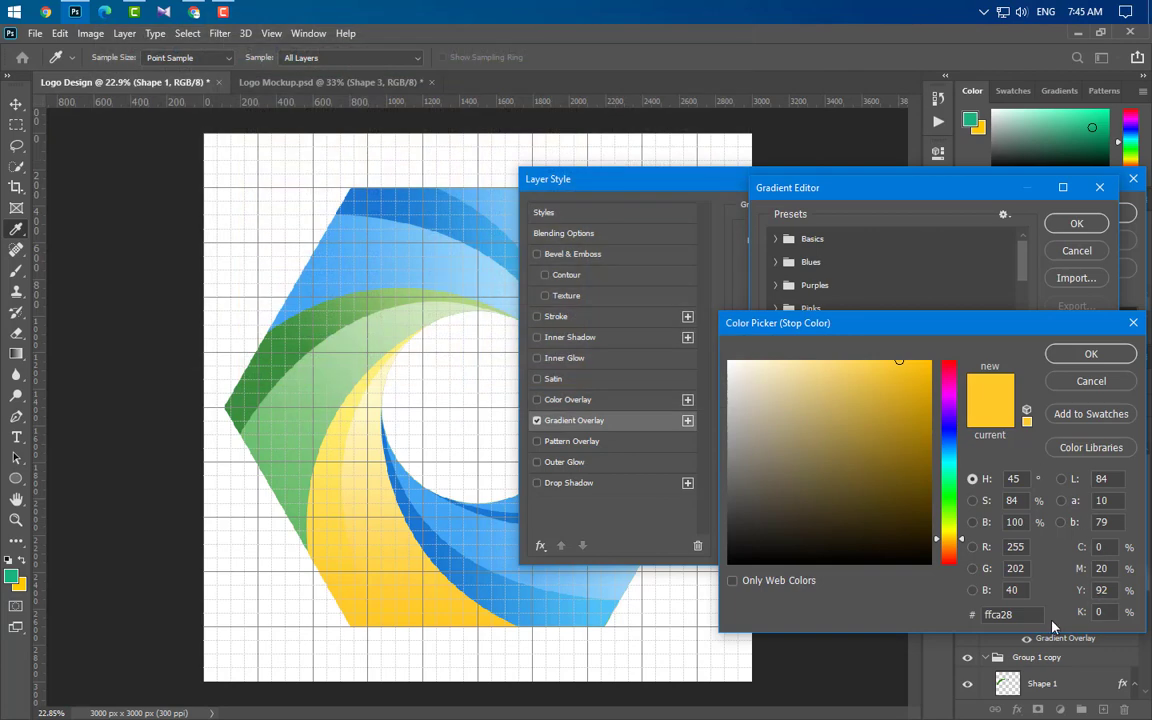
pyautogui.hotkey('ctrl', 'v')
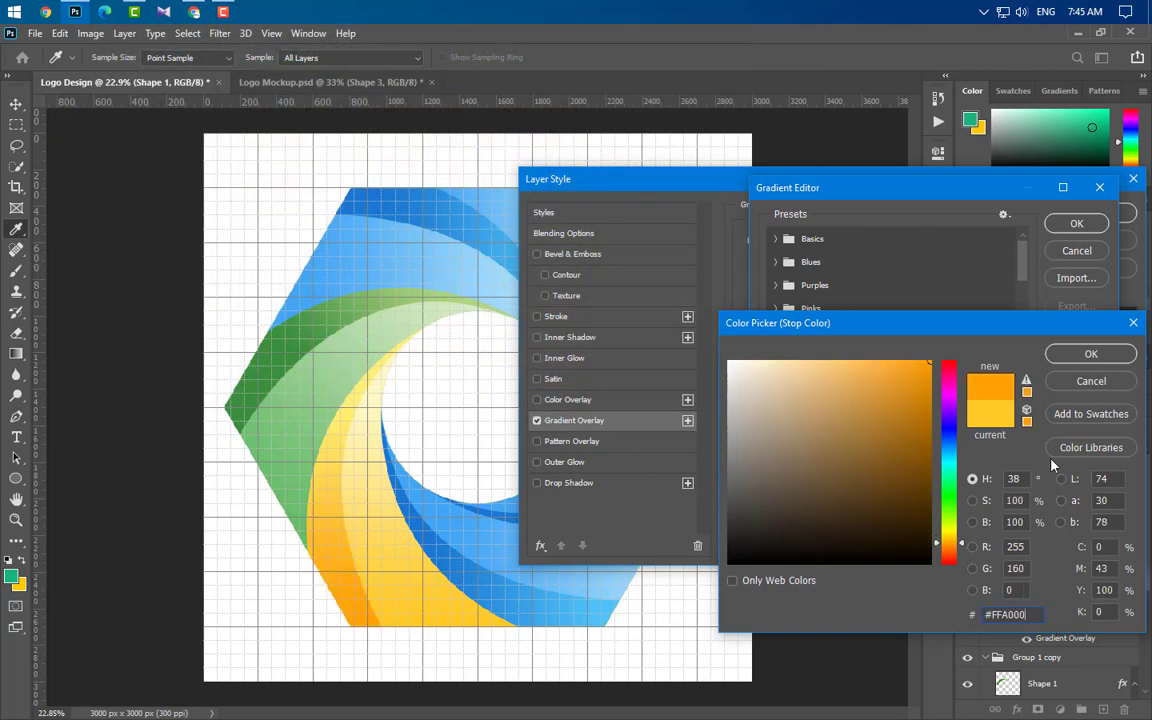
pyautogui.click(1089, 354)
pyautogui.click(1075, 224)
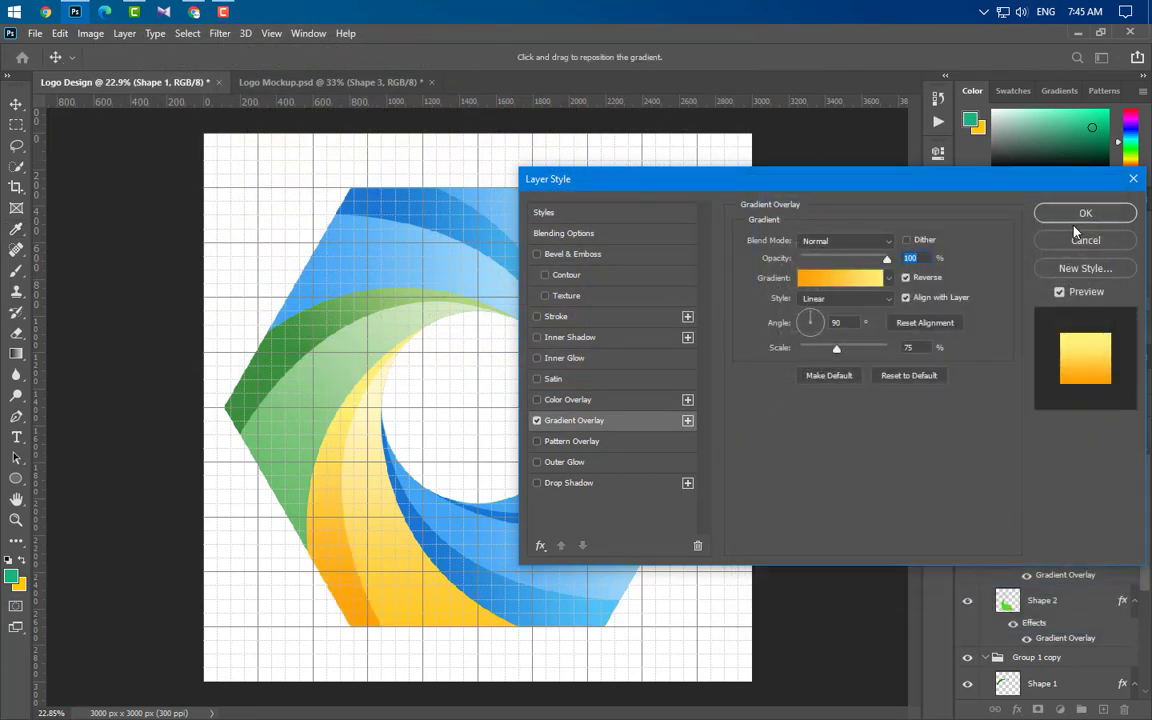
pyautogui.click(1085, 213)
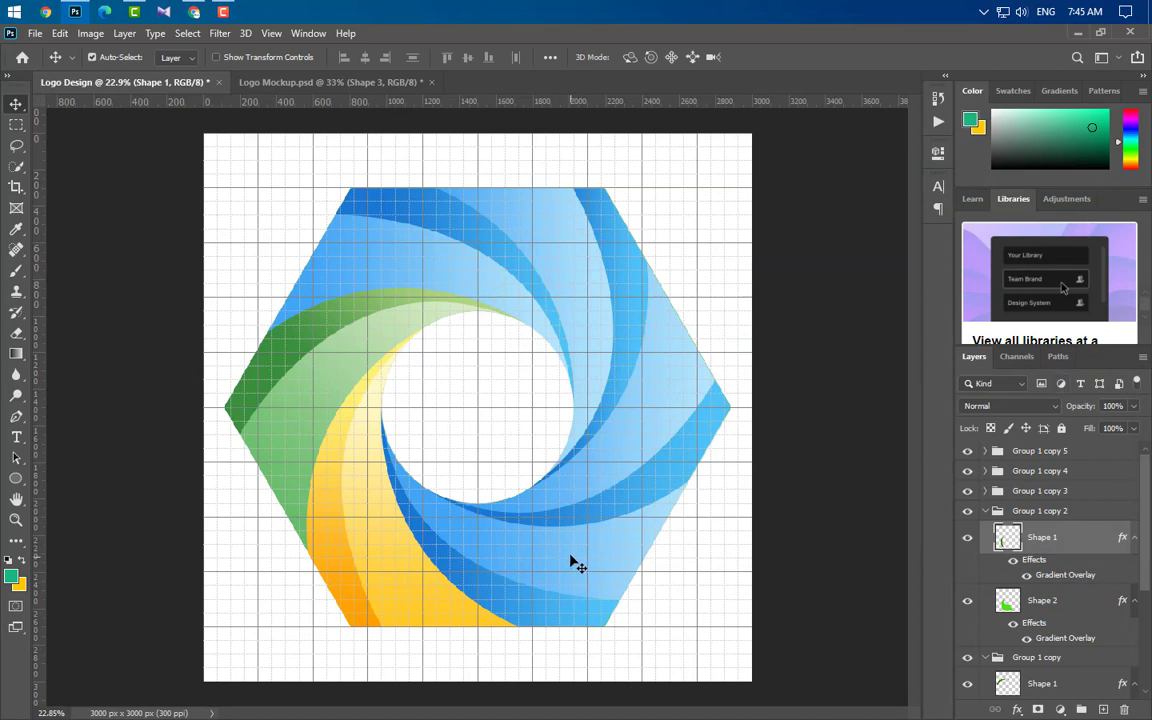
# - Reposition the Gradient Overlay on Group 1 copy 3's Shape 2 segment and set its angle to 135° and scale to 75%
pyautogui.click(515, 503)
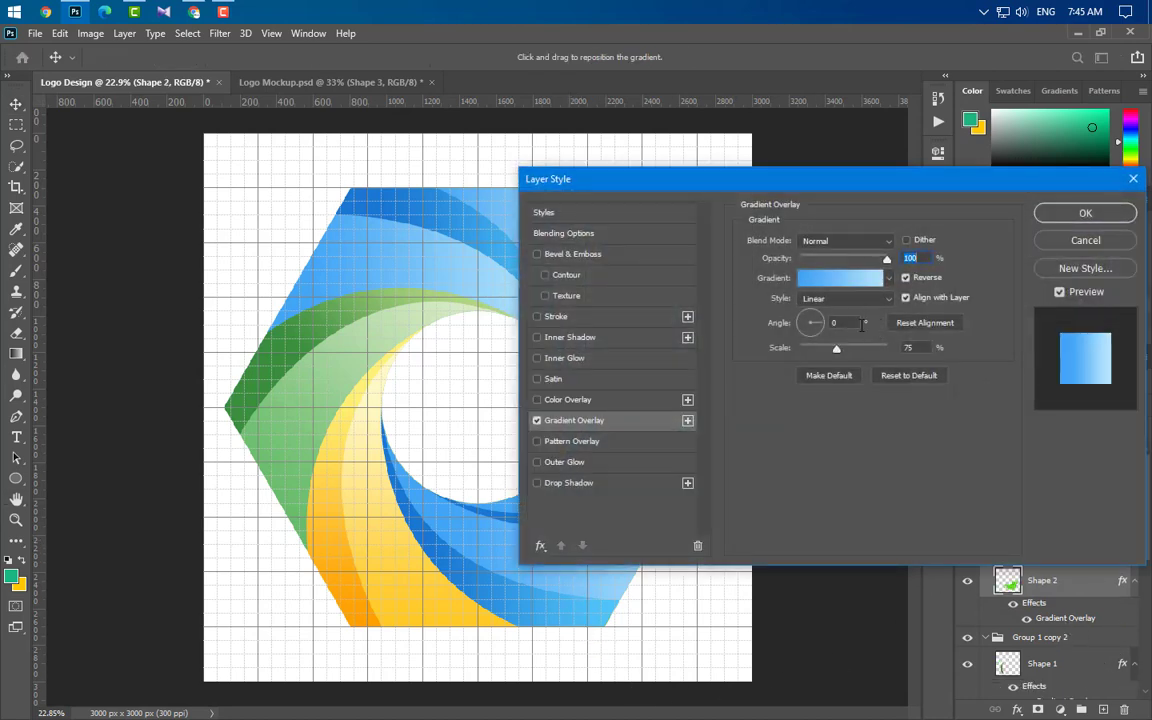
pyautogui.moveTo(836, 182); pyautogui.dragTo(916, 181)
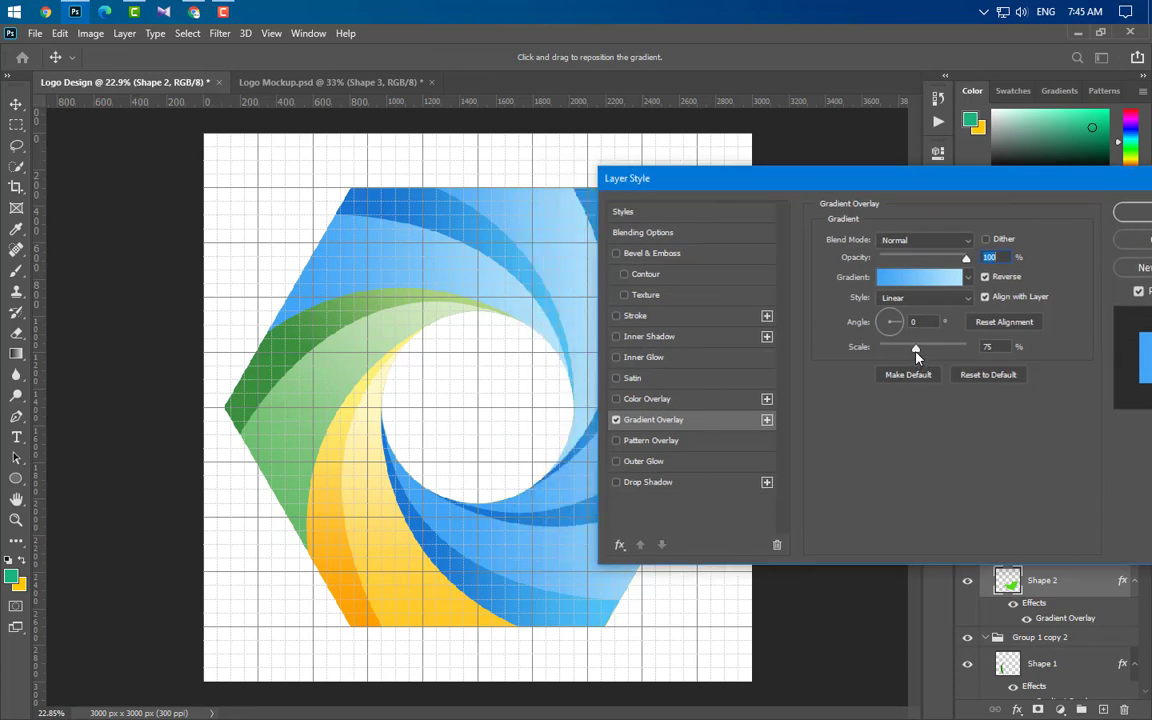
pyautogui.moveTo(915, 350); pyautogui.dragTo(879, 350)
pyautogui.moveTo(576, 638); pyautogui.dragTo(527, 565)
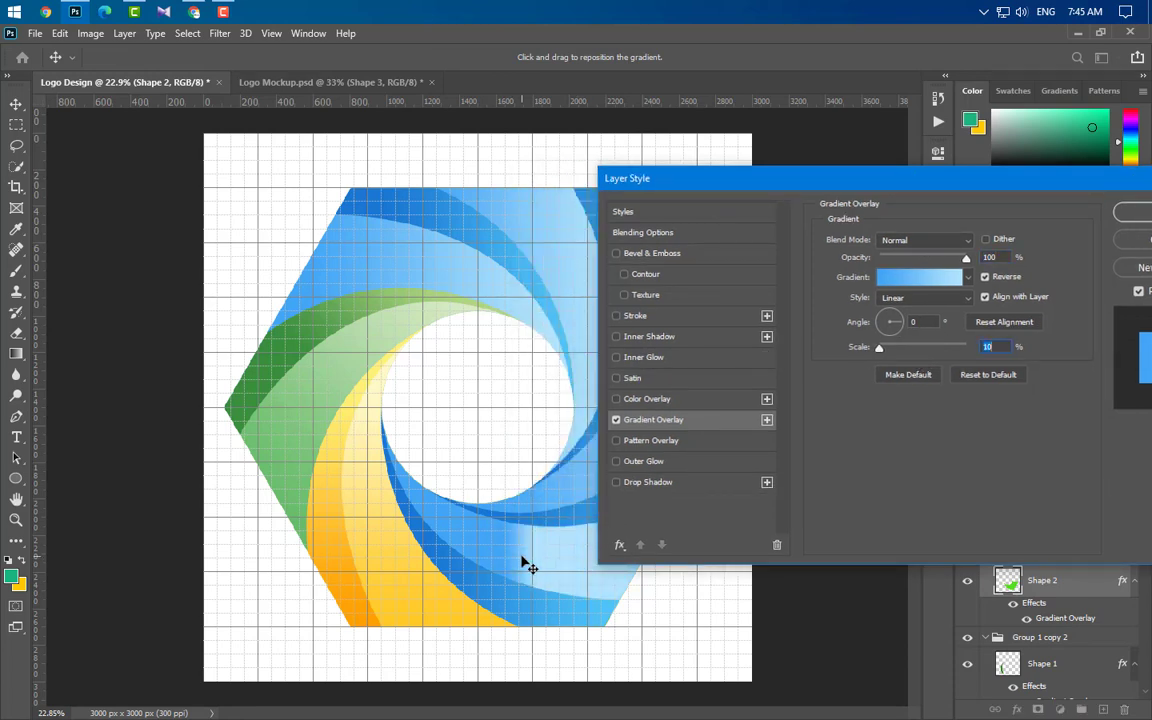
pyautogui.doubleClick(911, 322)
pyautogui.write('135')
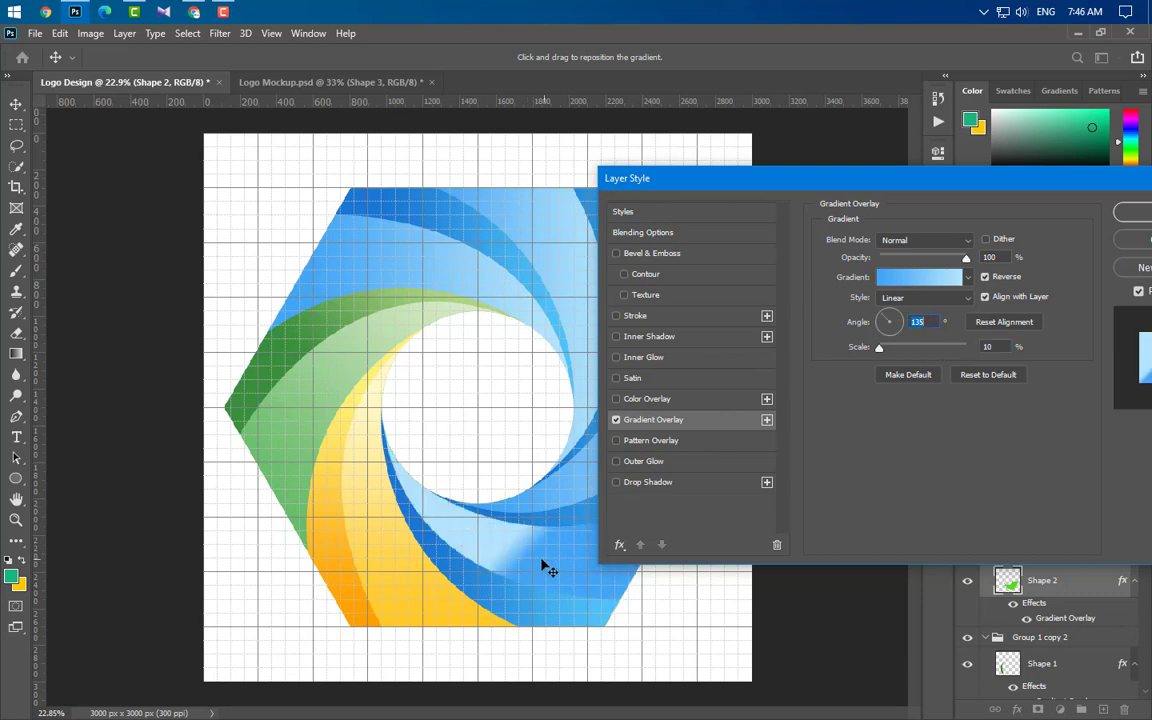
pyautogui.moveTo(540, 567)
pyautogui.mouseDown()
pyautogui.moveTo(548, 492)
pyautogui.moveTo(558, 560)
pyautogui.mouseUp()
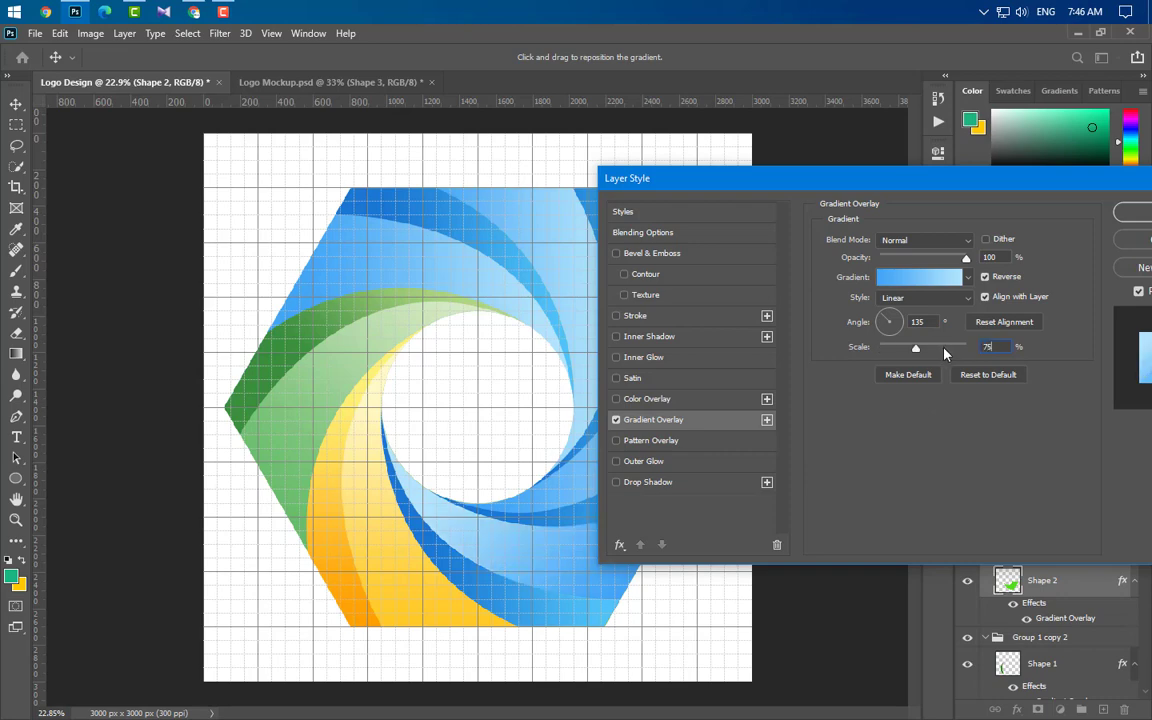
# - Set the pale blue stop of Group 1 copy 3's Shape 2 gradient to Deep Orange 100 (#FFCCBC), copied from the browser's Material Design palette
pyautogui.click(918, 277)
pyautogui.doubleClick(770, 482)
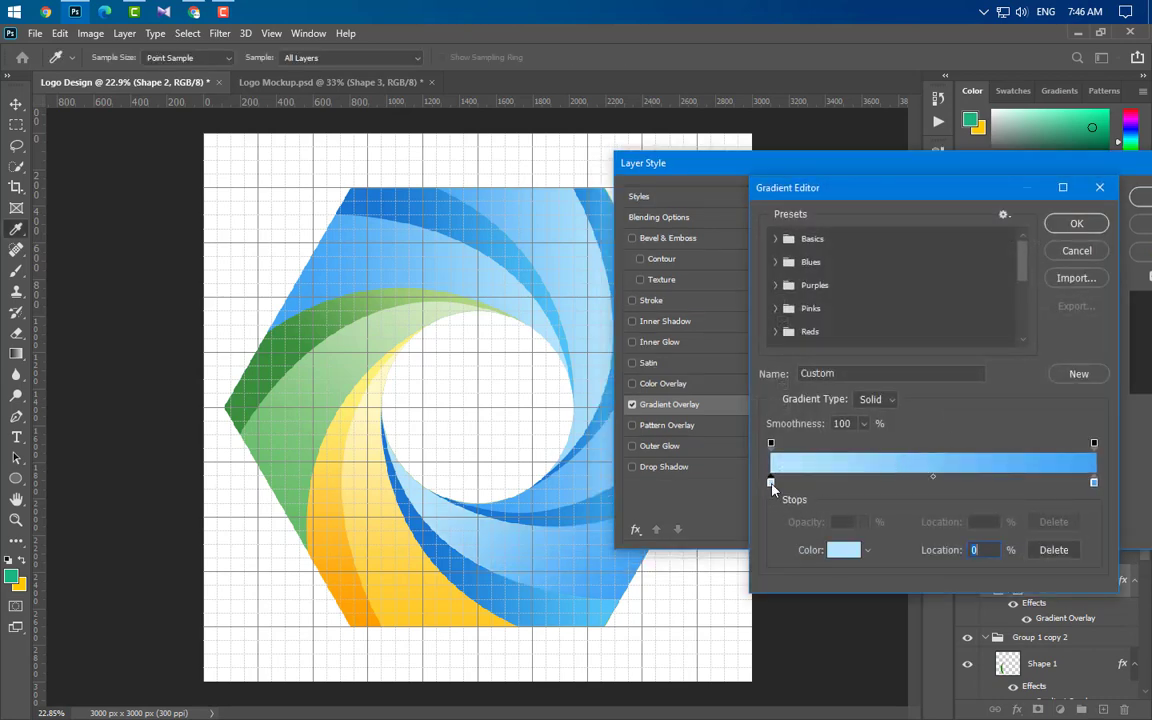
pyautogui.click(195, 14)
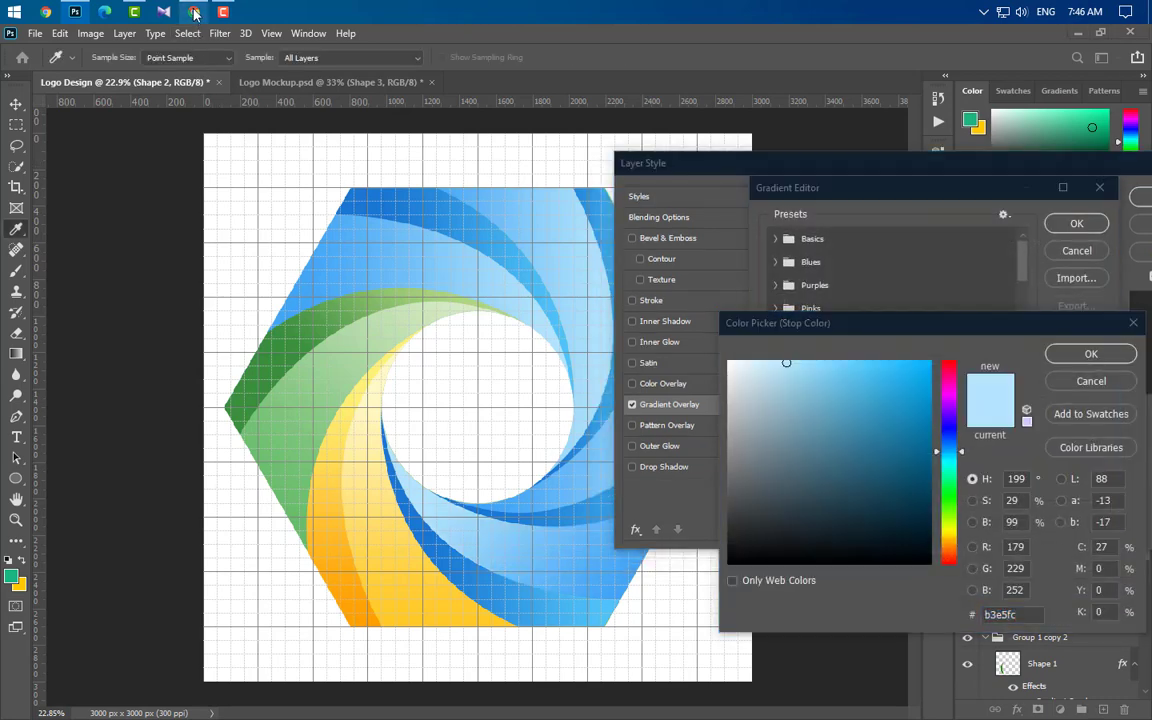
pyautogui.scroll(-4, 614, 507)
pyautogui.scroll(-3, 613, 504)
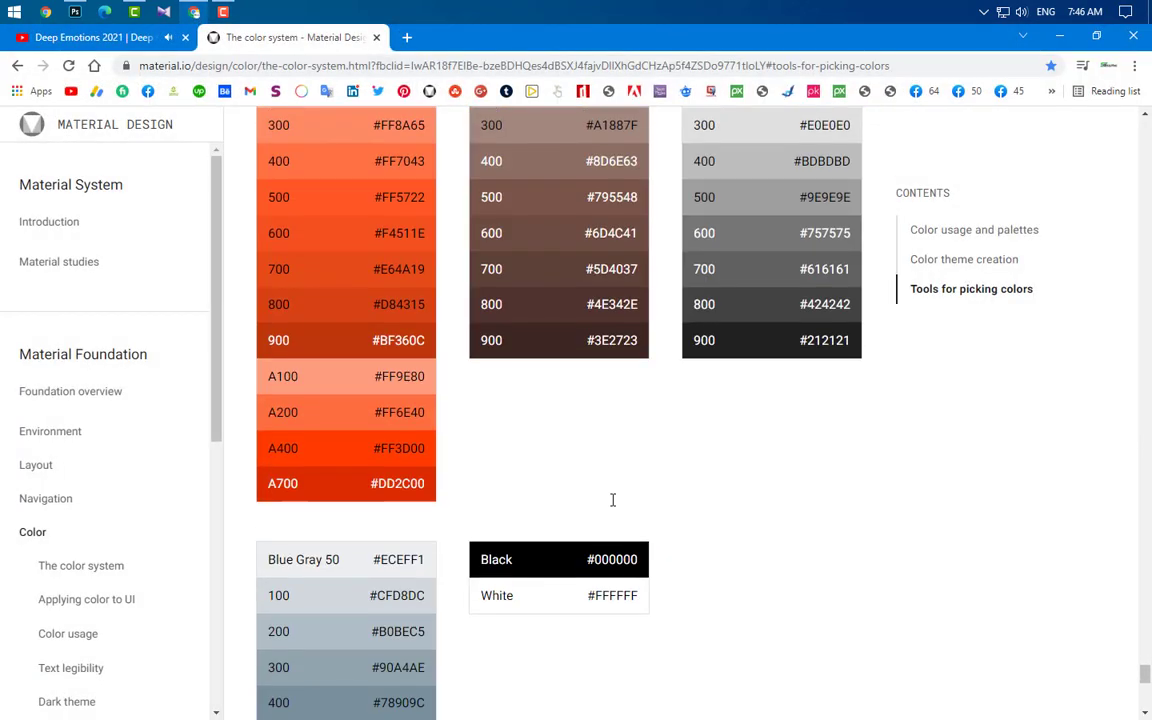
pyautogui.scroll(3, 612, 501)
pyautogui.moveTo(372, 293); pyautogui.dragTo(432, 296)
pyautogui.hotkey('ctrl', 'c')
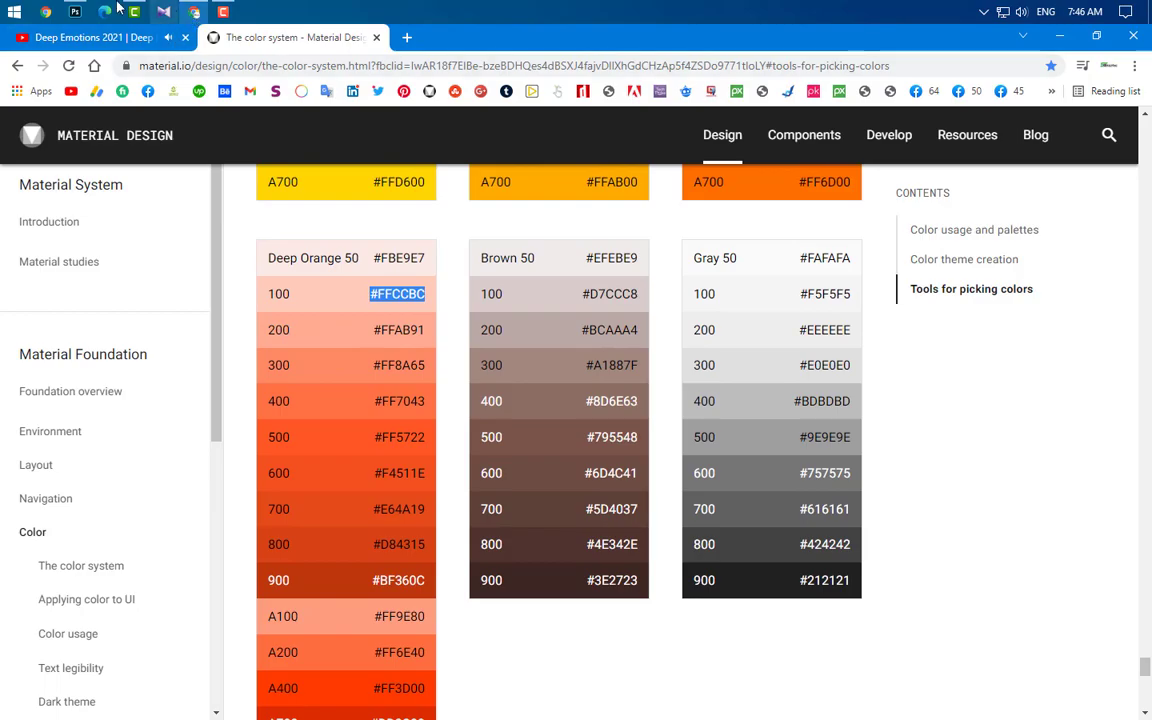
pyautogui.click(75, 12)
pyautogui.click(1024, 615)
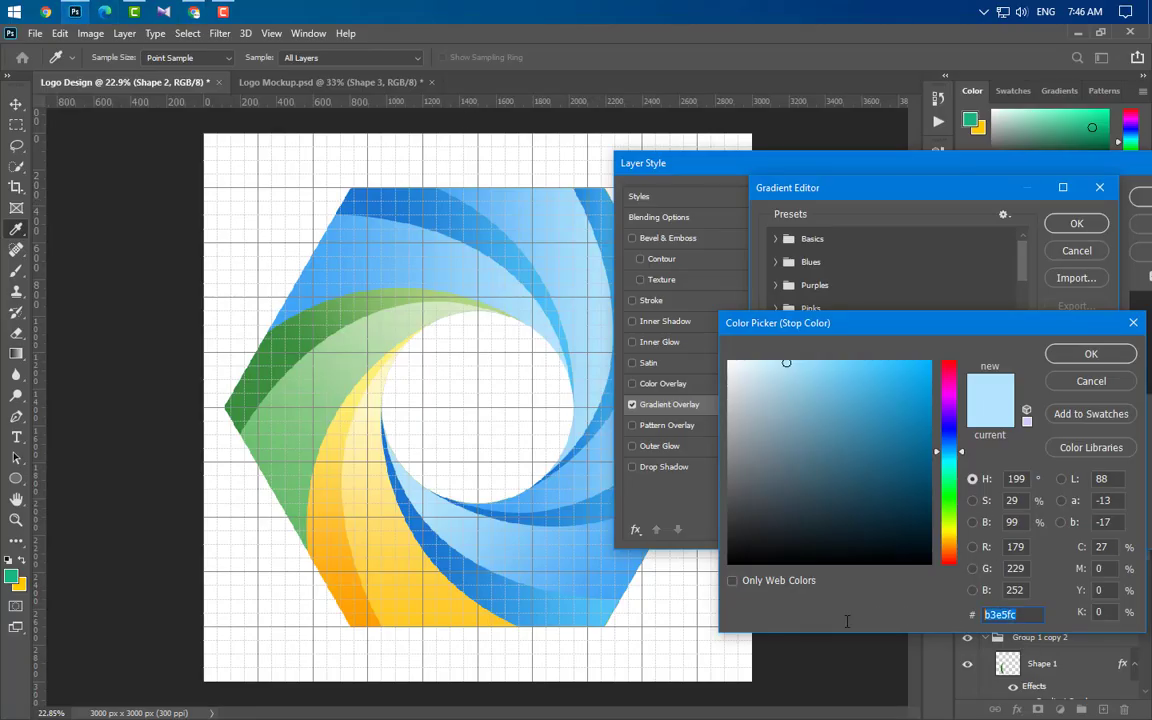
pyautogui.hotkey('ctrl', 'v')
pyautogui.click(1091, 353)
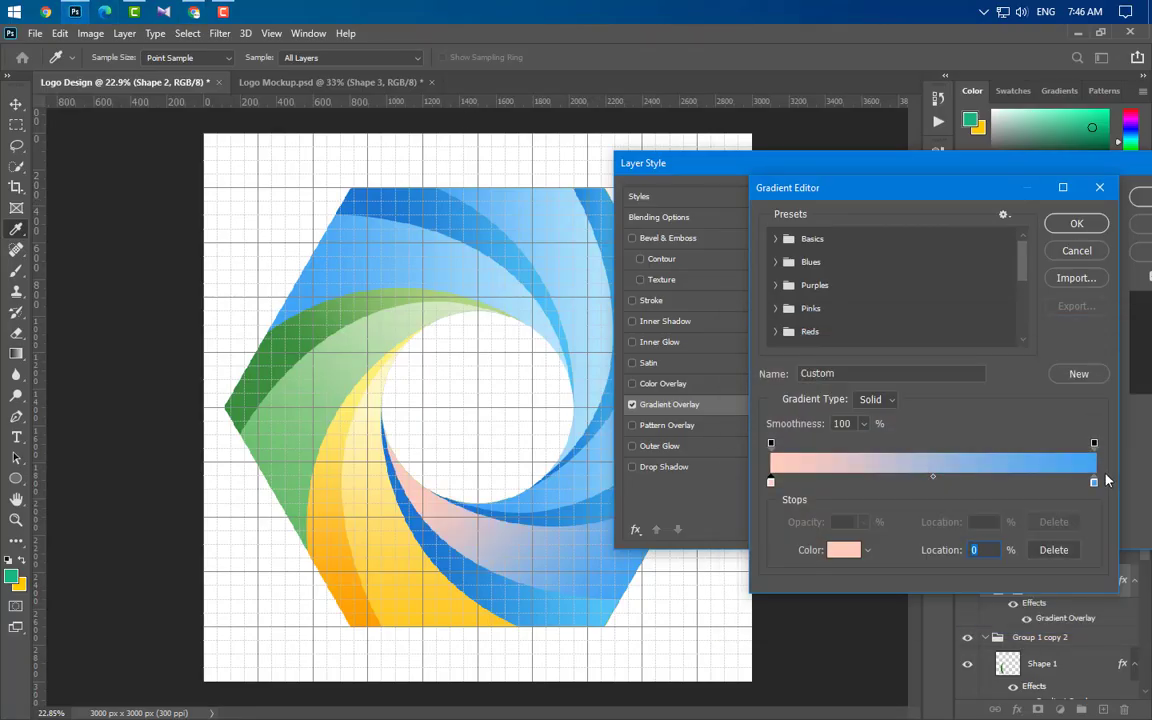
# - Set the gradient's other stop to Red 400 (#EF5350), copied from the browser palette, and accept Shape 2's layer style
pyautogui.doubleClick(1094, 483)
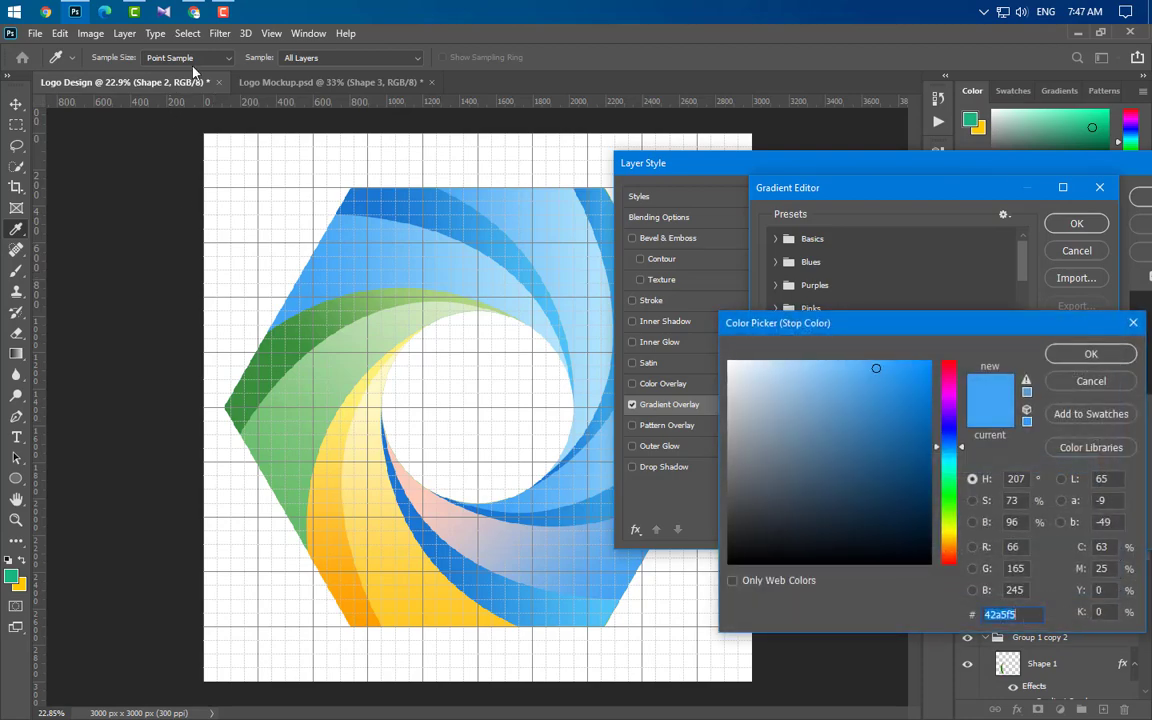
pyautogui.click(194, 12)
pyautogui.scroll(10, 630, 514)
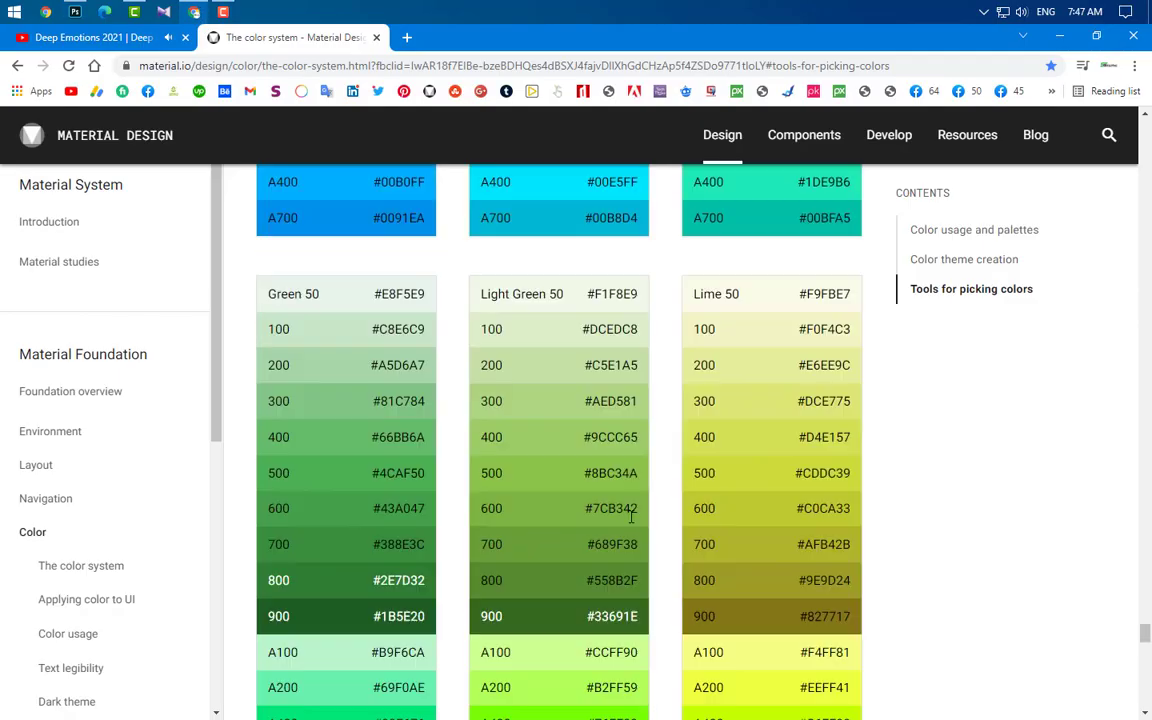
pyautogui.scroll(15, 631, 516)
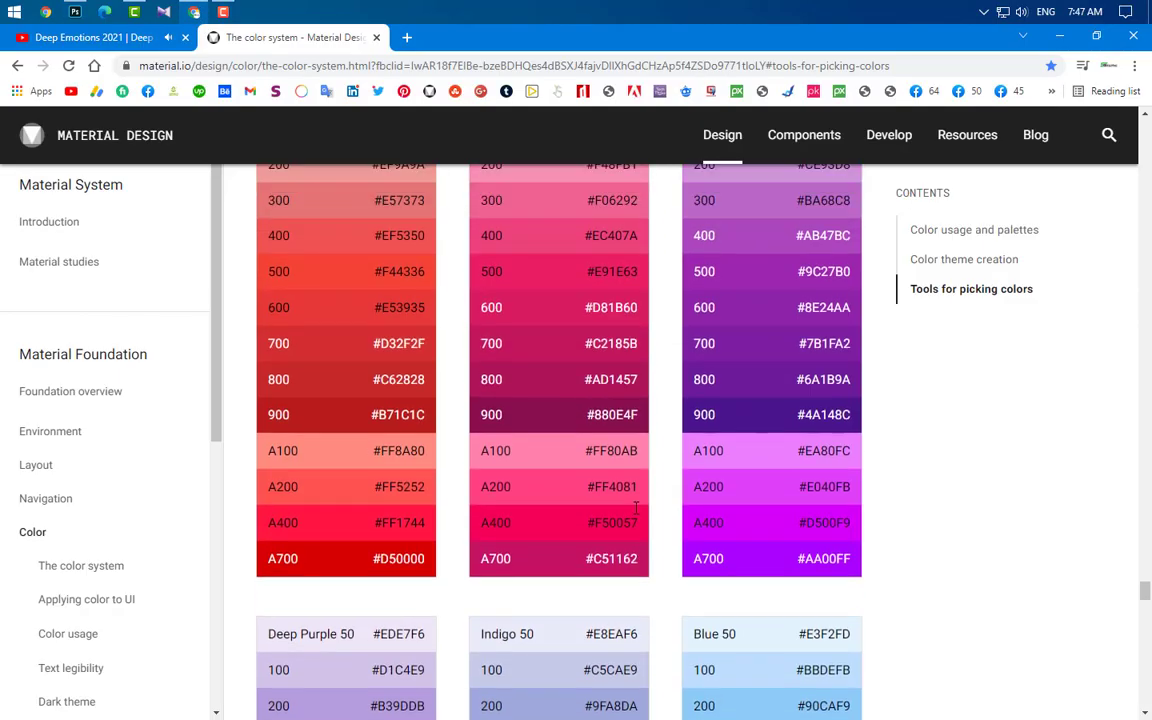
pyautogui.scroll(2, 635, 509)
pyautogui.moveTo(375, 415); pyautogui.dragTo(426, 414)
pyautogui.hotkey('ctrl', 'c')
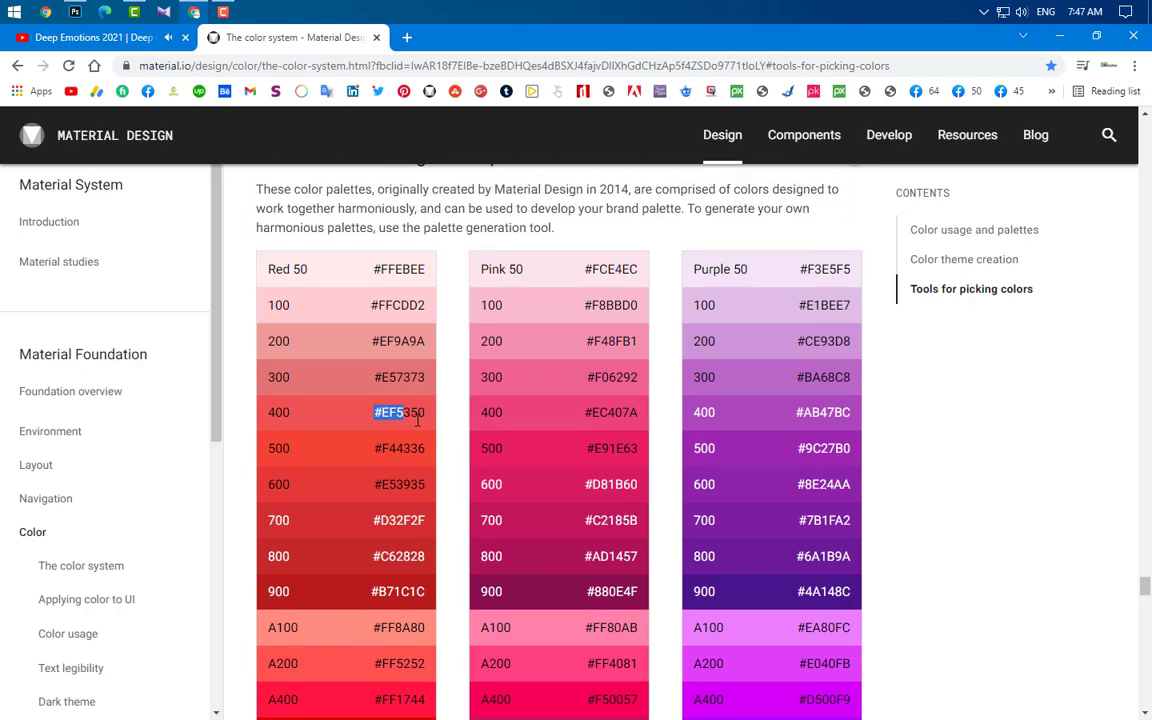
pyautogui.click(193, 13)
pyautogui.doubleClick(1031, 615)
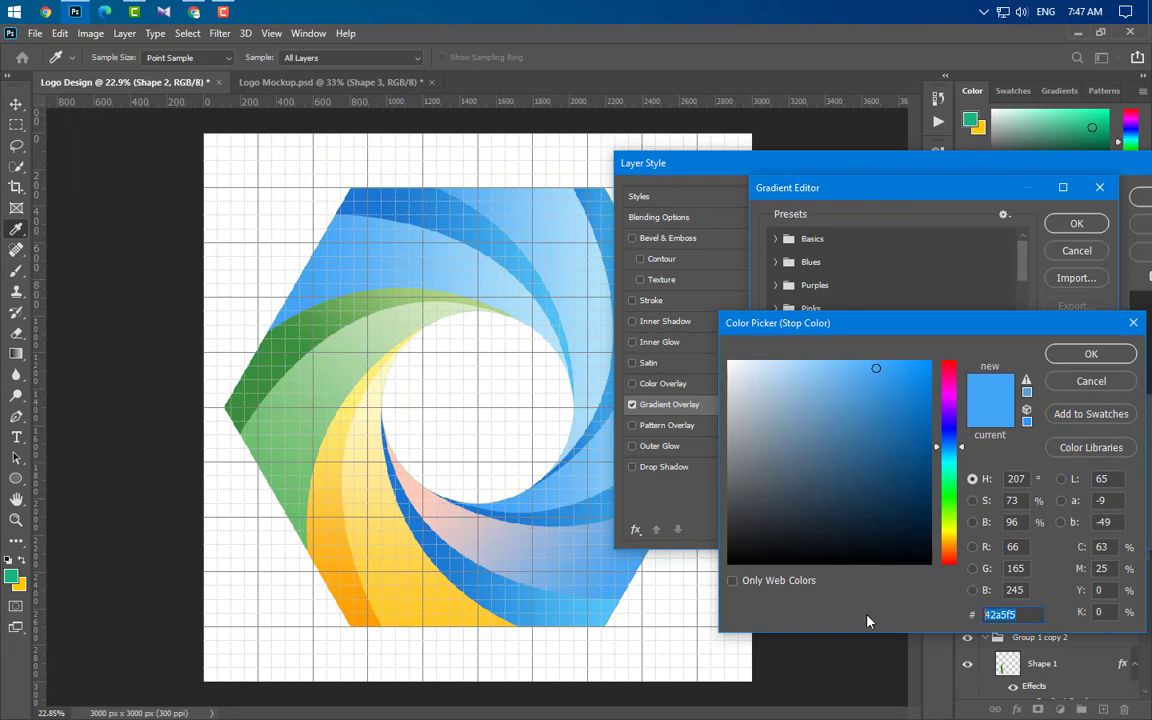
pyautogui.hotkey('ctrl', 'v')
pyautogui.click(1092, 354)
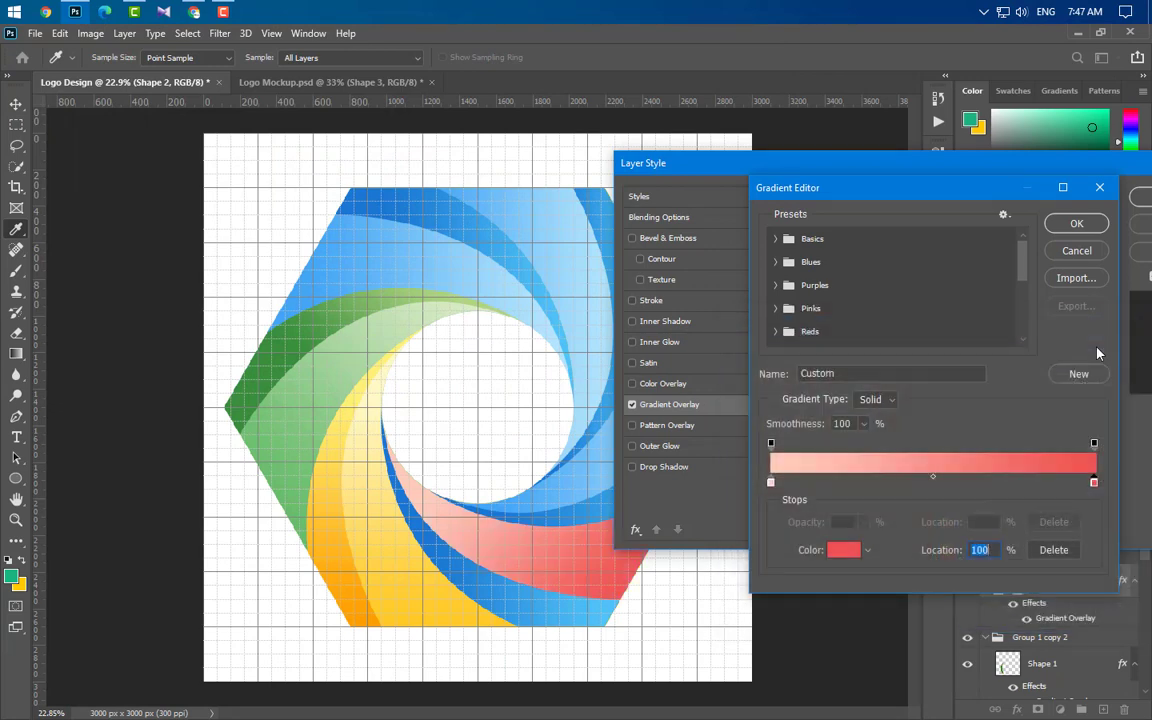
pyautogui.click(1076, 224)
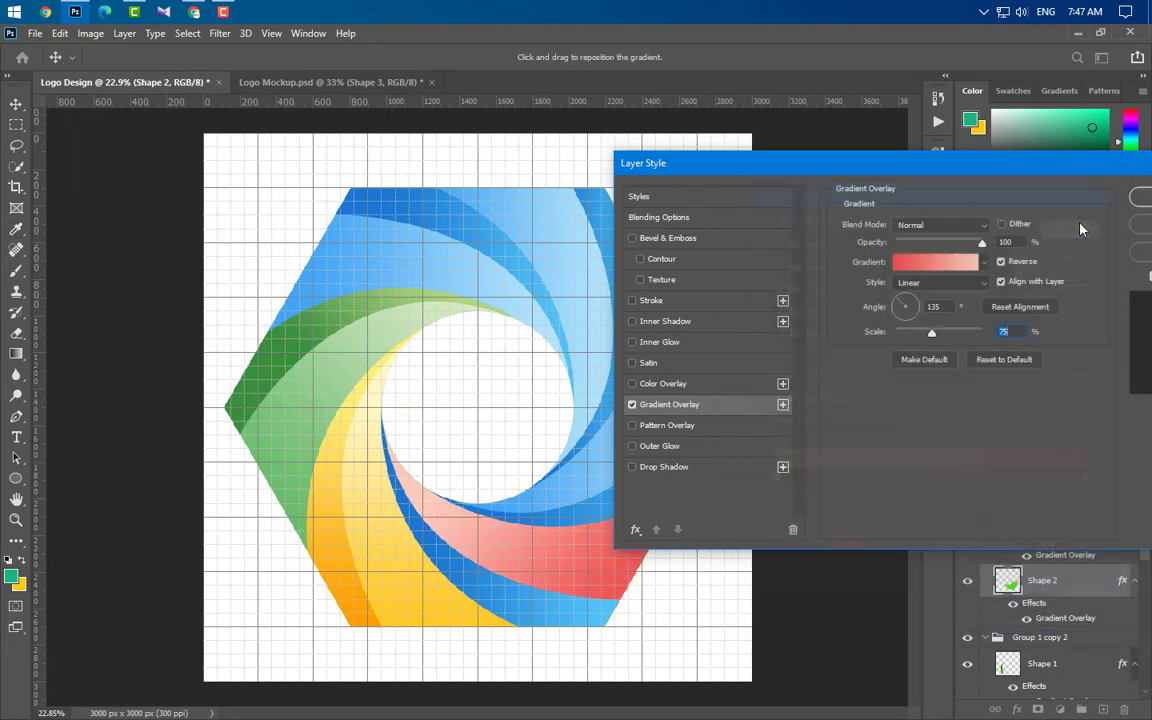
pyautogui.click(1136, 195)
# - Copy the layer style of Shape 2 in Group 1 copy 3 and paste it onto Shape 1 in the same group
pyautogui.rightClick(1087, 590)
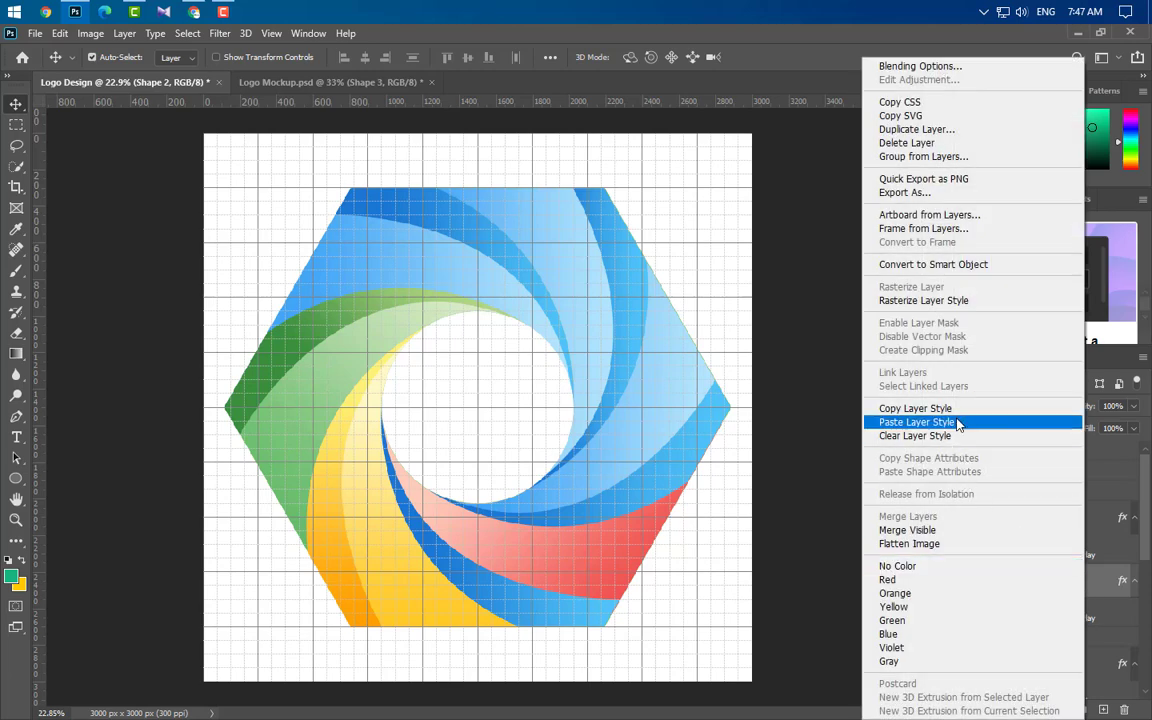
pyautogui.click(866, 403)
pyautogui.click(1060, 517)
pyautogui.rightClick(1060, 517)
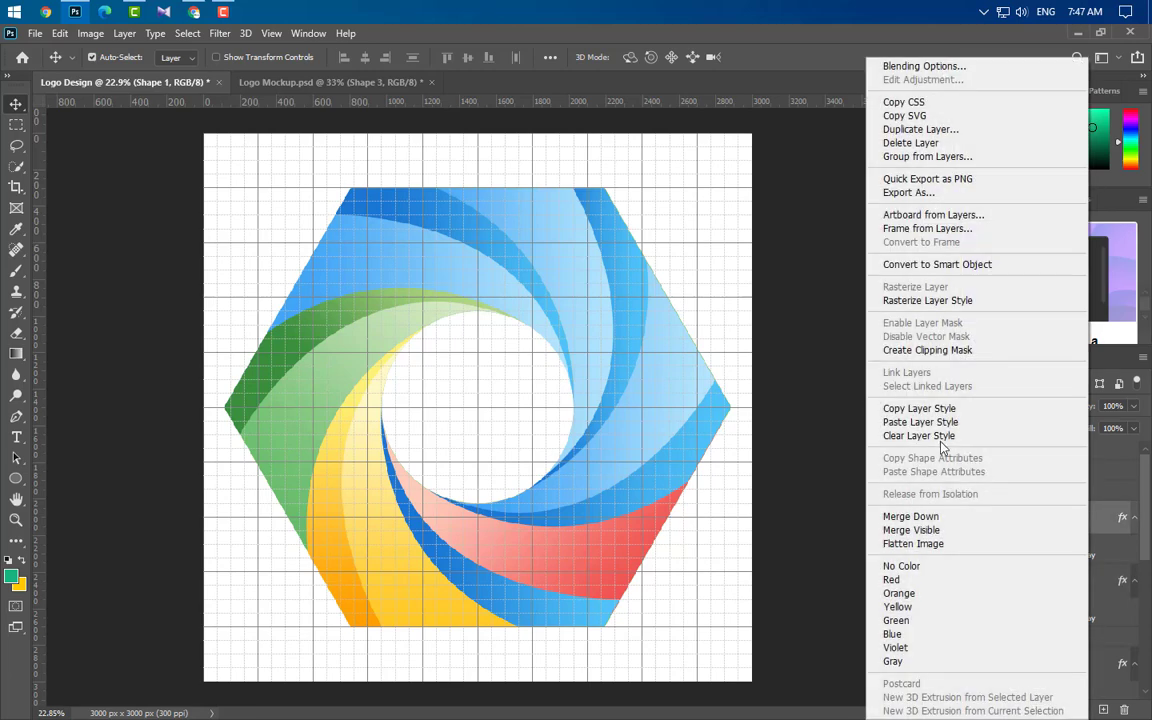
pyautogui.click(936, 429)
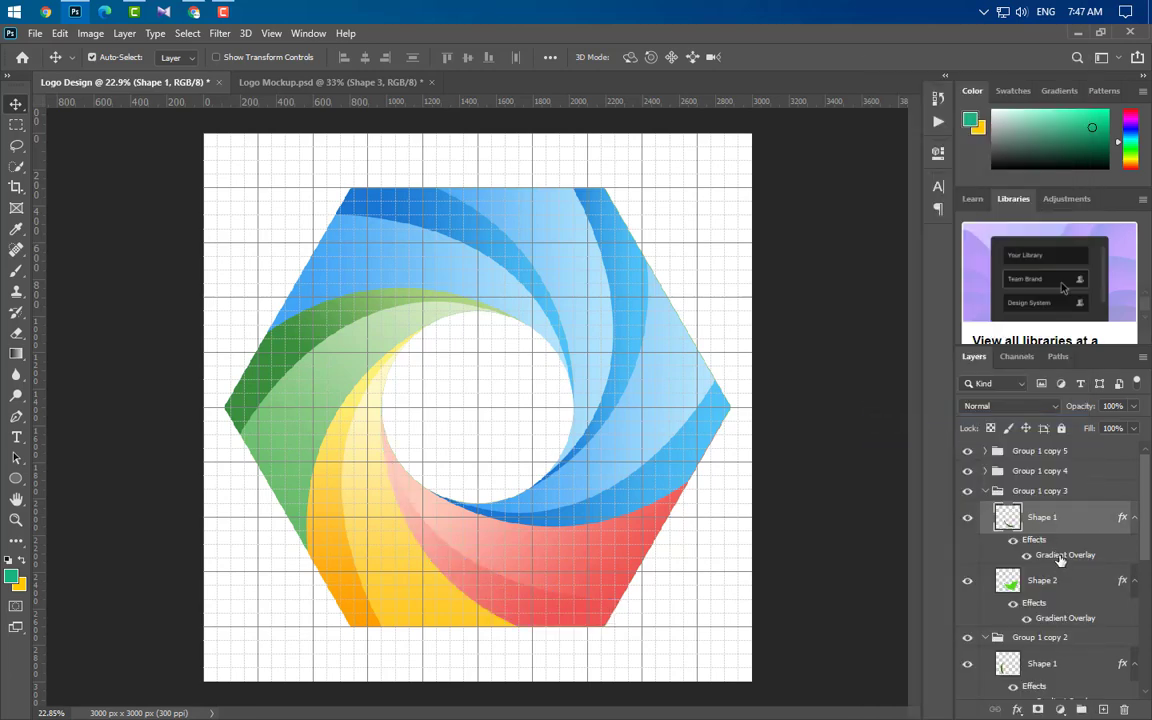
# - Set the pale pink stop of Shape 1's overlay gradient to Deep Orange 300 (#FF8A65), copied from the Material Design palette in the browser
pyautogui.doubleClick(1047, 605)
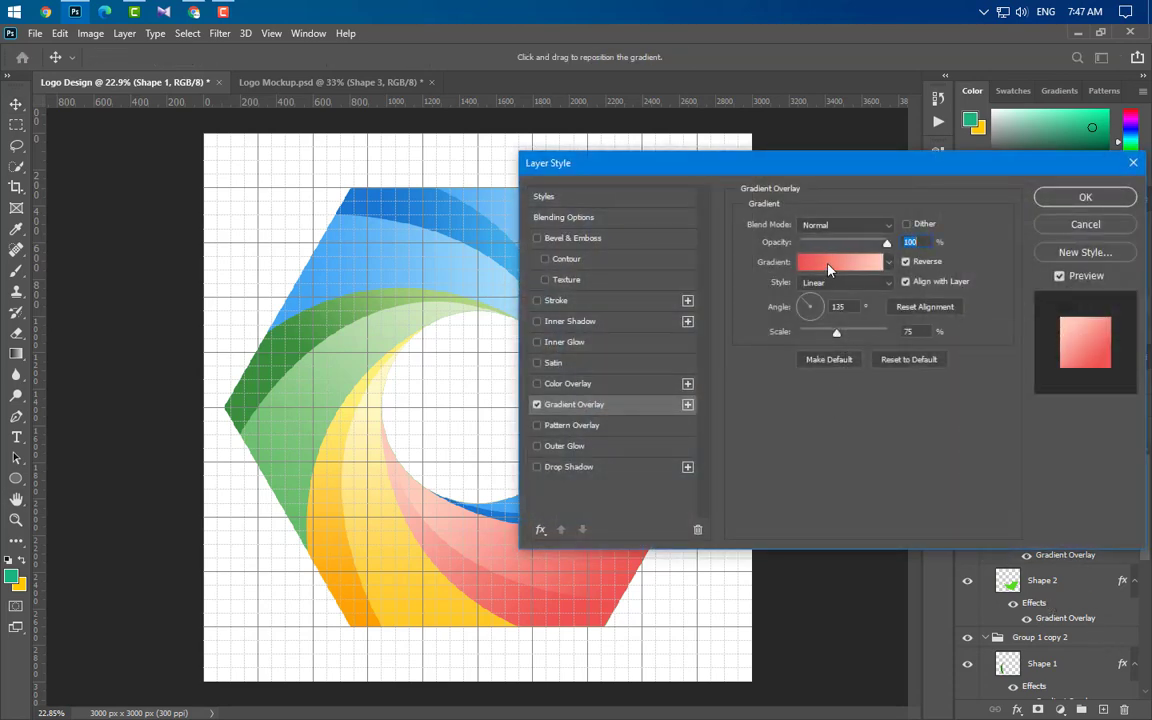
pyautogui.click(828, 265)
pyautogui.doubleClick(771, 483)
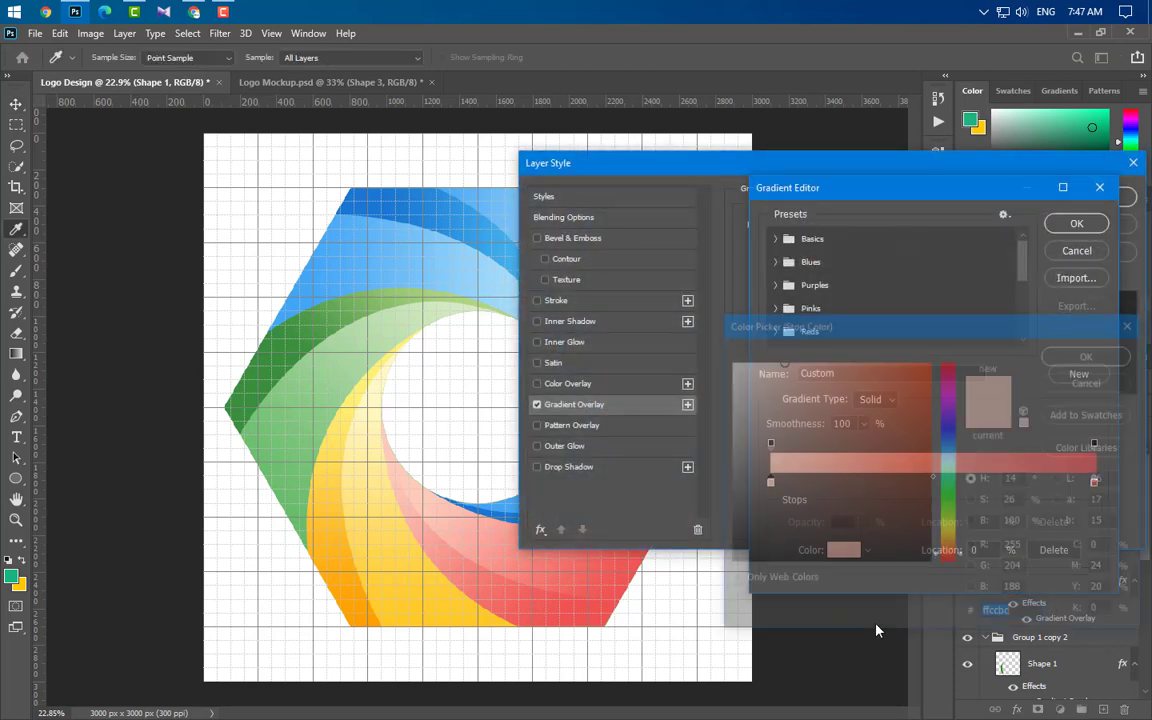
pyautogui.click(195, 12)
pyautogui.scroll(-15, 520, 535)
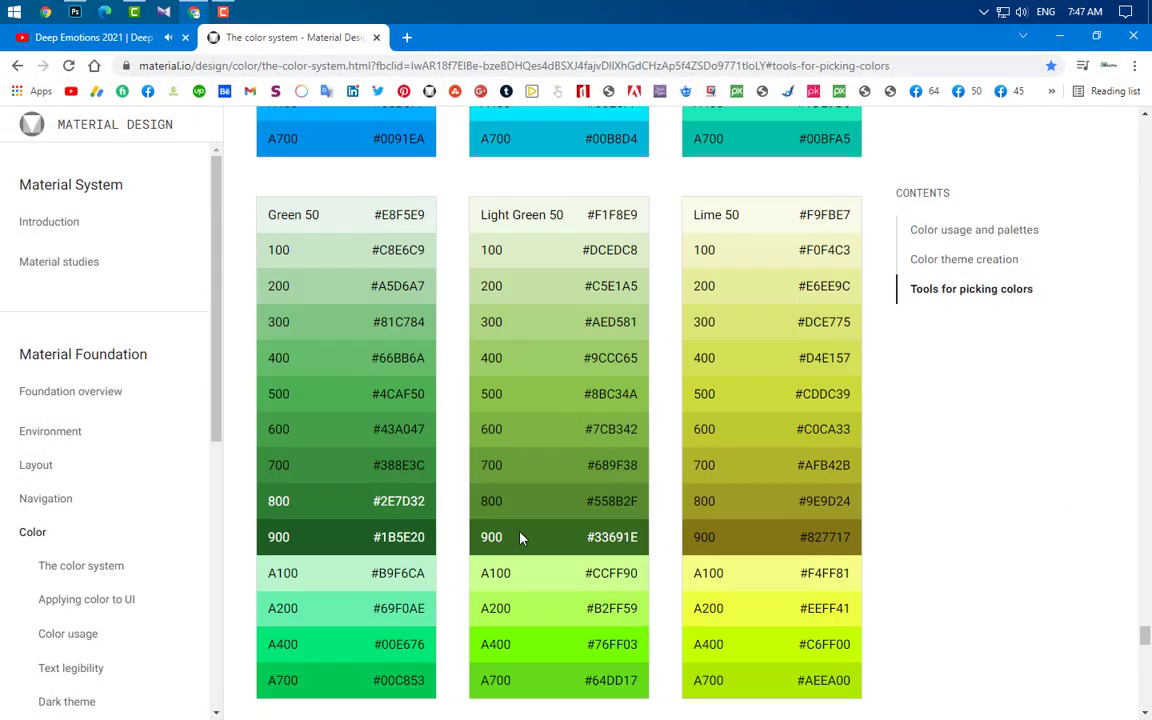
pyautogui.scroll(-10, 520, 538)
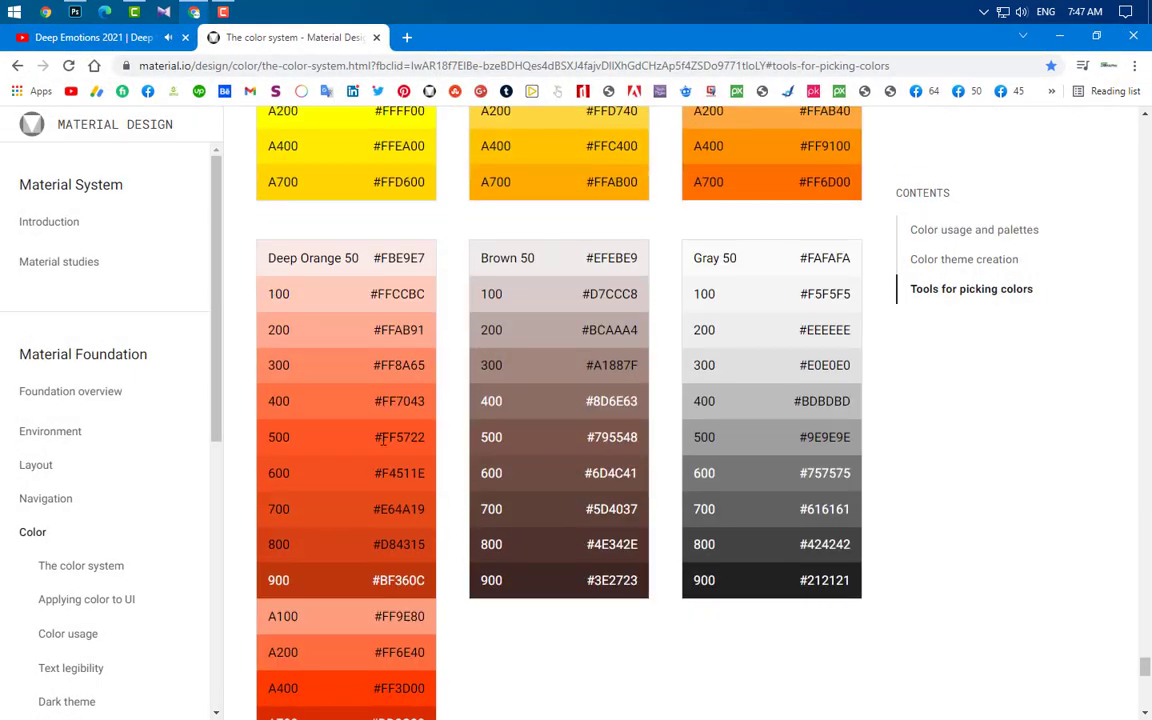
pyautogui.moveTo(375, 376); pyautogui.dragTo(426, 368)
pyautogui.hotkey('ctrl', 'c')
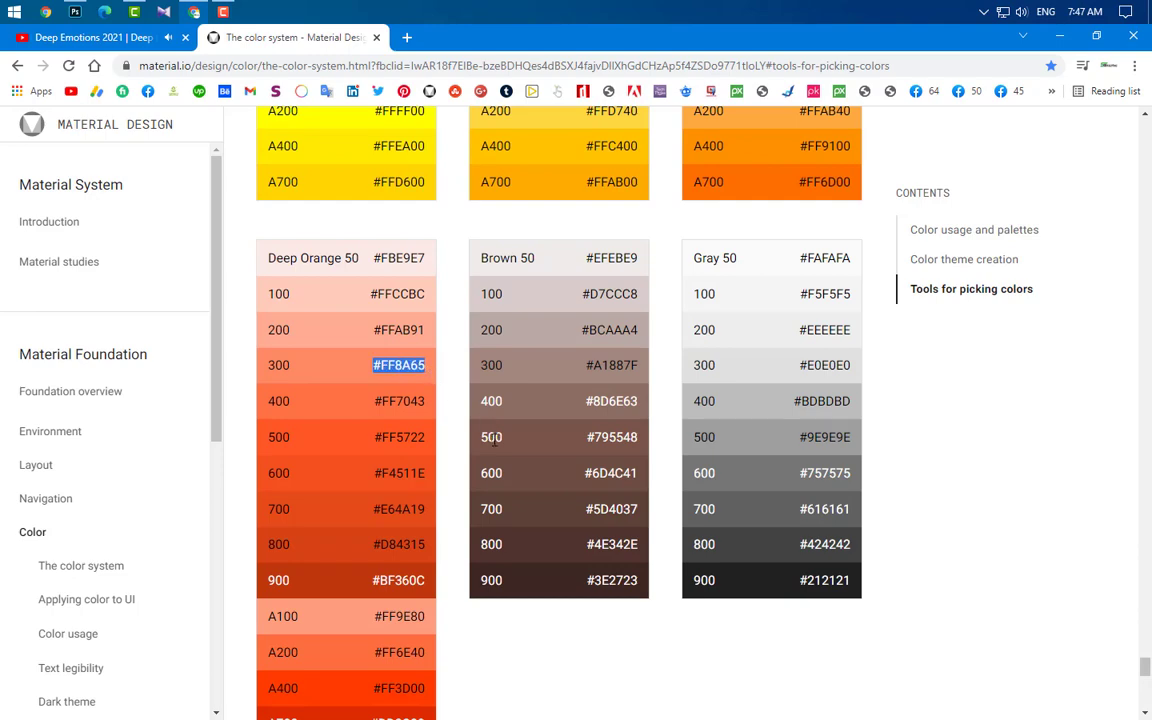
pyautogui.hotkey('alt', 'Tab')
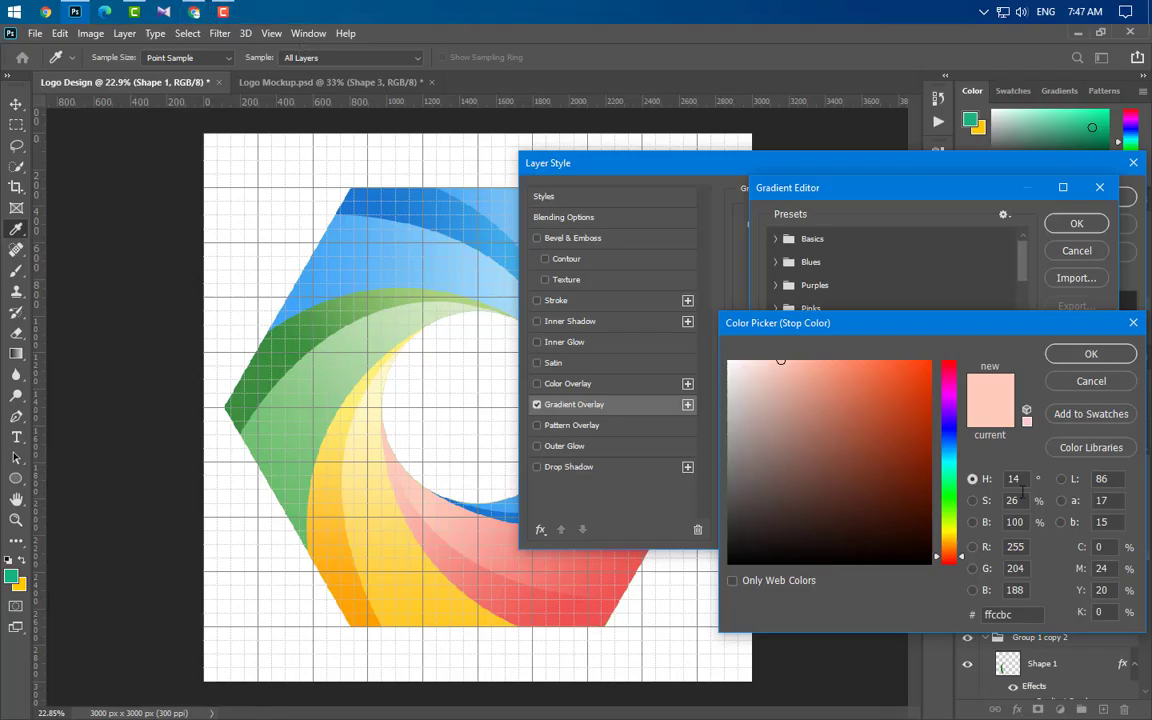
pyautogui.doubleClick(1015, 615)
pyautogui.hotkey('ctrl', 'v')
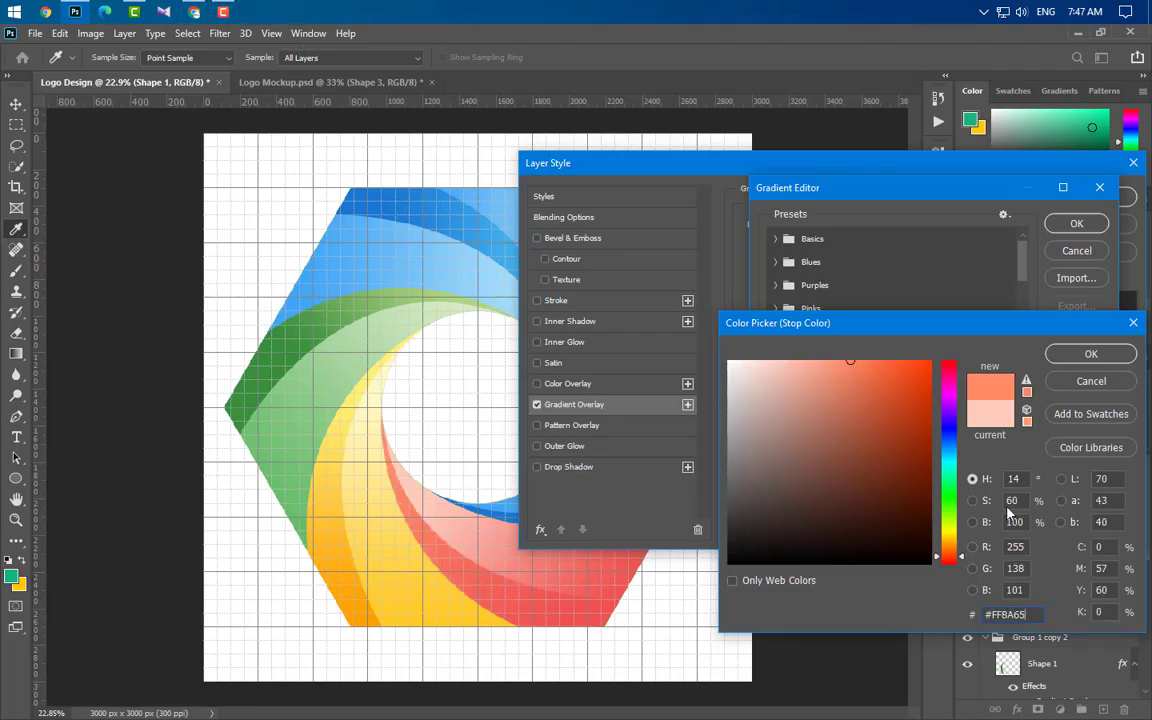
pyautogui.click(1091, 355)
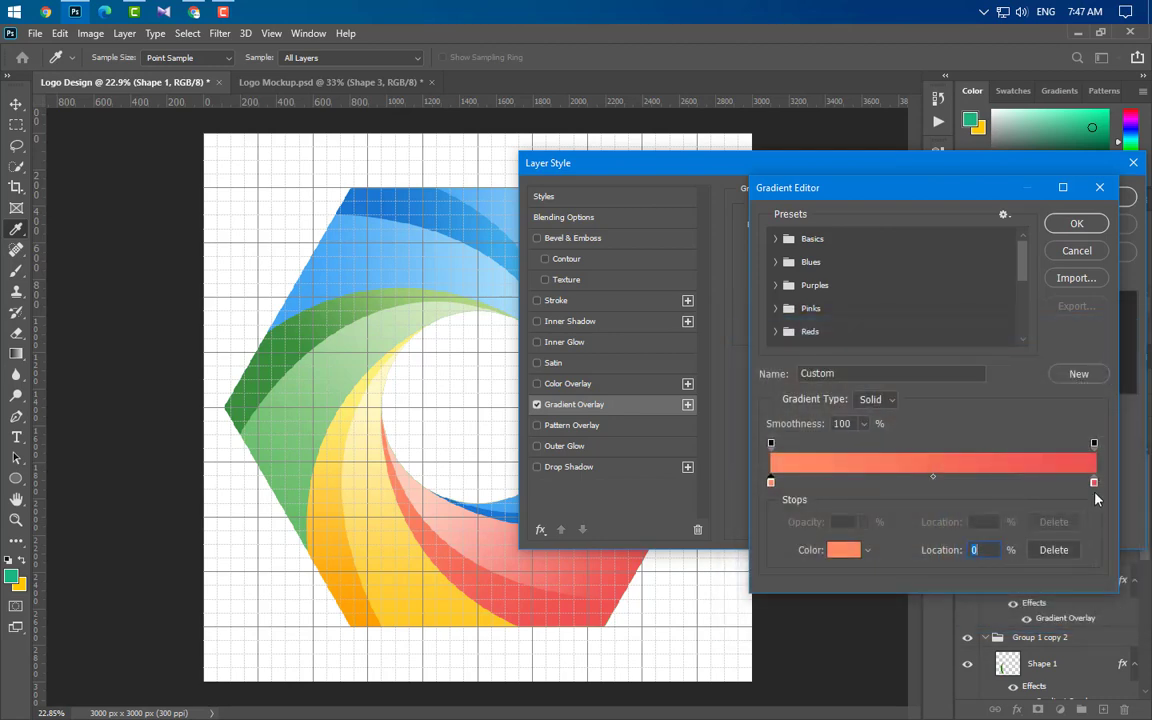
# - Set the gradient's other stop to Red 700 (#D32F2F), copied from the browser palette, and accept Shape 1's layer style
pyautogui.doubleClick(1094, 482)
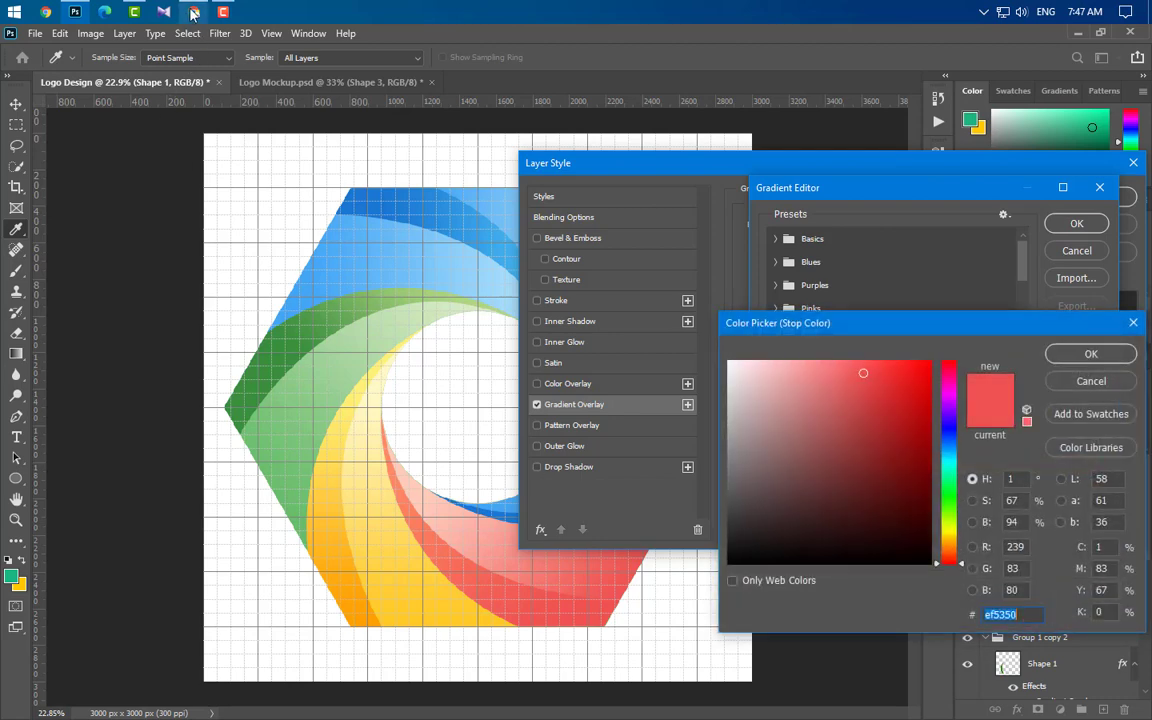
pyautogui.click(193, 12)
pyautogui.scroll(10, 455, 485)
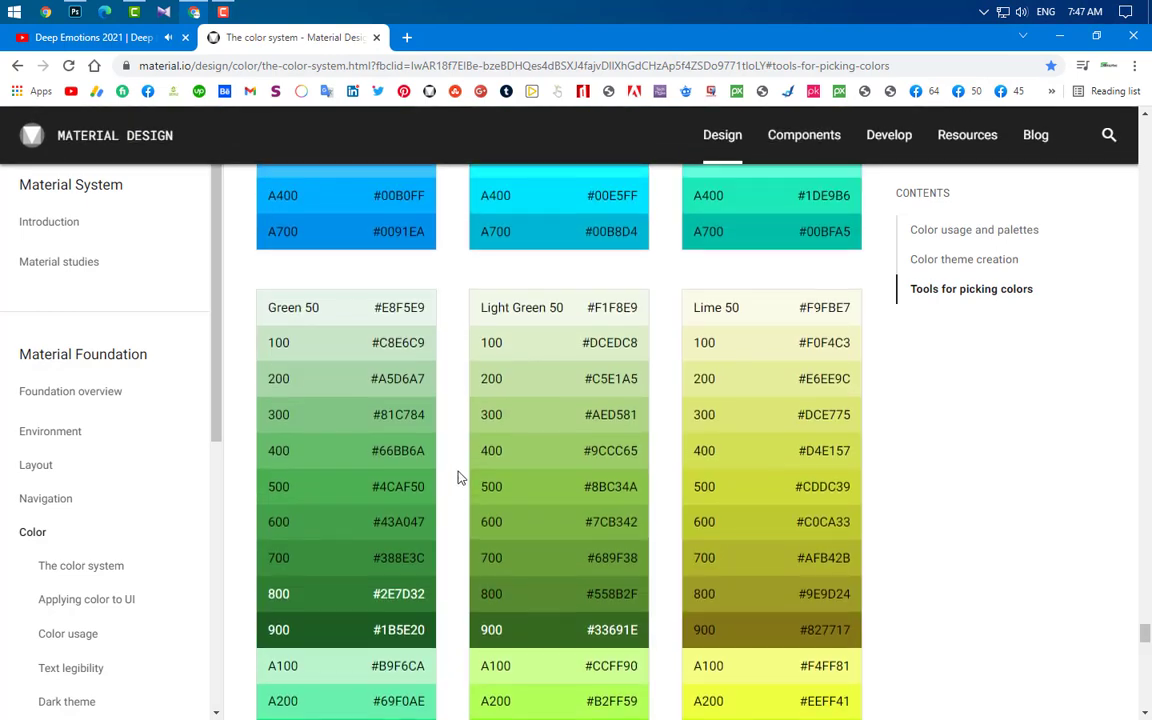
pyautogui.scroll(15, 457, 478)
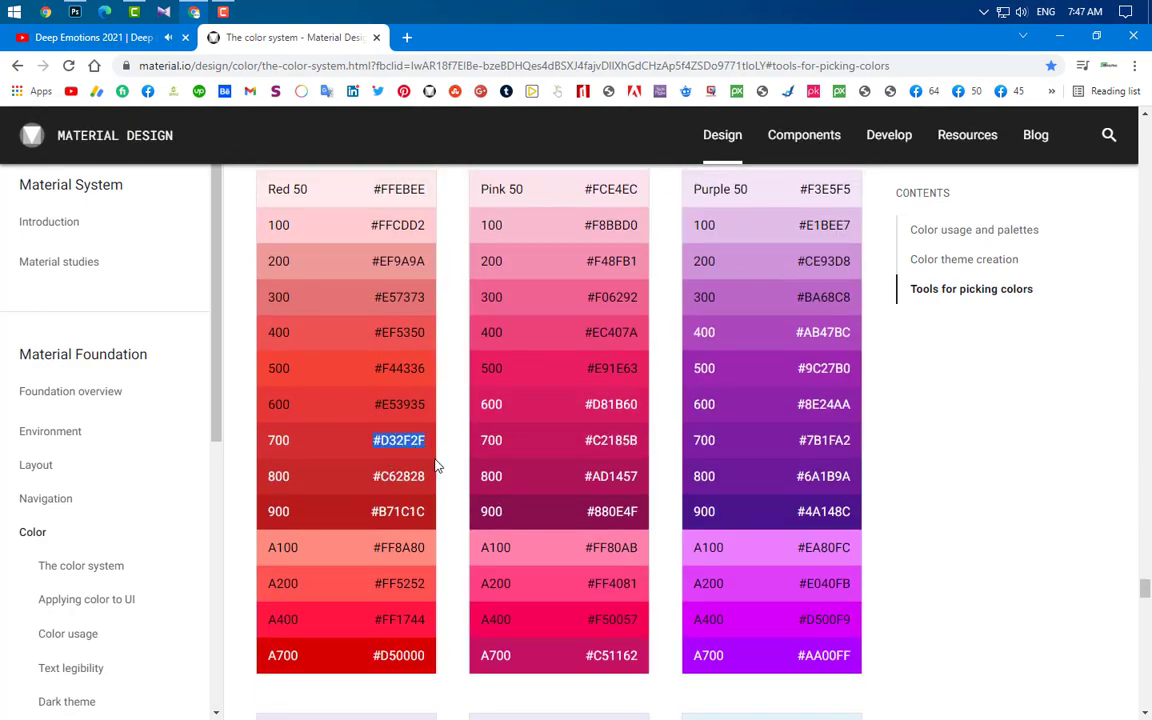
pyautogui.click(75, 12)
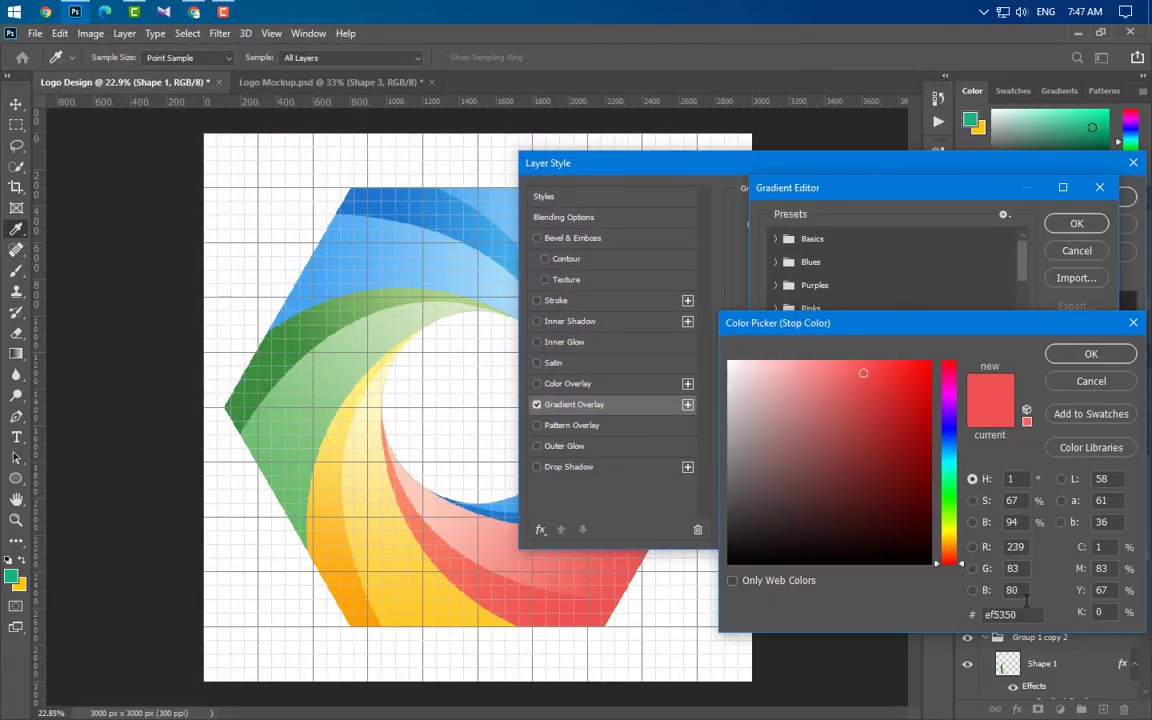
pyautogui.doubleClick(1025, 615)
pyautogui.write('#D32F2F')
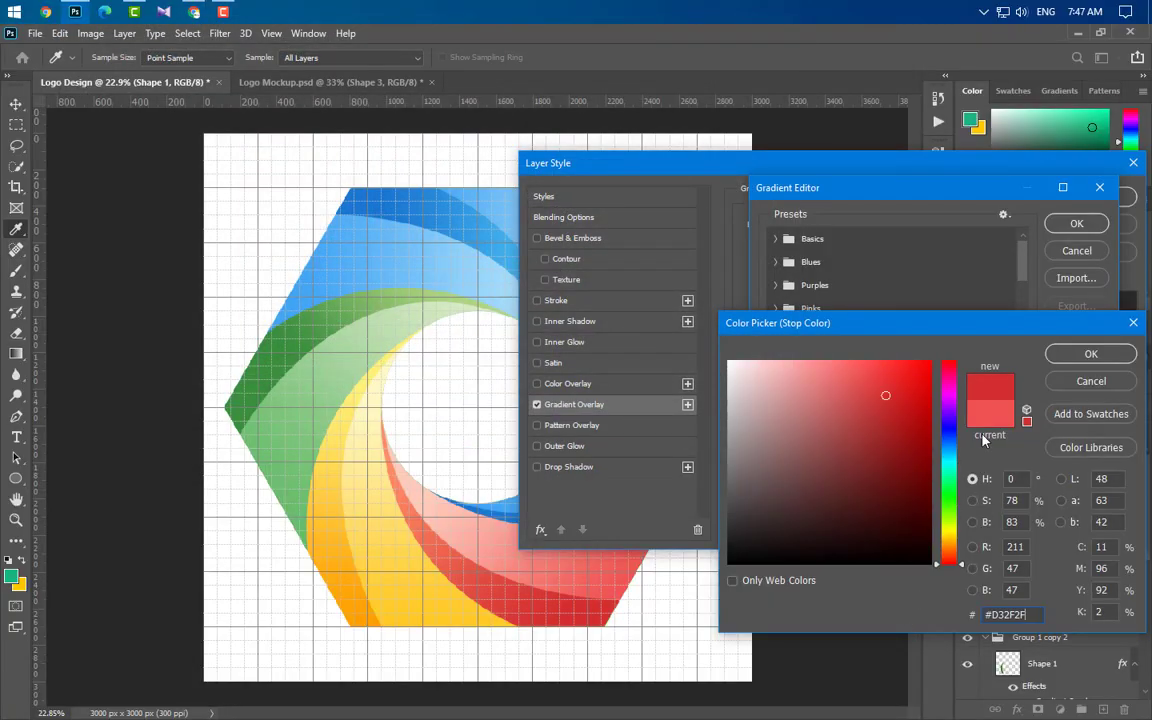
pyautogui.click(1060, 355)
pyautogui.click(1076, 224)
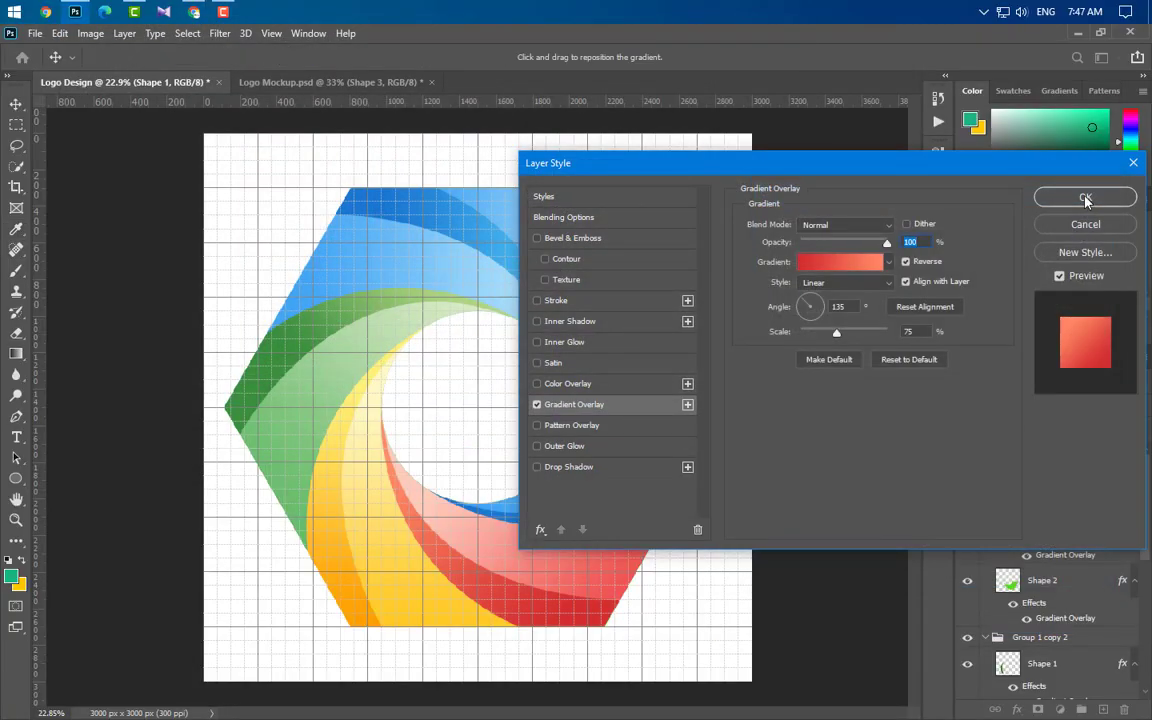
pyautogui.click(1083, 198)
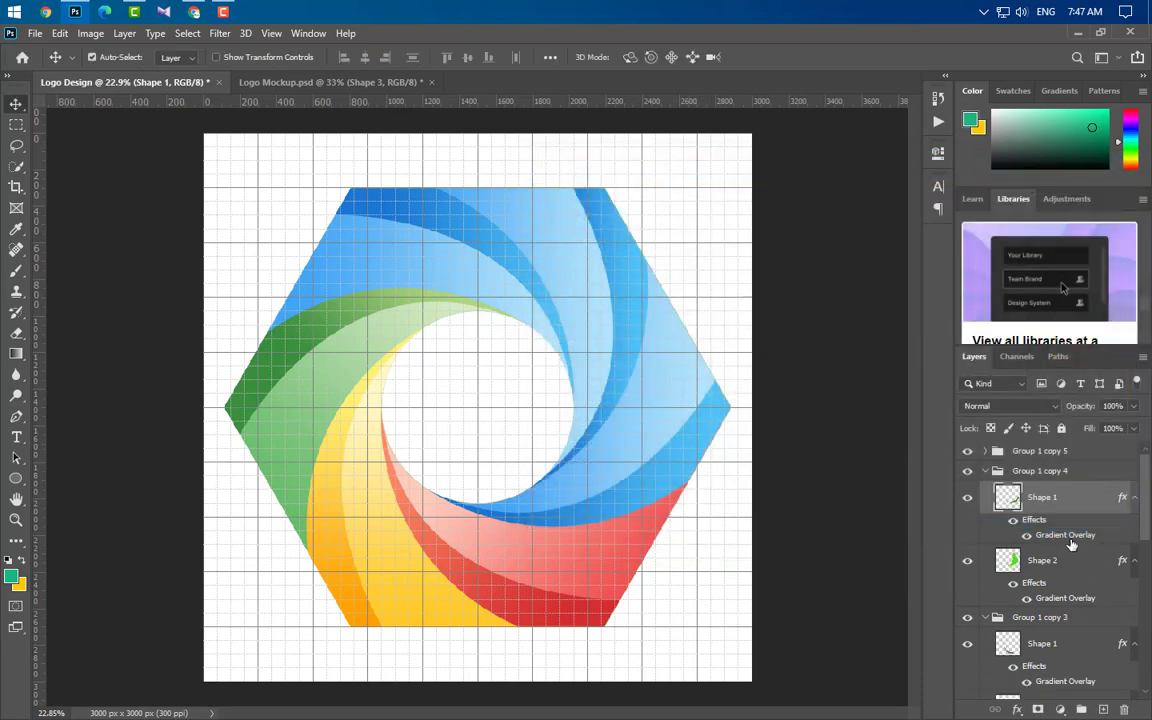
# - Set Shape 2's gradient overlay in Group 1 copy 4 to 10% scale and a 45° angle, and reposition the gradient within the segment
pyautogui.doubleClick(1065, 598)
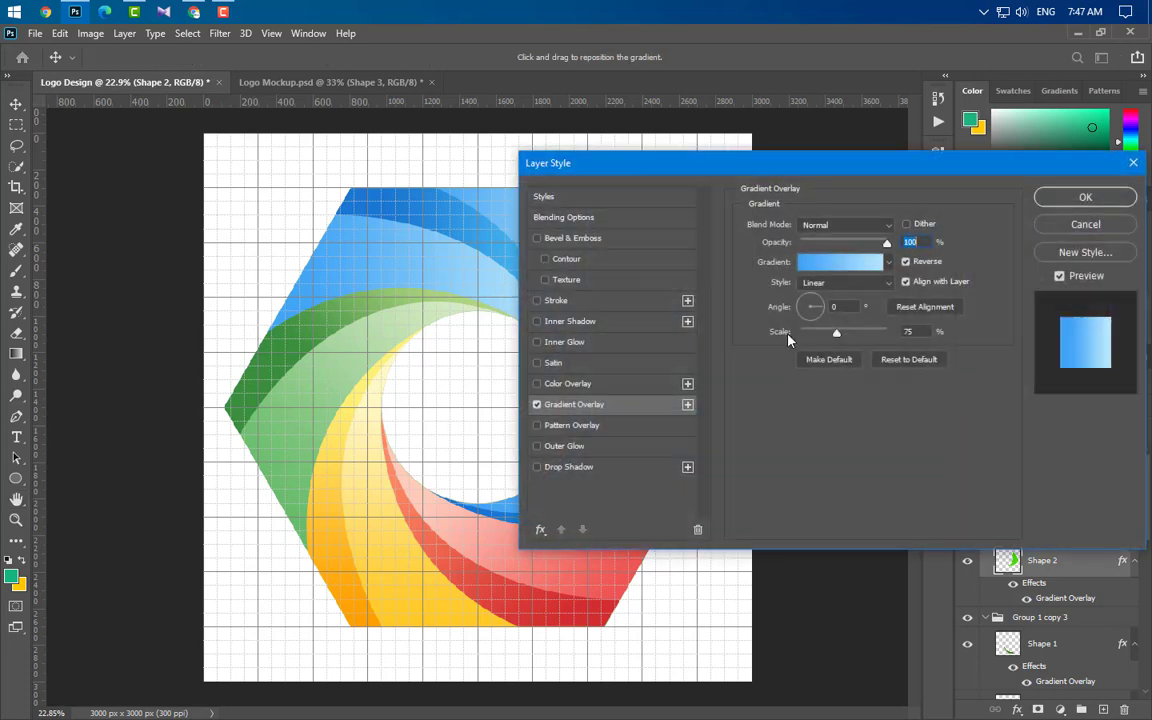
pyautogui.moveTo(758, 178); pyautogui.dragTo(922, 163)
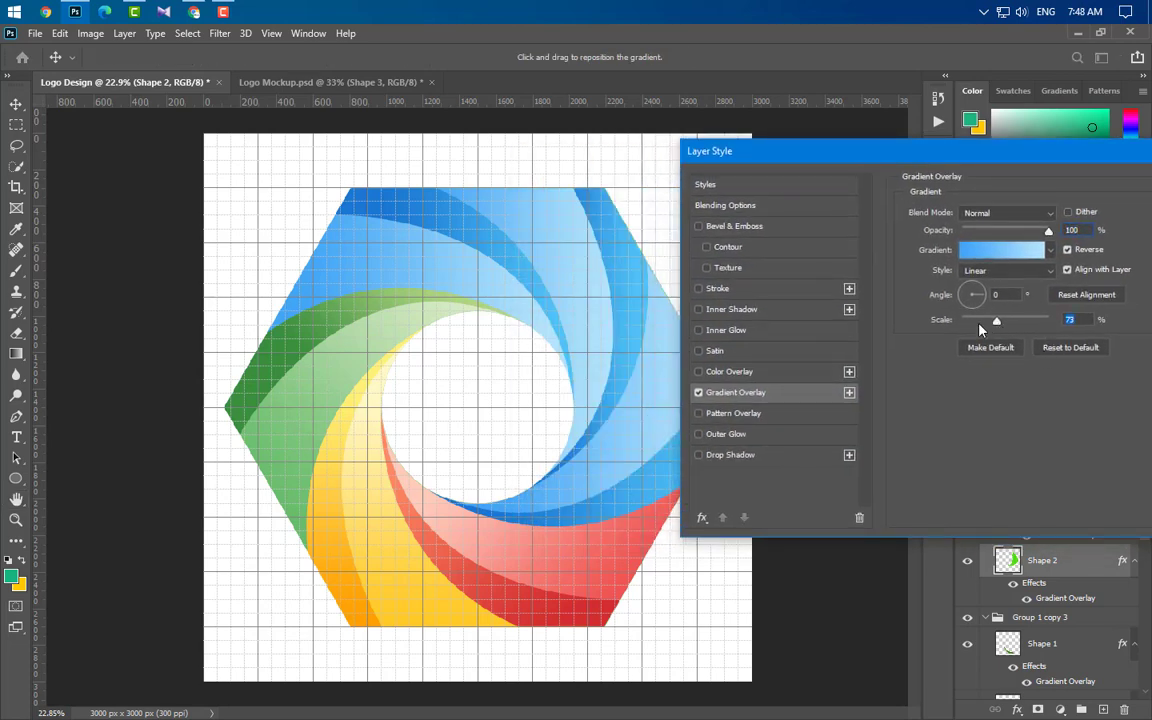
pyautogui.moveTo(980, 322); pyautogui.dragTo(962, 320)
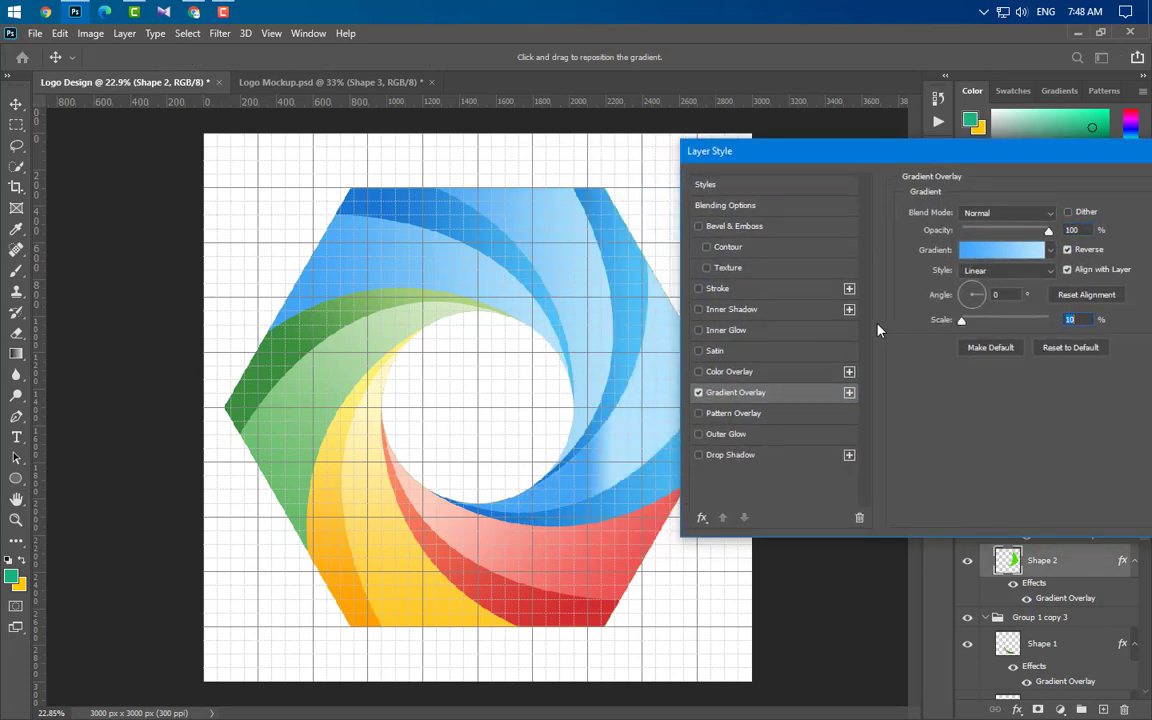
pyautogui.click(1012, 296)
pyautogui.write('45')
pyautogui.moveTo(616, 468); pyautogui.dragTo(634, 447)
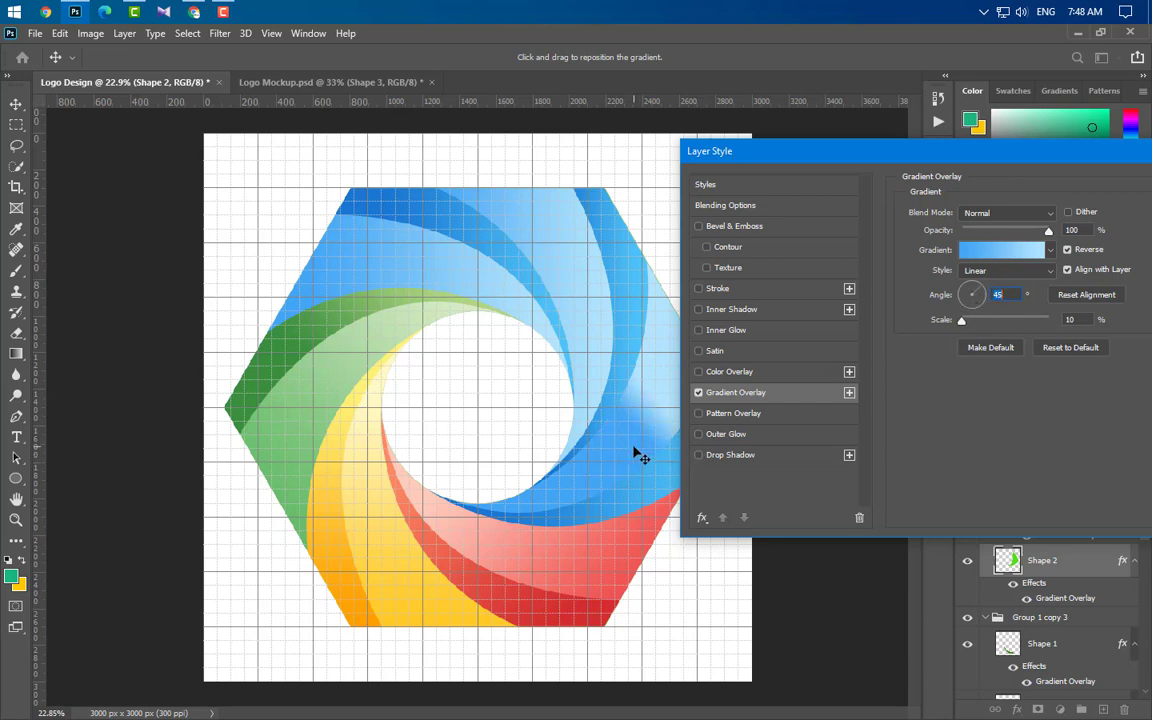
# - Turn off Reverse for Shape 2's gradient overlay and set its scale to 75%
pyautogui.click(1073, 251)
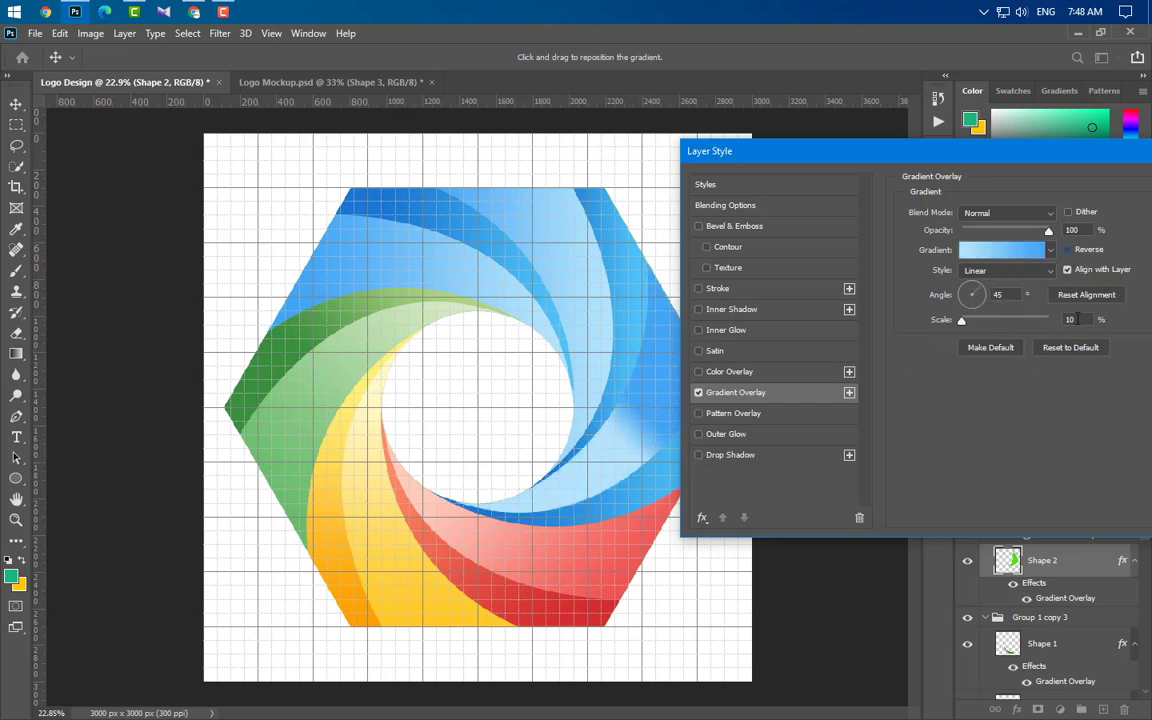
pyautogui.moveTo(1078, 319); pyautogui.dragTo(1032, 322)
pyautogui.write('75')
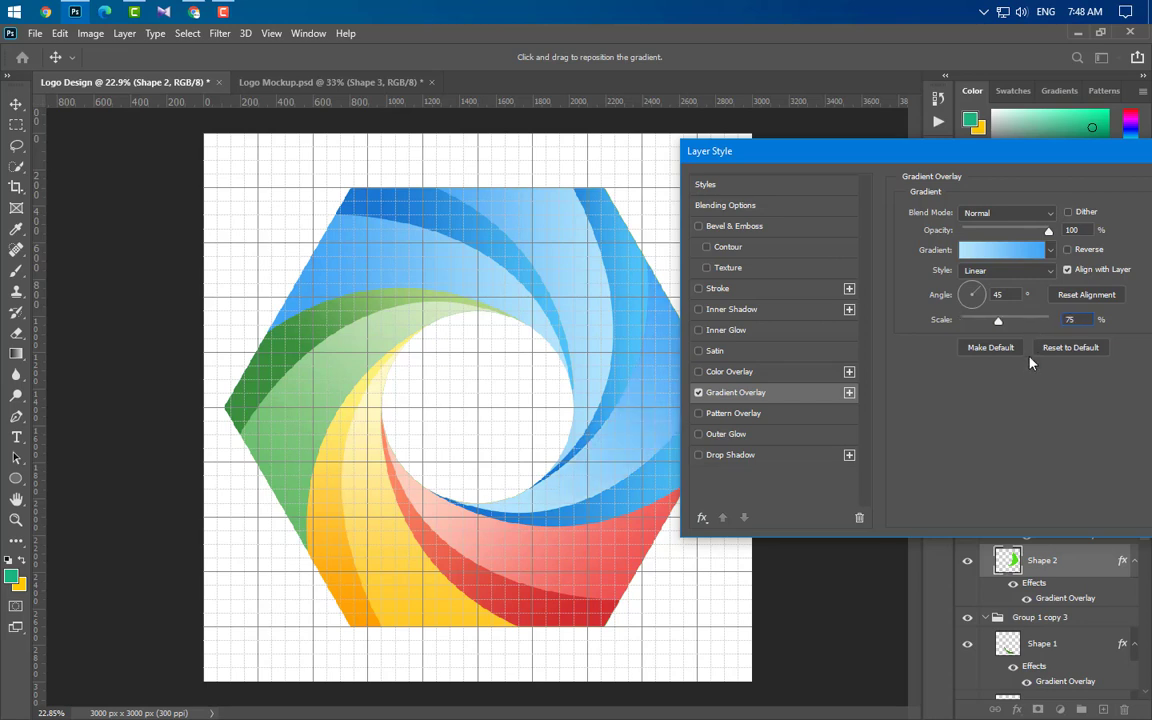
# - Set the pale blue stop of Shape 2's overlay gradient to Pink 100 (#F8BBD0), copied from the Material Design palette in the browser
pyautogui.moveTo(1072, 162); pyautogui.dragTo(1078, 161)
pyautogui.click(1023, 248)
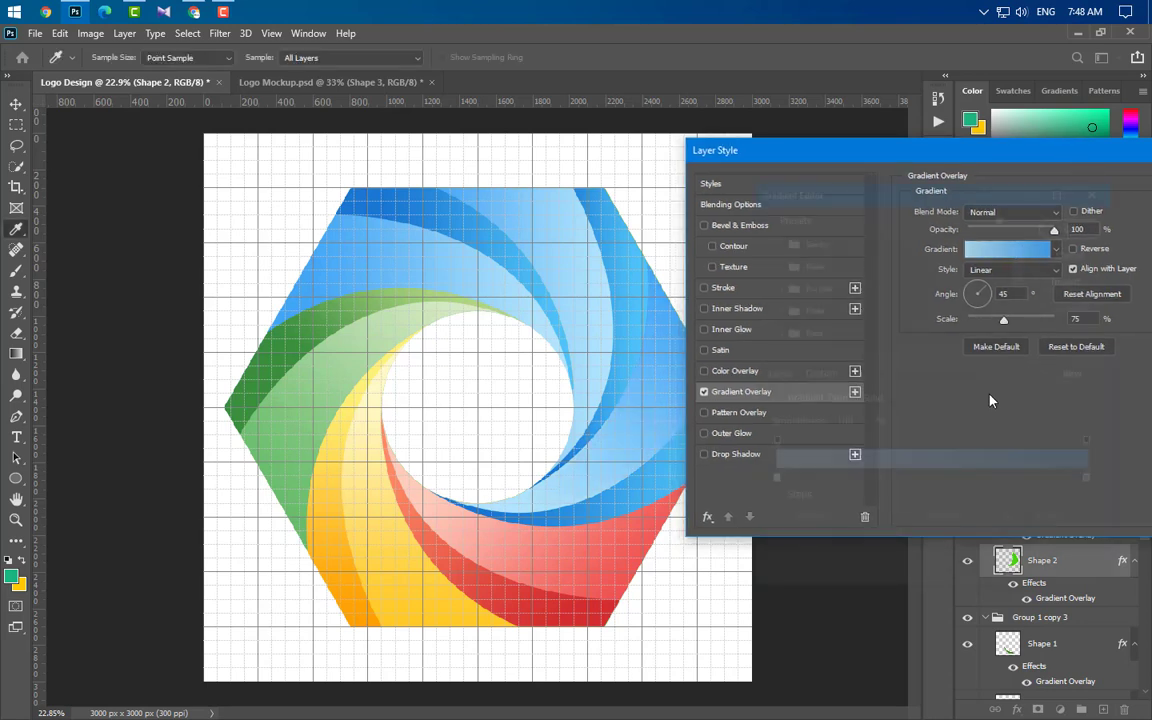
pyautogui.doubleClick(771, 483)
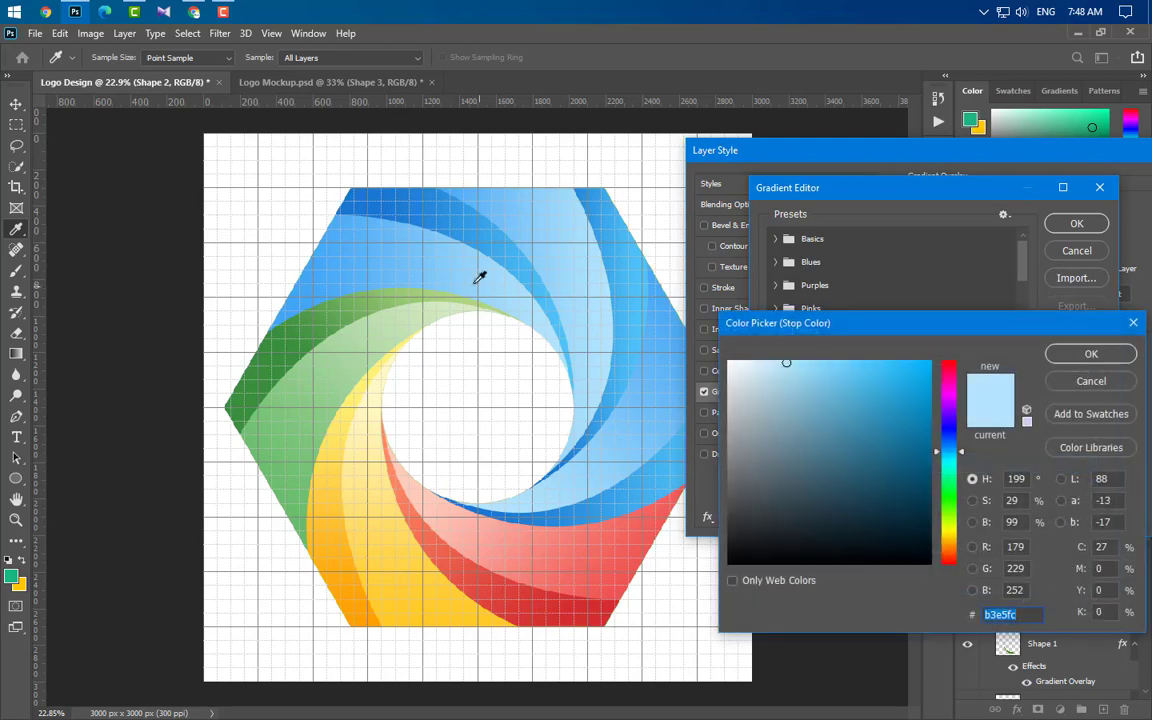
pyautogui.click(196, 12)
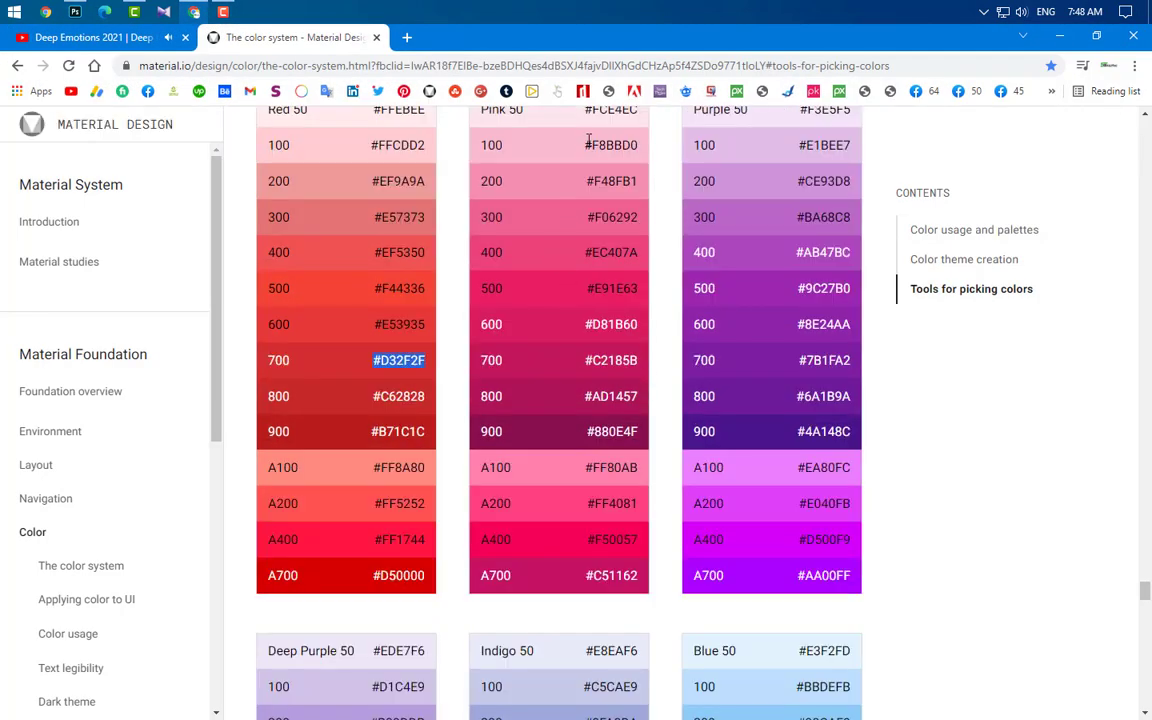
pyautogui.moveTo(586, 145); pyautogui.dragTo(640, 146)
pyautogui.hotkey('ctrl', 'c')
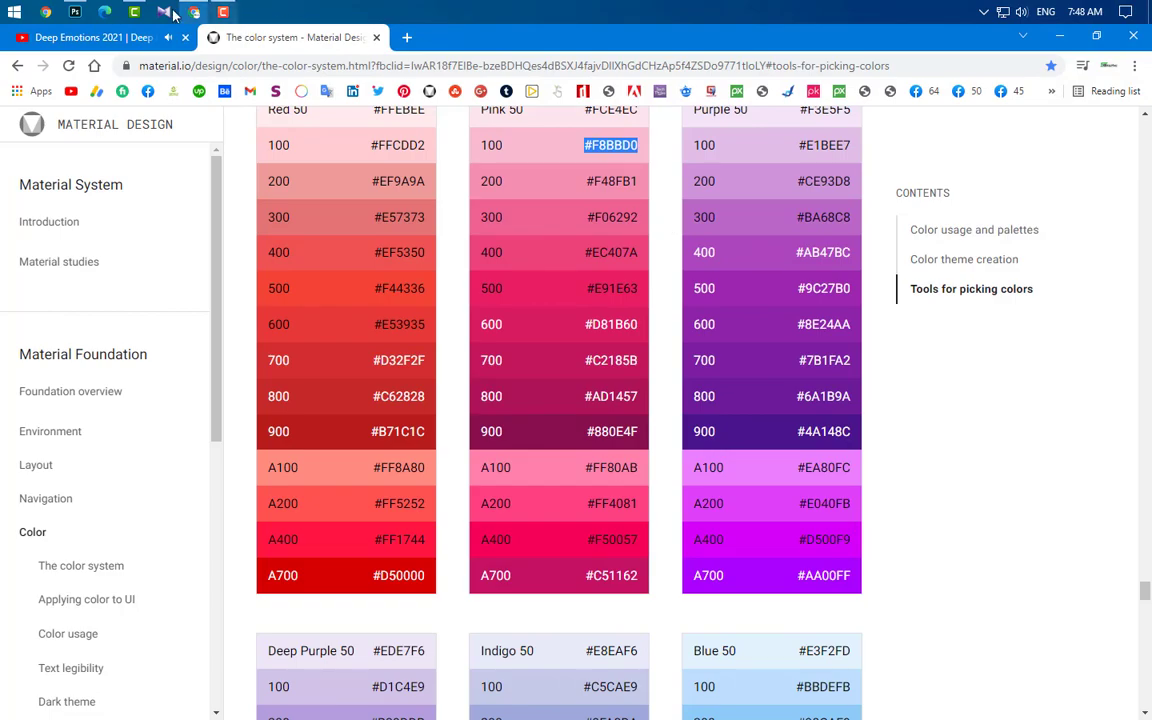
pyautogui.click(75, 12)
pyautogui.moveTo(1026, 614); pyautogui.dragTo(843, 624)
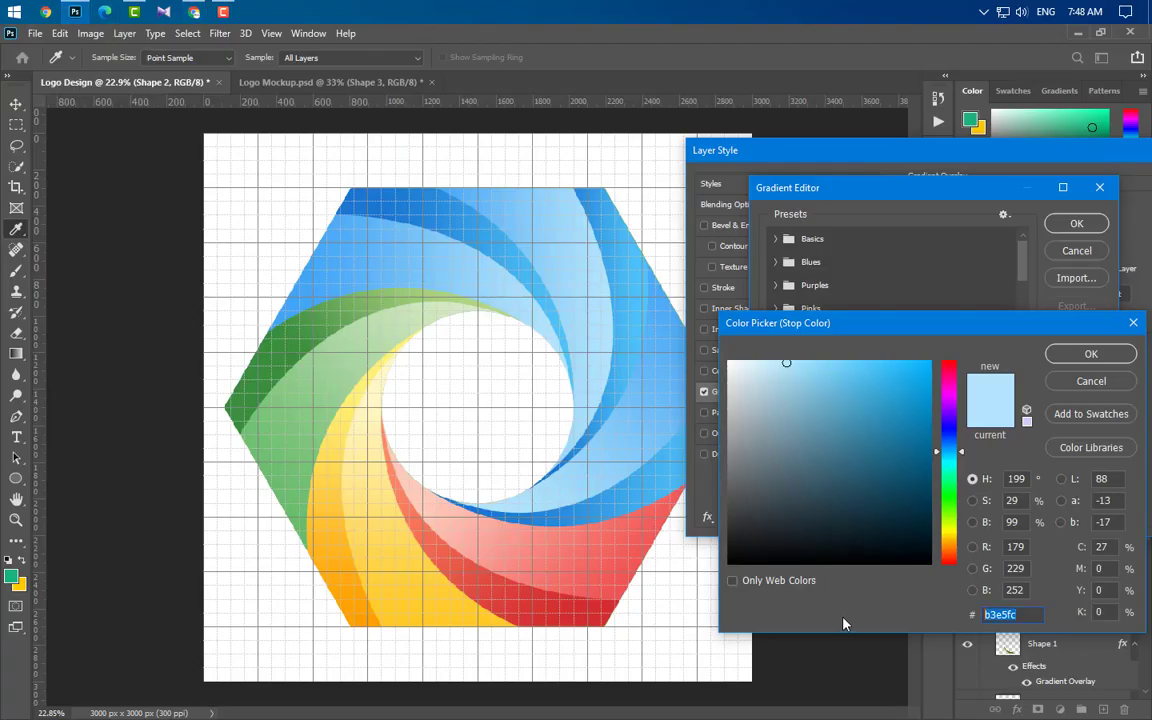
pyautogui.hotkey('ctrl', 'v')
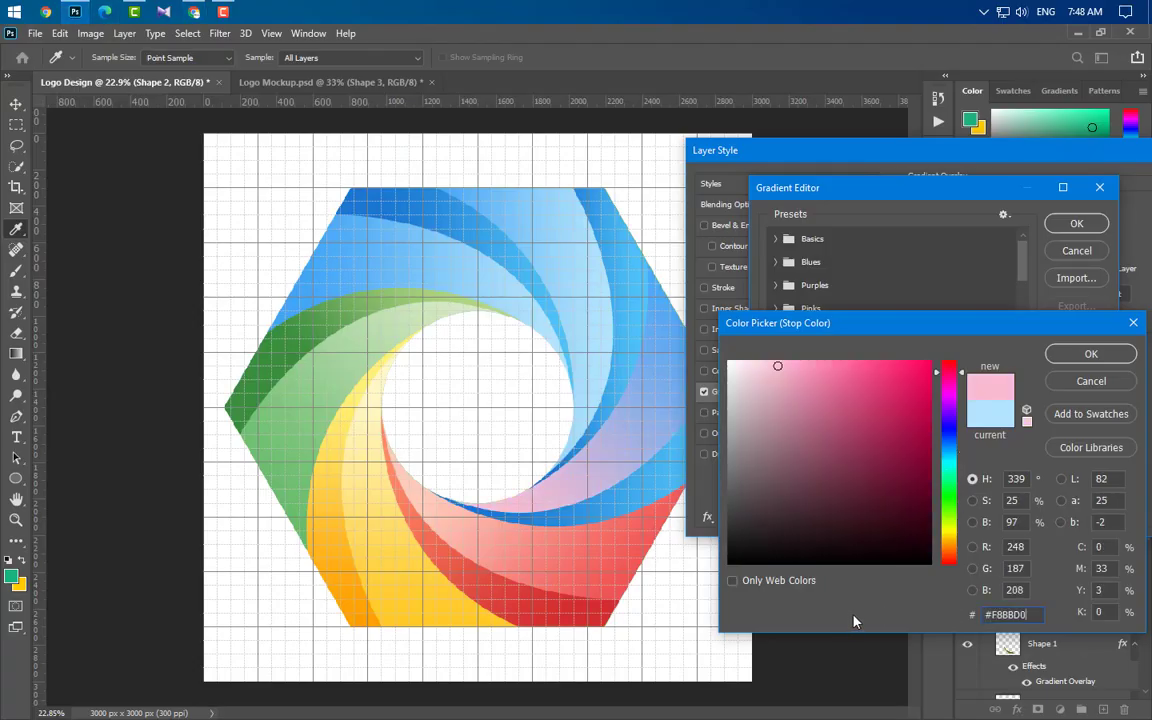
pyautogui.click(1108, 360)
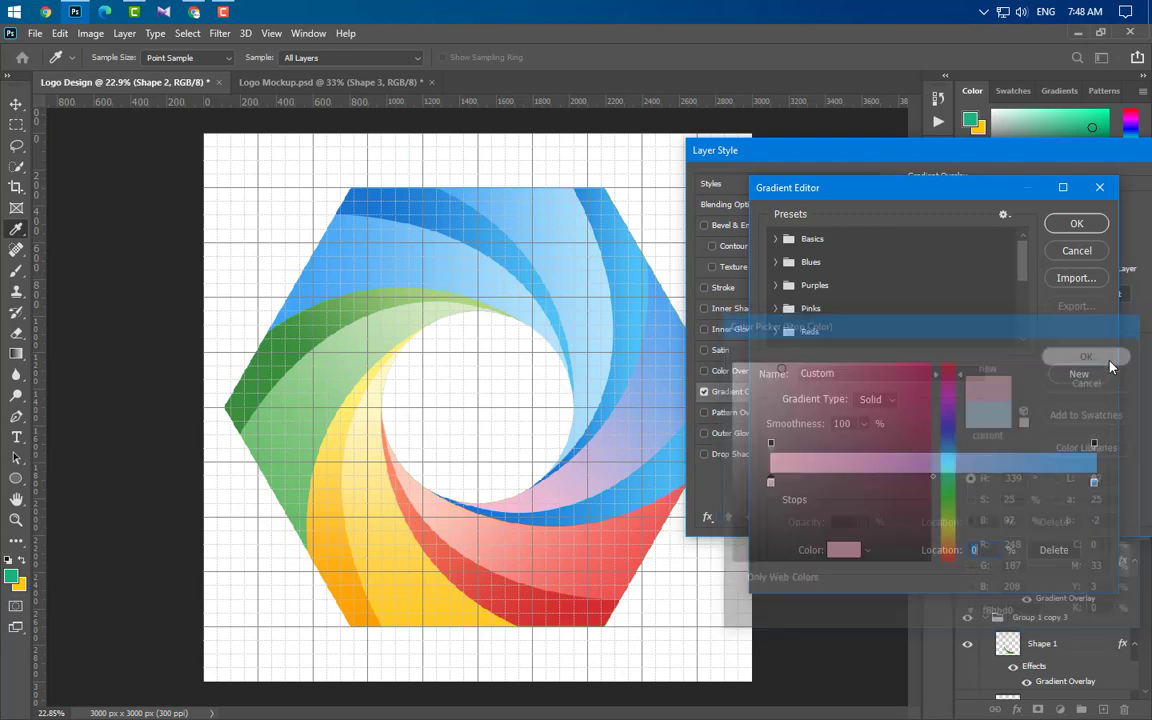
# - Set the gradient's other stop to Purple 400 (#AB47BC), copied from the browser palette, and accept Shape 2's layer style
pyautogui.doubleClick(1094, 484)
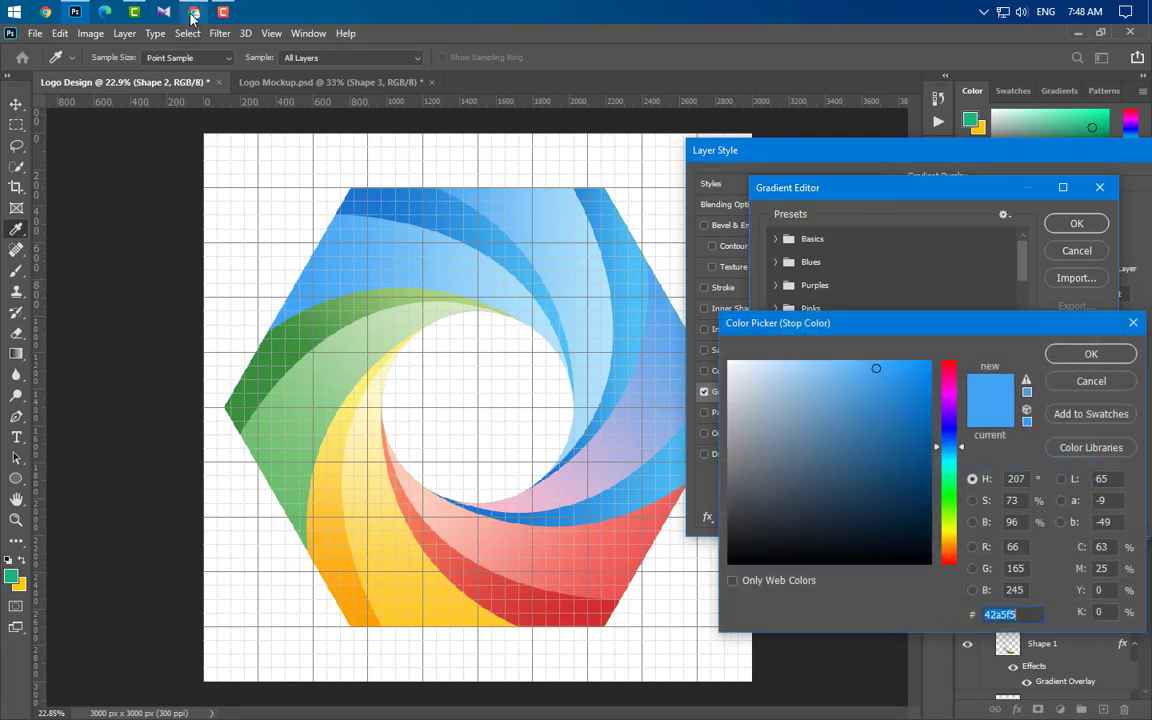
pyautogui.click(194, 13)
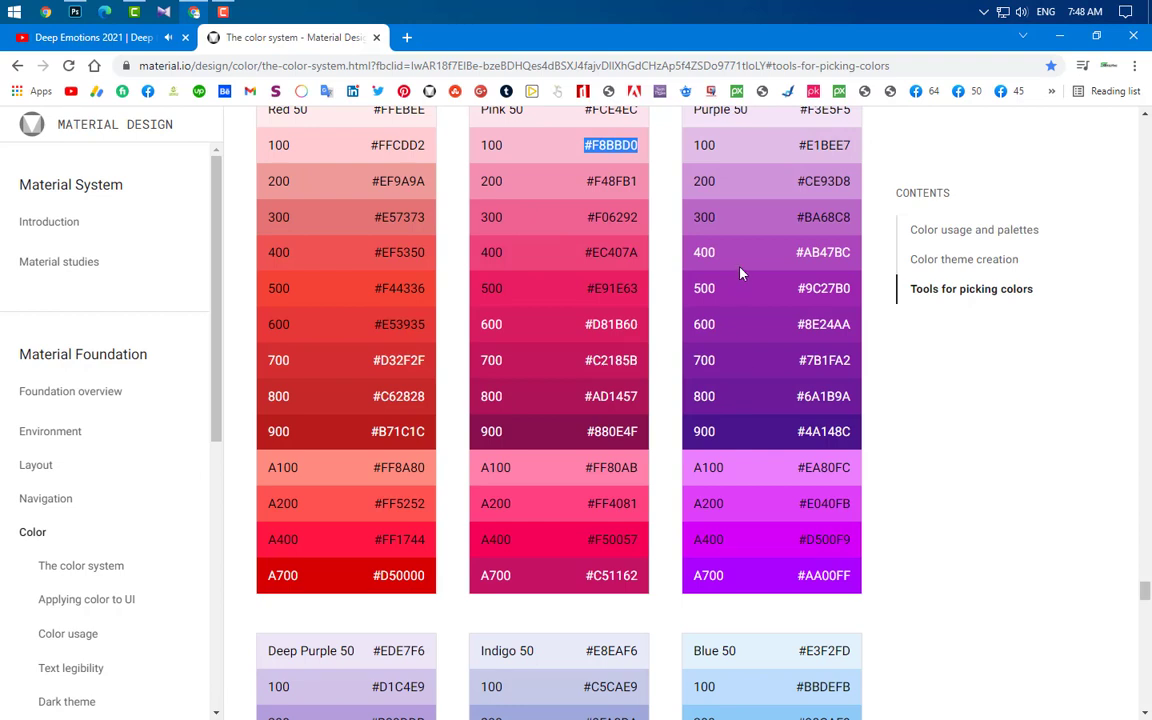
pyautogui.moveTo(797, 253); pyautogui.dragTo(850, 253)
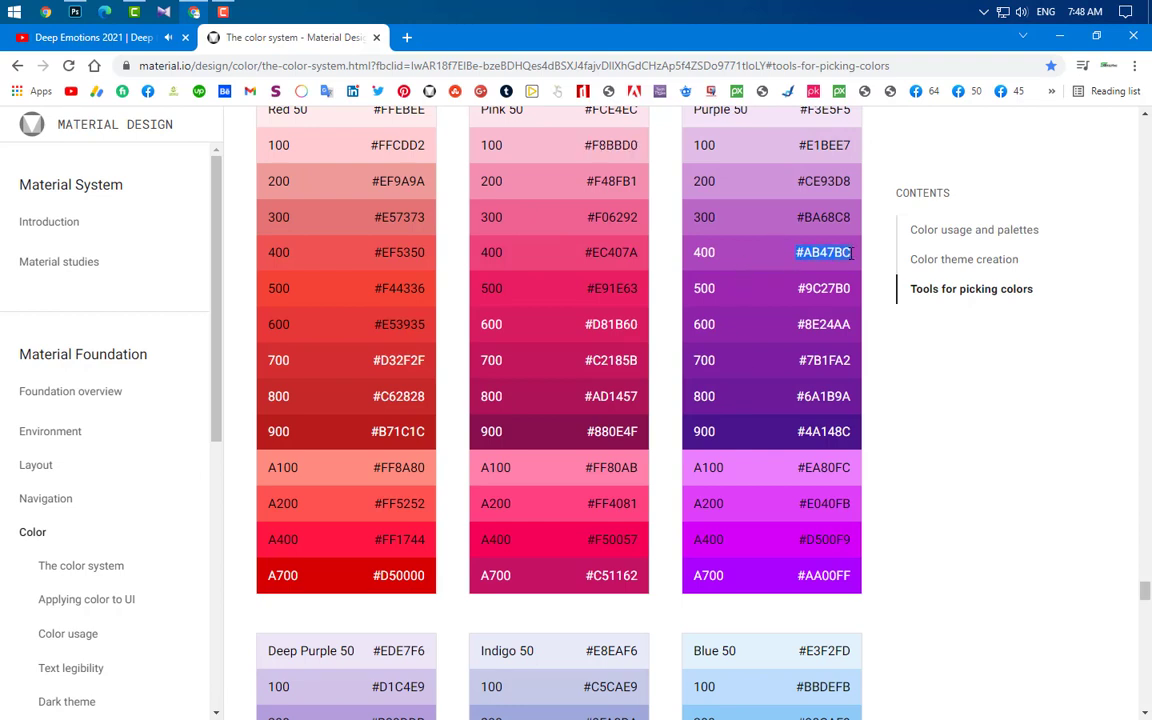
pyautogui.click(194, 13)
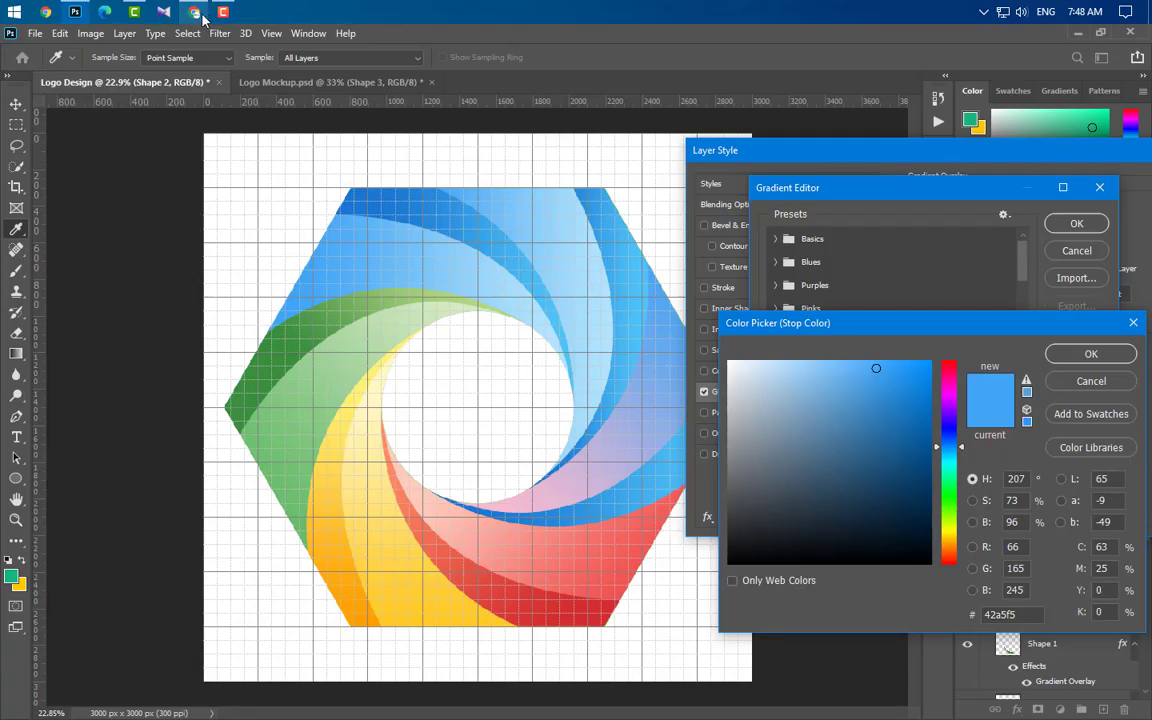
pyautogui.doubleClick(1018, 616)
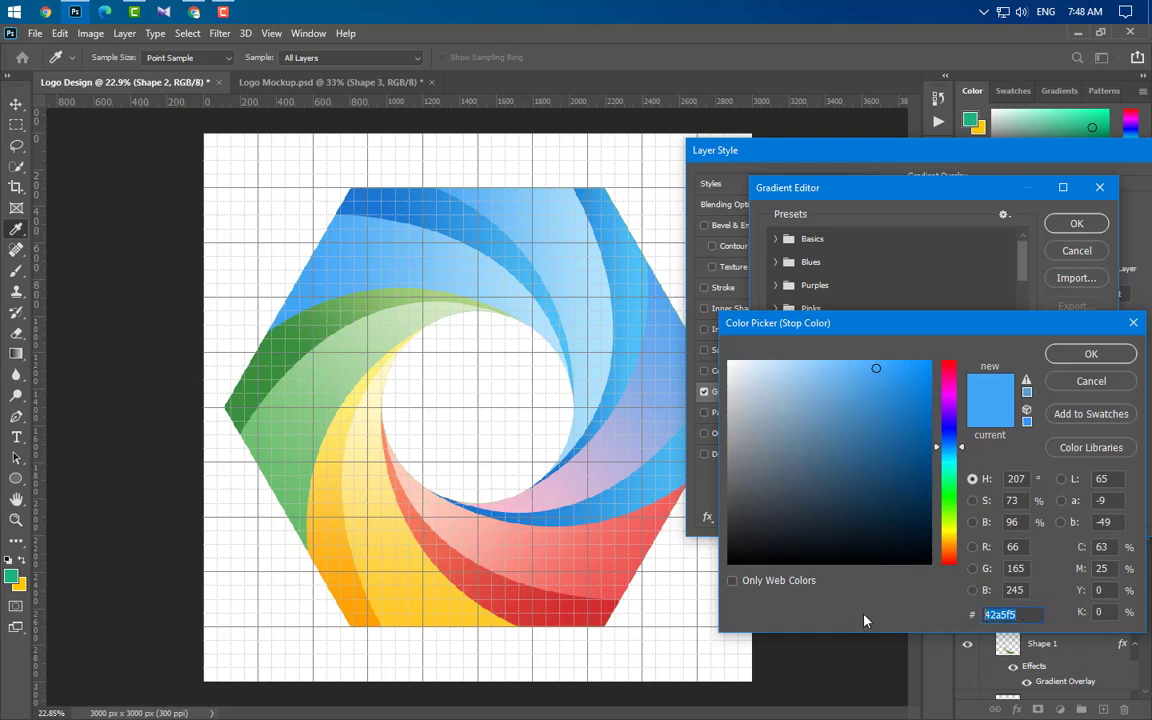
pyautogui.write('ab47bc')
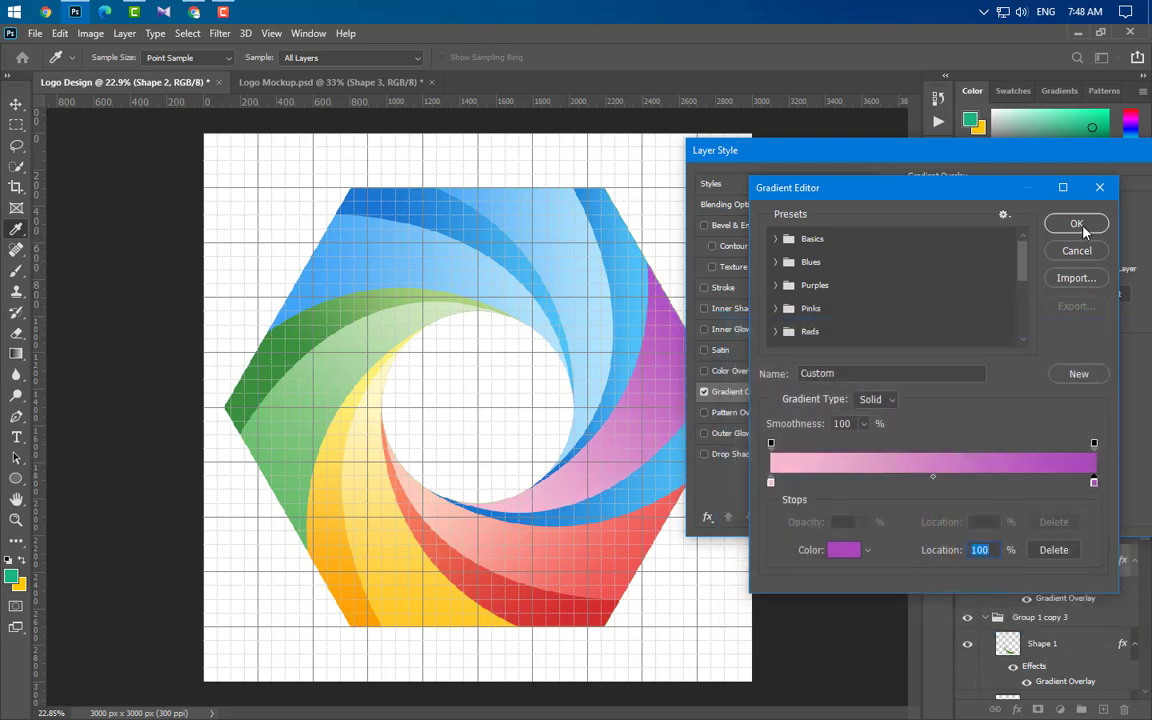
pyautogui.click(1084, 231)
pyautogui.moveTo(1012, 163); pyautogui.dragTo(832, 160)
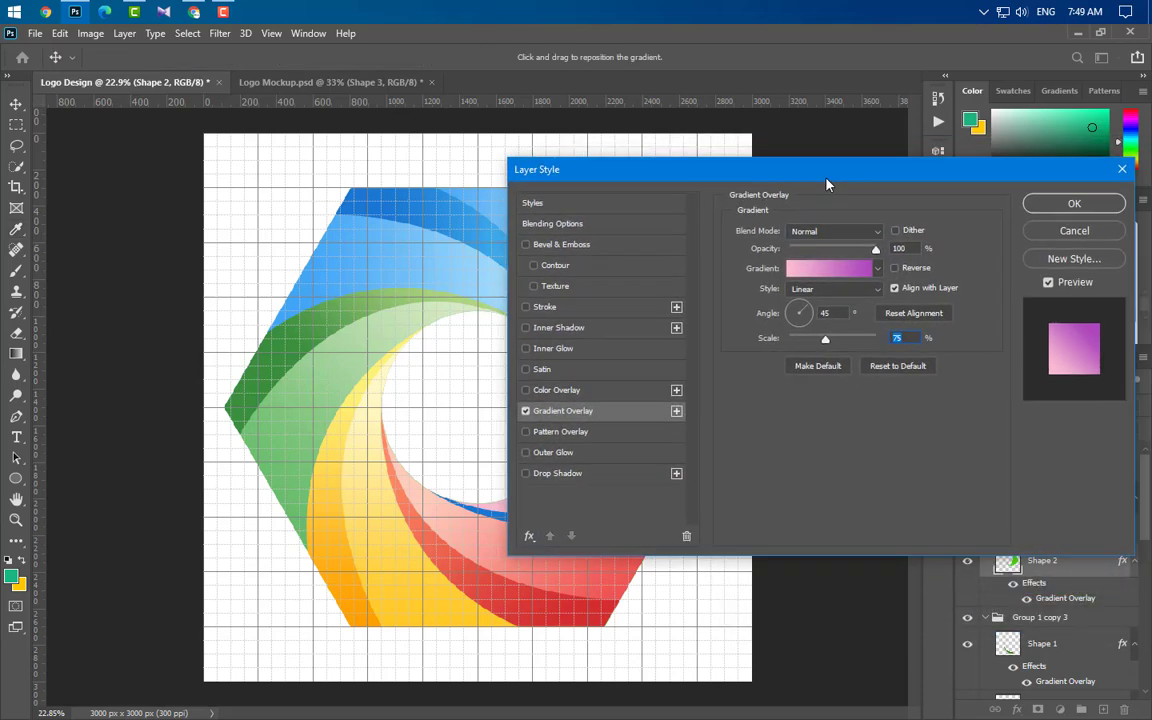
pyautogui.click(1105, 200)
# - Copy the layer style of Shape 2 in Group 1 copy 4 and paste it onto Shape 1 in the same group
pyautogui.rightClick(1078, 576)
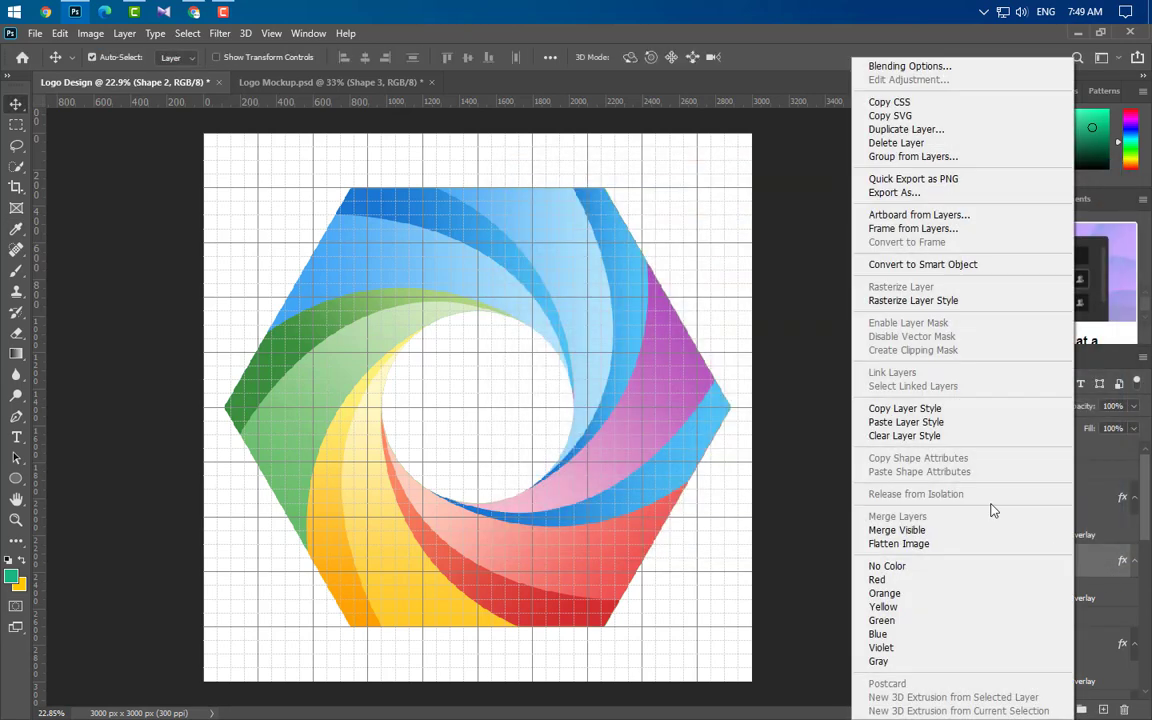
pyautogui.click(860, 367)
pyautogui.click(1066, 500)
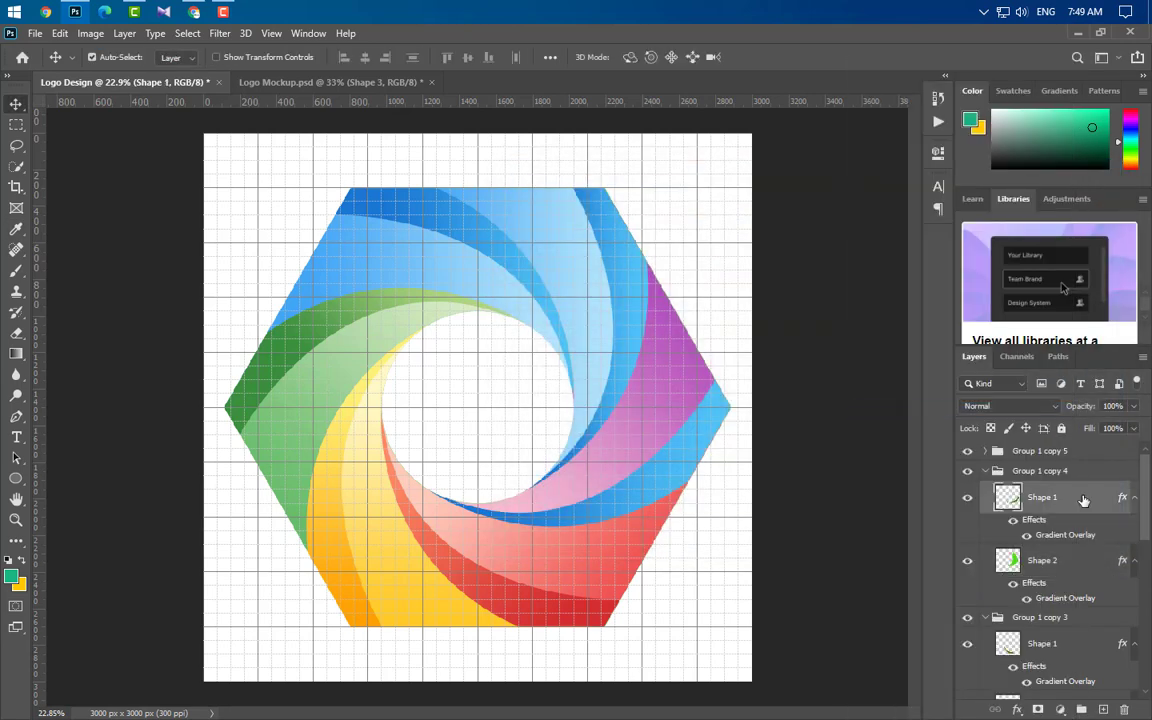
pyautogui.rightClick(1066, 500)
pyautogui.click(890, 424)
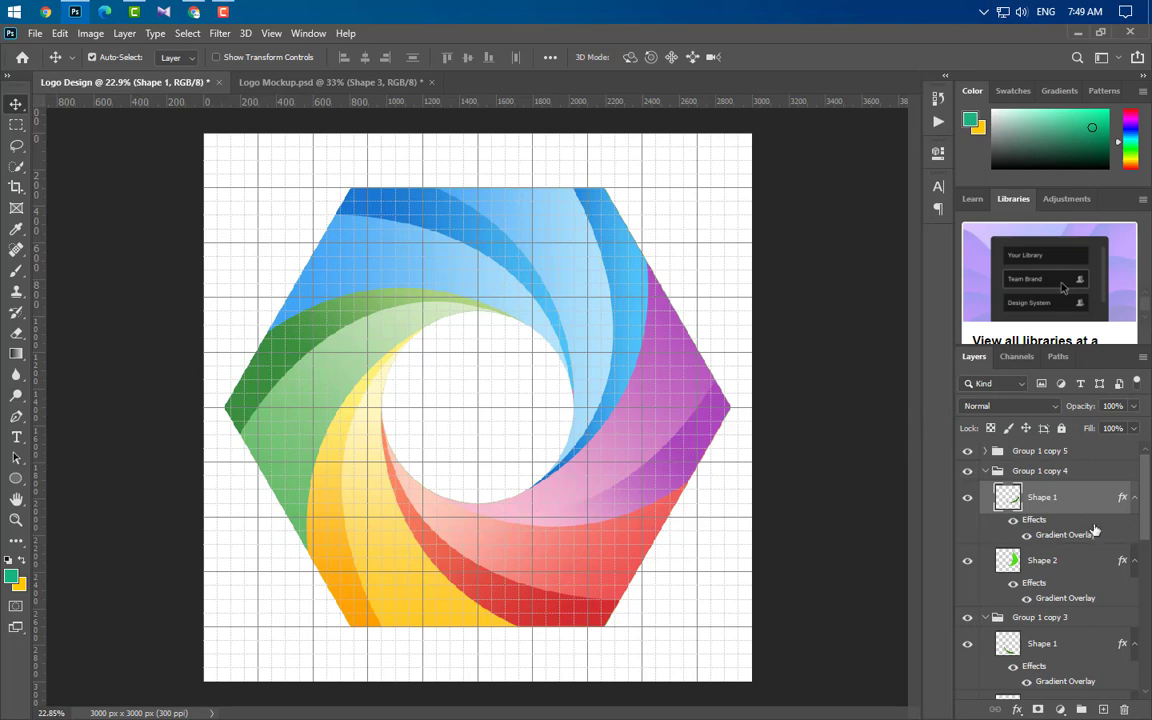
# - Set the pale pink stop of Shape 1's overlay gradient to Pink 300 (#F06292), copied from the Material Design palette in the browser
pyautogui.doubleClick(1121, 661)
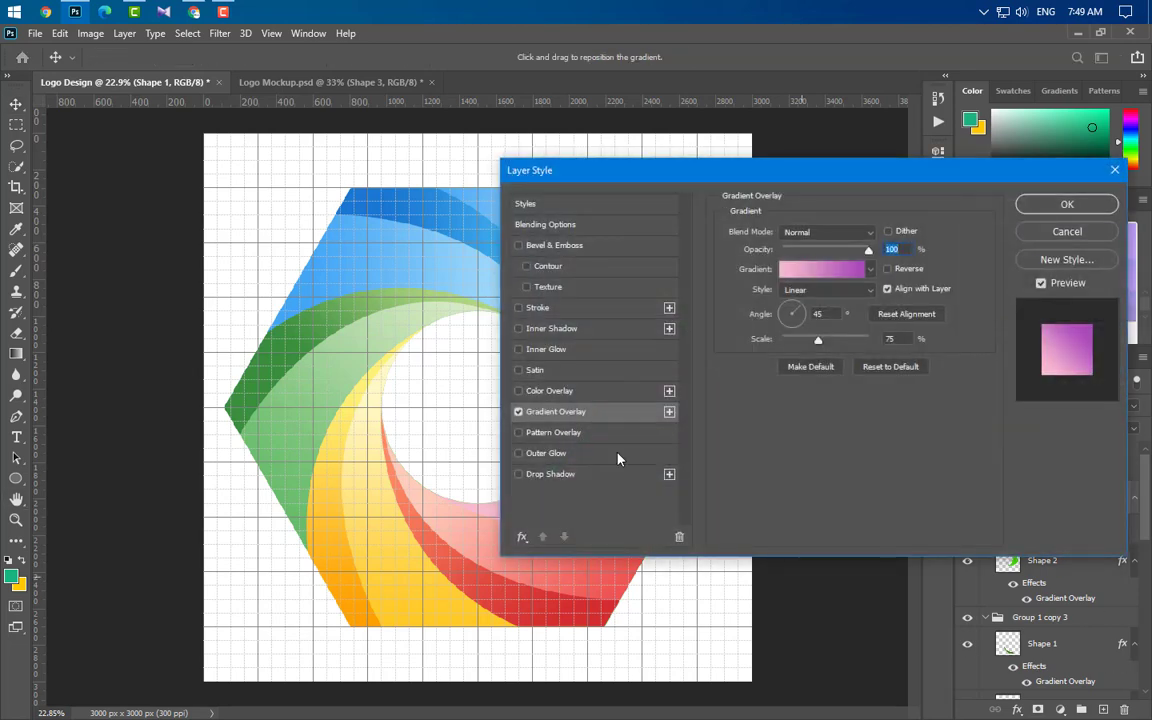
pyautogui.click(196, 12)
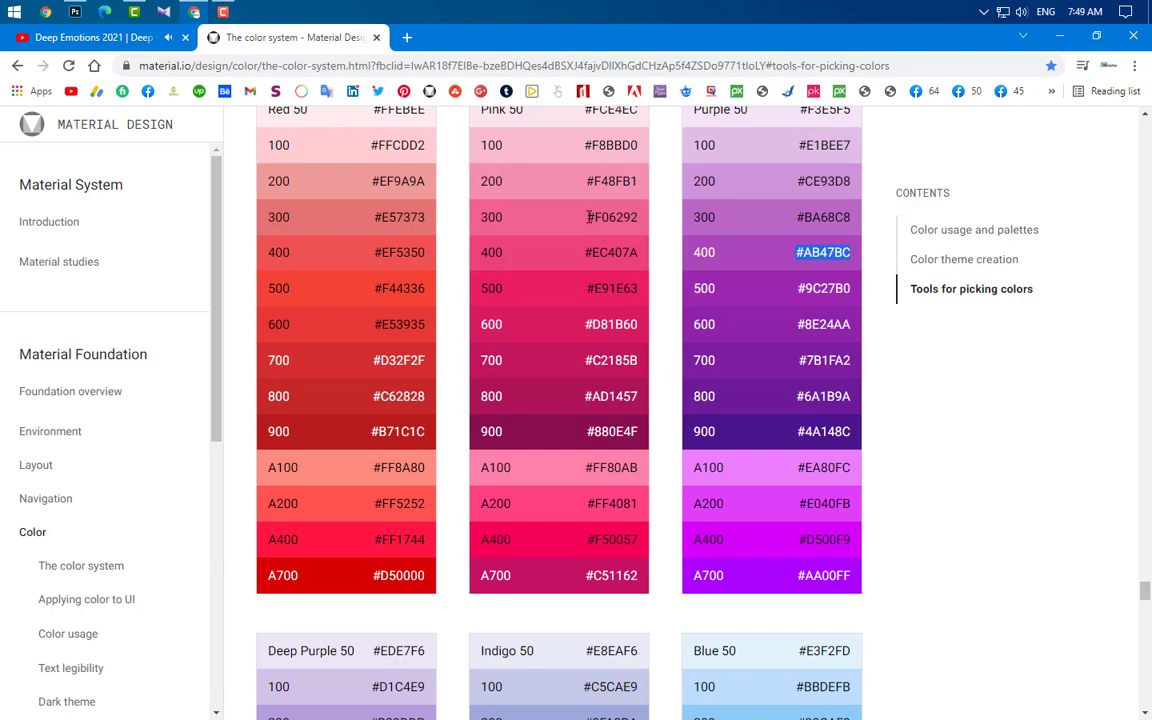
pyautogui.moveTo(589, 217); pyautogui.dragTo(645, 225)
pyautogui.hotkey('ctrl', 'c')
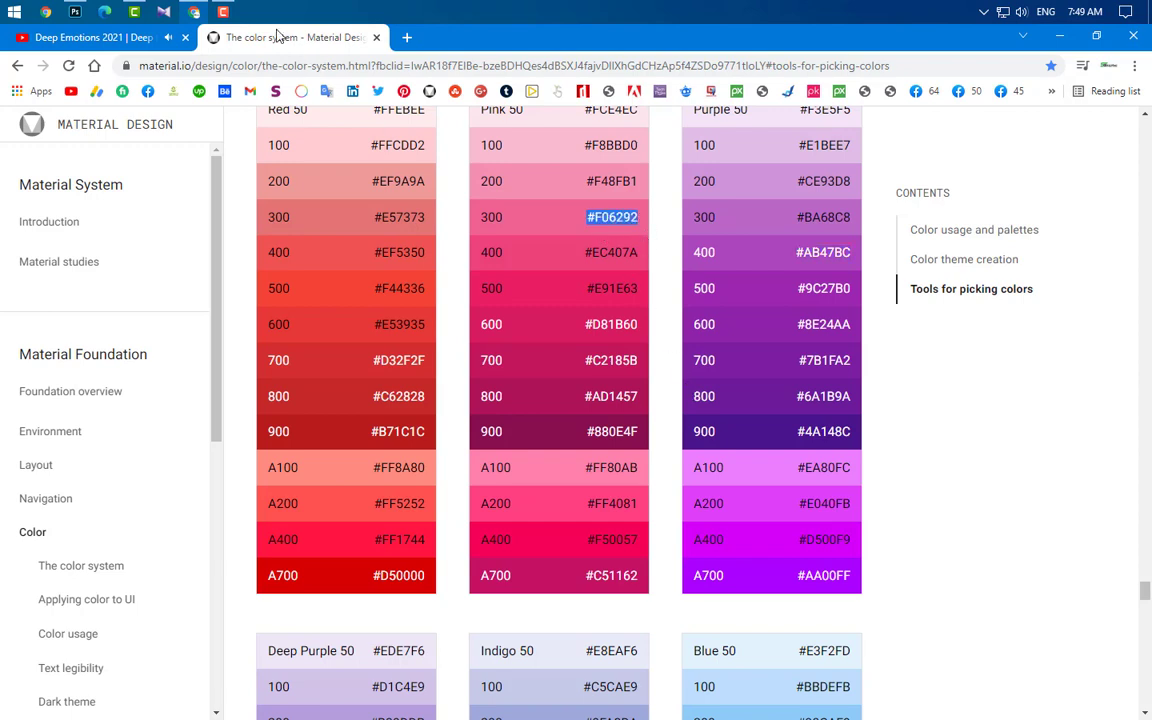
pyautogui.click(192, 12)
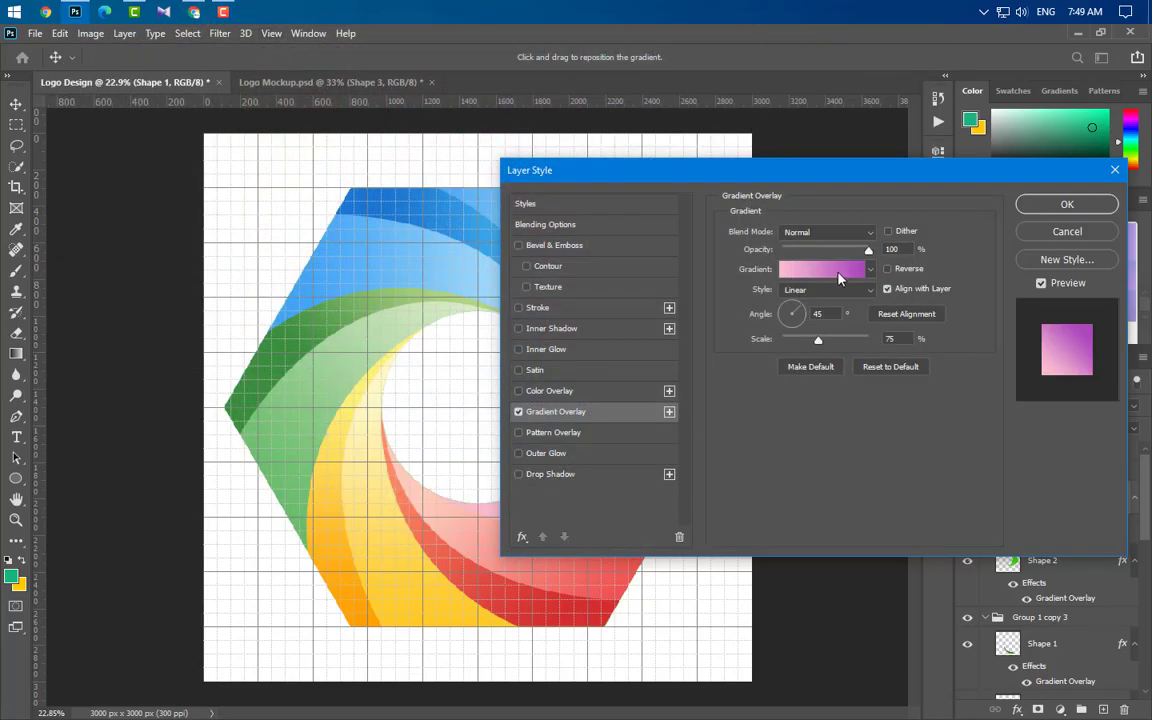
pyautogui.click(839, 278)
pyautogui.doubleClick(771, 480)
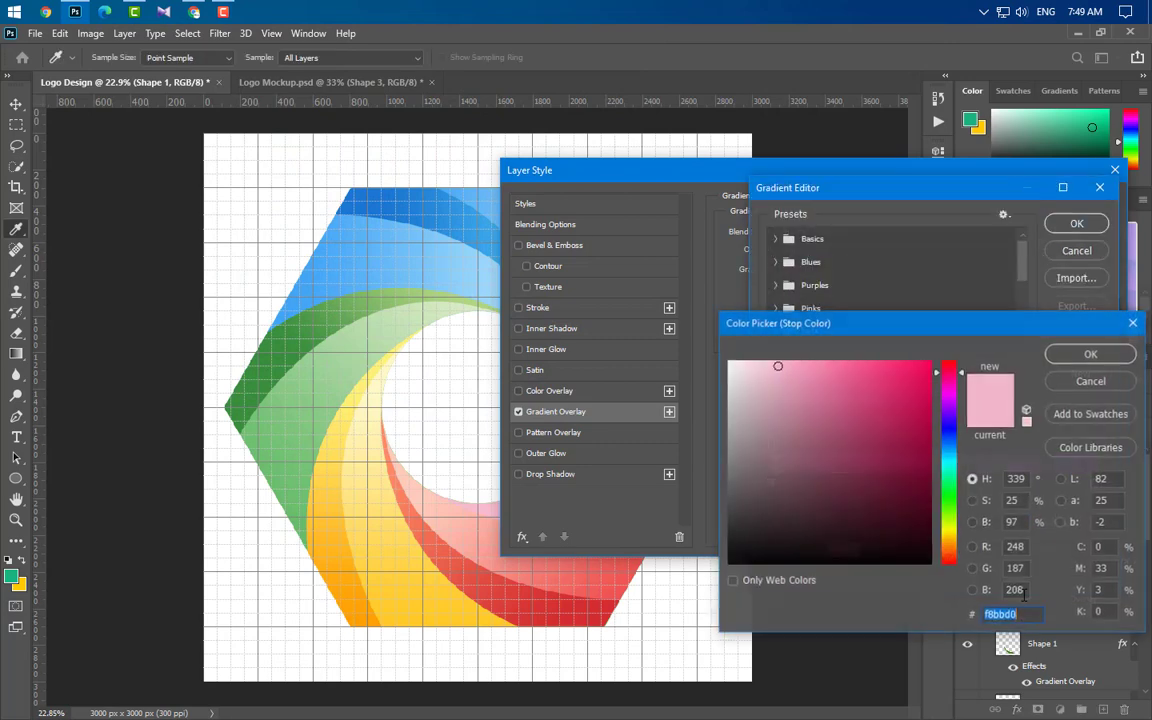
pyautogui.hotkey('ctrl', 'v')
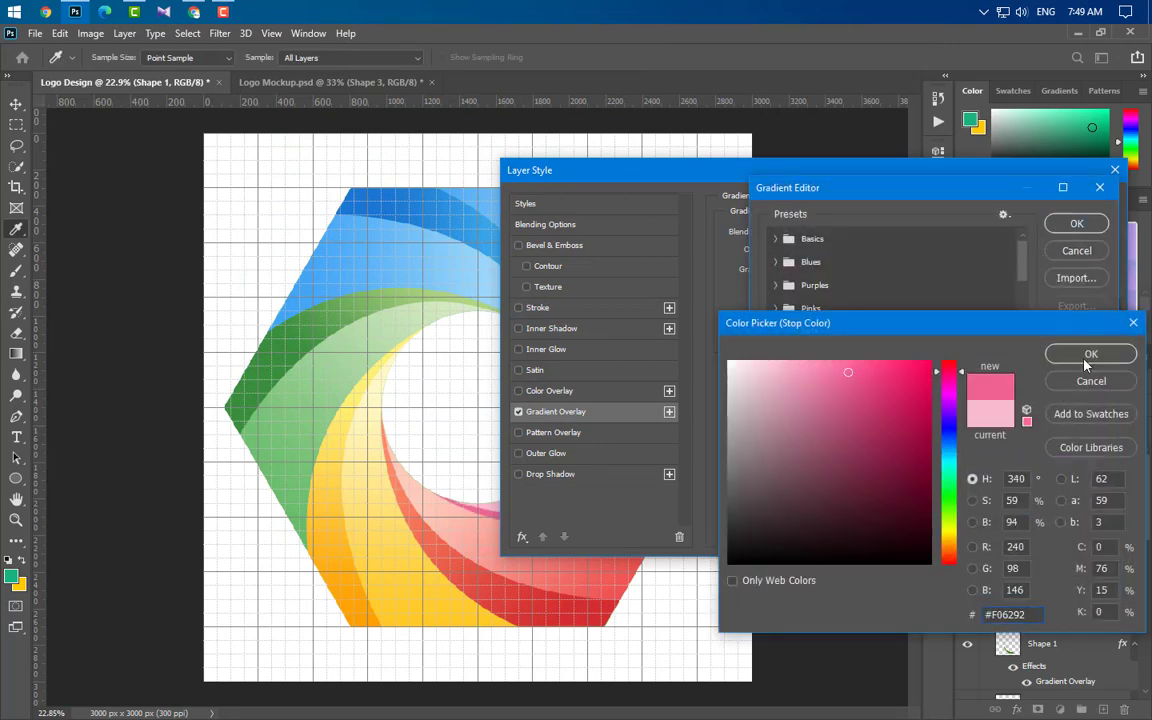
pyautogui.click(1084, 360)
# - Set the gradient's other stop to Purple 700 (#7B1FA2), copied from the browser palette, and accept Shape 1's layer style
pyautogui.doubleClick(1095, 485)
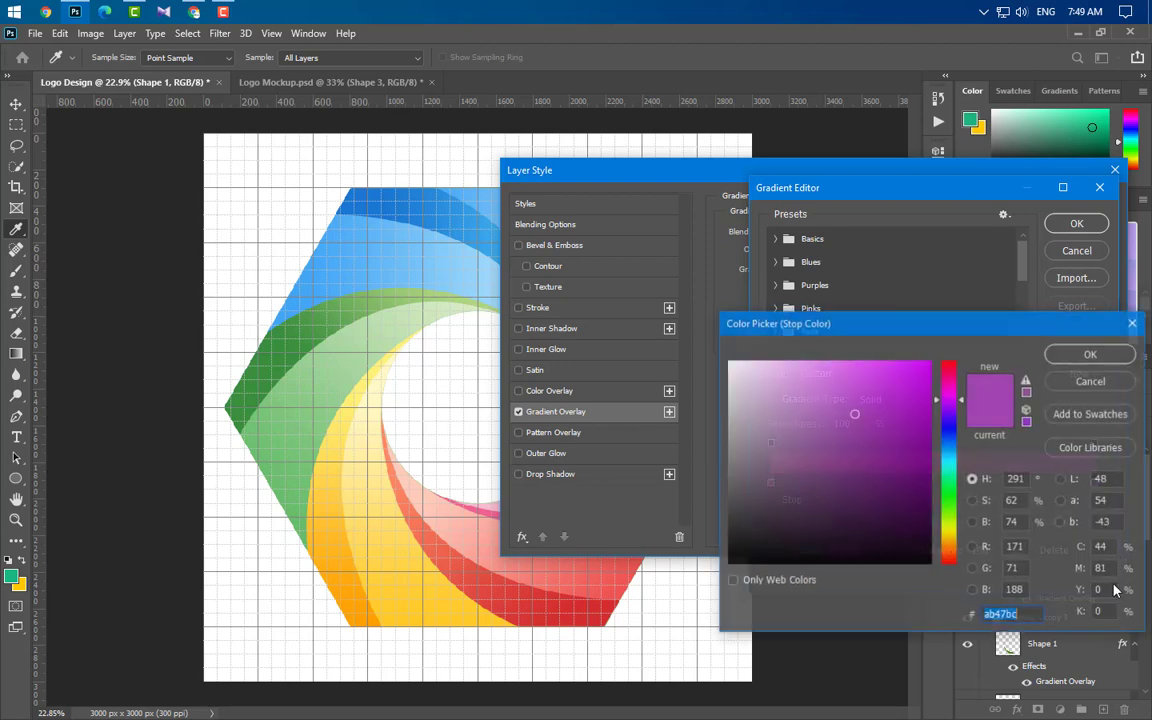
pyautogui.click(196, 12)
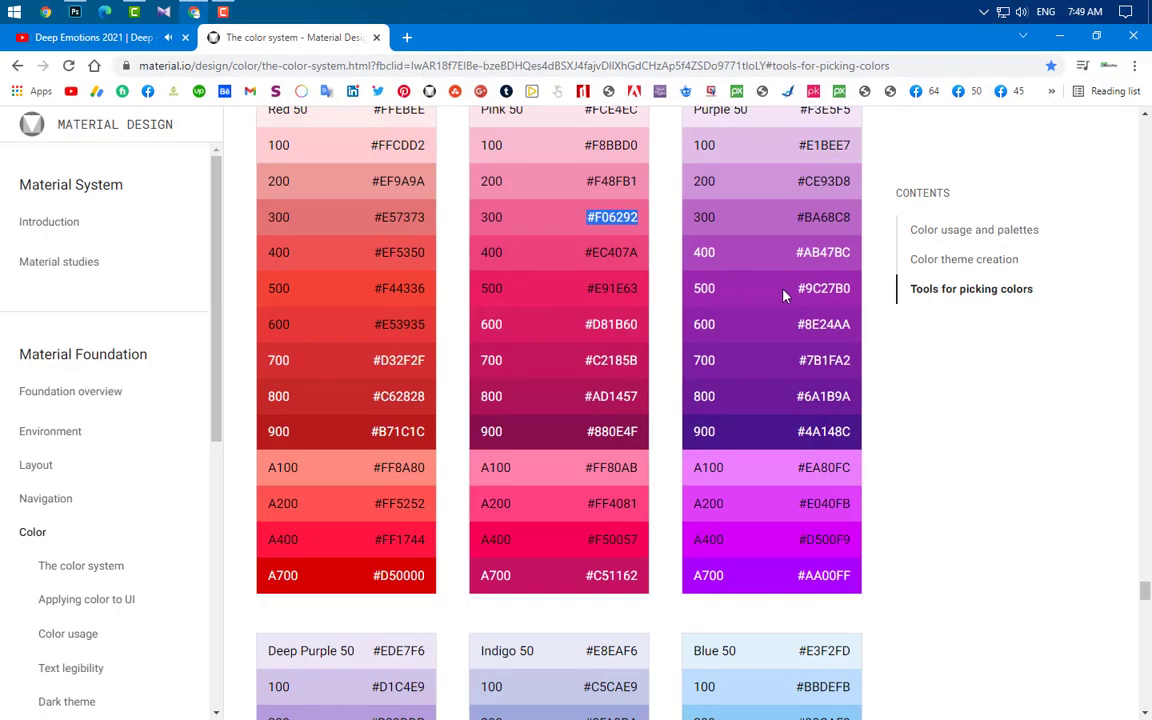
pyautogui.moveTo(798, 360); pyautogui.dragTo(852, 361)
pyautogui.hotkey('ctrl', 'c')
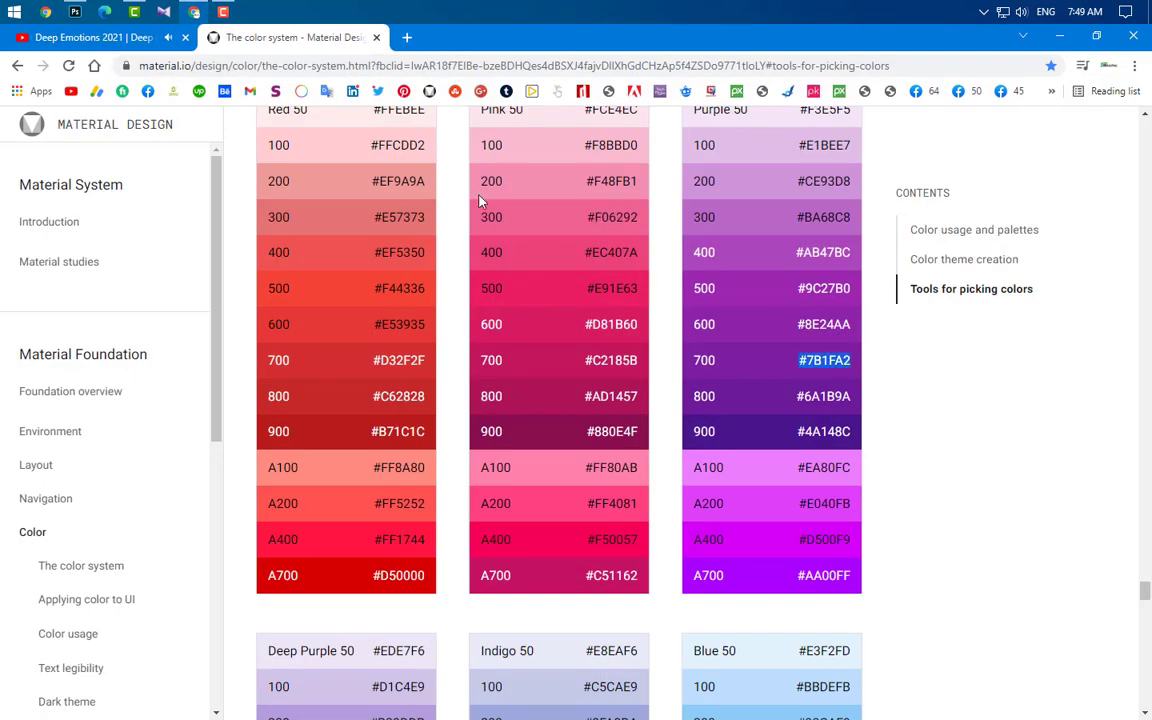
pyautogui.click(75, 12)
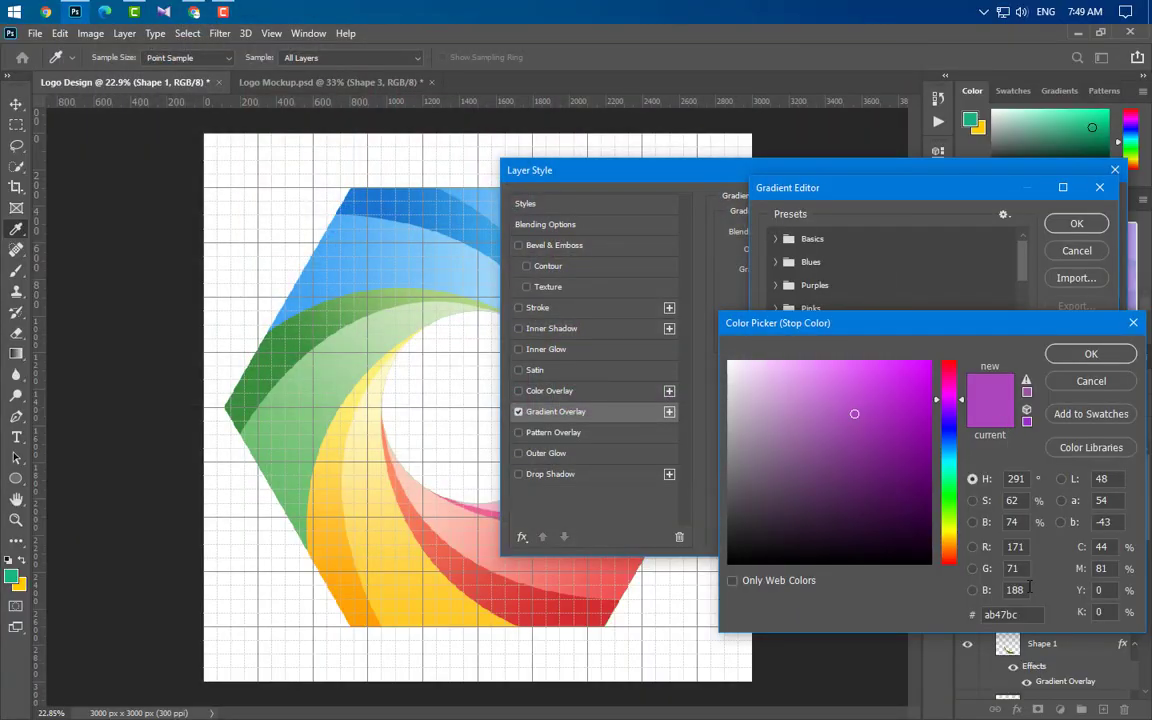
pyautogui.doubleClick(1003, 614)
pyautogui.hotkey('ctrl', 'v')
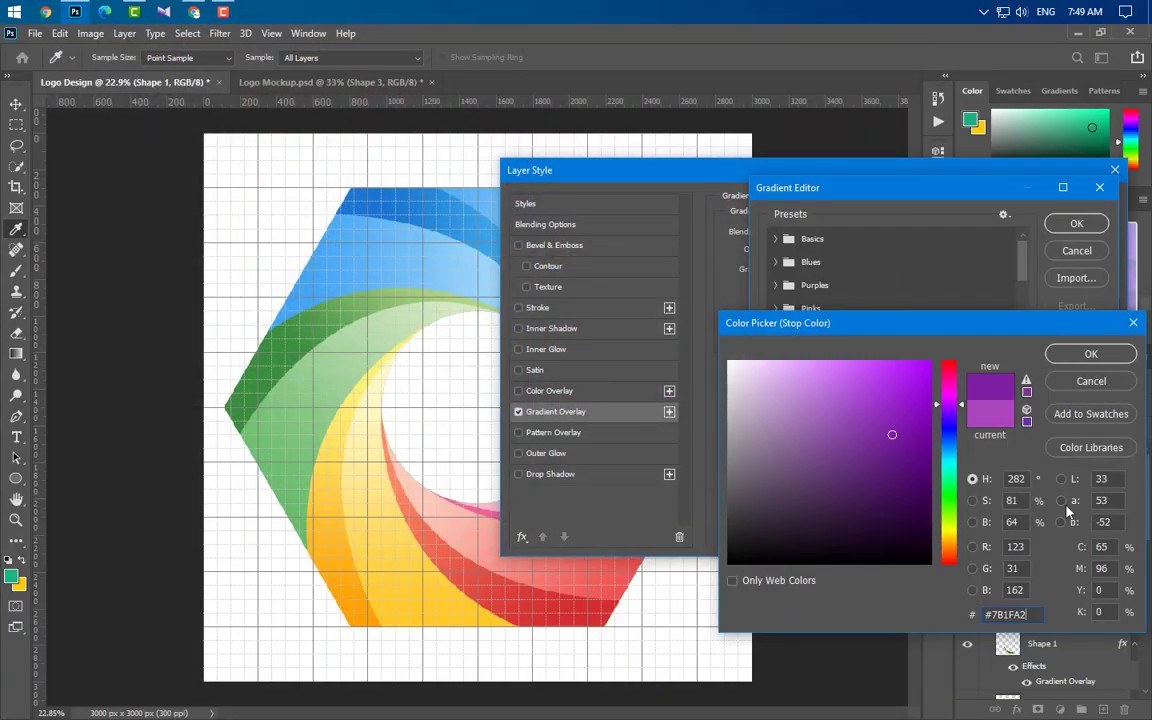
pyautogui.click(1100, 357)
pyautogui.click(1078, 224)
pyautogui.click(1070, 206)
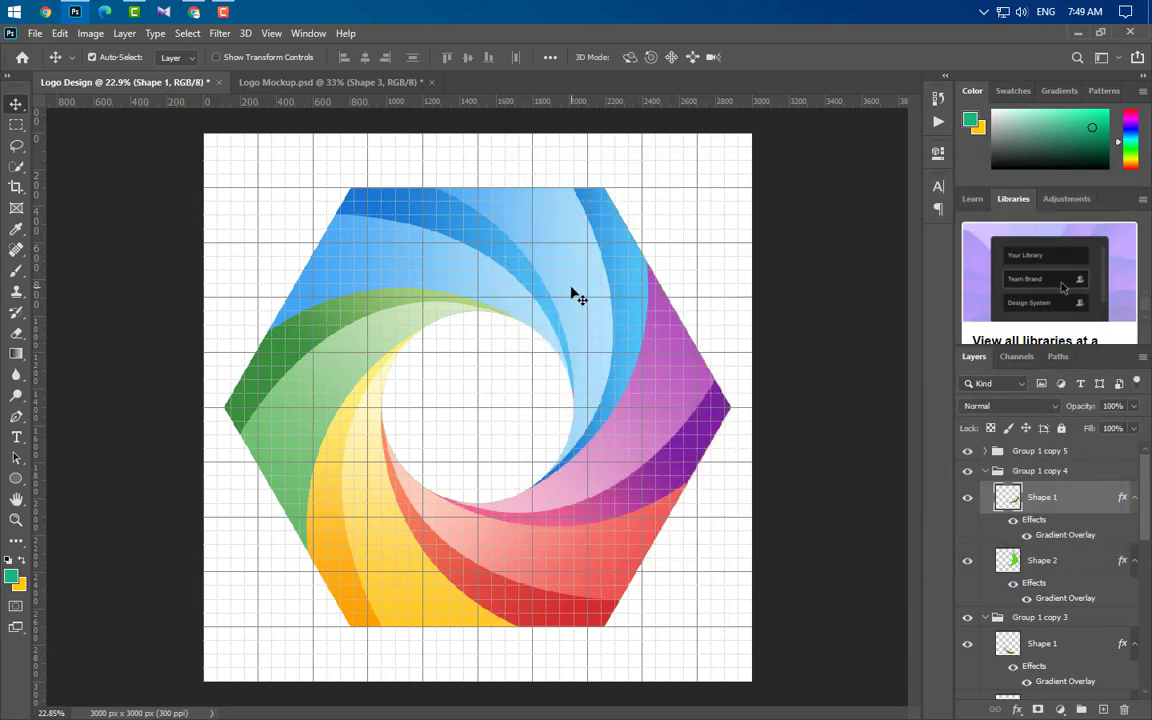
# - Reduce the gradient overlay scale of Shape 2 in Group 1 copy 5 to 10% and shift the gradient toward the segment's middle
pyautogui.click(576, 296)
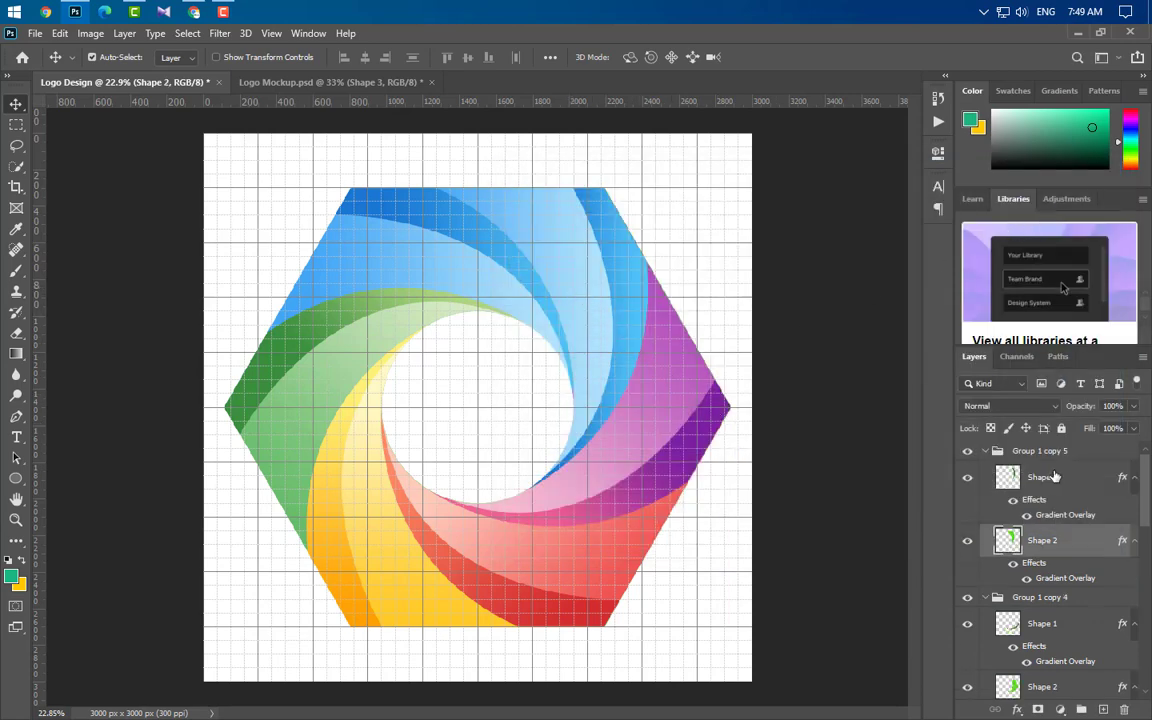
pyautogui.doubleClick(1066, 578)
pyautogui.moveTo(801, 173); pyautogui.dragTo(996, 170)
pyautogui.moveTo(1013, 337); pyautogui.dragTo(851, 338)
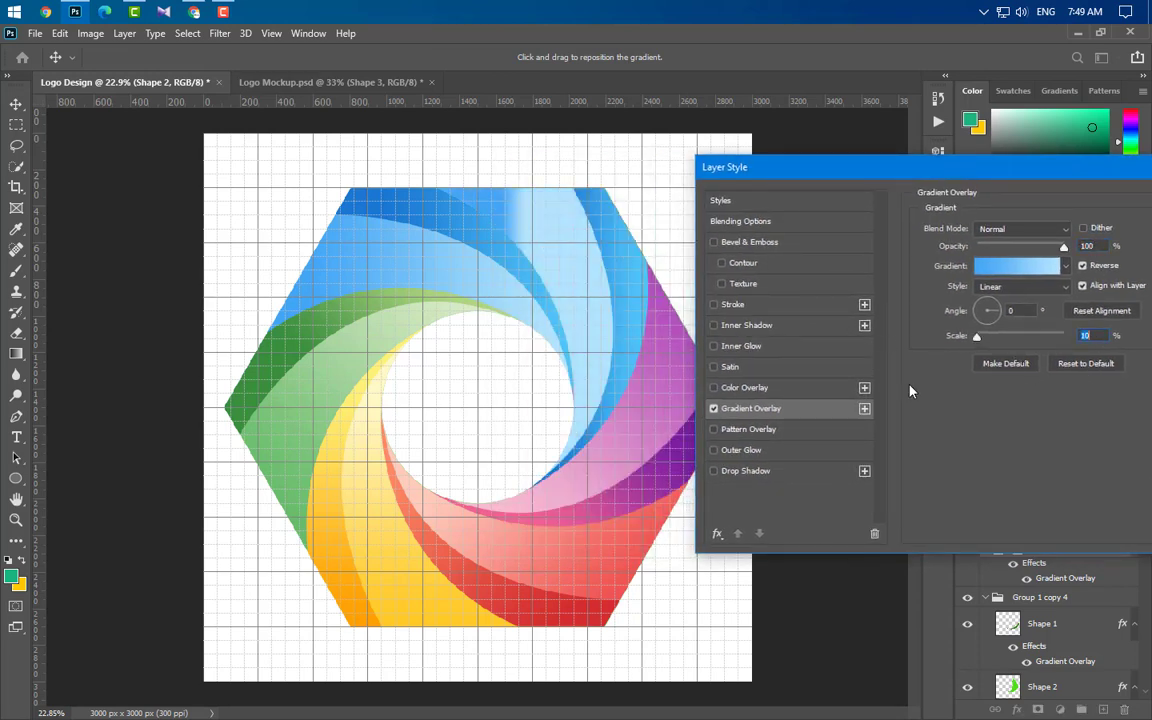
pyautogui.moveTo(571, 275); pyautogui.dragTo(604, 277)
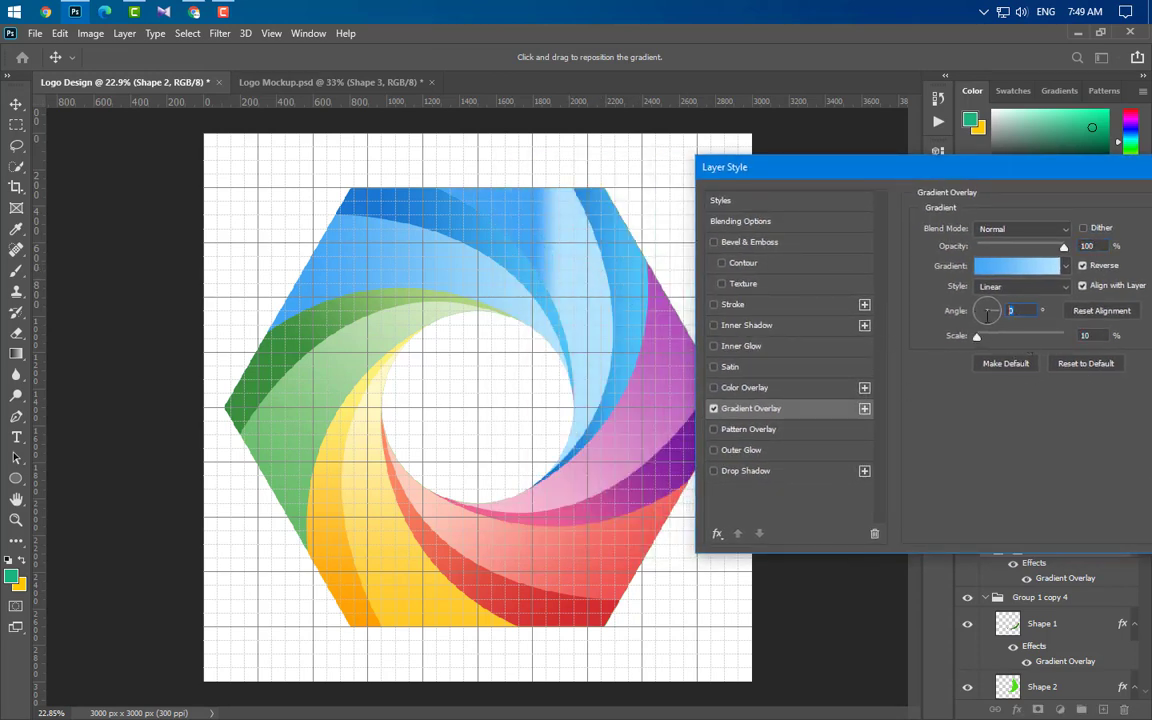
# - Set Shape 2's gradient overlay to a 90° angle and 75% scale, with Reverse turned off
pyautogui.write('90')
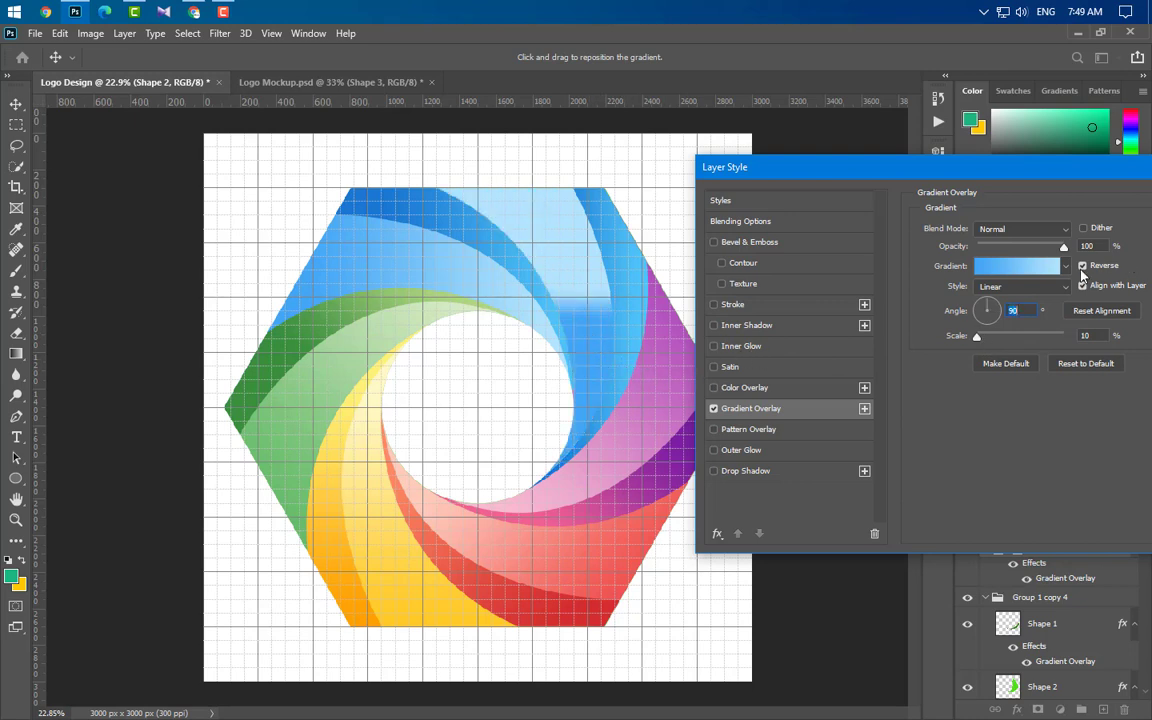
pyautogui.click(1082, 266)
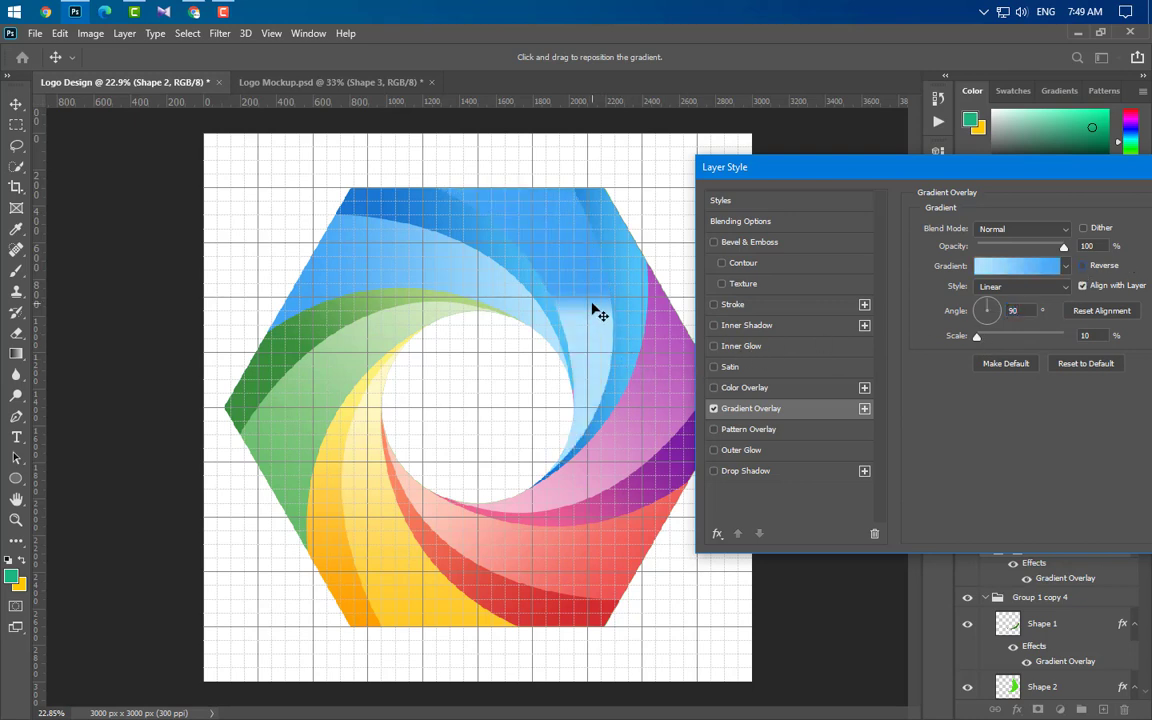
pyautogui.write('75')
# - Set the light blue stop of Shape 2's overlay gradient to Deep Purple 100 (#D1C4E9), copied from the Material Design palette in the browser
pyautogui.moveTo(1107, 183); pyautogui.dragTo(1050, 171)
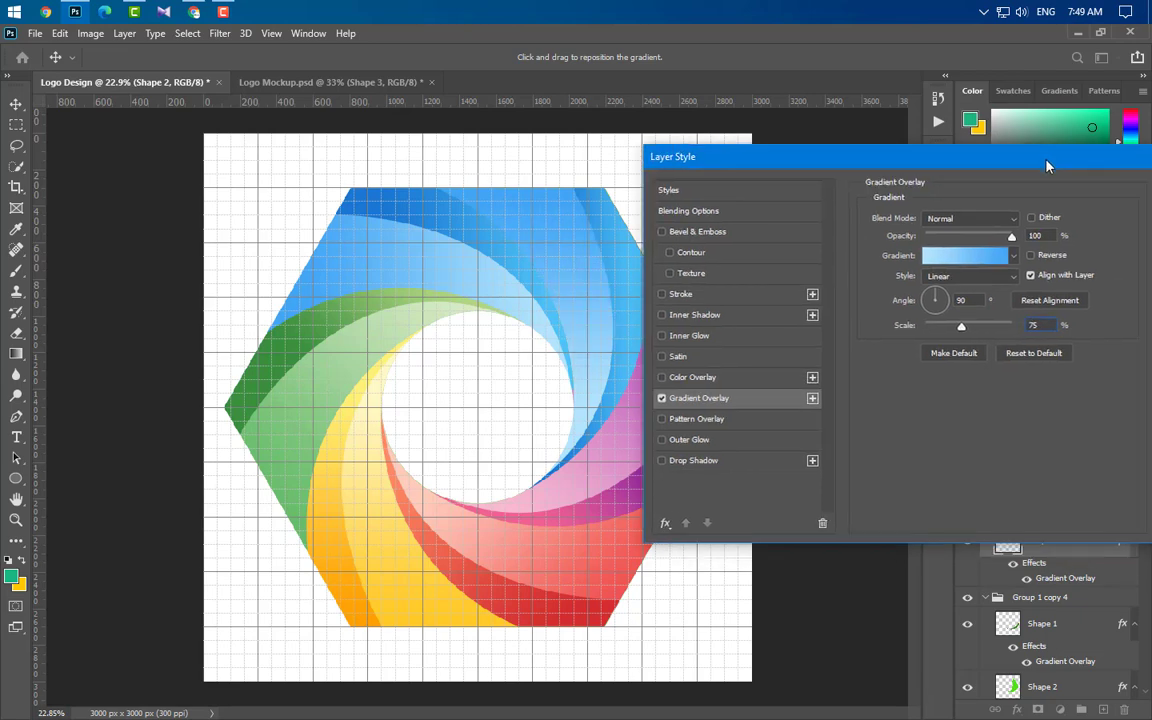
pyautogui.click(955, 254)
pyautogui.doubleClick(771, 483)
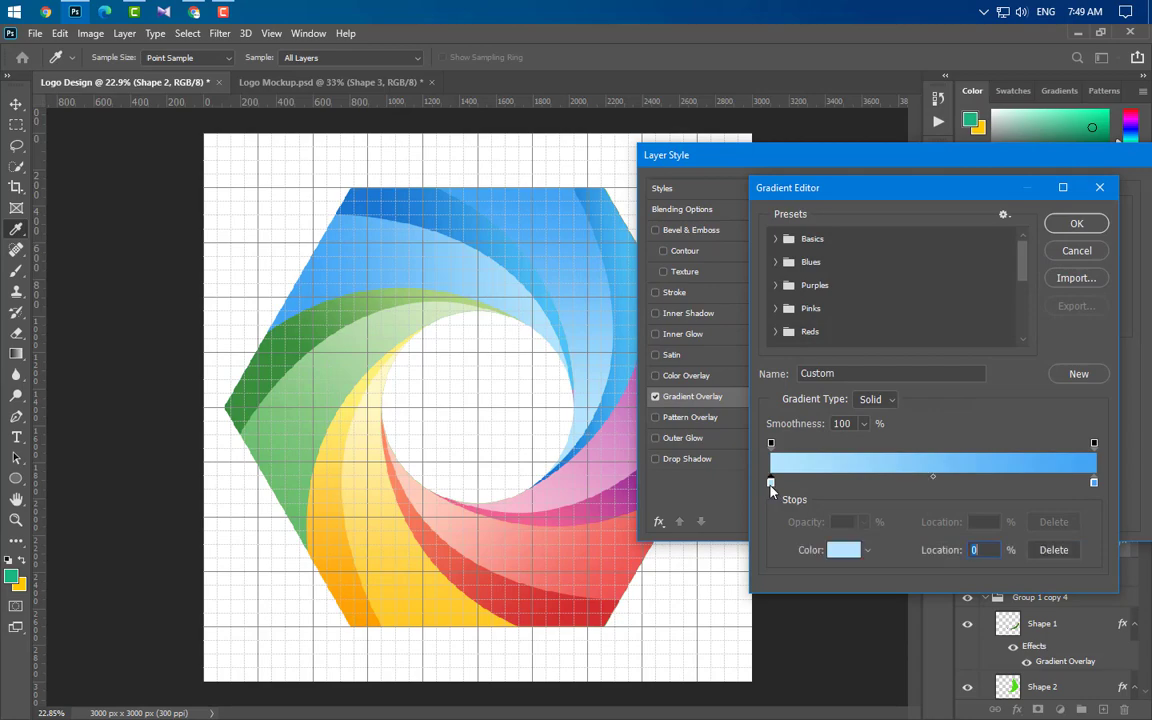
pyautogui.click(196, 12)
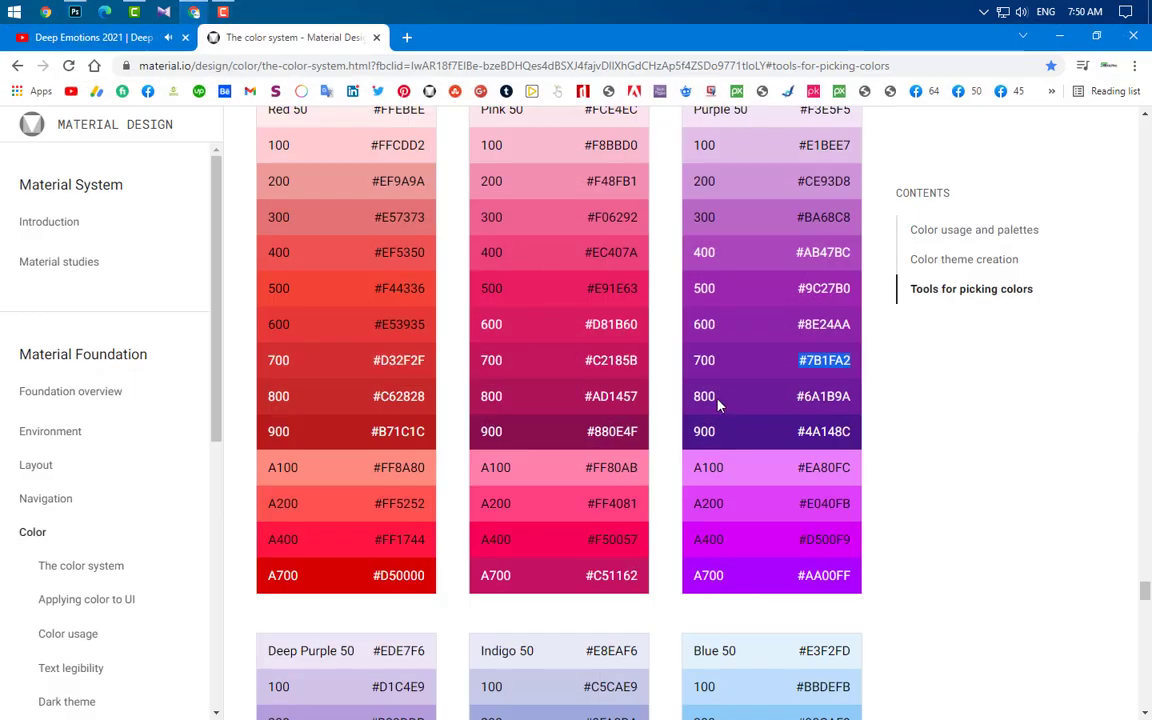
pyautogui.scroll(-9, 818, 470)
pyautogui.scroll(3, 818, 470)
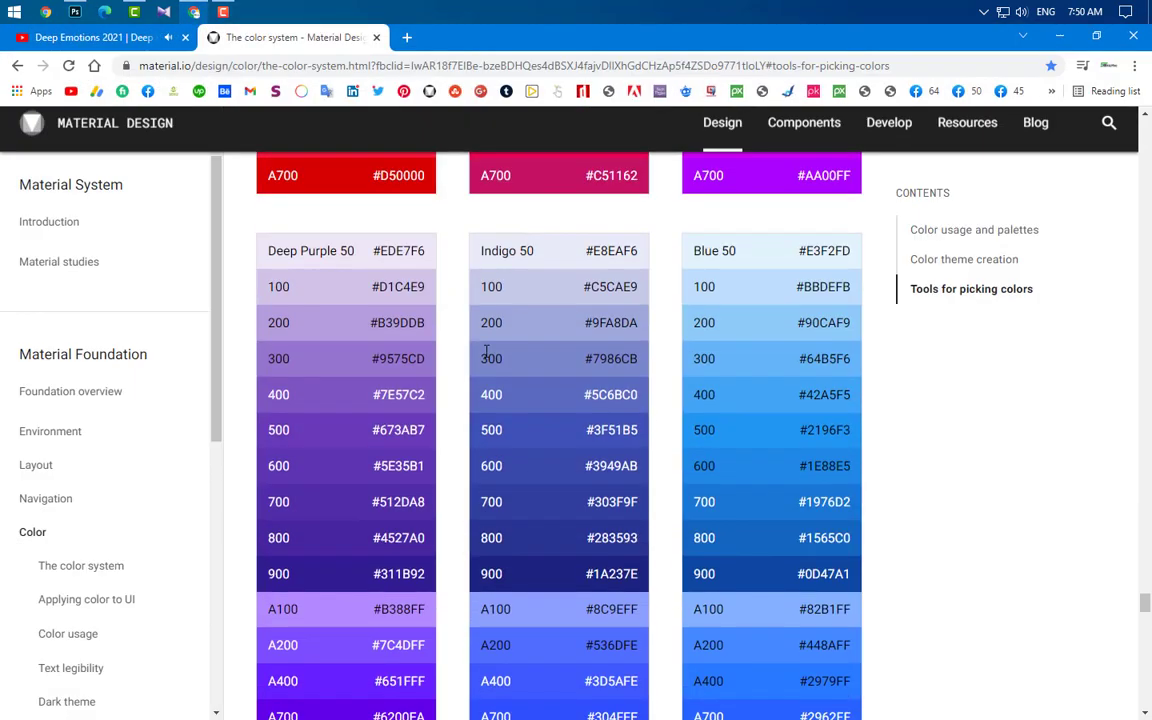
pyautogui.moveTo(370, 288); pyautogui.dragTo(427, 296)
pyautogui.hotkey('ctrl', 'c')
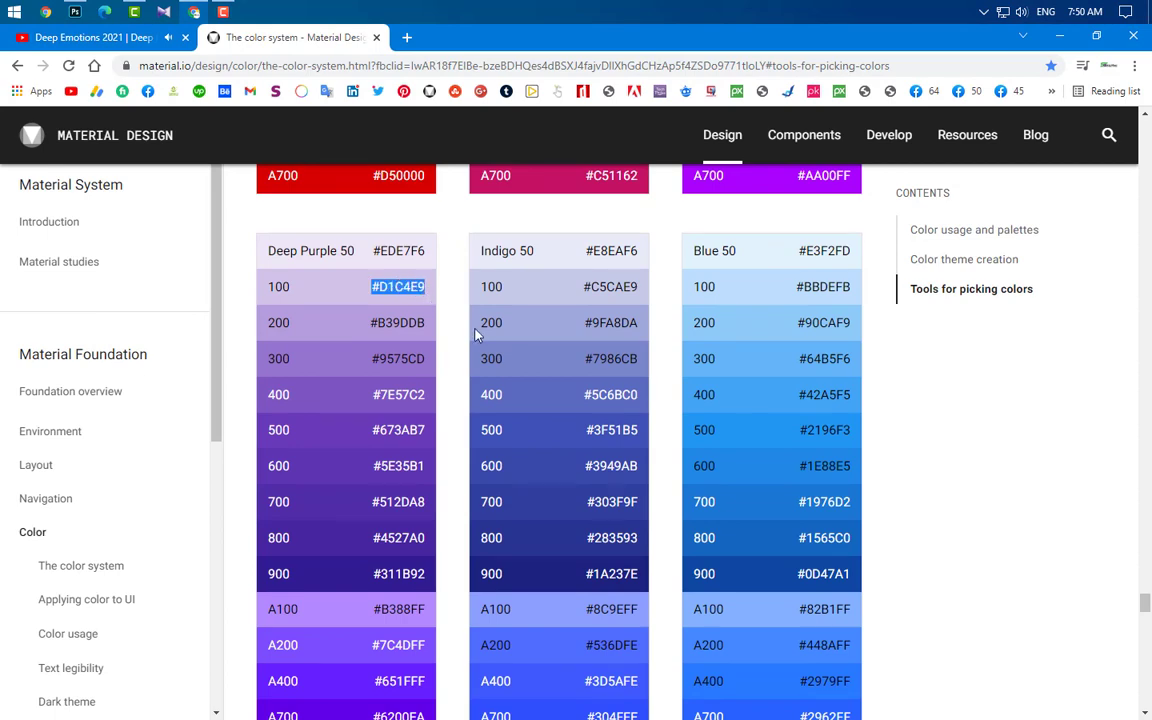
pyautogui.click(75, 12)
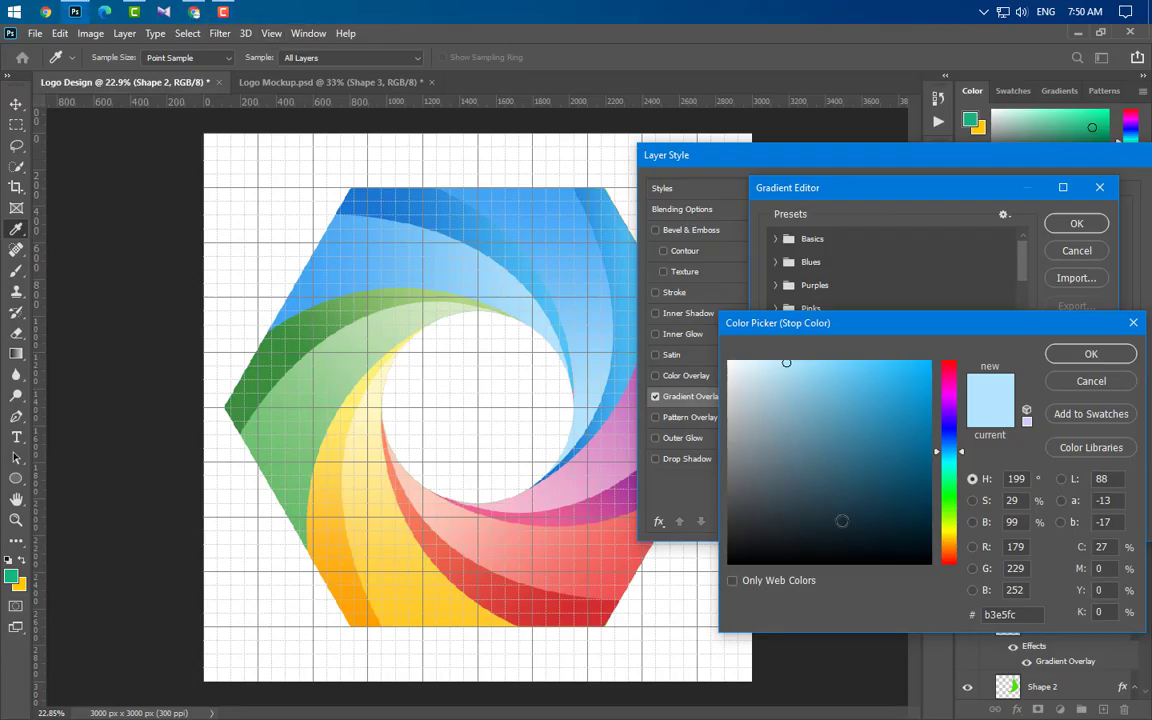
pyautogui.moveTo(1010, 615); pyautogui.dragTo(905, 617)
pyautogui.hotkey('ctrl', 'v')
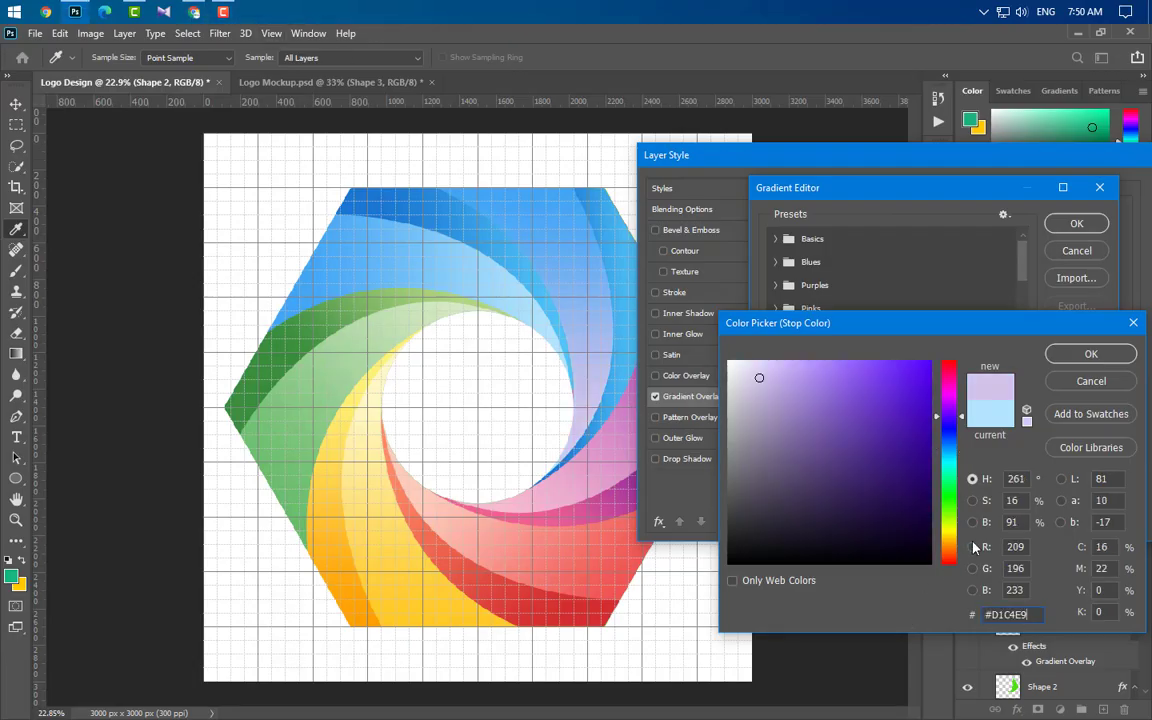
pyautogui.click(1091, 354)
# - Set the gradient's other stop to Indigo 400 (#5C6BC0), copied from the browser palette, and accept Shape 2's layer style
pyautogui.doubleClick(1094, 483)
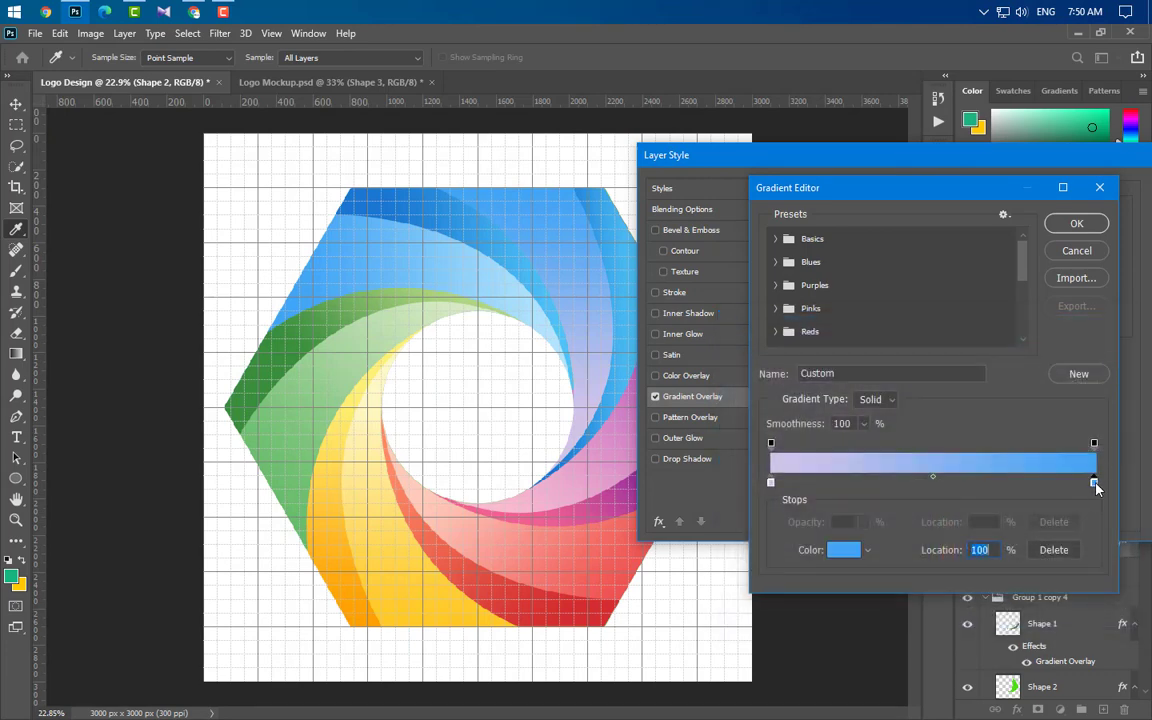
pyautogui.click(194, 12)
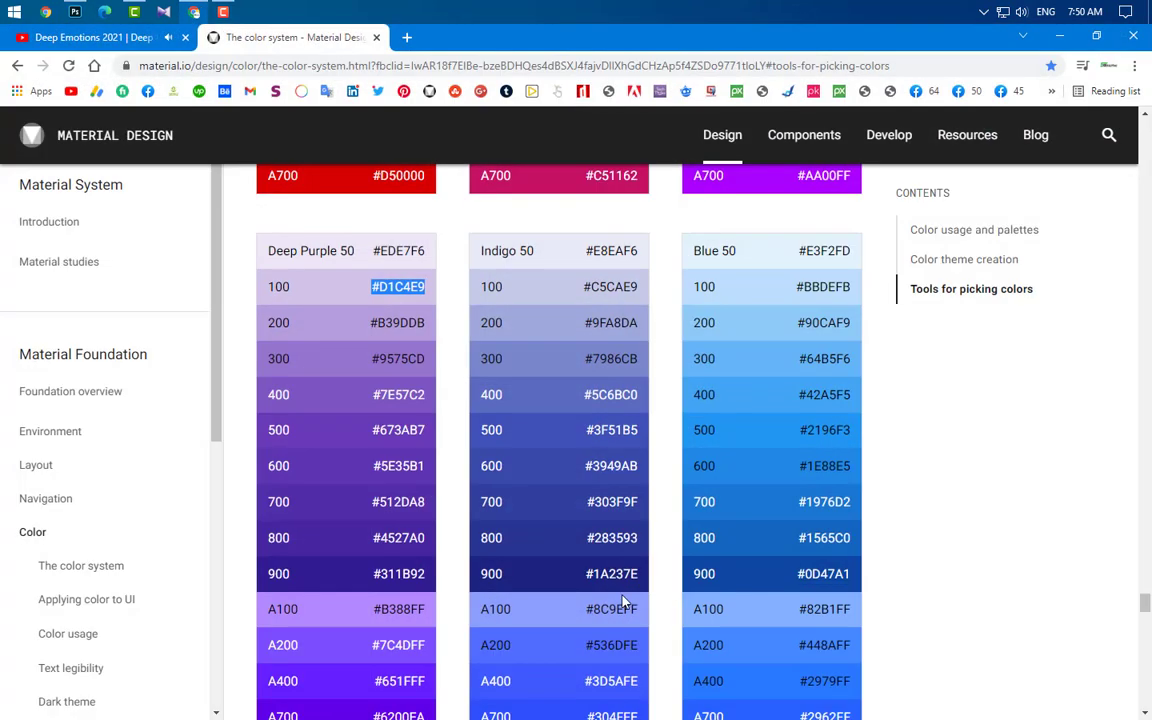
pyautogui.moveTo(585, 397); pyautogui.dragTo(649, 407)
pyautogui.hotkey('ctrl', 'c')
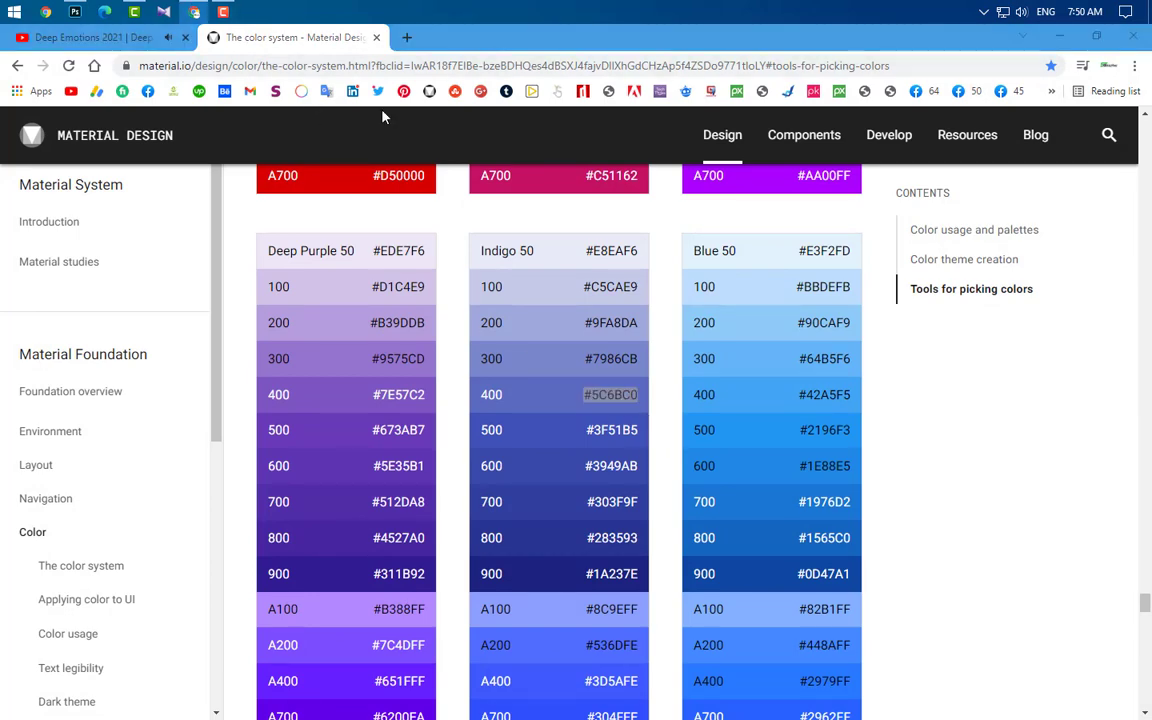
pyautogui.hotkey('alt', 'Tab')
pyautogui.doubleClick(1000, 614)
pyautogui.hotkey('ctrl', 'v')
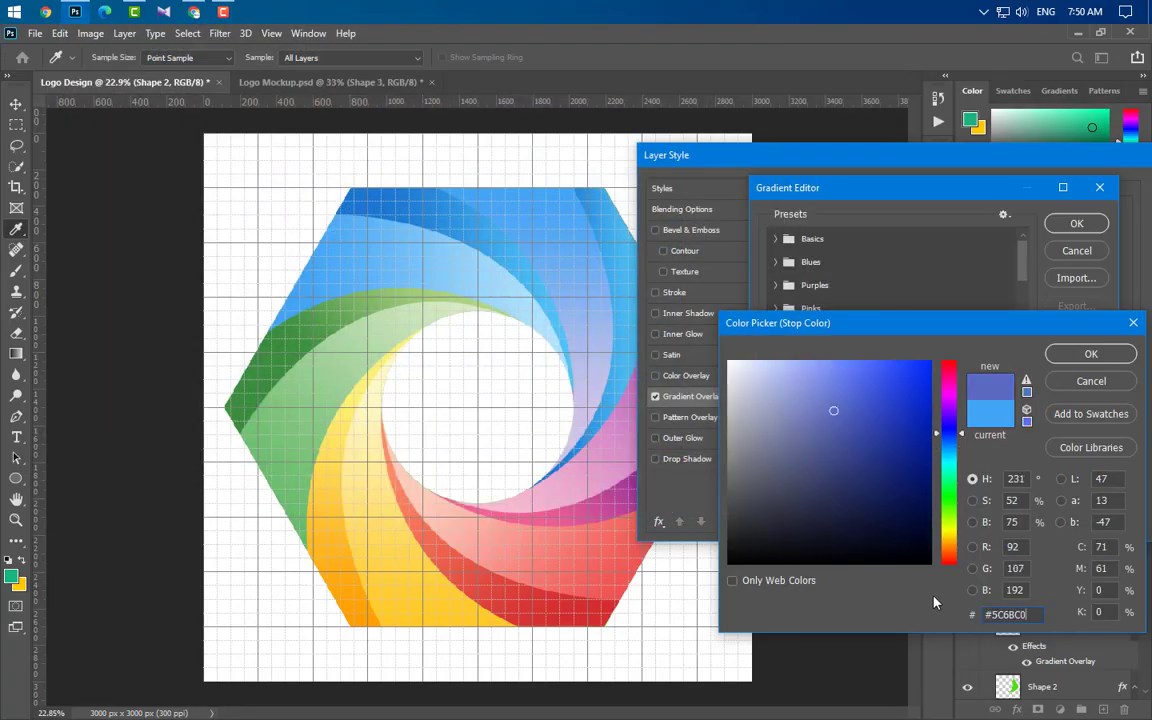
pyautogui.click(1091, 353)
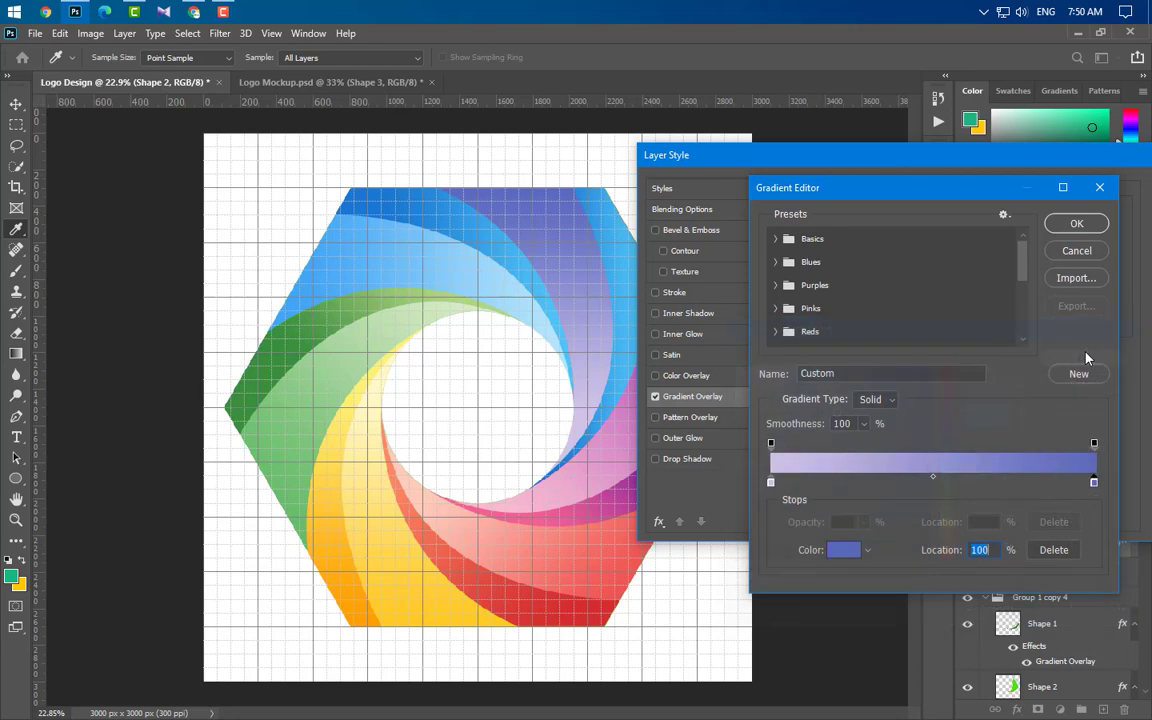
pyautogui.click(1072, 224)
pyautogui.moveTo(1074, 162); pyautogui.dragTo(932, 171)
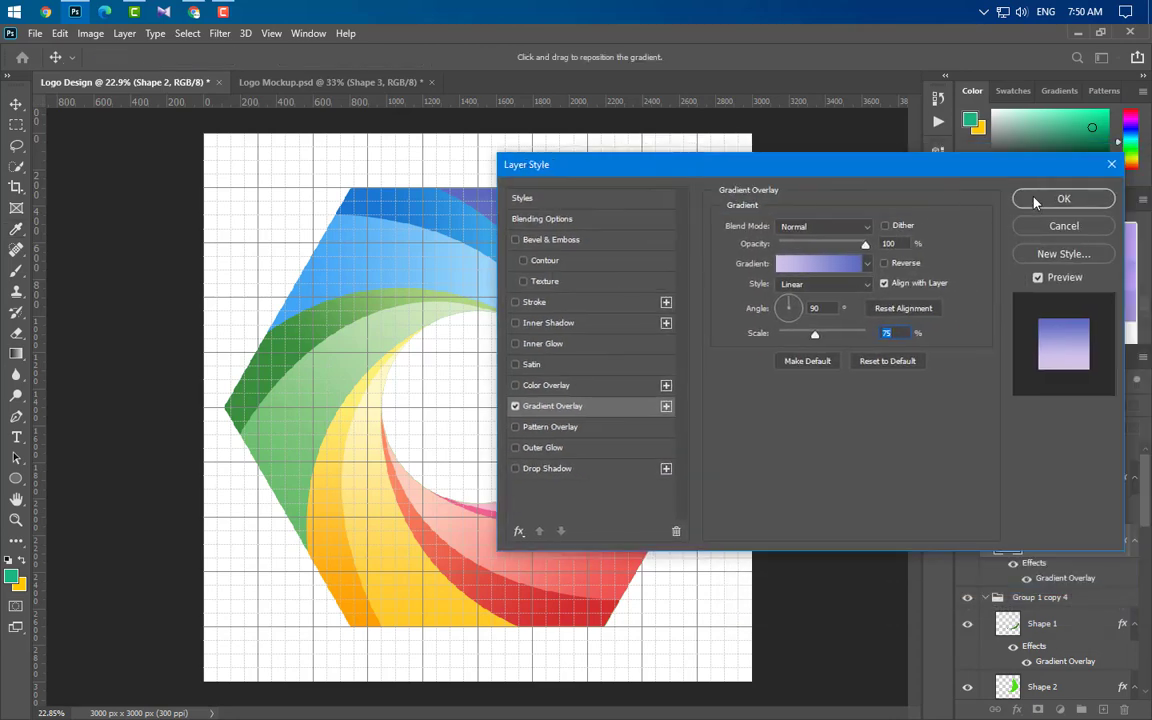
pyautogui.click(1038, 199)
# - Copy the layer style of Shape 2 in Group 1 copy 5 and paste it onto Shape 1 in the same group
pyautogui.rightClick(1091, 549)
pyautogui.click(935, 406)
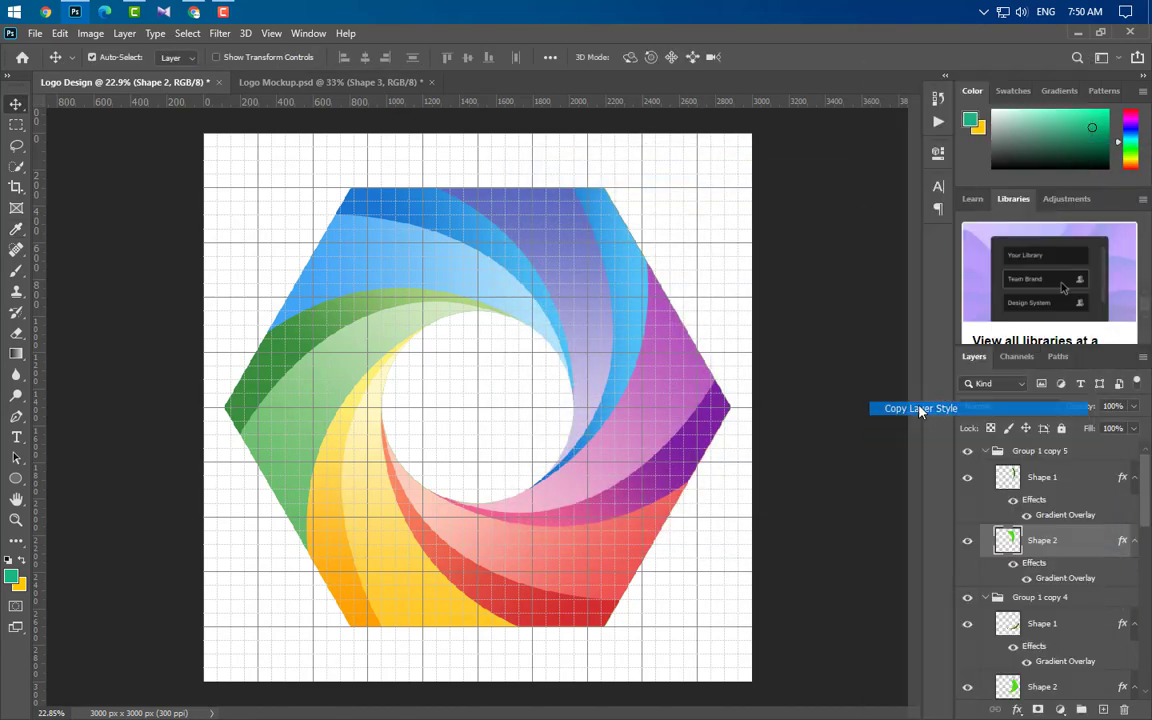
pyautogui.rightClick(1078, 487)
pyautogui.click(918, 422)
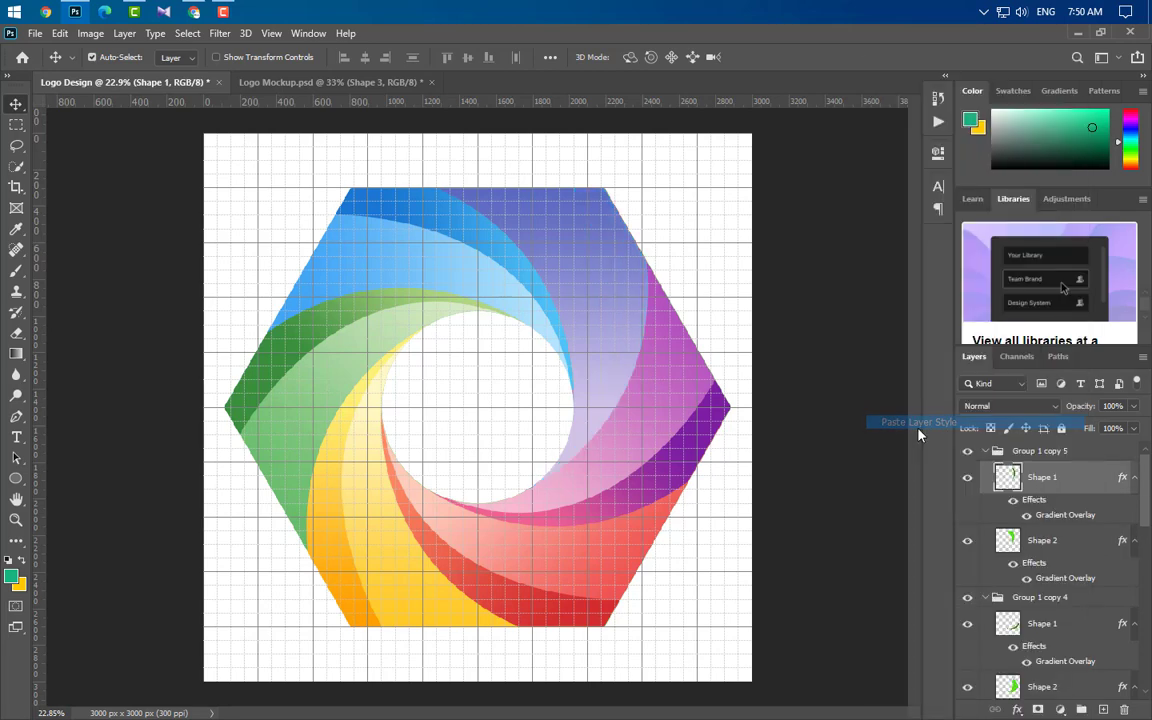
# - Set the pale lilac stop of Shape 1's overlay gradient to Deep Purple 300 (#9575CD), copied from the Material Design palette in the browser
pyautogui.doubleClick(1065, 514)
pyautogui.click(800, 213)
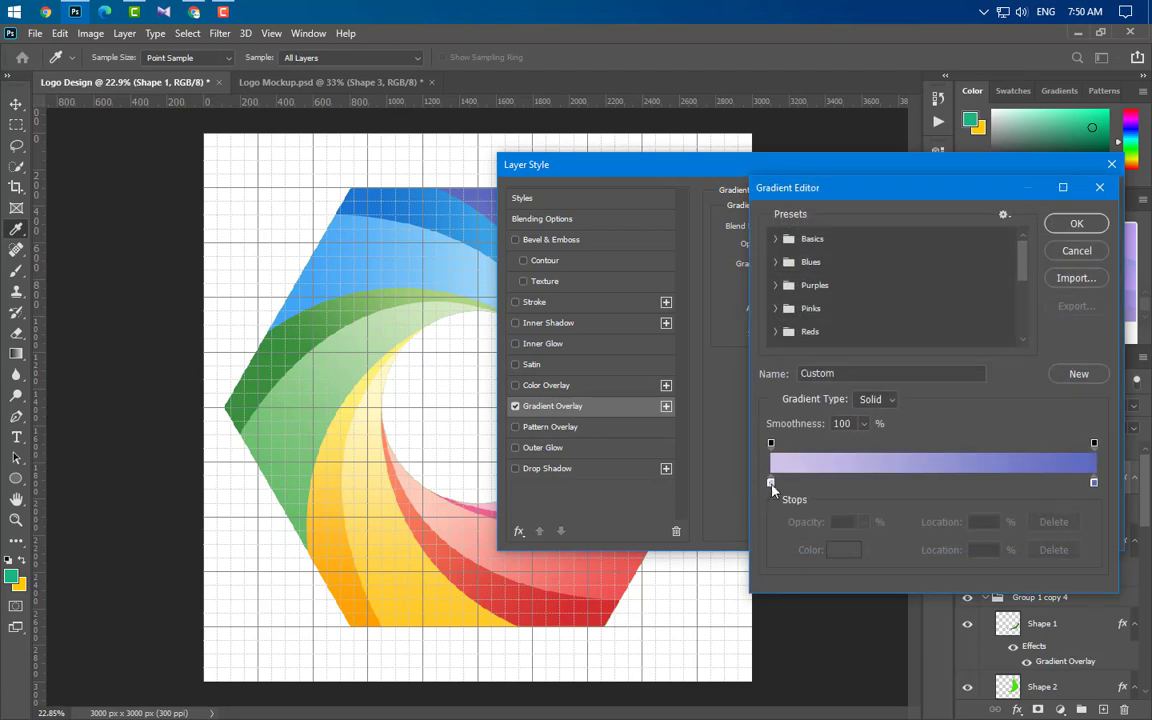
pyautogui.doubleClick(771, 484)
pyautogui.click(193, 12)
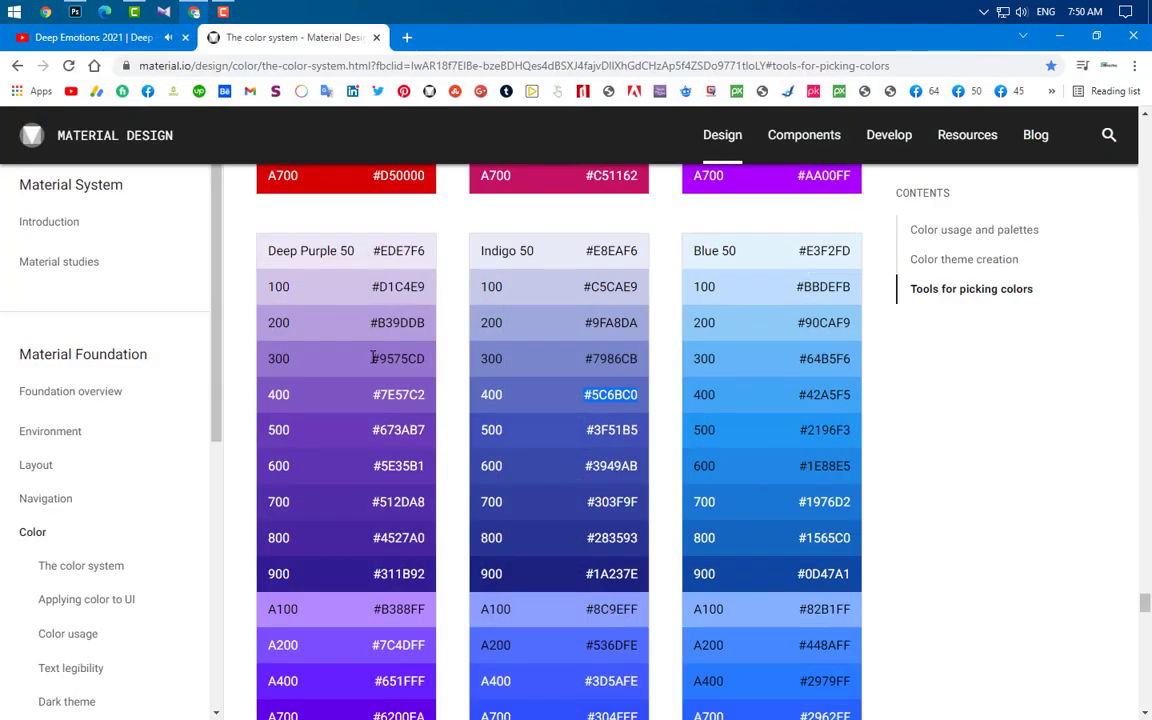
pyautogui.moveTo(372, 358); pyautogui.dragTo(427, 362)
pyautogui.hotkey('ctrl', 'c')
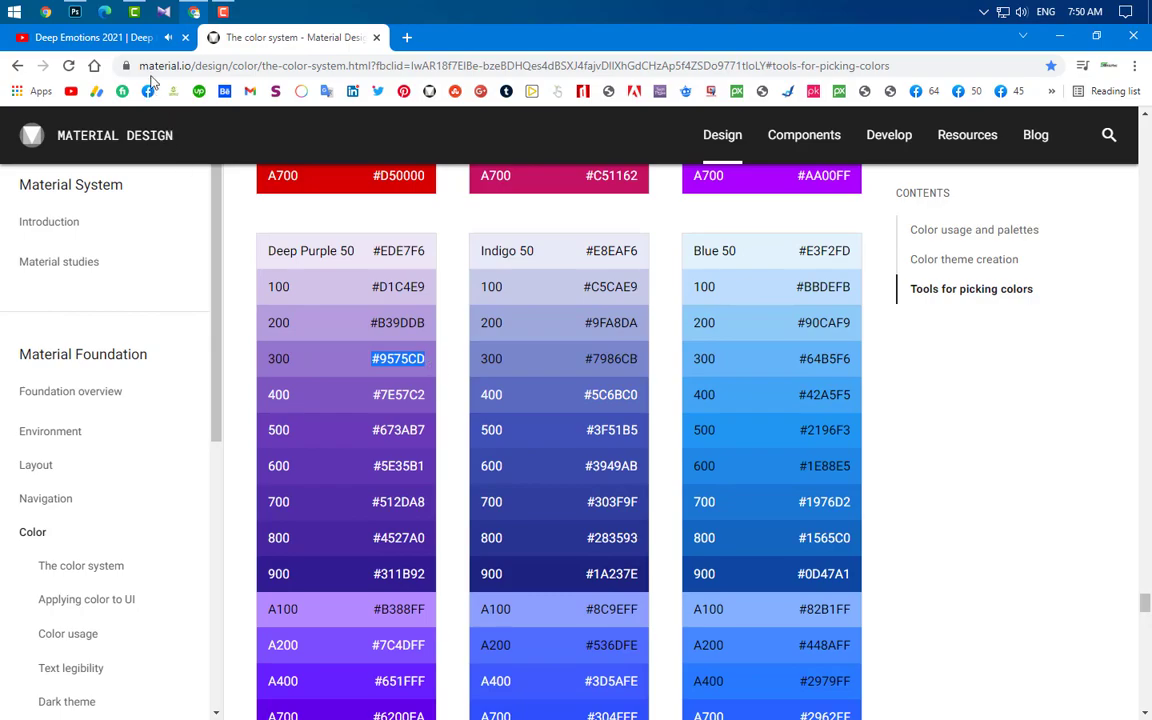
pyautogui.click(75, 12)
pyautogui.moveTo(1023, 615); pyautogui.dragTo(985, 615)
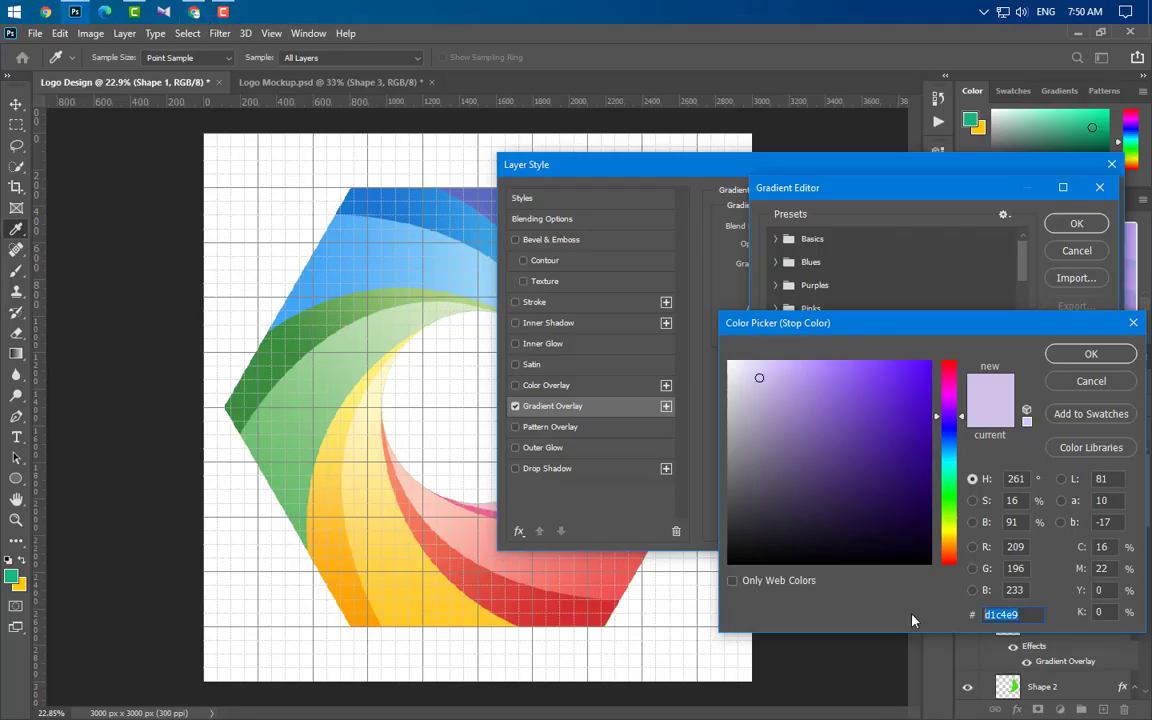
pyautogui.hotkey('ctrl', 'v')
pyautogui.click(1091, 353)
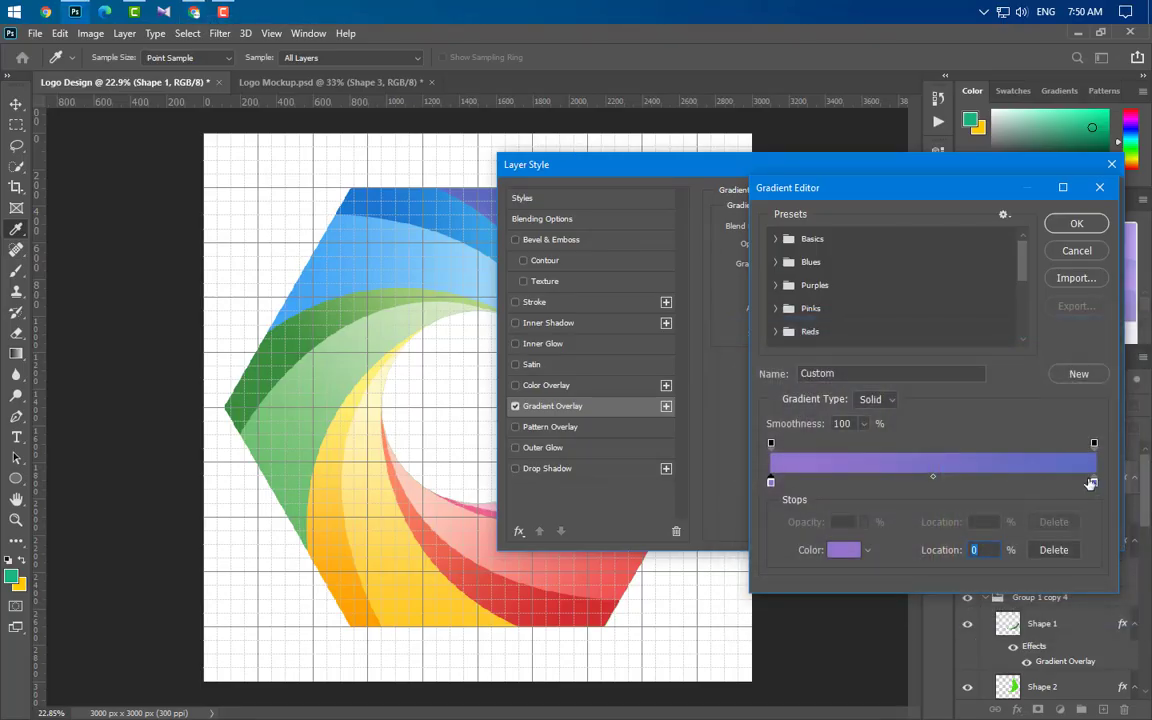
# - Set the gradient's other stop to Indigo 700 (#303F9F), copied from the browser palette, and accept Shape 1's layer style
pyautogui.doubleClick(1094, 483)
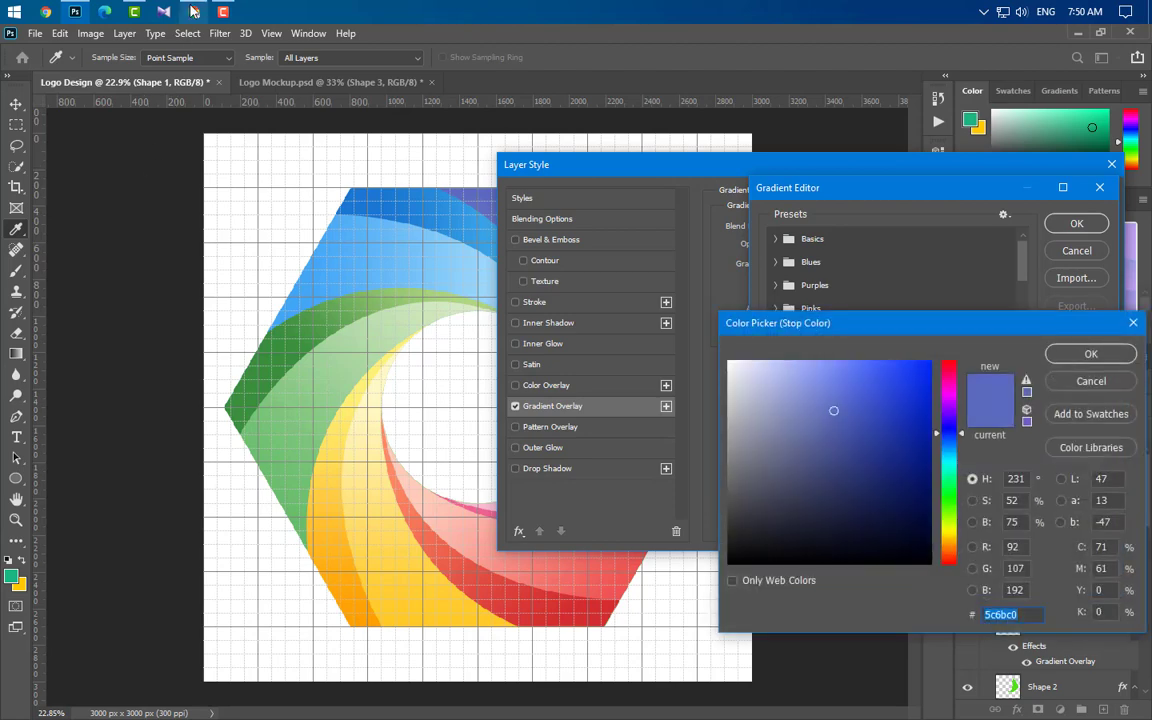
pyautogui.click(194, 12)
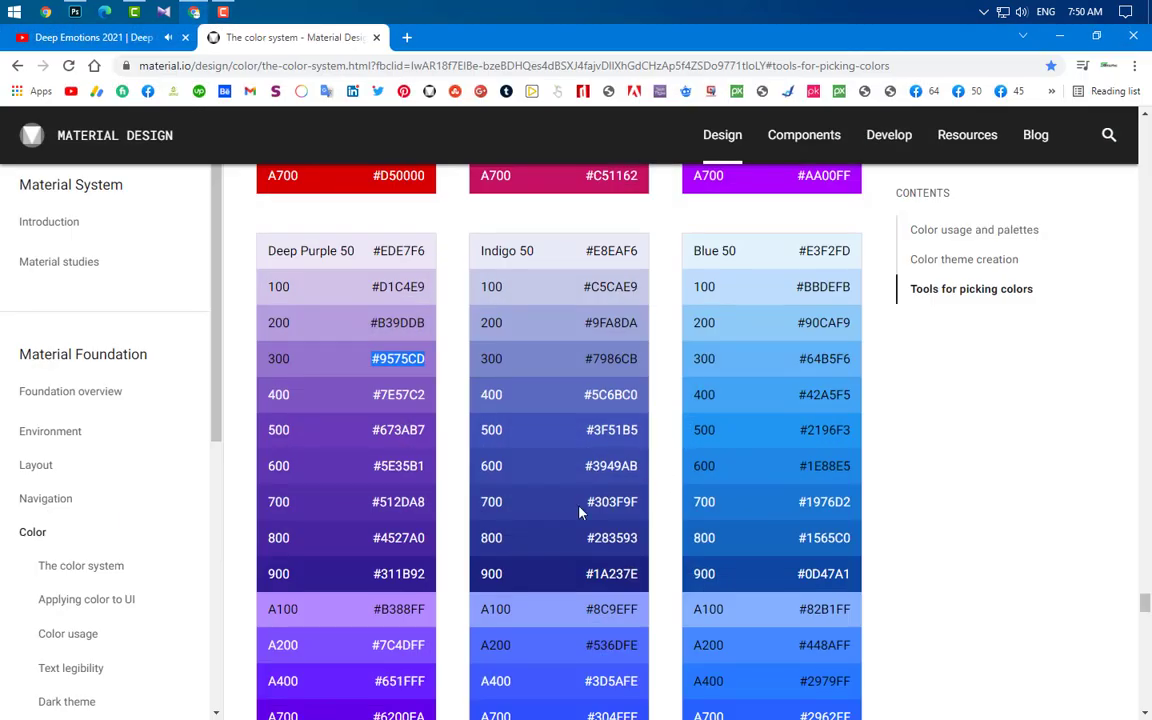
pyautogui.moveTo(587, 502); pyautogui.dragTo(633, 503)
pyautogui.hotkey('ctrl', 'c')
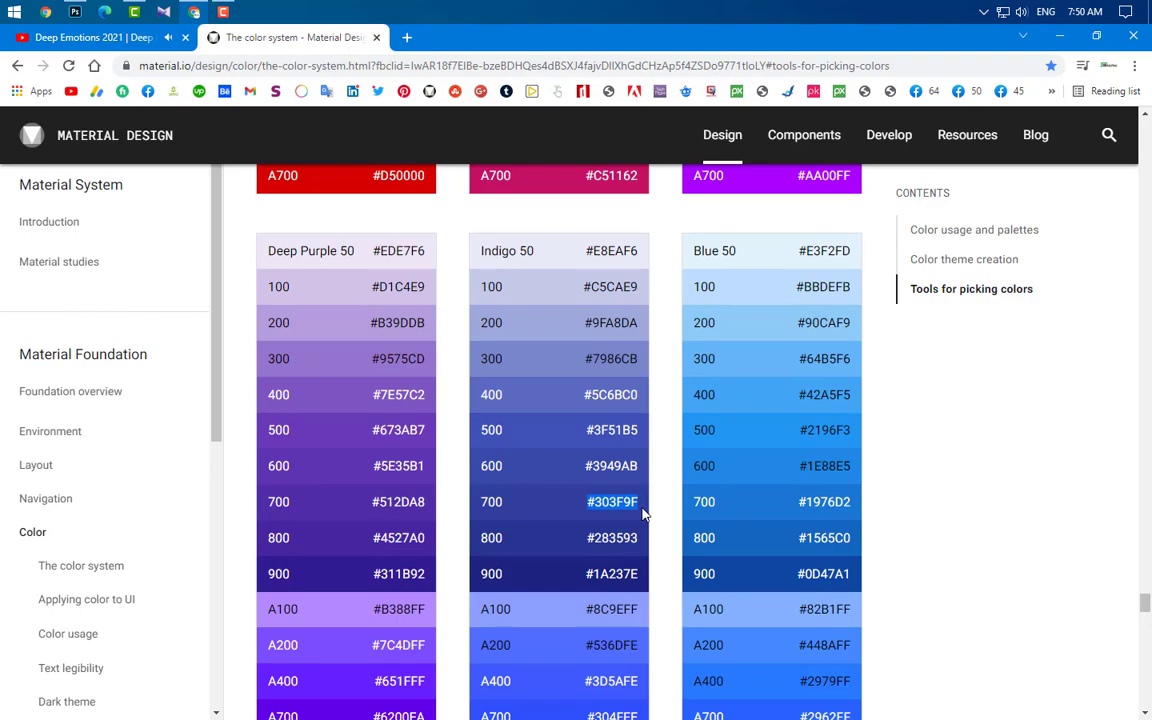
pyautogui.click(75, 12)
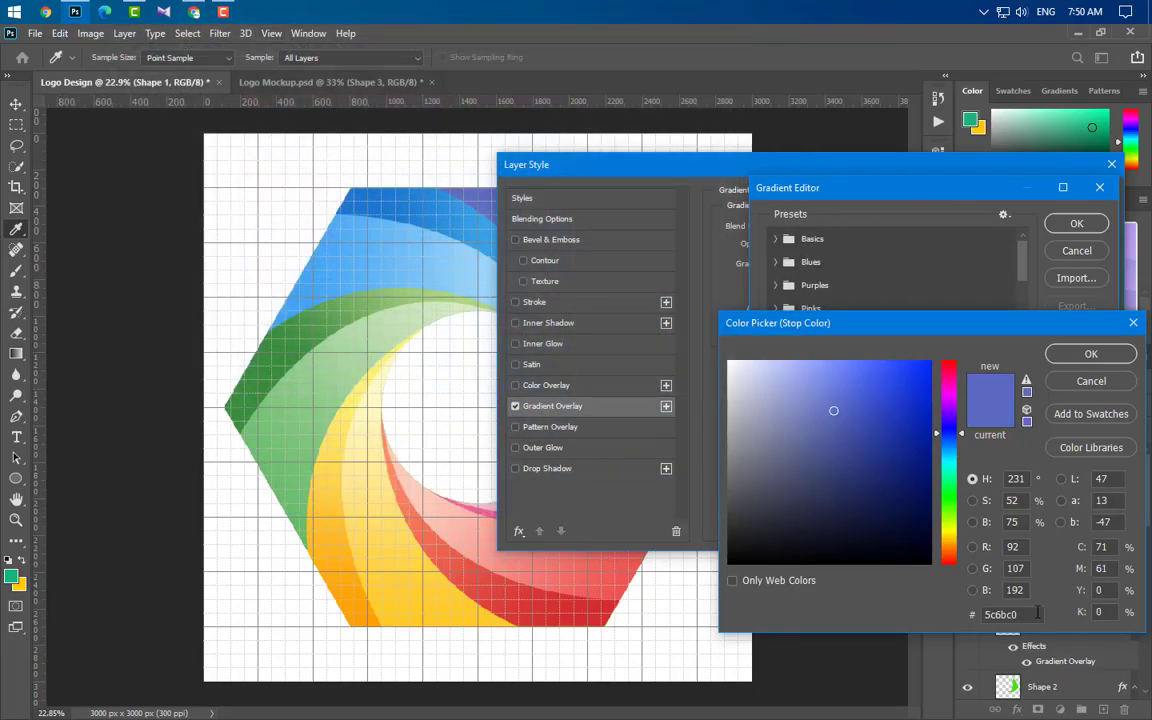
pyautogui.click(1038, 612)
pyautogui.hotkey('ctrl', 'v')
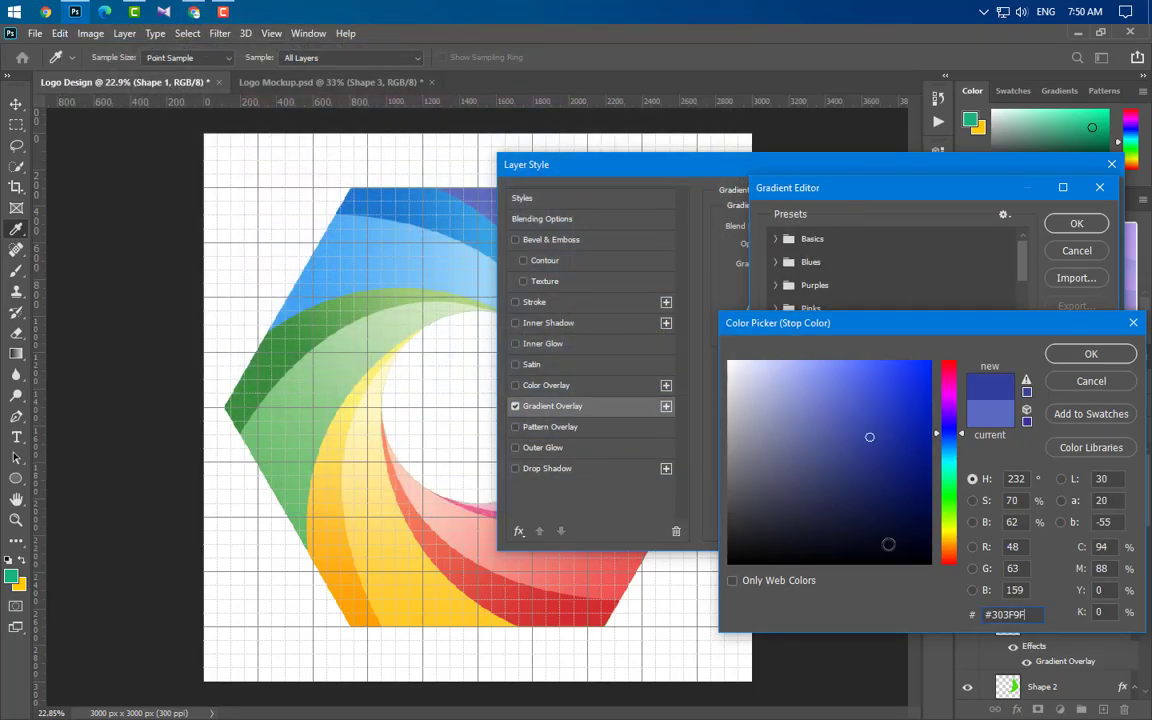
pyautogui.click(1090, 352)
pyautogui.click(1088, 223)
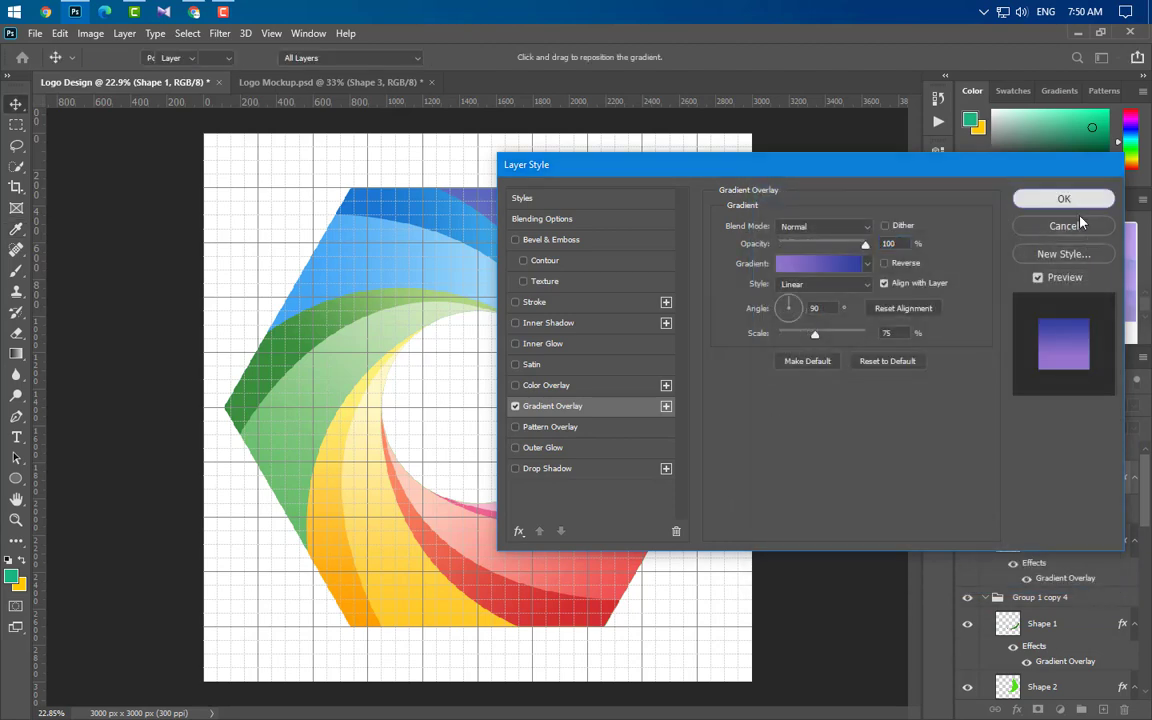
pyautogui.click(1034, 197)
# - Collapse all expanded layer groups, from Group 1 copy 5 down to Group 1 copy
pyautogui.scroll(-1, 510, 457)
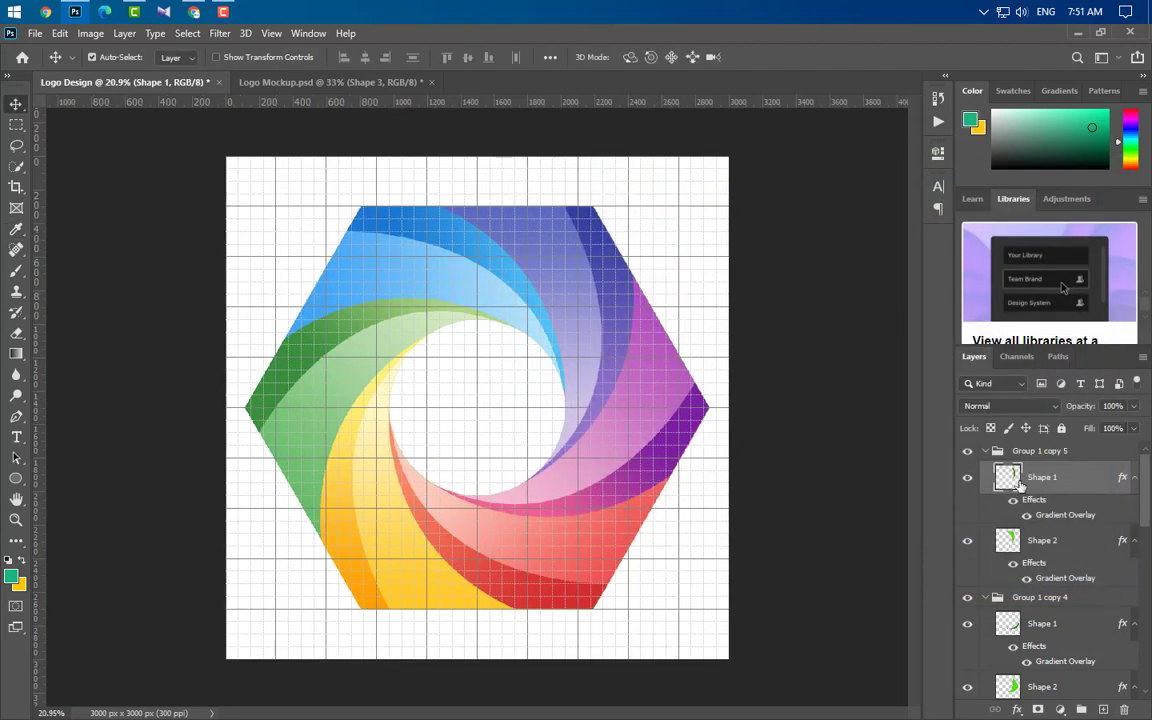
pyautogui.click(985, 451)
pyautogui.click(986, 471)
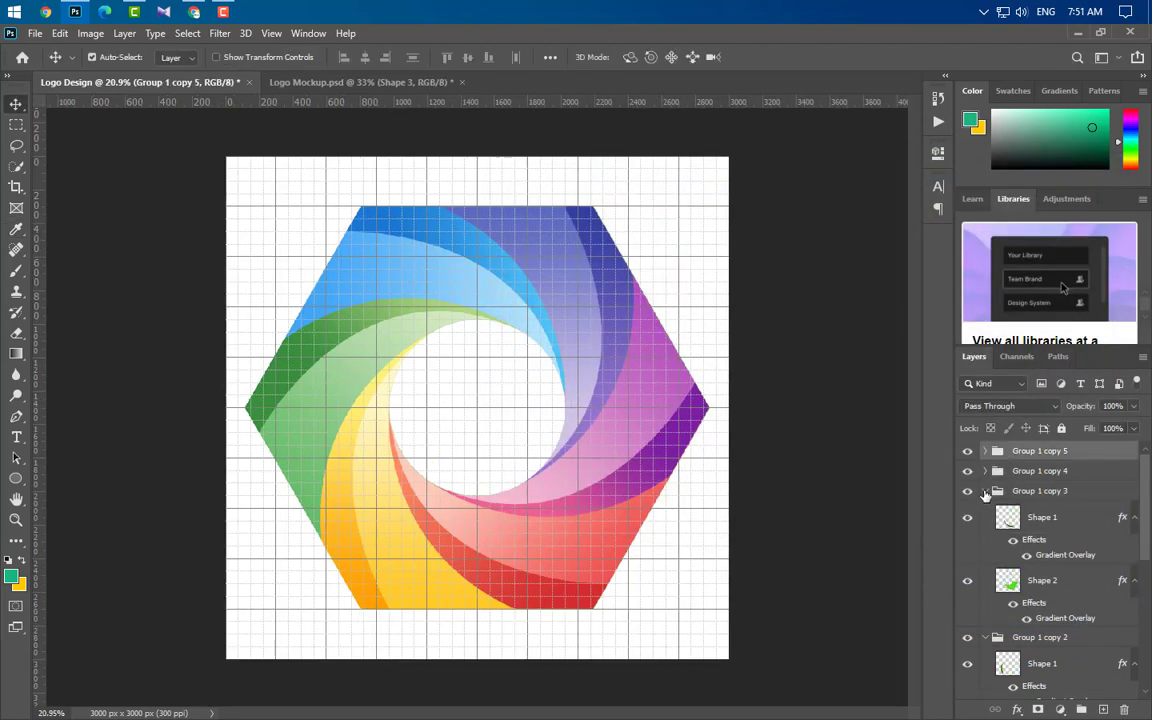
pyautogui.click(986, 491)
pyautogui.click(986, 511)
pyautogui.click(993, 577)
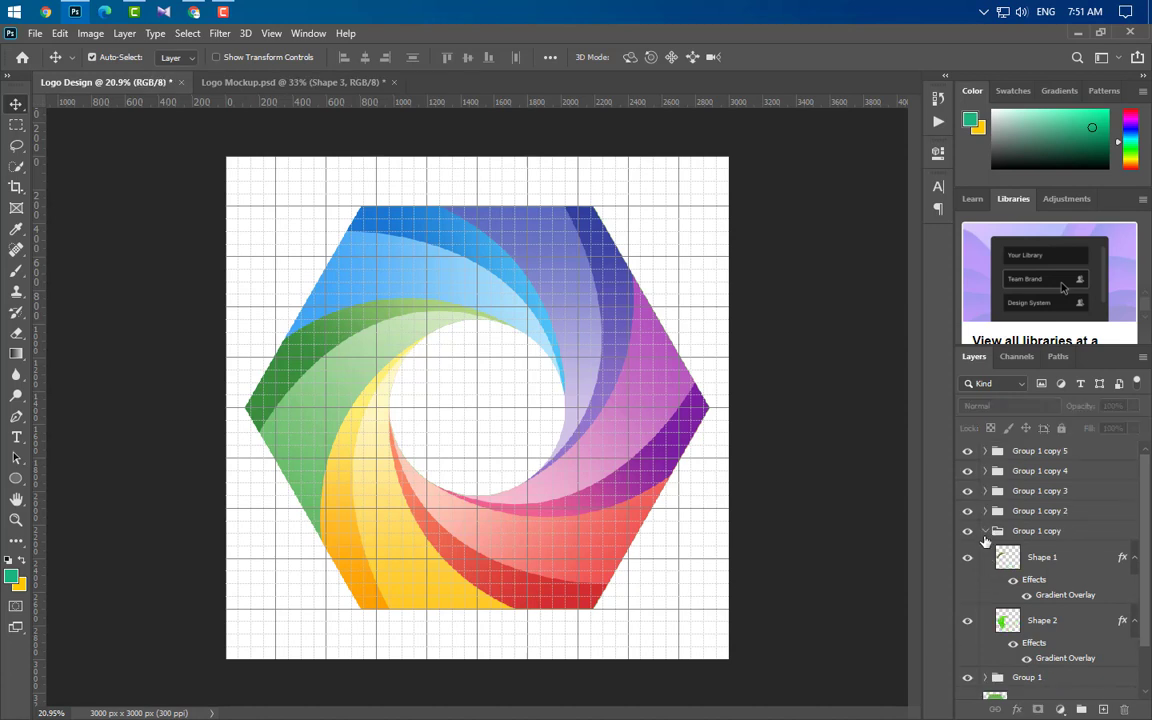
pyautogui.click(985, 532)
pyautogui.click(988, 577)
# - Group the six segment groups and the Polygon 1 layer together into one new layer group
pyautogui.press('e')
pyautogui.click(1041, 456)
pyautogui.keyDown('ctrl'); pyautogui.click(1045, 471); pyautogui.keyUp('ctrl')
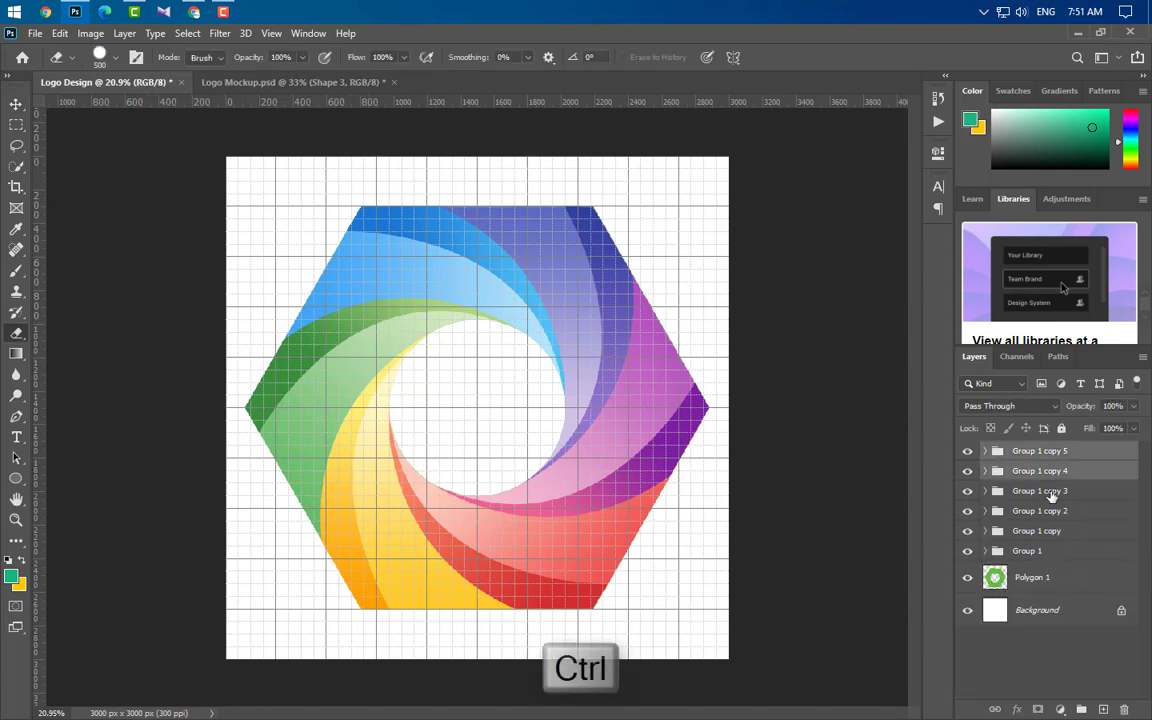
pyautogui.keyDown('ctrl'); pyautogui.click(1048, 491); pyautogui.keyUp('ctrl')
pyautogui.keyDown('ctrl'); pyautogui.click(1050, 511); pyautogui.keyUp('ctrl')
pyautogui.keyDown('ctrl'); pyautogui.click(1052, 531); pyautogui.keyUp('ctrl')
pyautogui.keyDown('ctrl'); pyautogui.click(1055, 551); pyautogui.keyUp('ctrl')
pyautogui.keyDown('ctrl'); pyautogui.click(1068, 578); pyautogui.keyUp('ctrl')
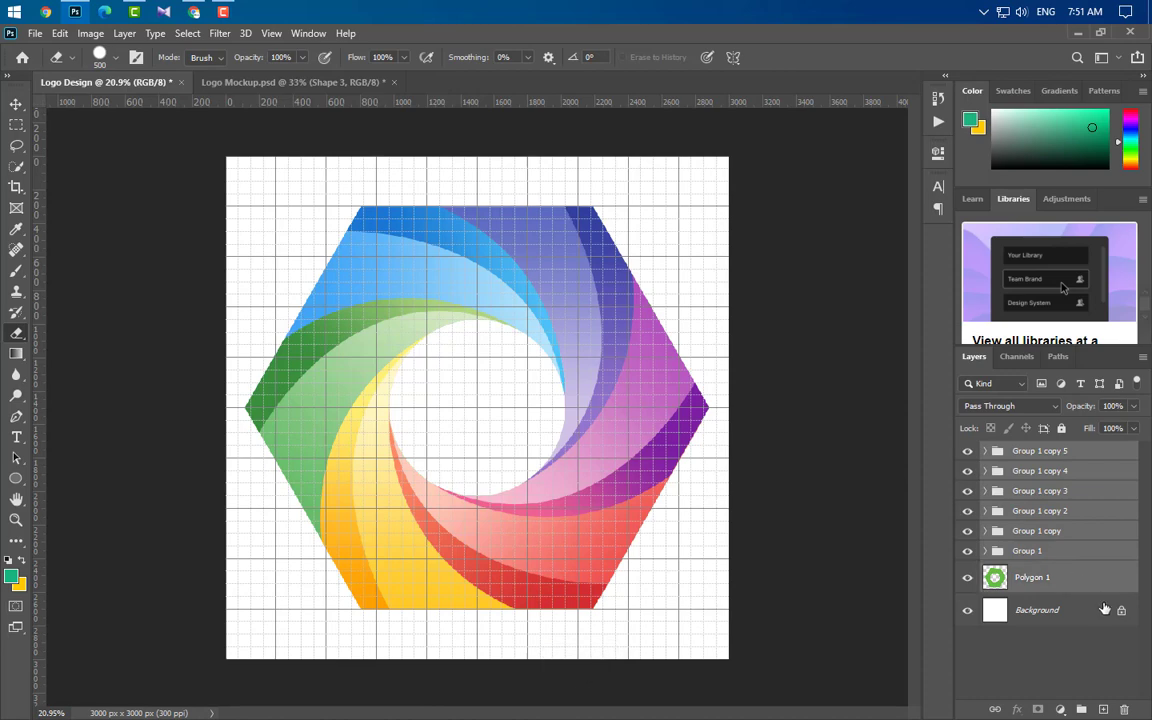
pyautogui.click(1082, 709)
# - Scale the grouped hexagon down proportionally to about 62% from its lower edge, keeping its upper edge in place
pyautogui.hotkey('ctrl', 't')
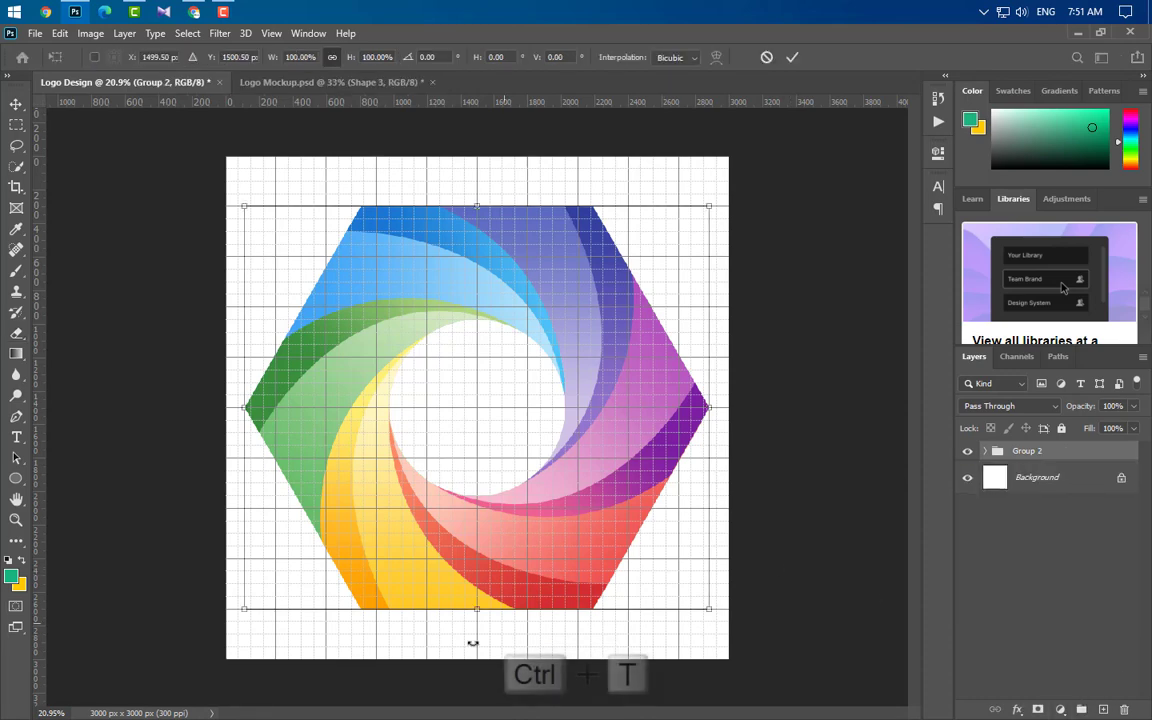
pyautogui.moveTo(477, 612); pyautogui.dragTo(479, 459)
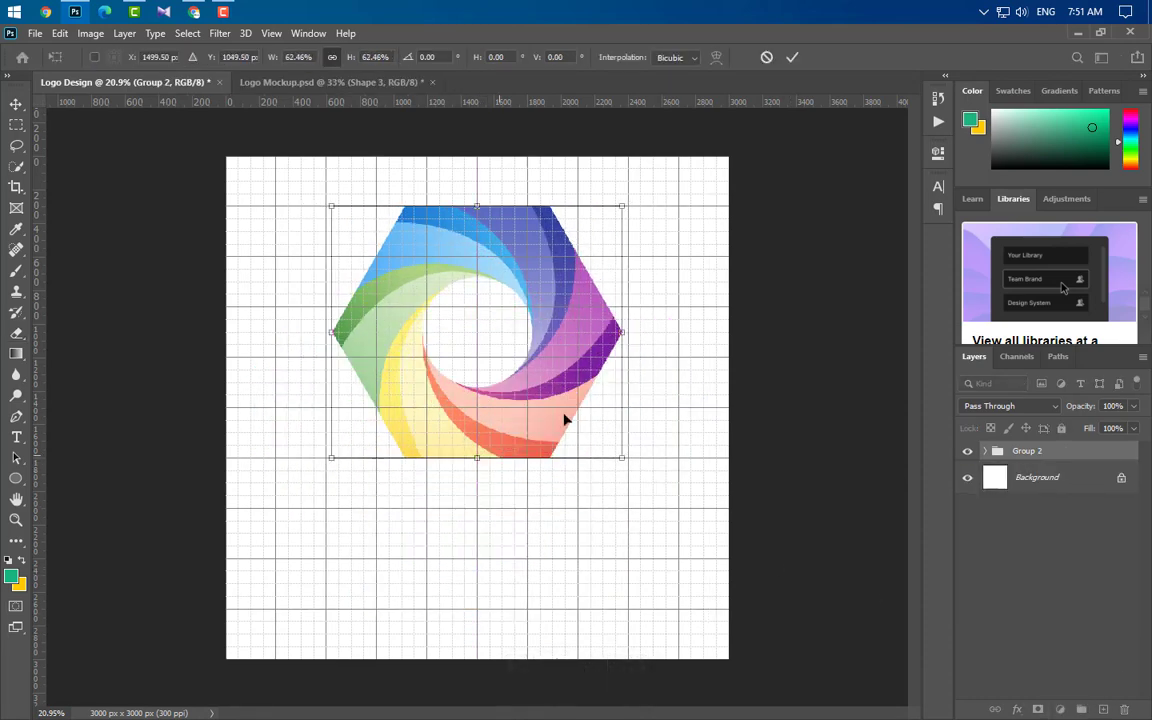
pyautogui.click(791, 66)
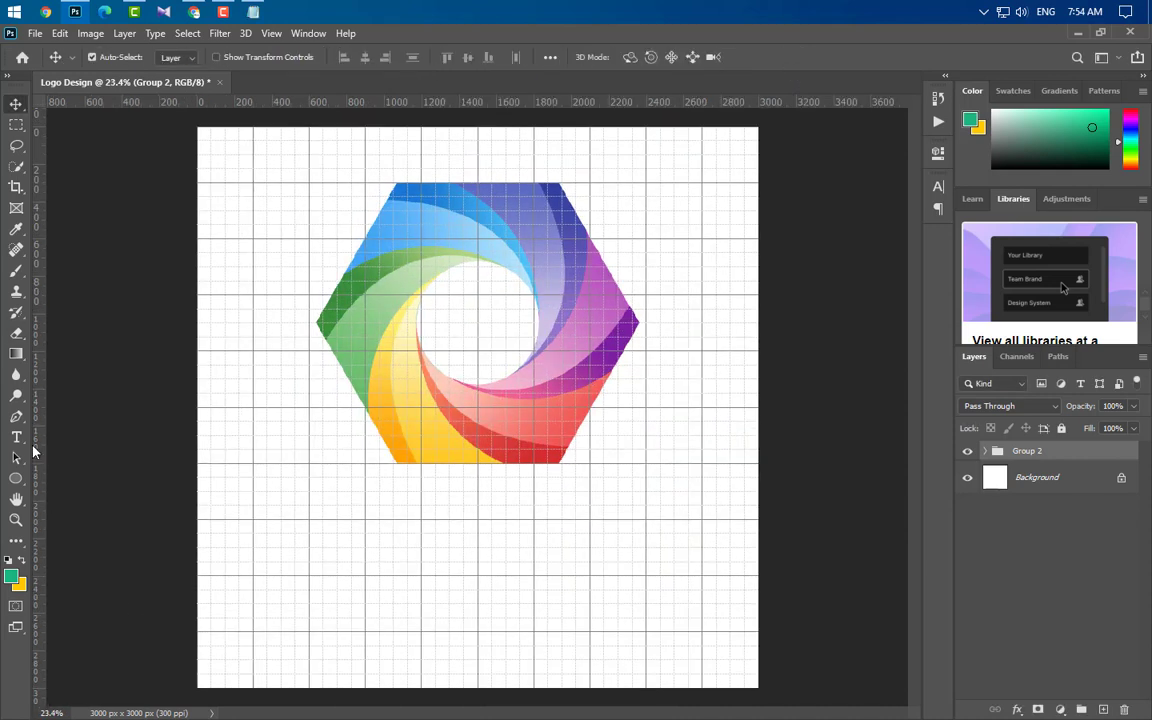
# - Add a text layer reading "Company Name" on the canvas below the hexagon
pyautogui.click(17, 437)
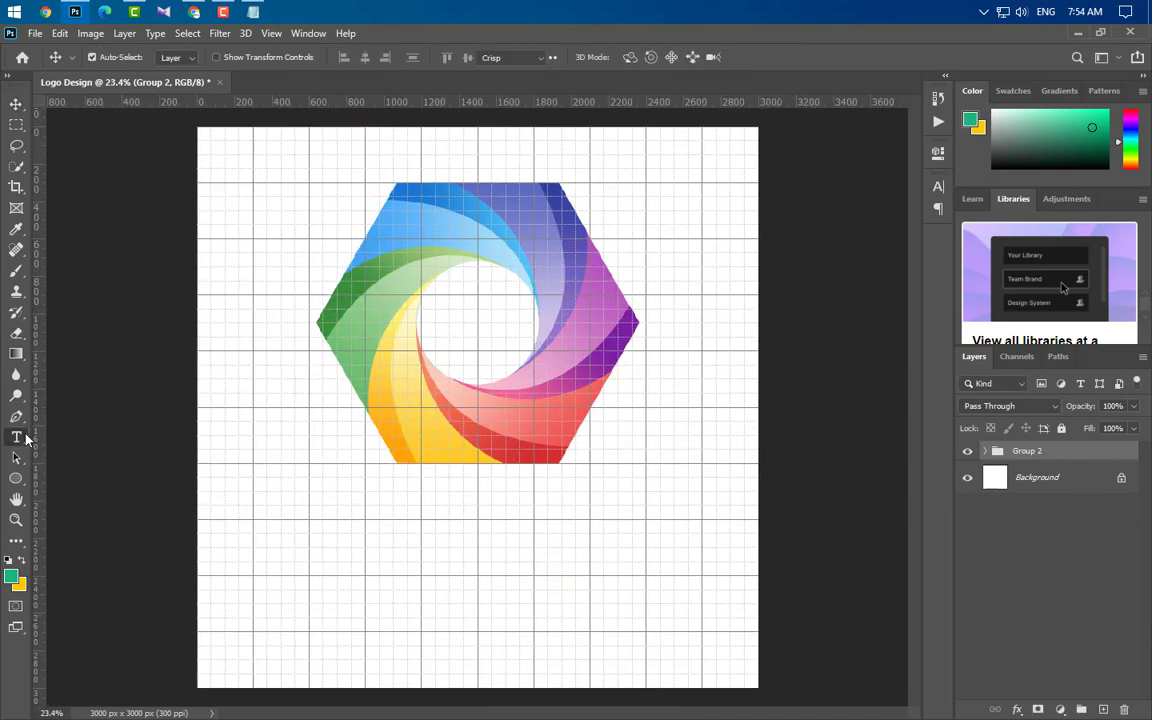
pyautogui.click(308, 515)
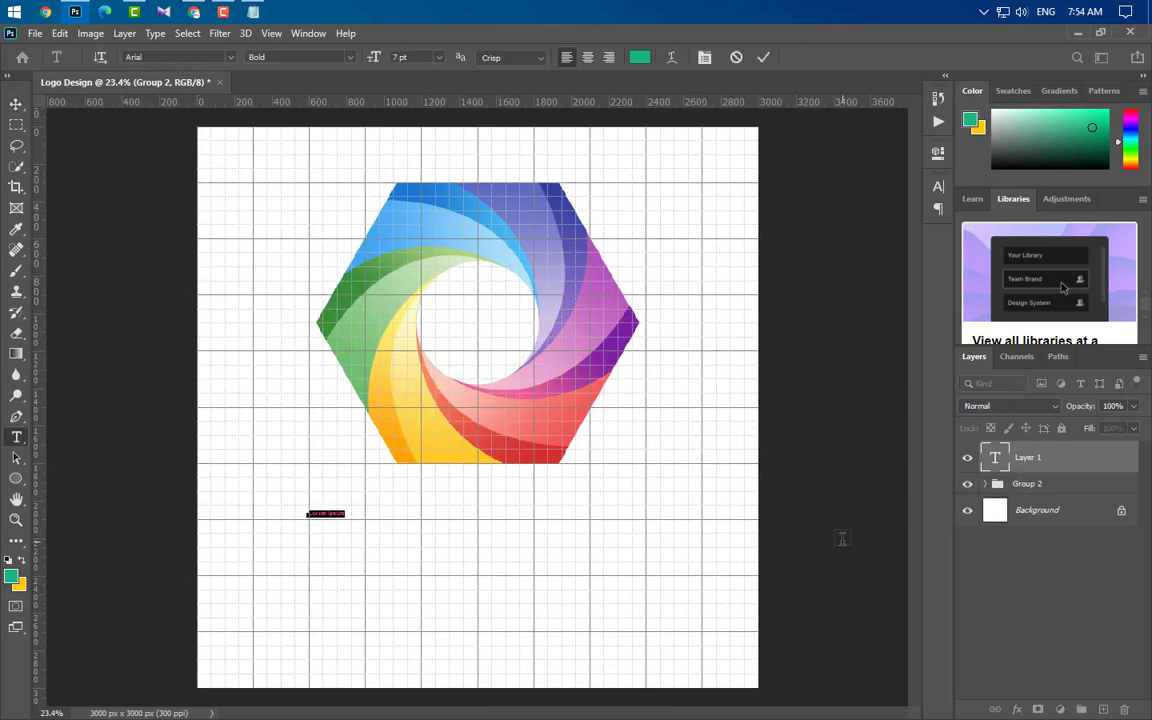
pyautogui.press('BackSpace')
pyautogui.click(764, 57)
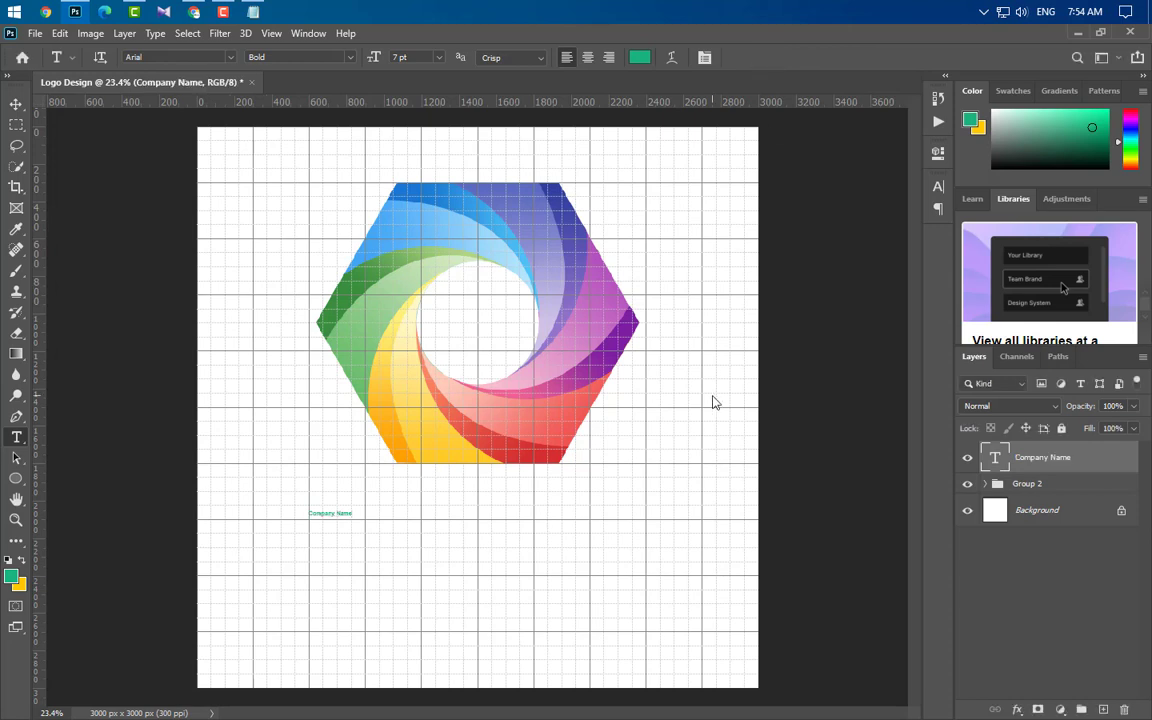
# - Enlarge the Company Name text proportionally to about 784% and nudge it up closer to the hexagon
pyautogui.hotkey('ctrl', 't')
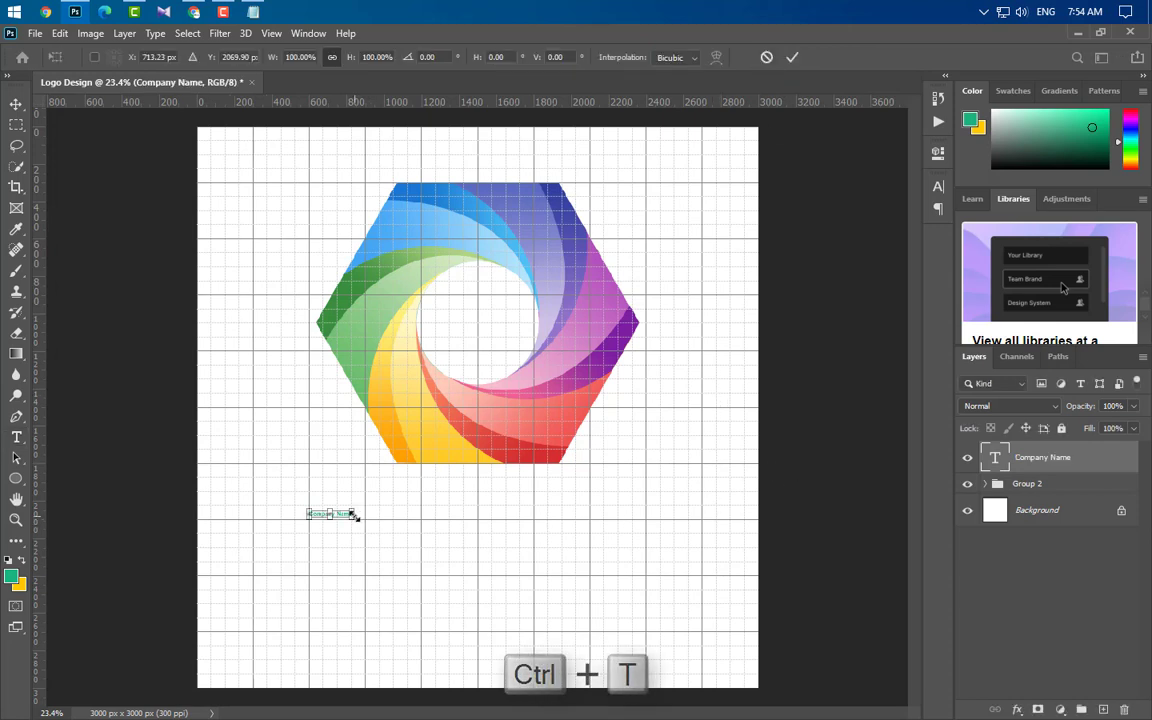
pyautogui.moveTo(357, 513); pyautogui.dragTo(647, 511)
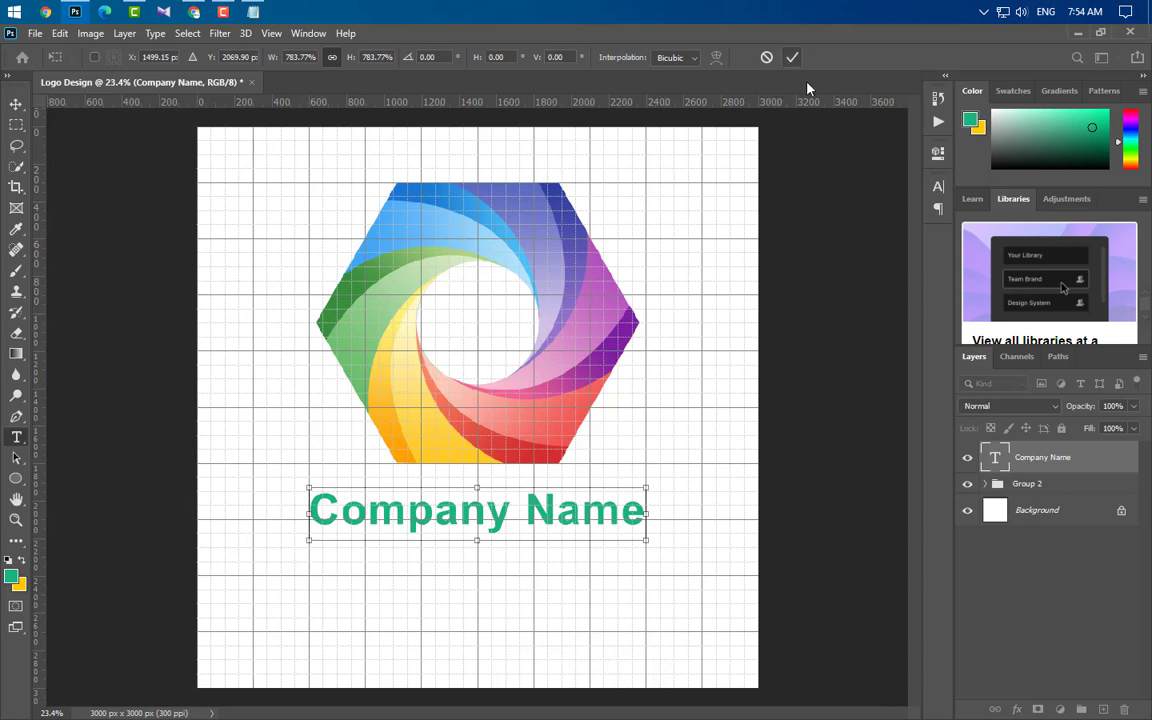
pyautogui.click(792, 57)
pyautogui.click(16, 103)
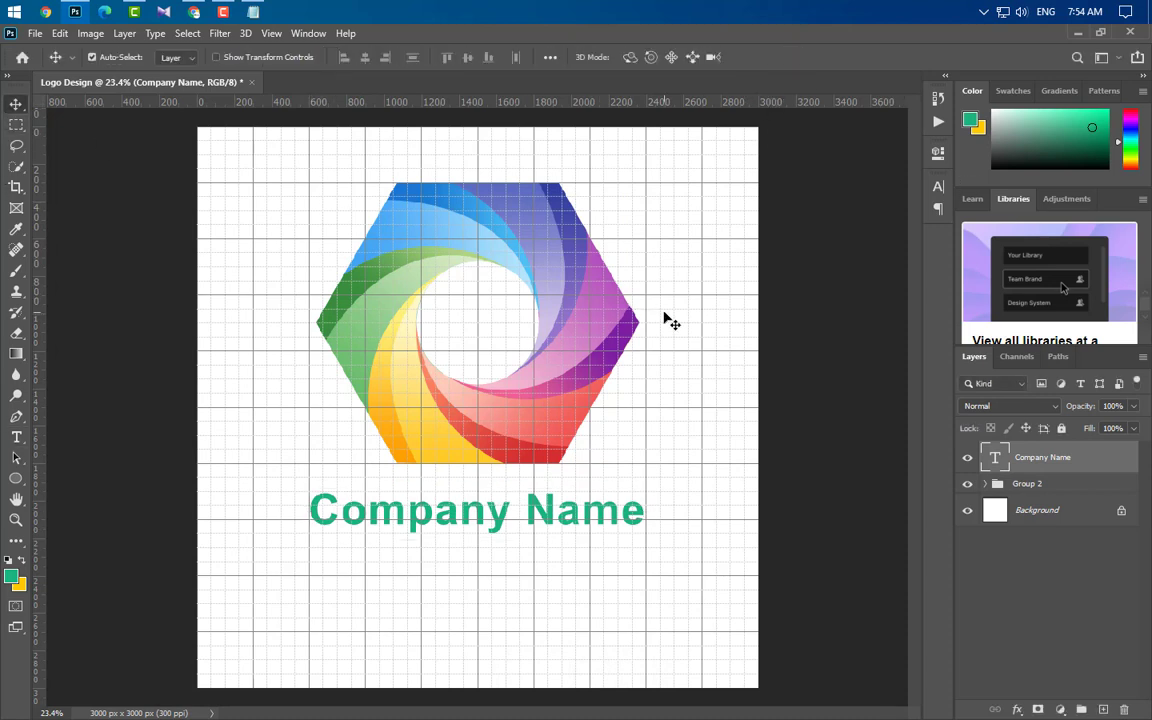
pyautogui.hotkey('shift', 'Up')
pyautogui.hotkey('shift', 'Up')
pyautogui.hotkey('shift', 'Up')
pyautogui.hotkey('shift', 'Up')
pyautogui.hotkey('shift', 'Up')
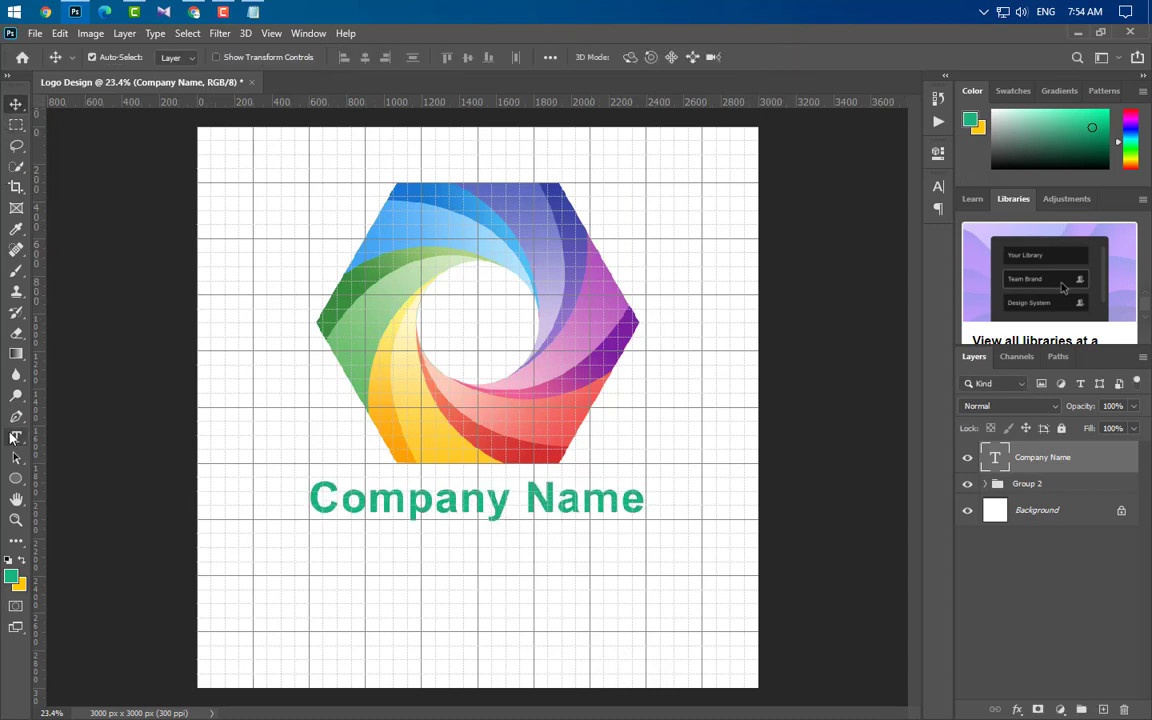
# - Recolor the word "Company" to indigo #303f9f, sampled from the hexagon's dark indigo segment
pyautogui.click(16, 437)
pyautogui.click(514, 505)
pyautogui.doubleClick(514, 505)
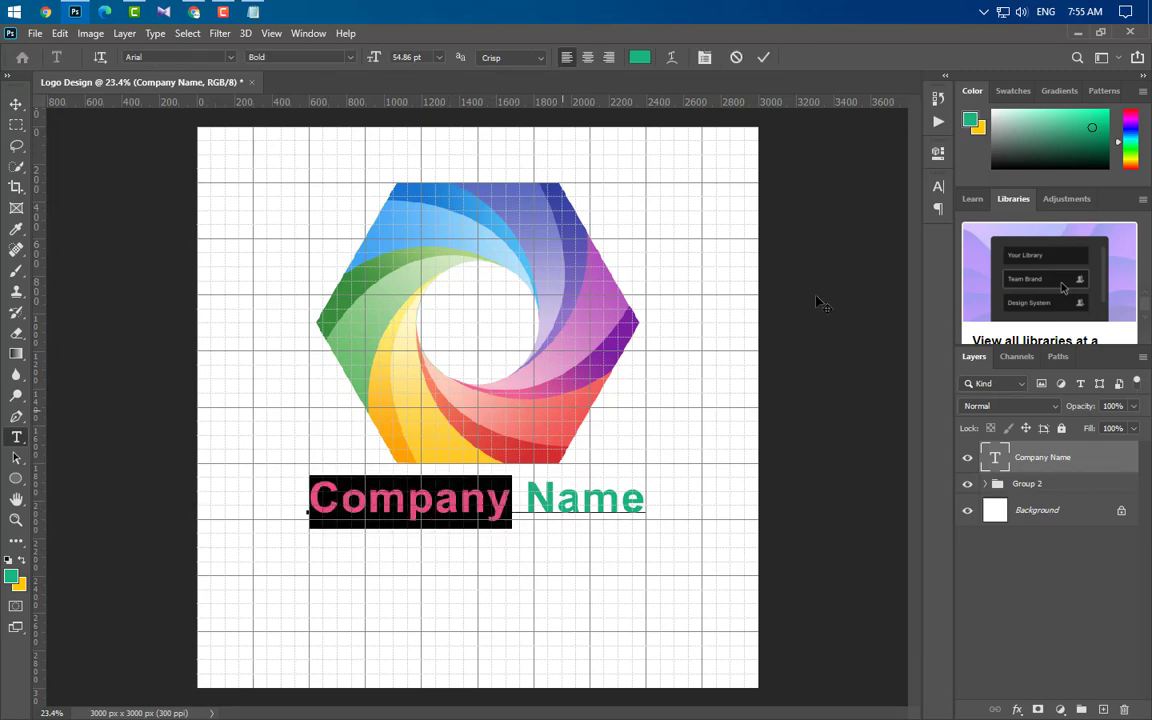
pyautogui.click(940, 191)
pyautogui.click(895, 277)
pyautogui.click(557, 183)
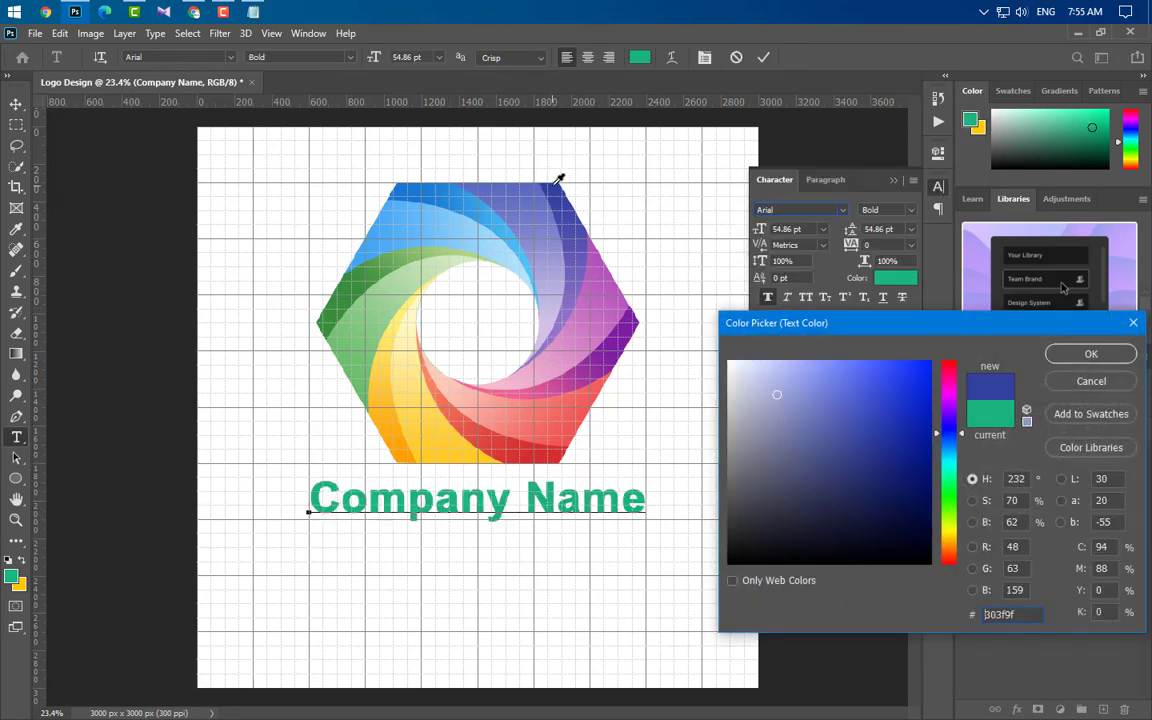
pyautogui.click(1080, 356)
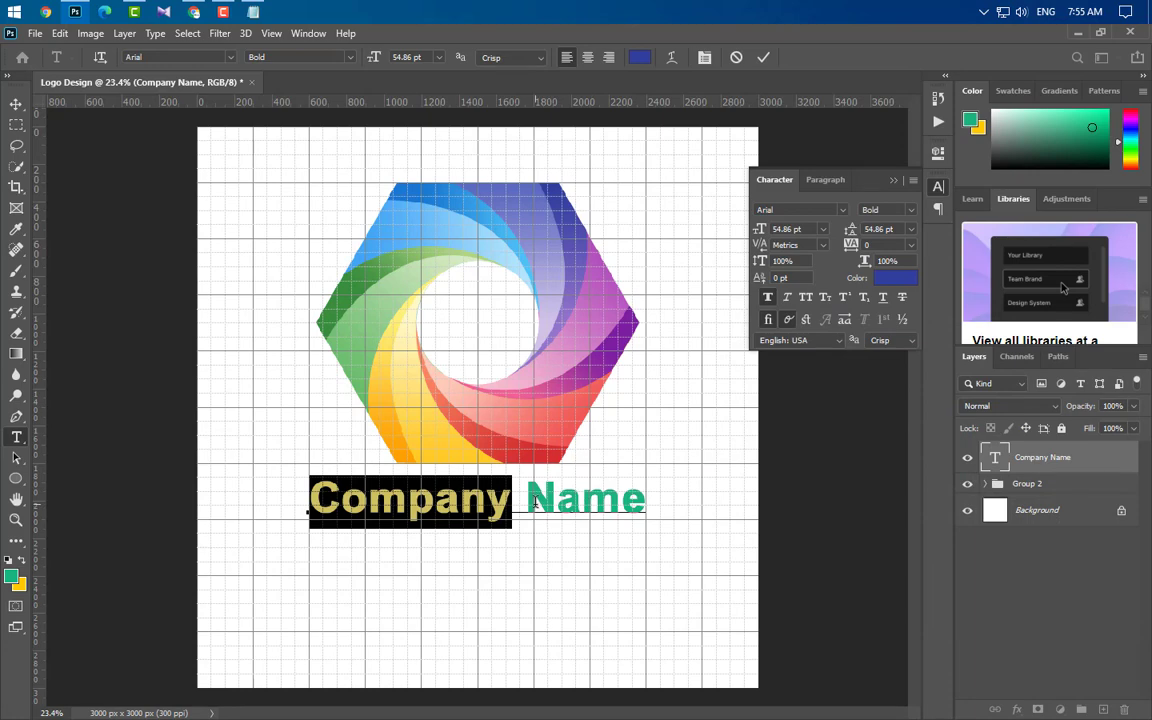
# - Recolor the word "Name" to yellow sampled from the hexagon's yellow segment and commit the text edit
pyautogui.moveTo(535, 503); pyautogui.dragTo(805, 483)
pyautogui.click(895, 277)
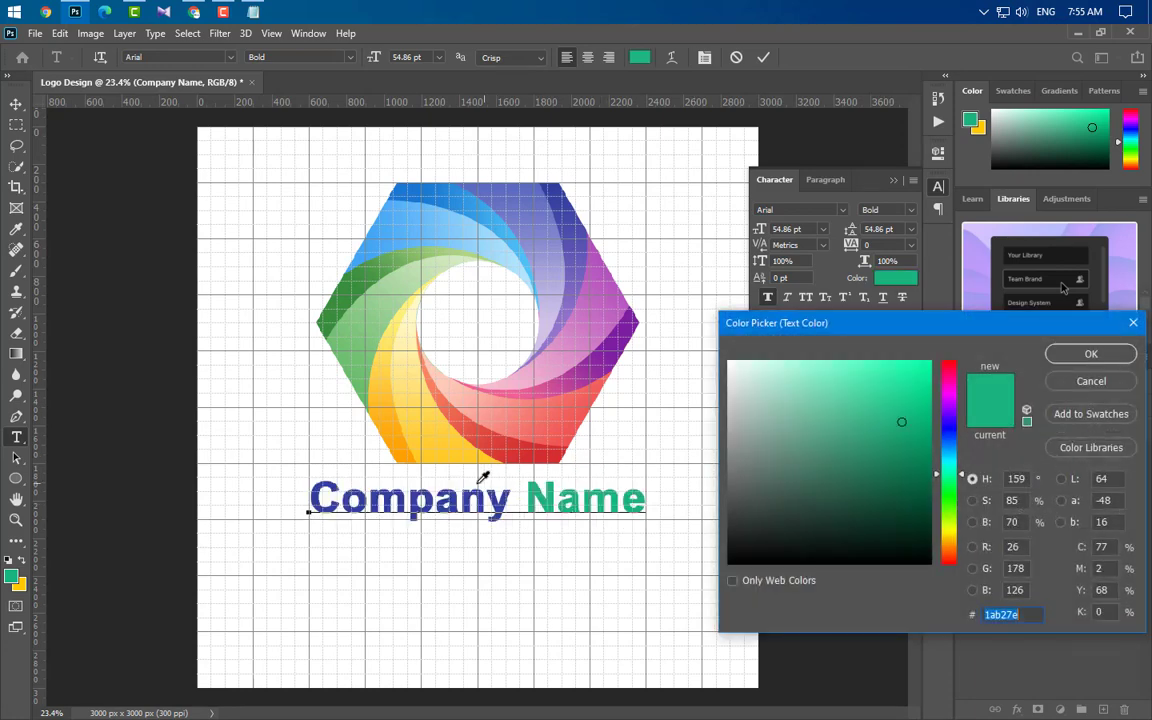
pyautogui.click(389, 356)
pyautogui.click(1068, 362)
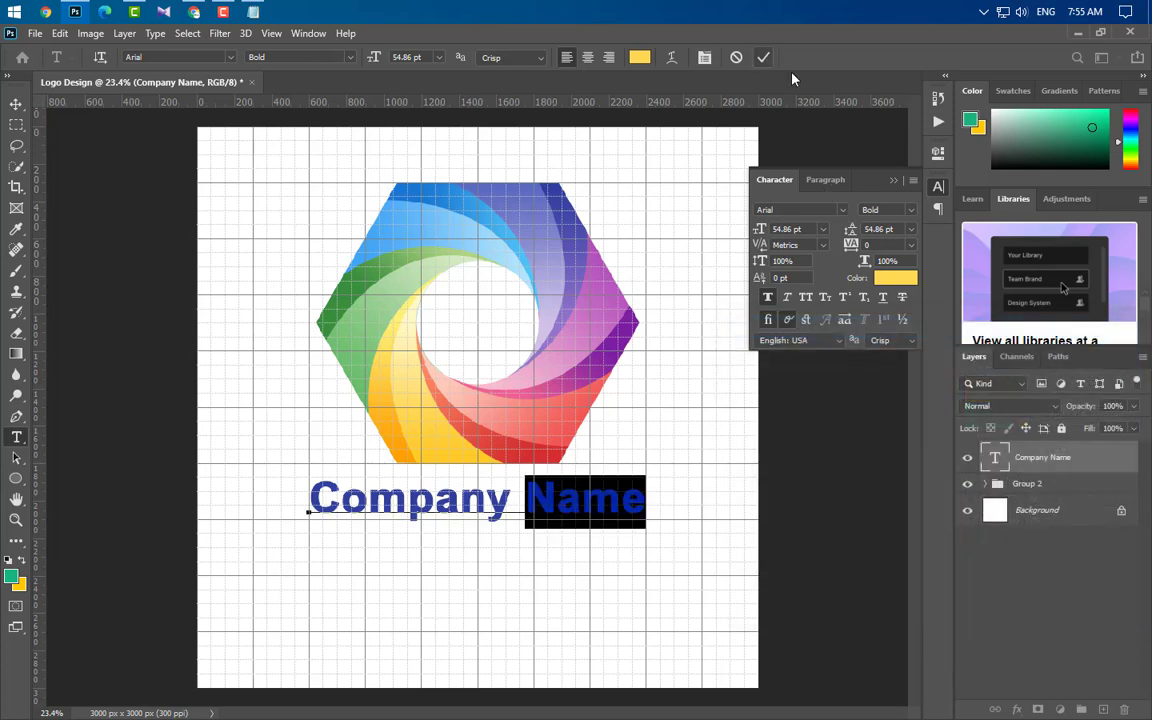
pyautogui.click(763, 57)
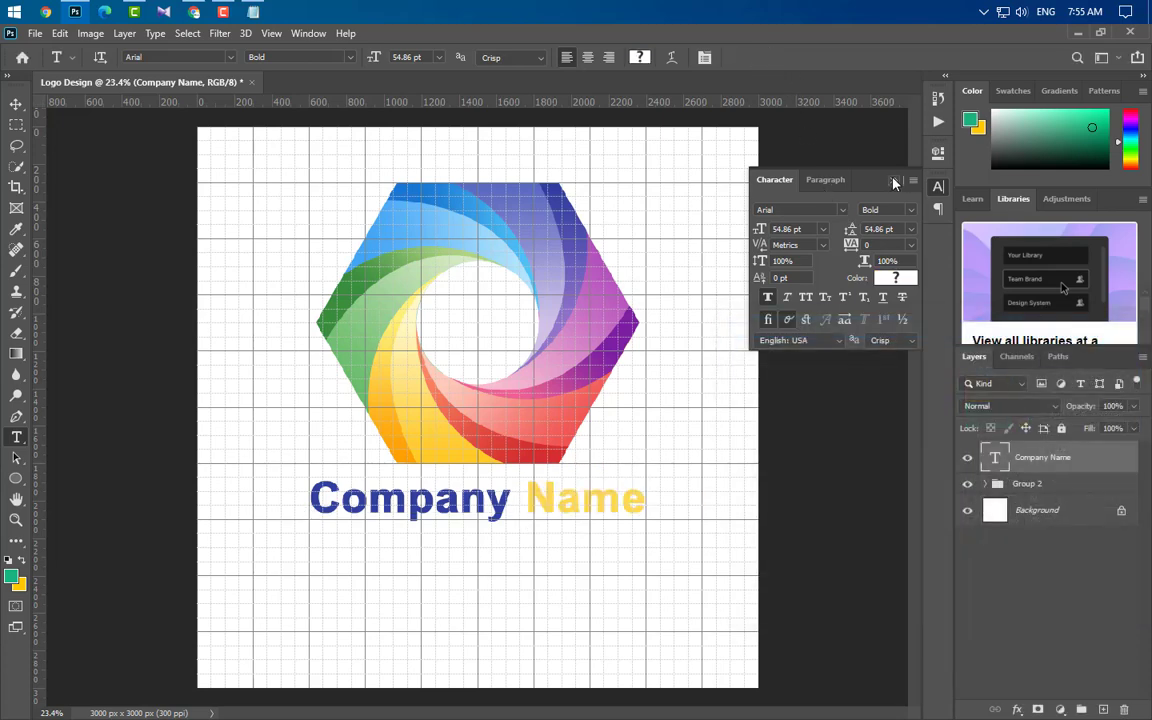
# - Add a text layer reading "Your Tagline Here" below the company name
pyautogui.click(365, 549)
pyautogui.press('BackSpace')
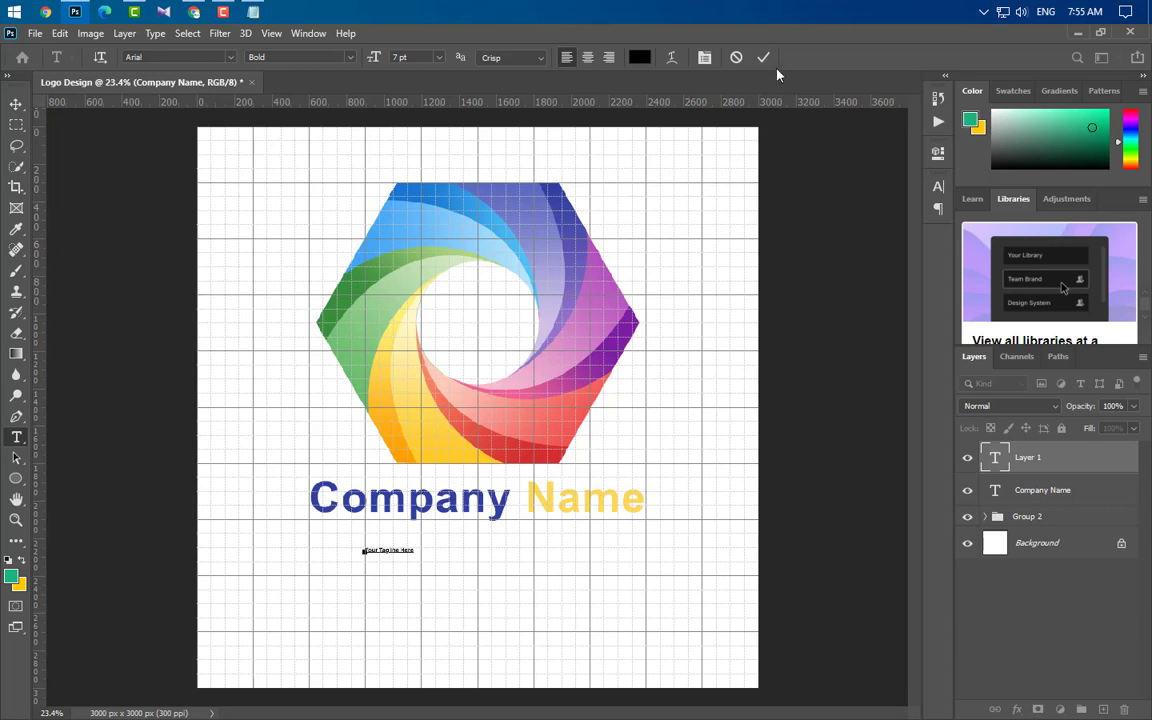
pyautogui.click(710, 327)
# - Enlarge the tagline text proportionally to about 464% so it sits centered under the company name
pyautogui.hotkey('ctrl', 't')
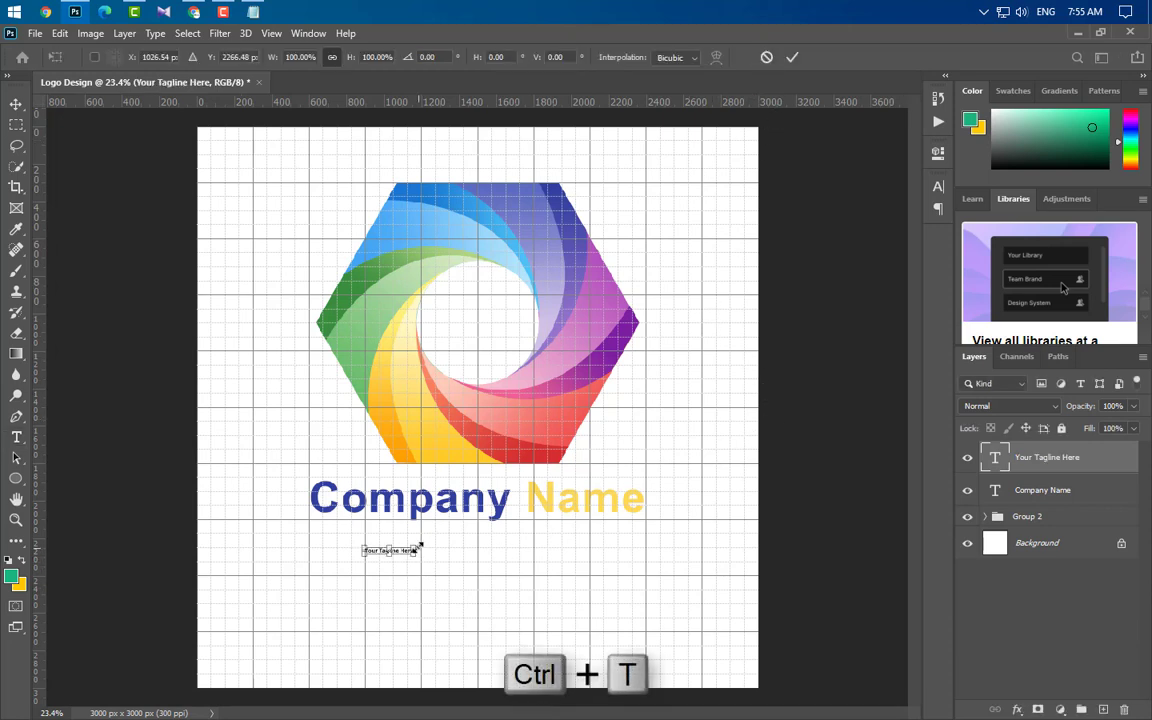
pyautogui.moveTo(421, 547); pyautogui.dragTo(591, 550)
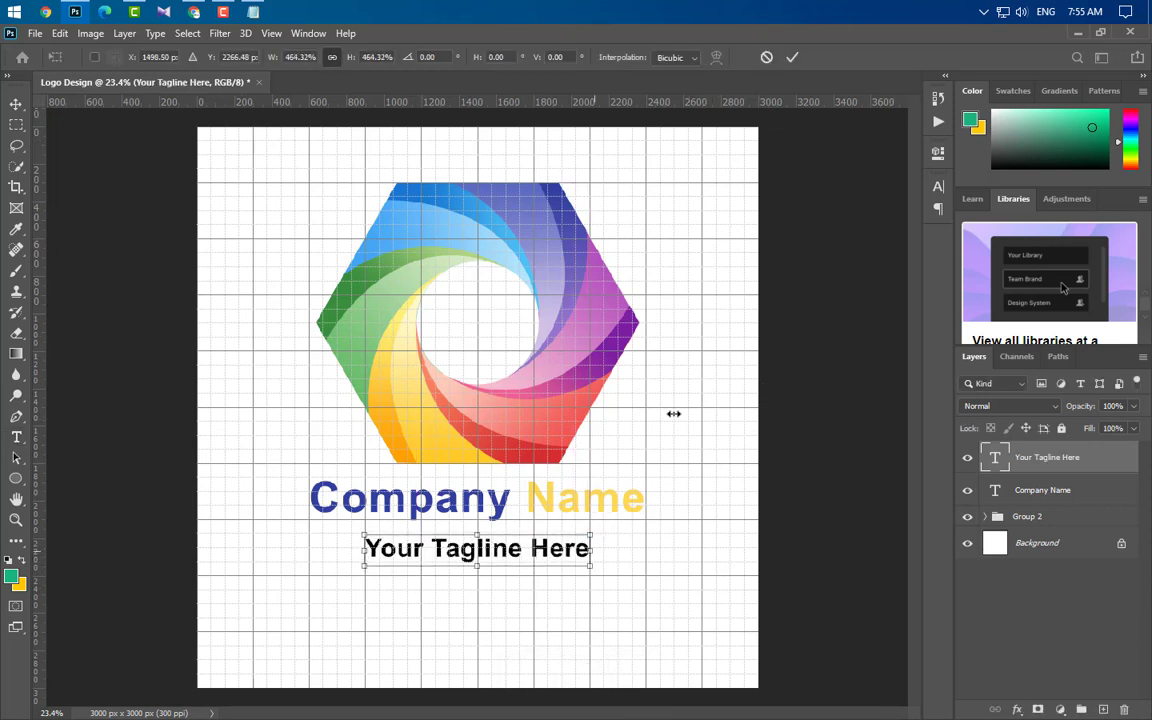
pyautogui.click(792, 57)
# - Set the tagline's font style to Regular and its tracking to 100
pyautogui.click(938, 186)
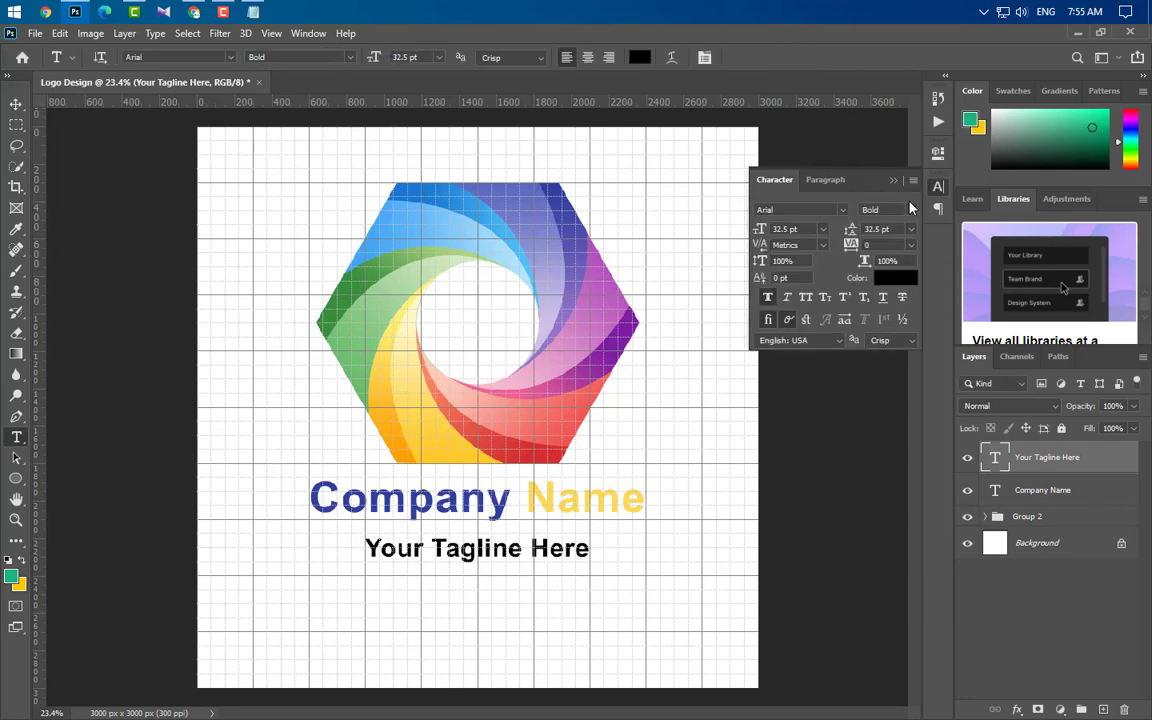
pyautogui.click(911, 212)
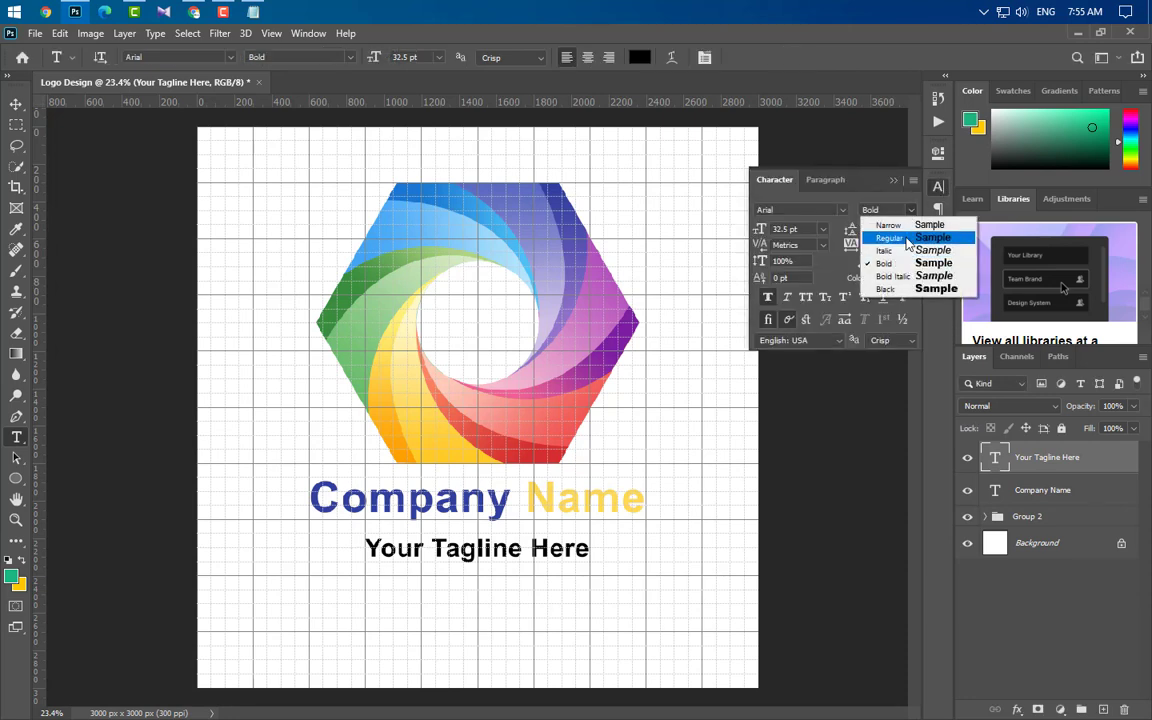
pyautogui.click(880, 234)
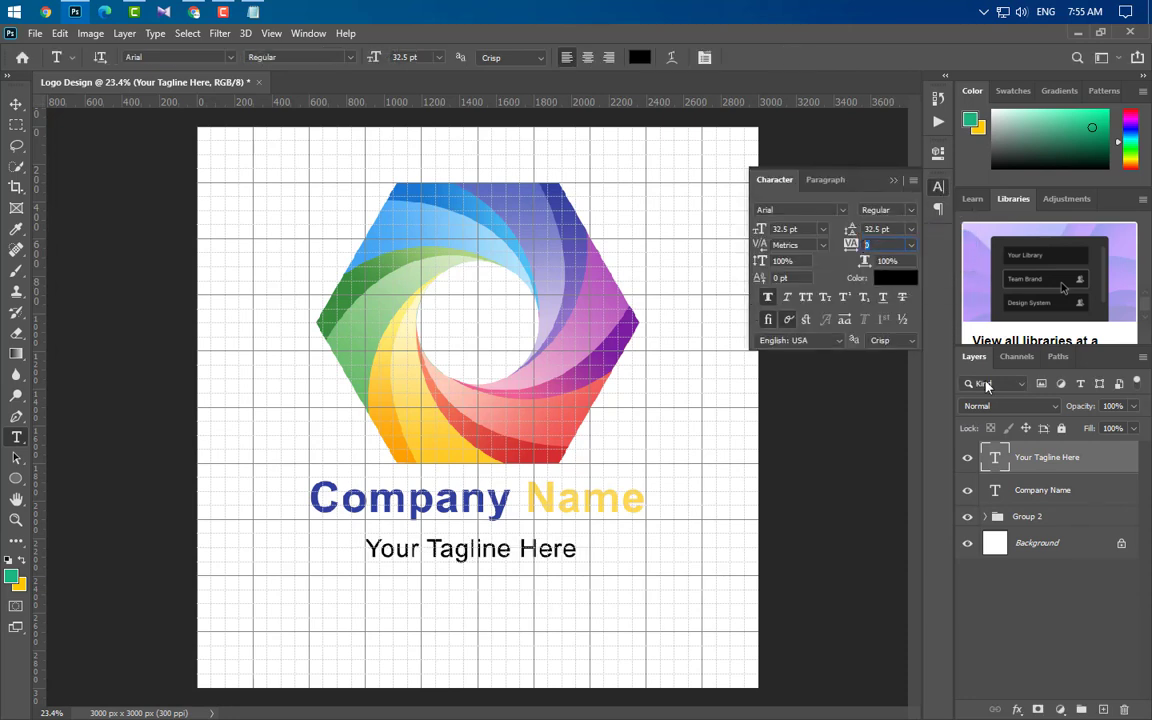
pyautogui.write('100')
pyautogui.press('Return')
pyautogui.click(890, 181)
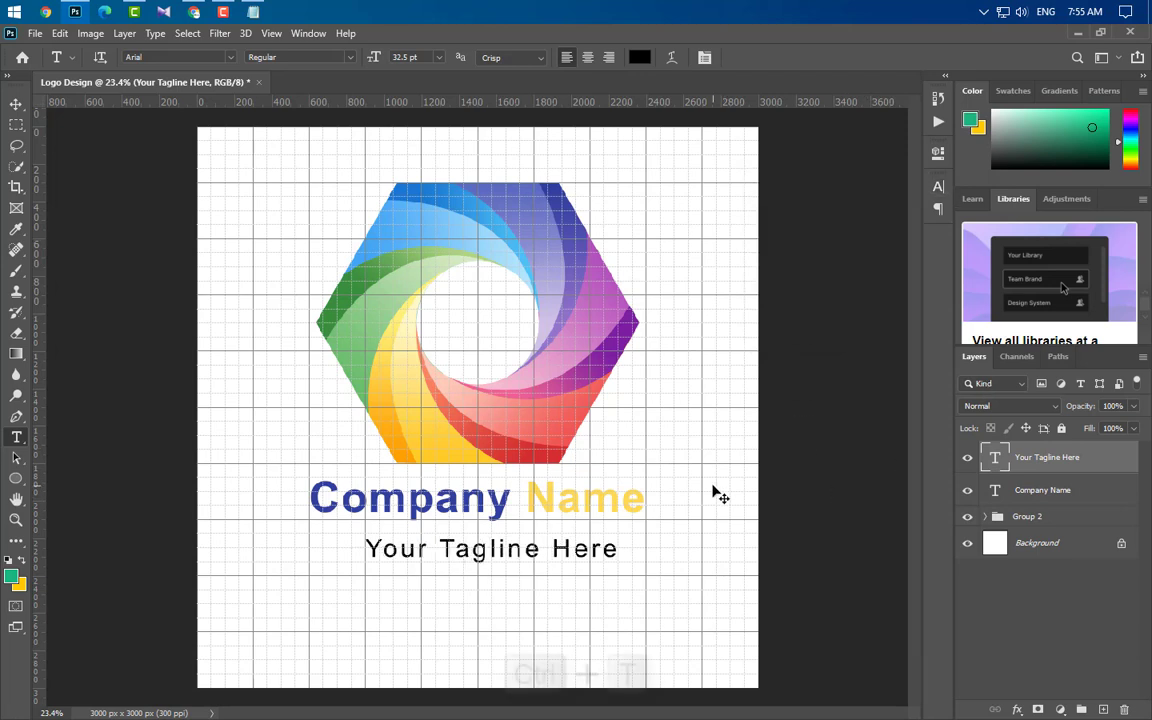
# - Scale the tagline text down proportionally to about 88% so it is centered under the company name
pyautogui.hotkey('ctrl', 't')
pyautogui.moveTo(622, 549); pyautogui.dragTo(555, 548)
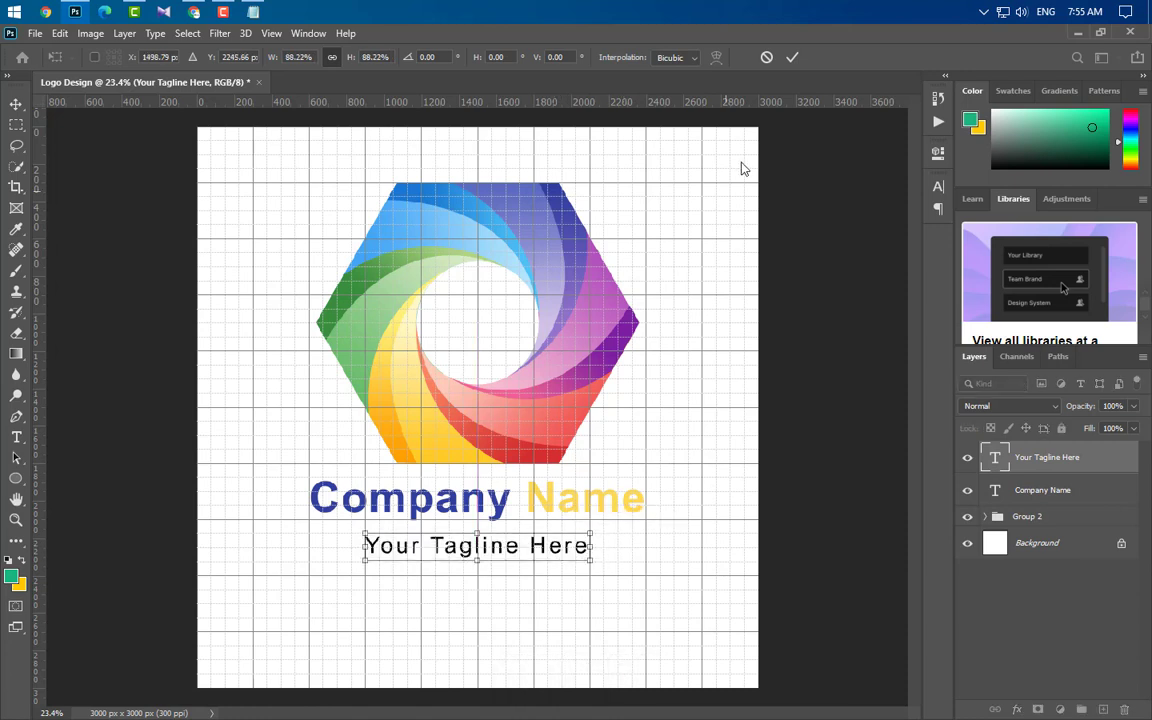
pyautogui.click(792, 57)
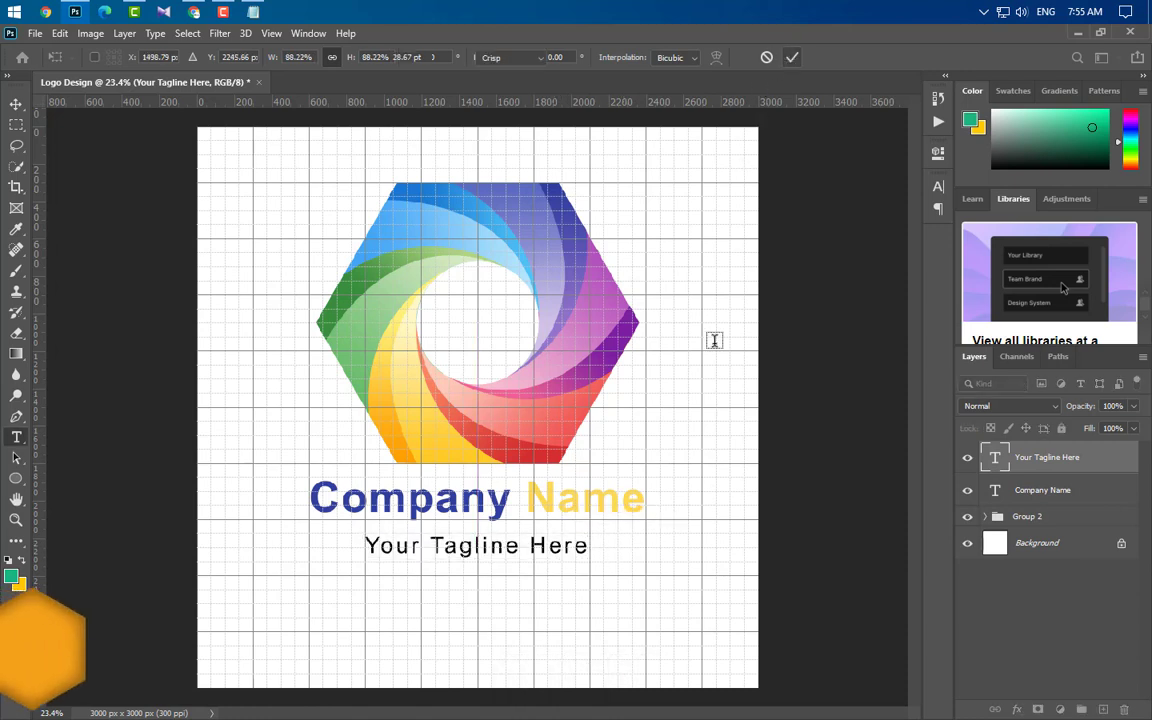
# - Recolor the tagline to light blue sampled from the hexagon's blue segment
pyautogui.click(938, 186)
pyautogui.click(899, 280)
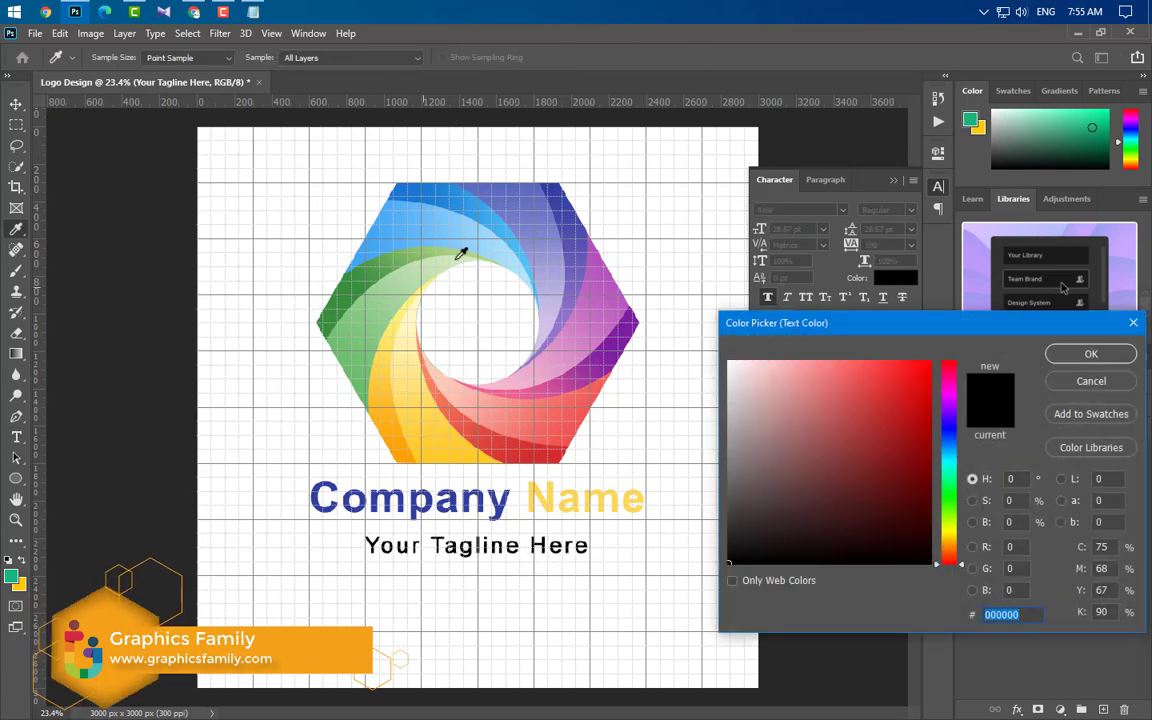
pyautogui.click(473, 237)
pyautogui.click(1073, 354)
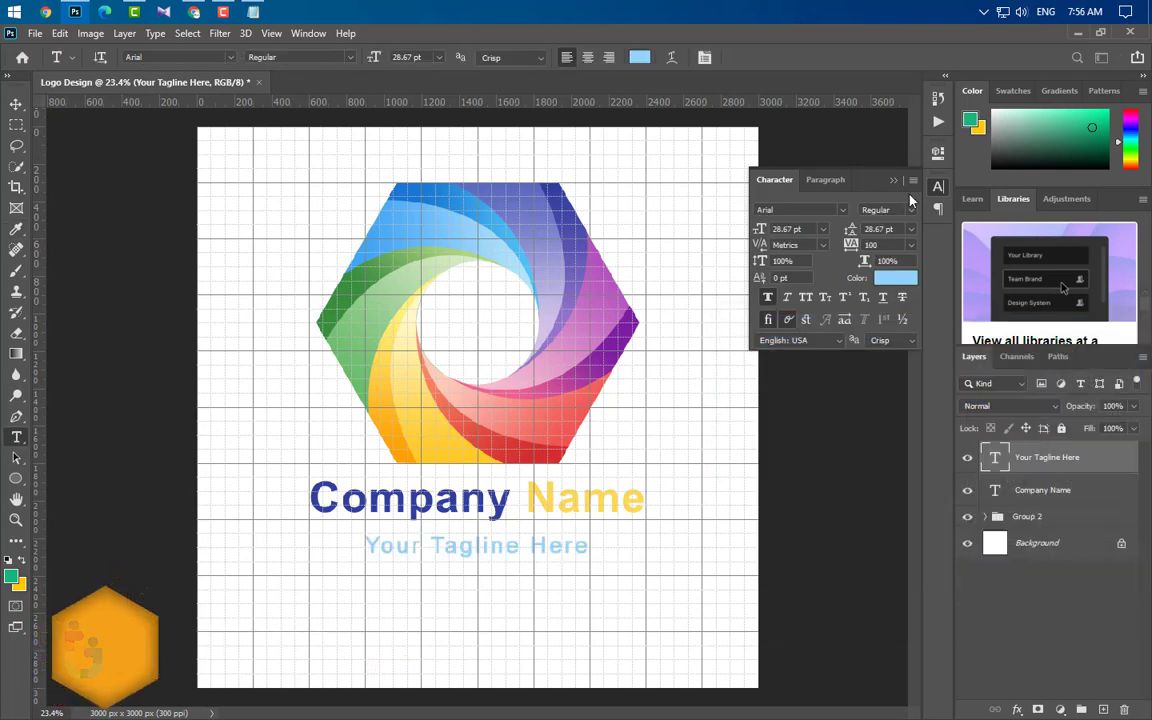
pyautogui.click(806, 163)
# - Group the tagline, company name and Group 2 layers into one new layer group
pyautogui.click(16, 104)
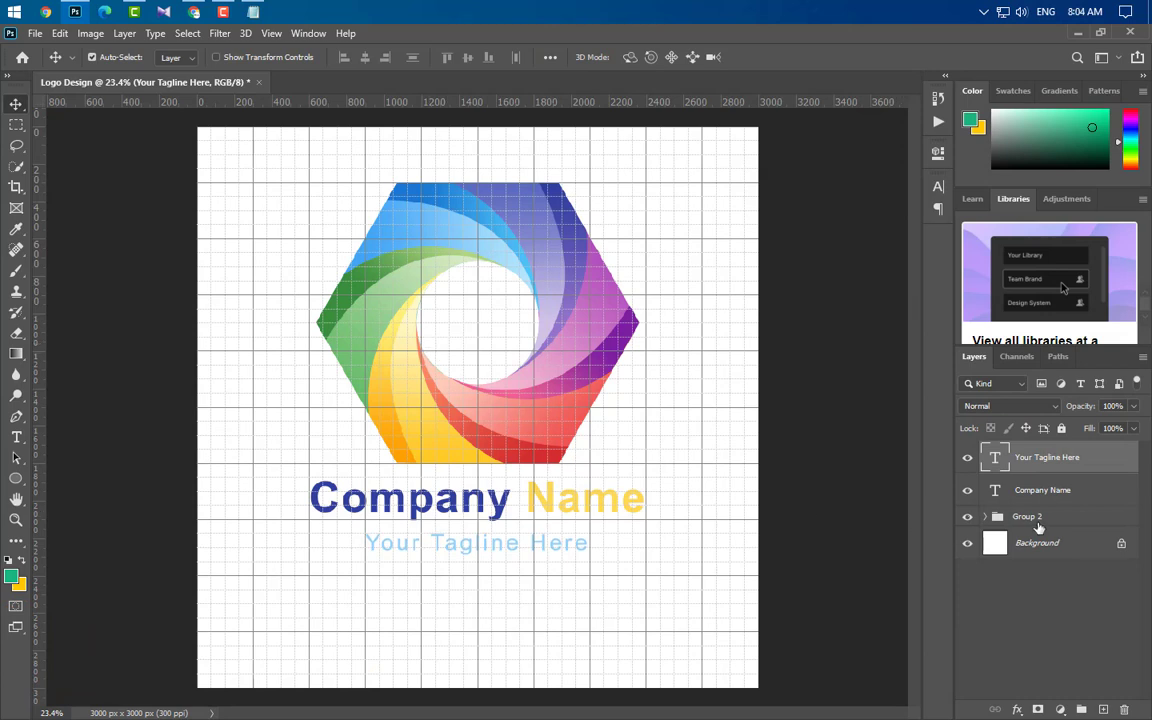
pyautogui.keyDown('ctrl'); pyautogui.click(1045, 490); pyautogui.keyUp('ctrl')
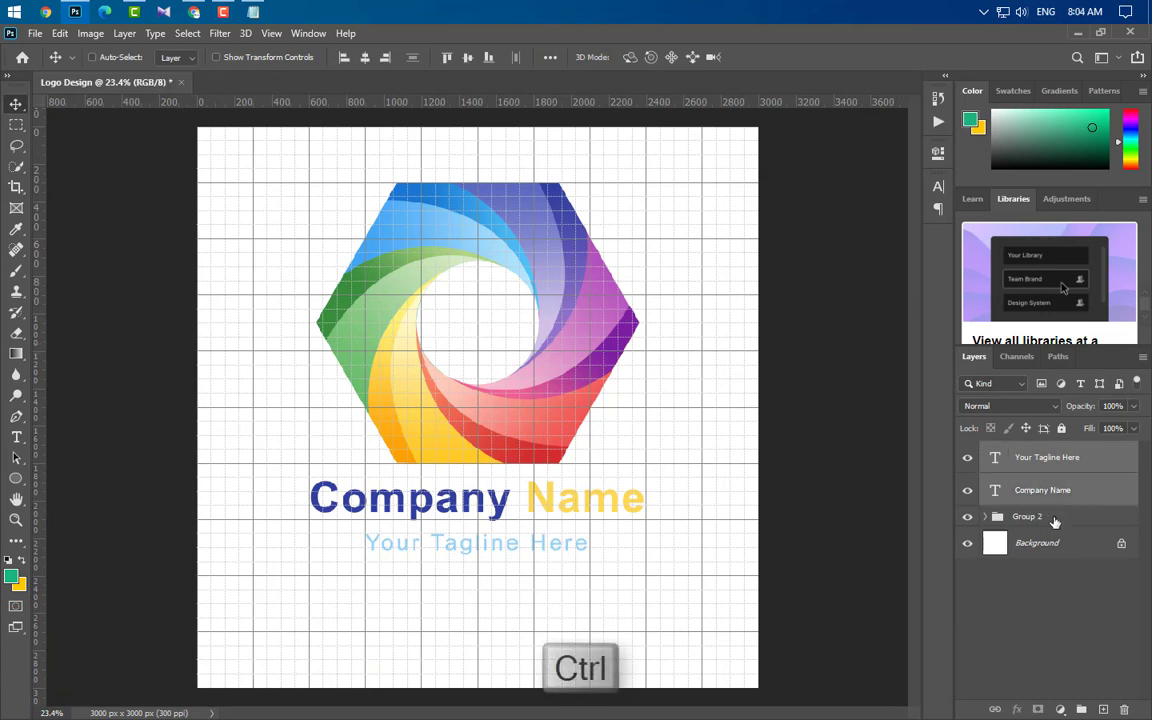
pyautogui.keyDown('ctrl'); pyautogui.click(1040, 516); pyautogui.keyUp('ctrl')
pyautogui.click(1081, 709)
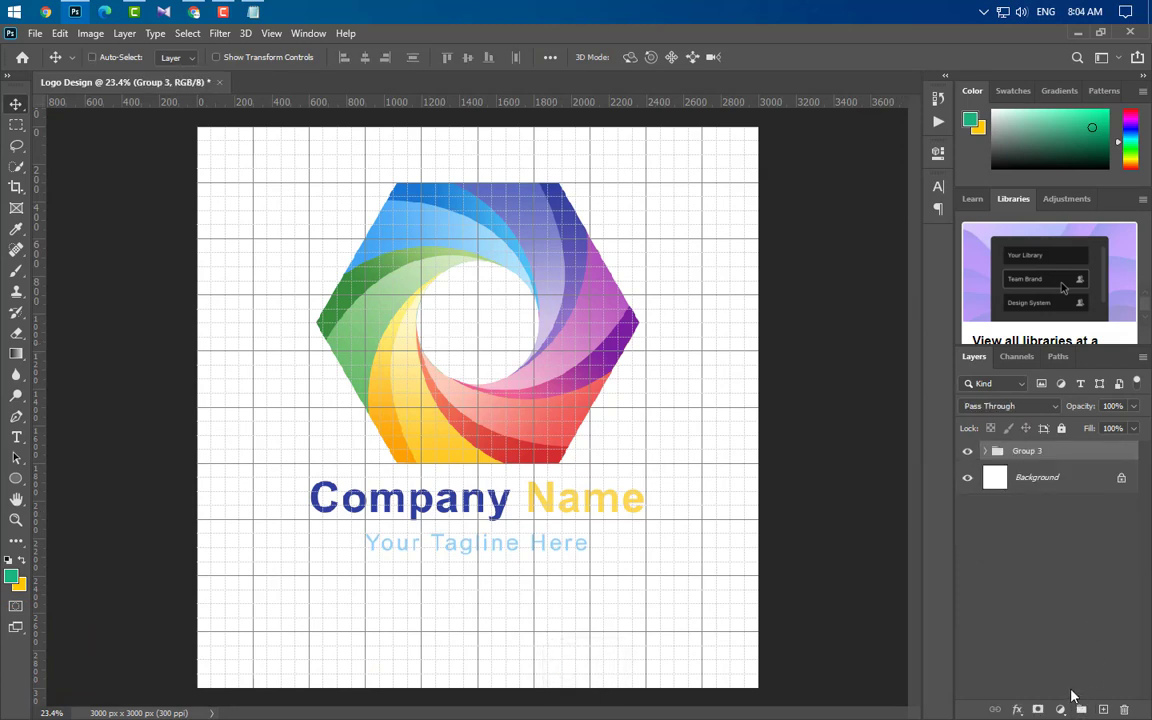
# - Center the logo group vertically on the canvas using a full-canvas selection, and clear the selection
pyautogui.hotkey('ctrl', 'a')
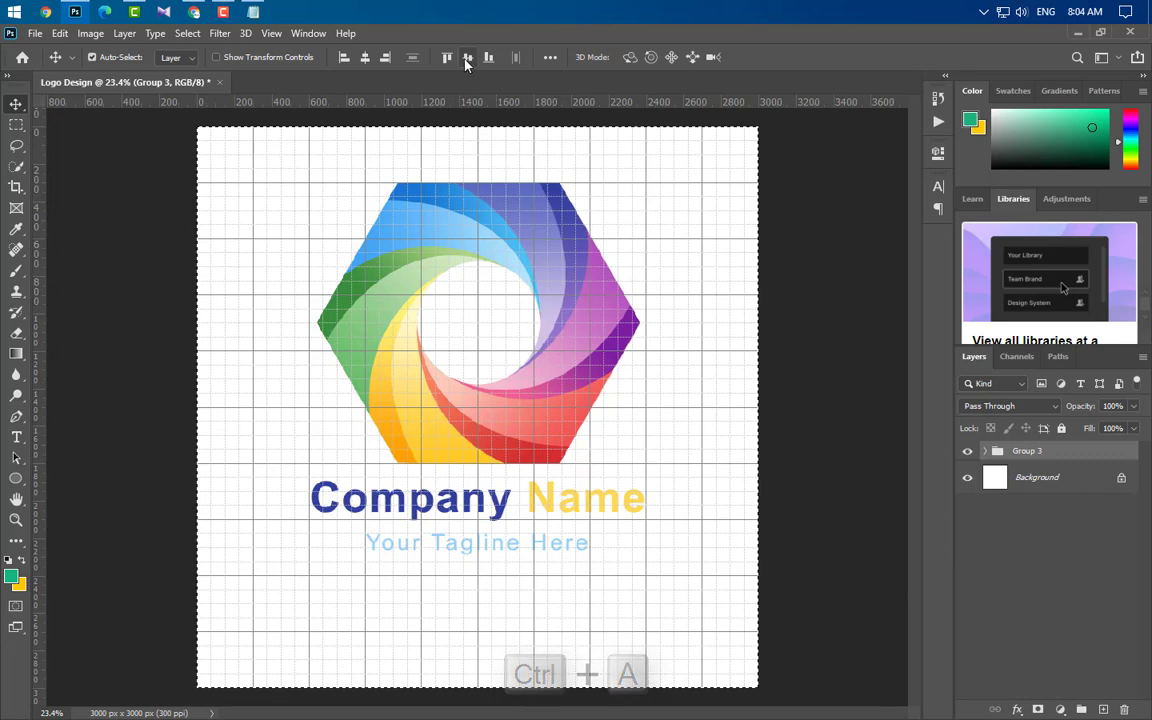
pyautogui.click(467, 57)
pyautogui.hotkey('ctrl', 'd')
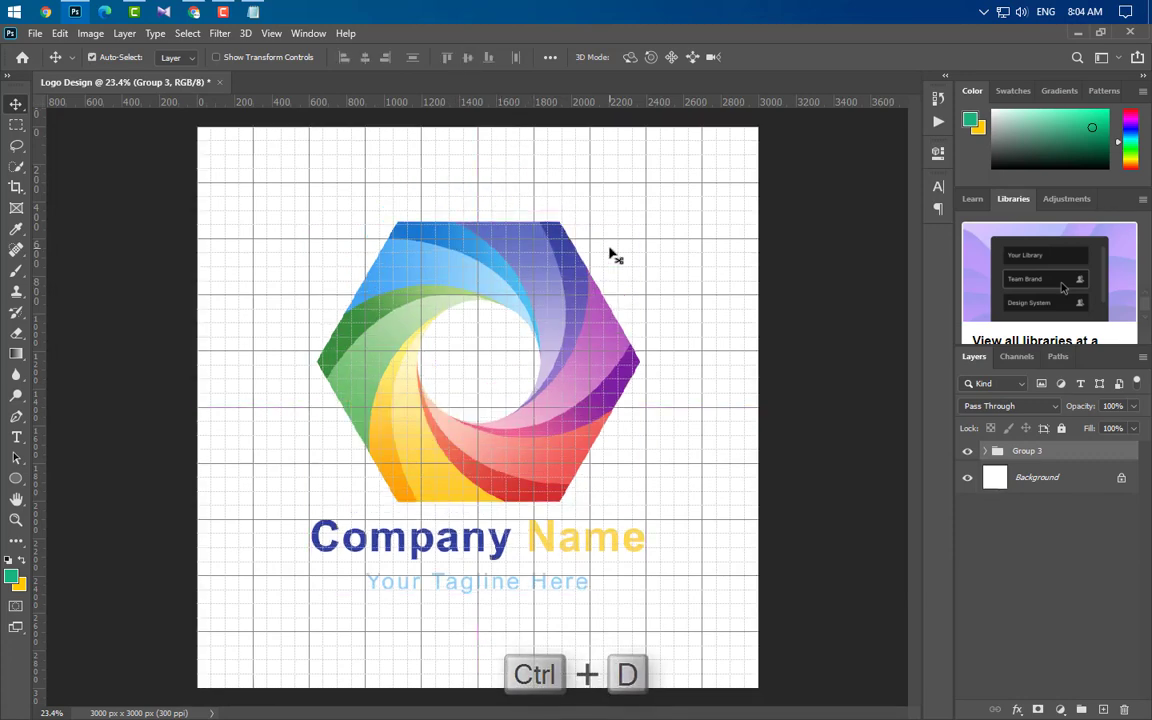
# - Hide the grid over the canvas
pyautogui.click(275, 34)
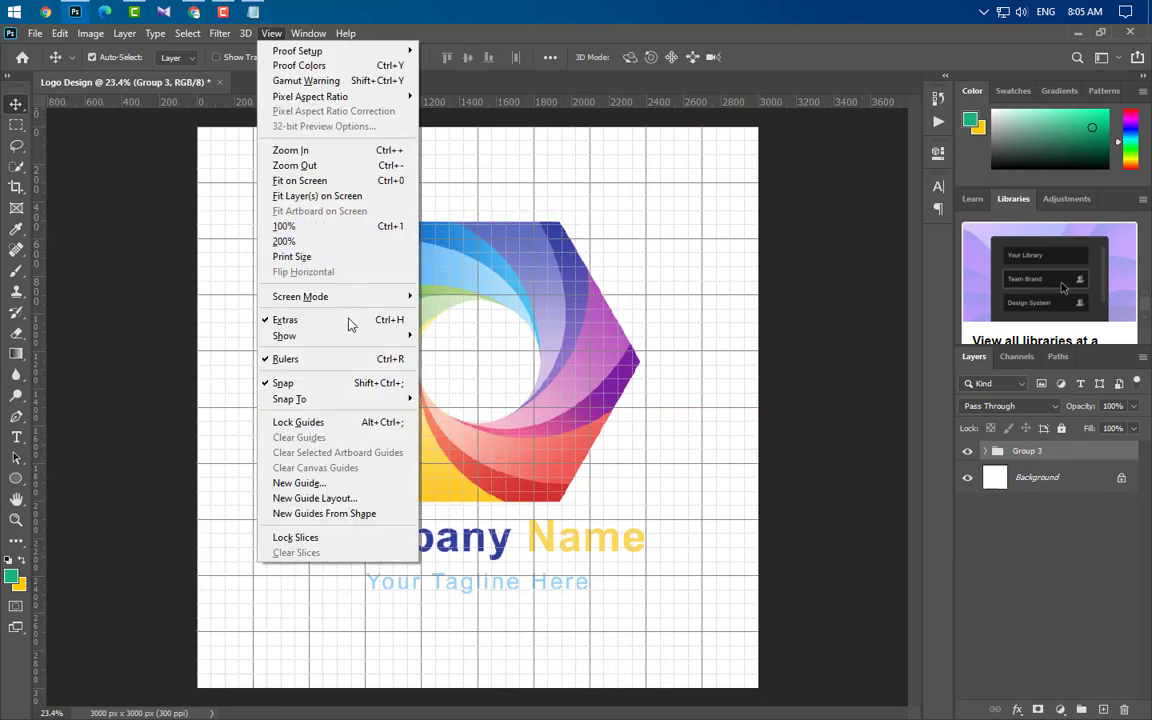
pyautogui.moveTo(360, 334)
pyautogui.click(457, 385)
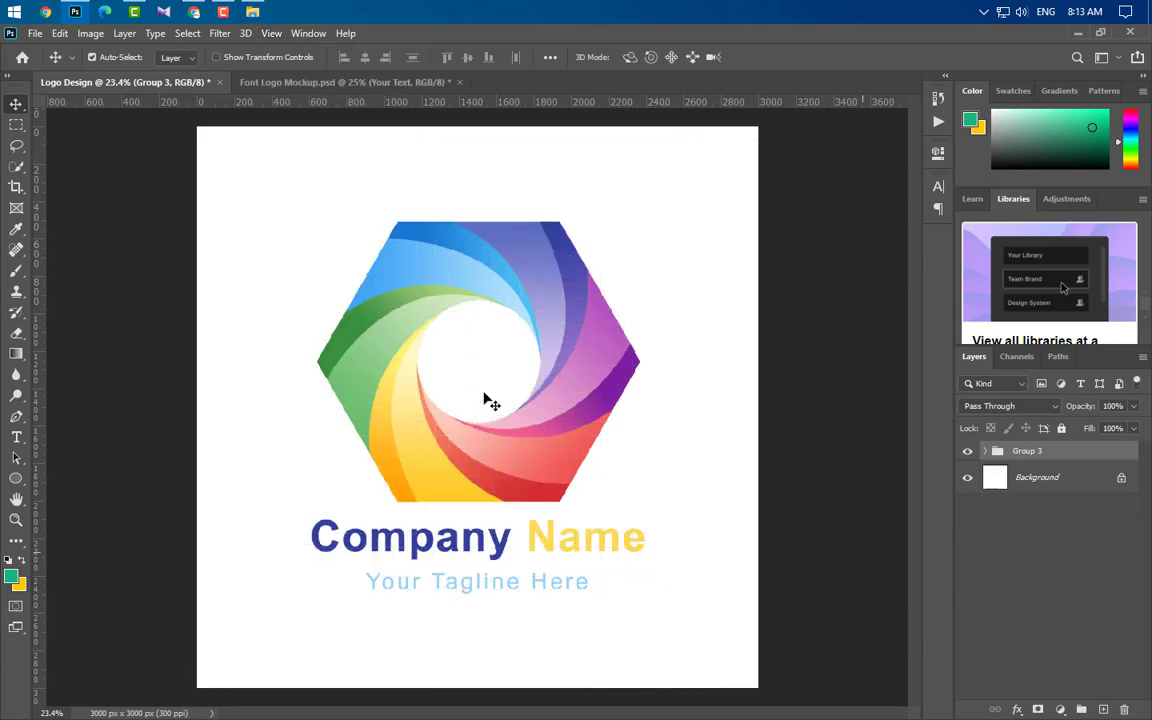